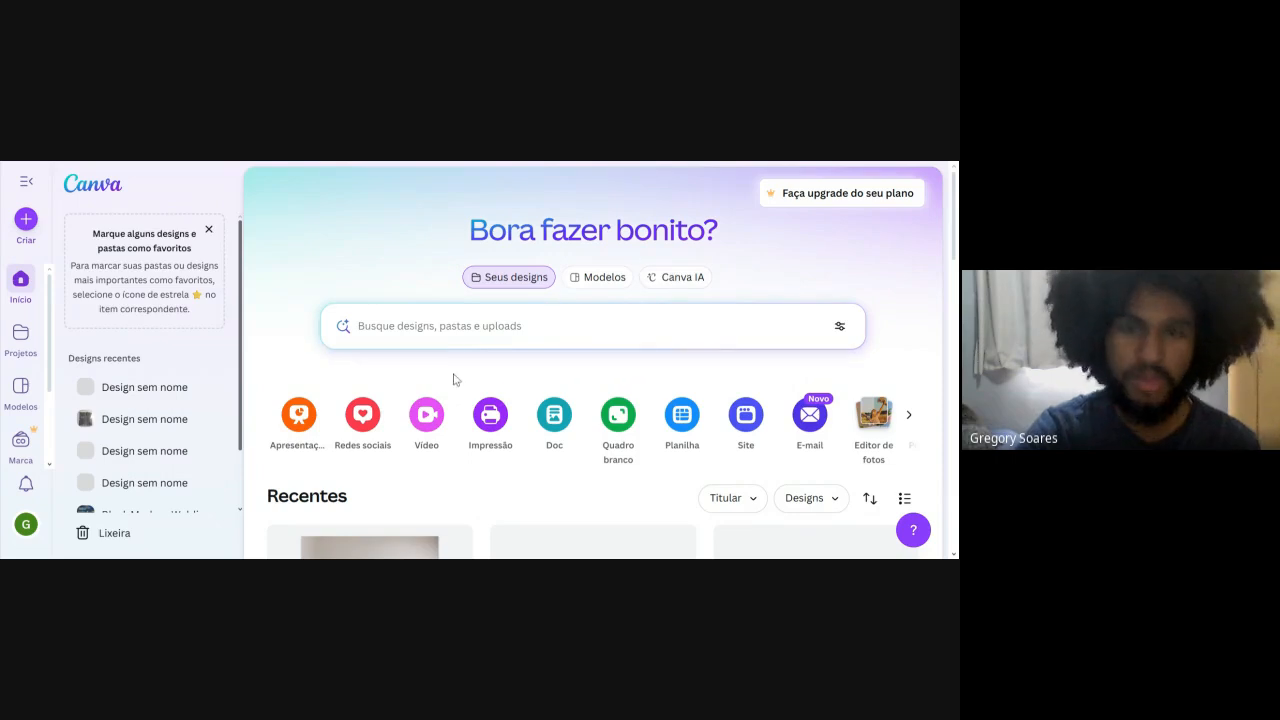
Browse the popular social media design formats available for creating a design, and close the format chooser.
left_click(362, 414)
scroll(392, 413, "down", 2)
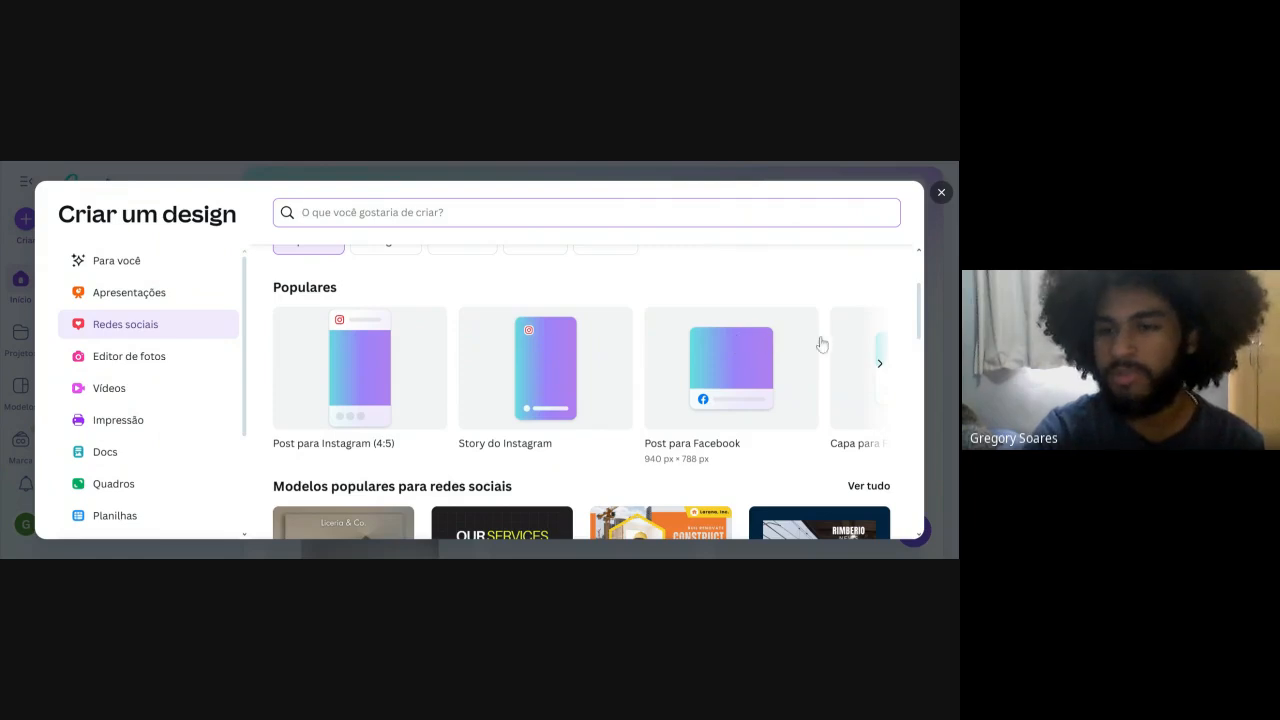
left_click(880, 376)
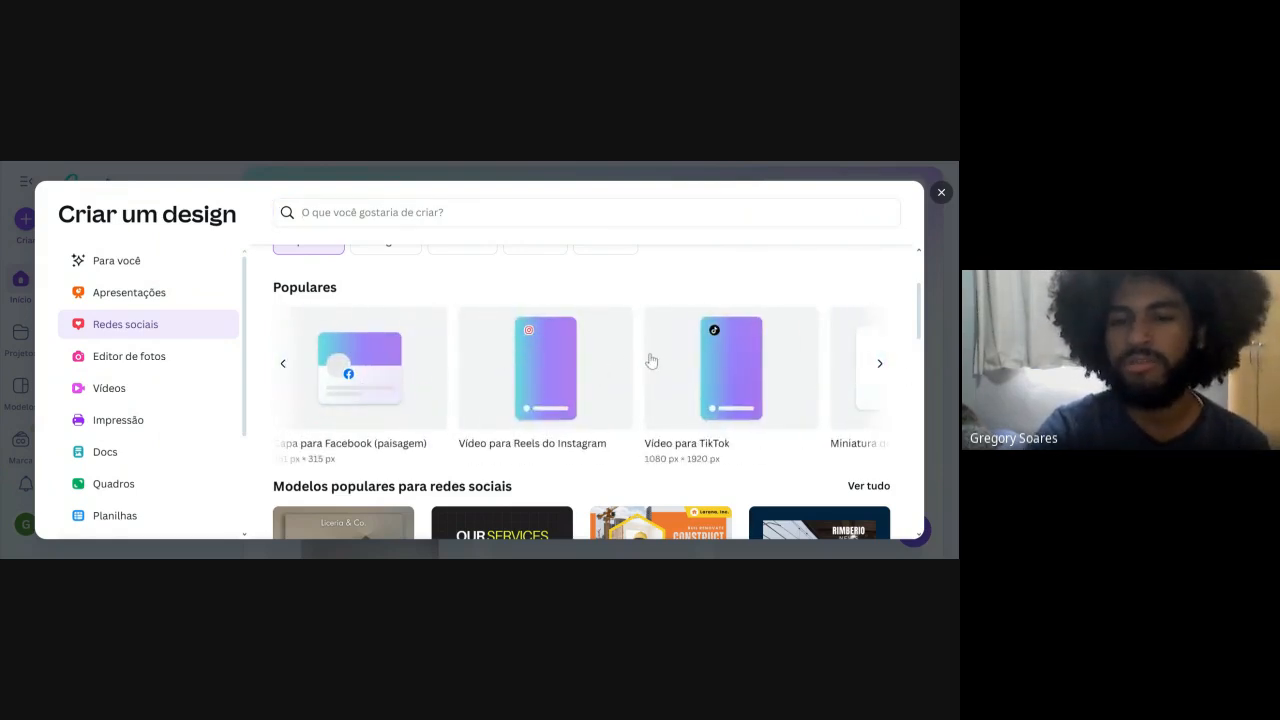
scroll(920, 258, "up", 1)
left_click(940, 193)
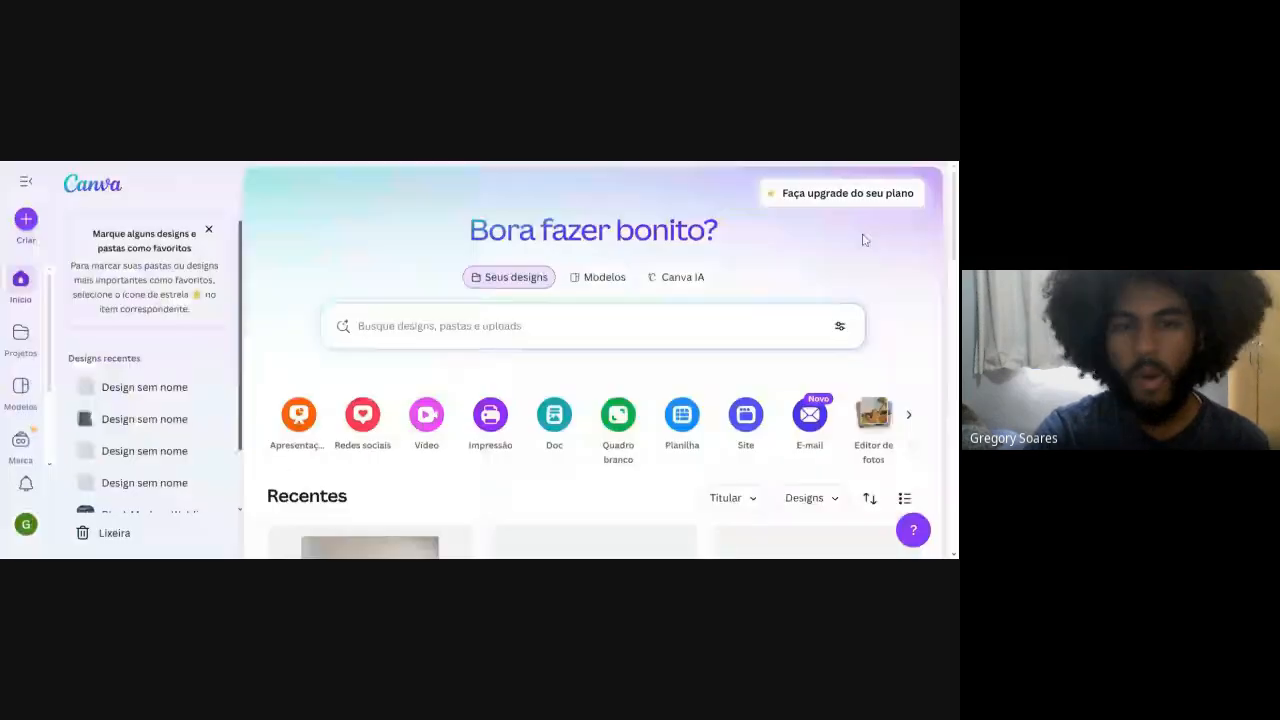
Examine the template library, including its template categories, regional trends and a template marked as premium.
left_click(606, 280)
scroll(494, 366, "down", 3)
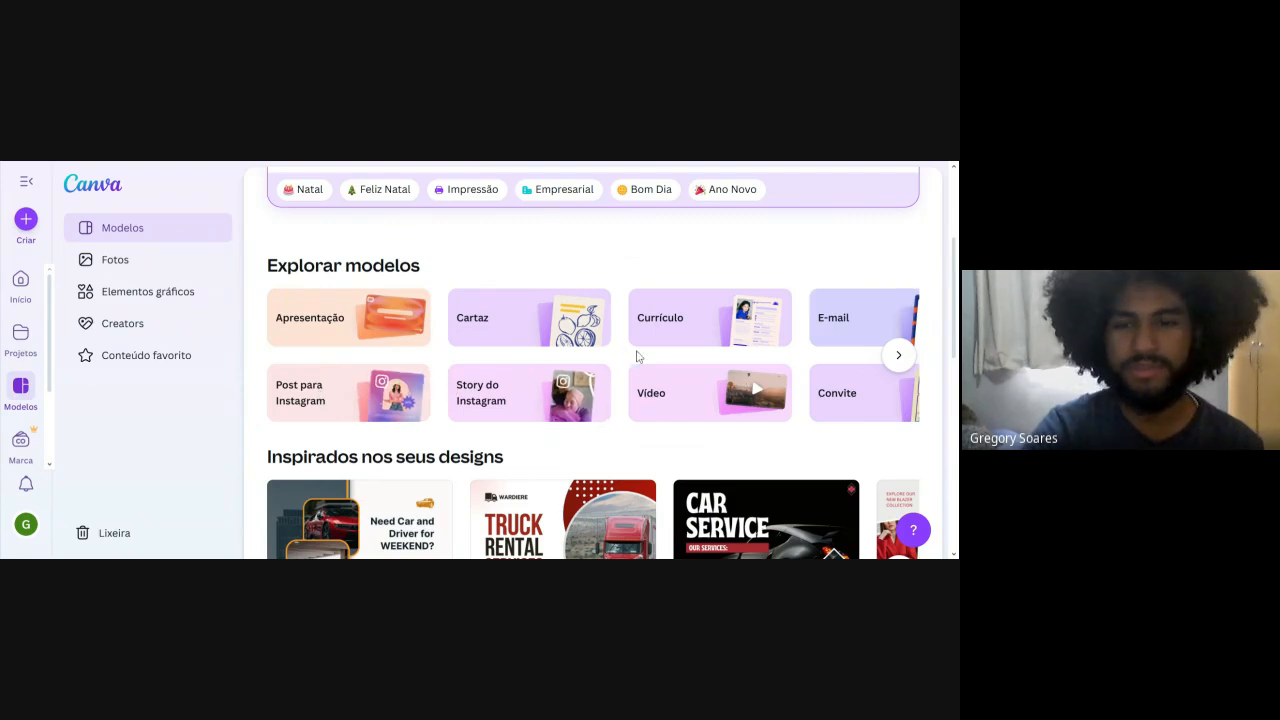
left_click(898, 356)
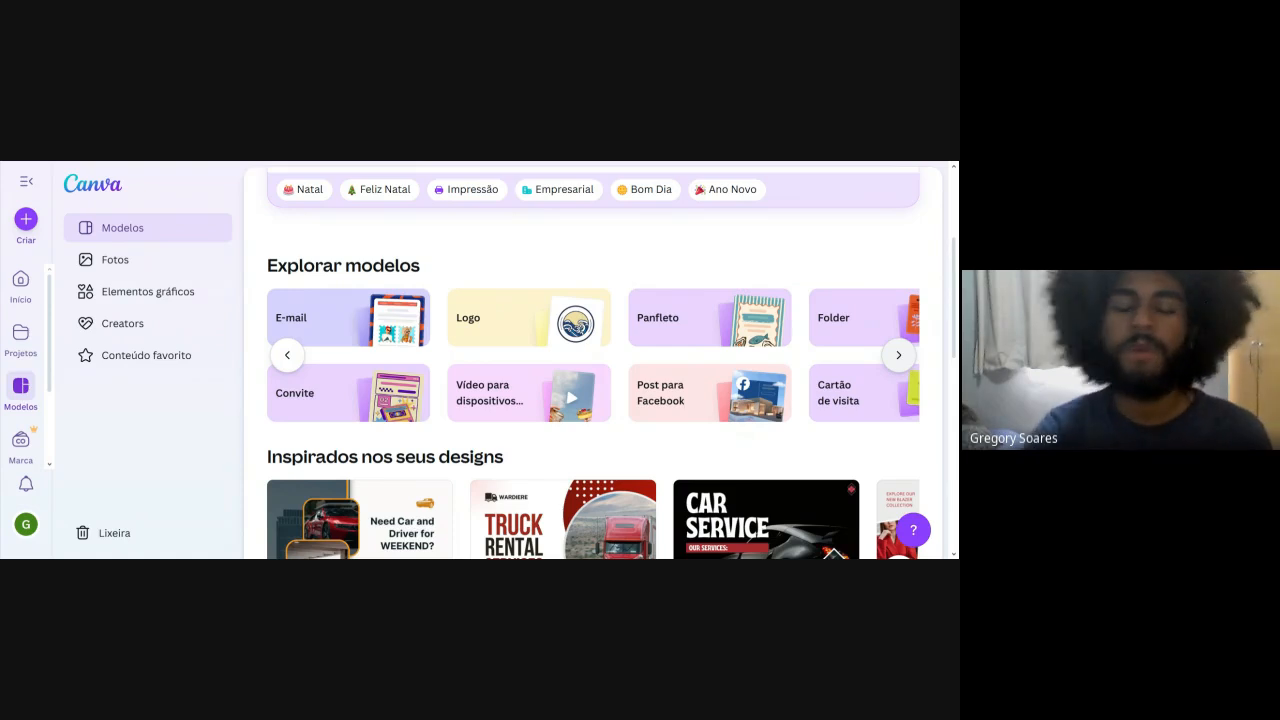
scroll(890, 358, "down", 7)
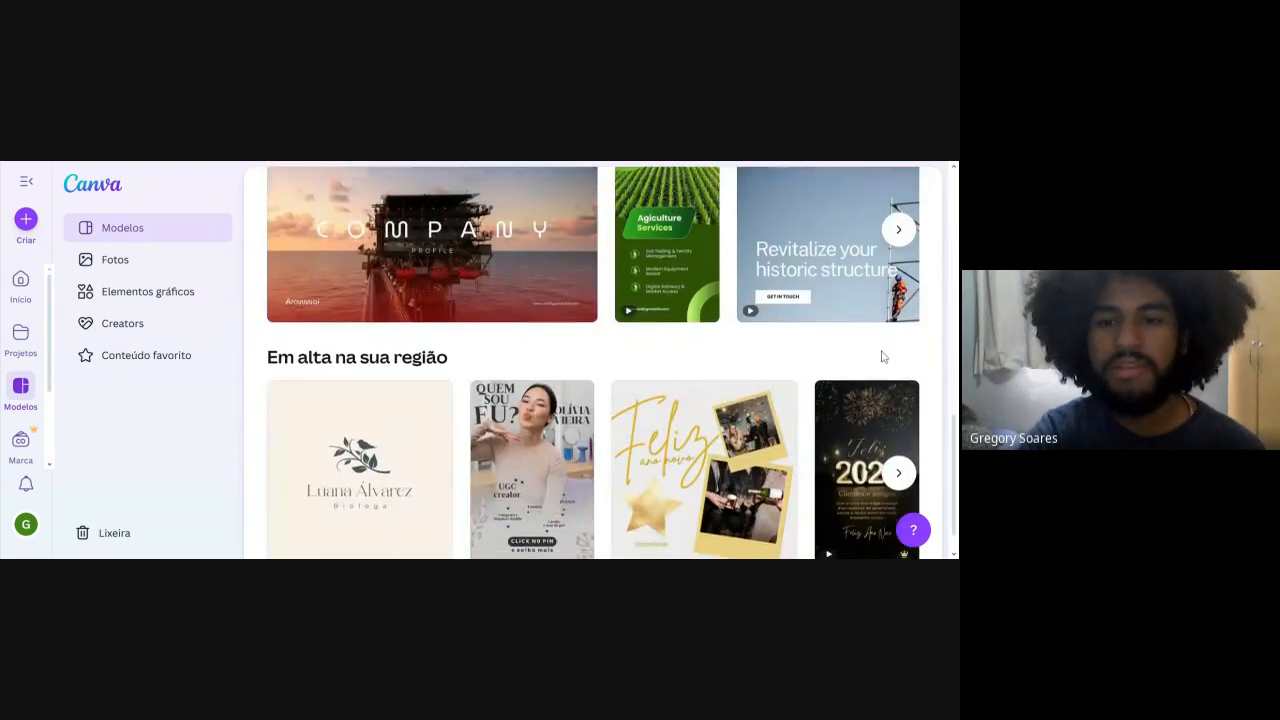
scroll(883, 357, "down", 5)
scroll(840, 400, "up", 3)
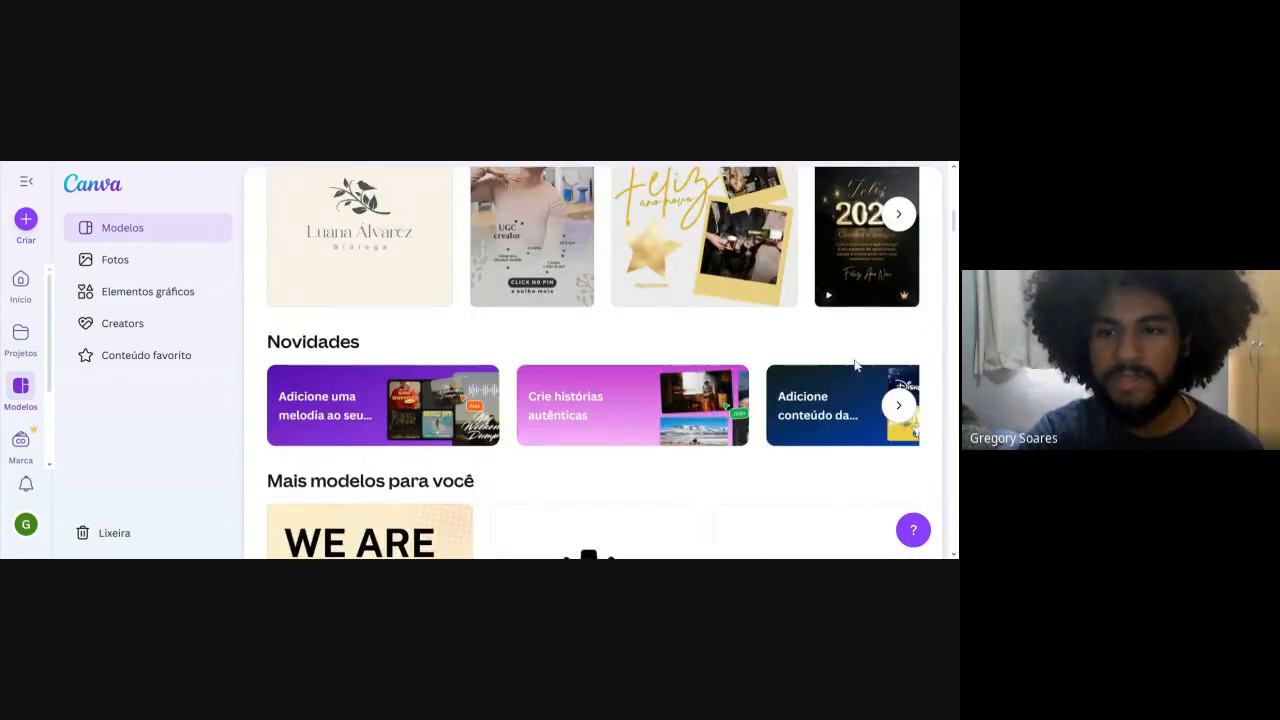
scroll(870, 380, "up", 3)
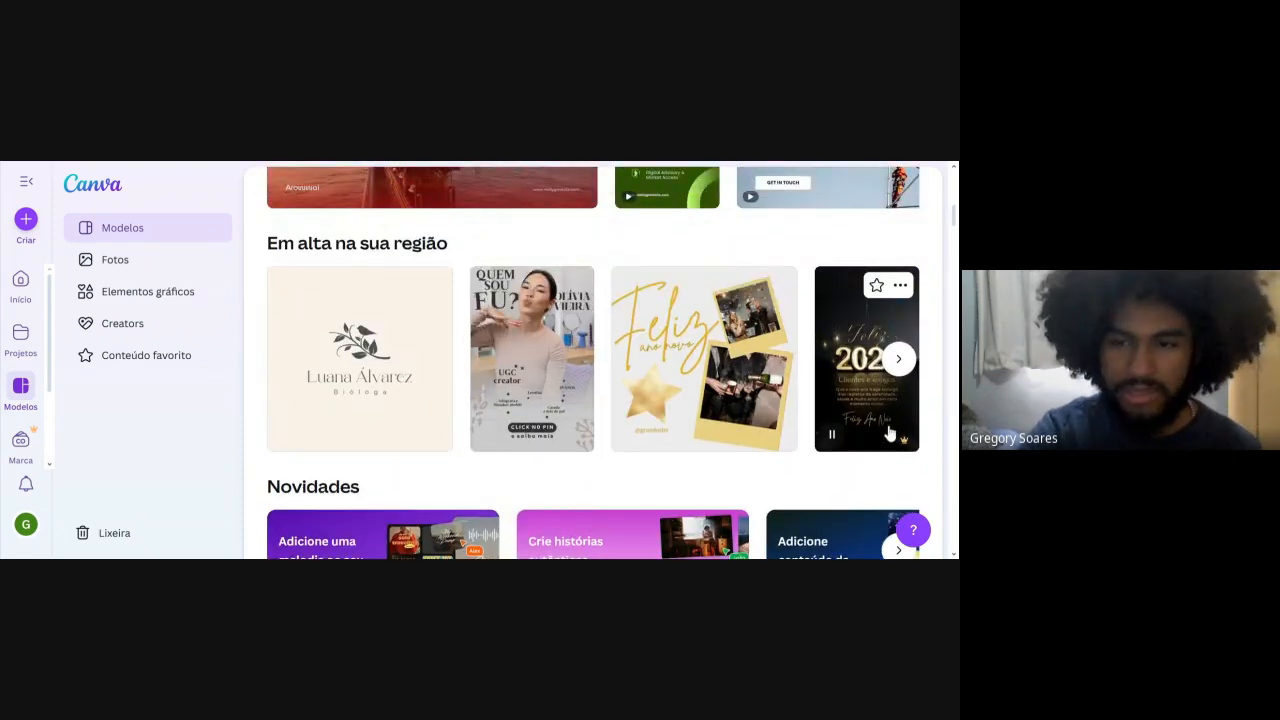
mouse_move(905, 442)
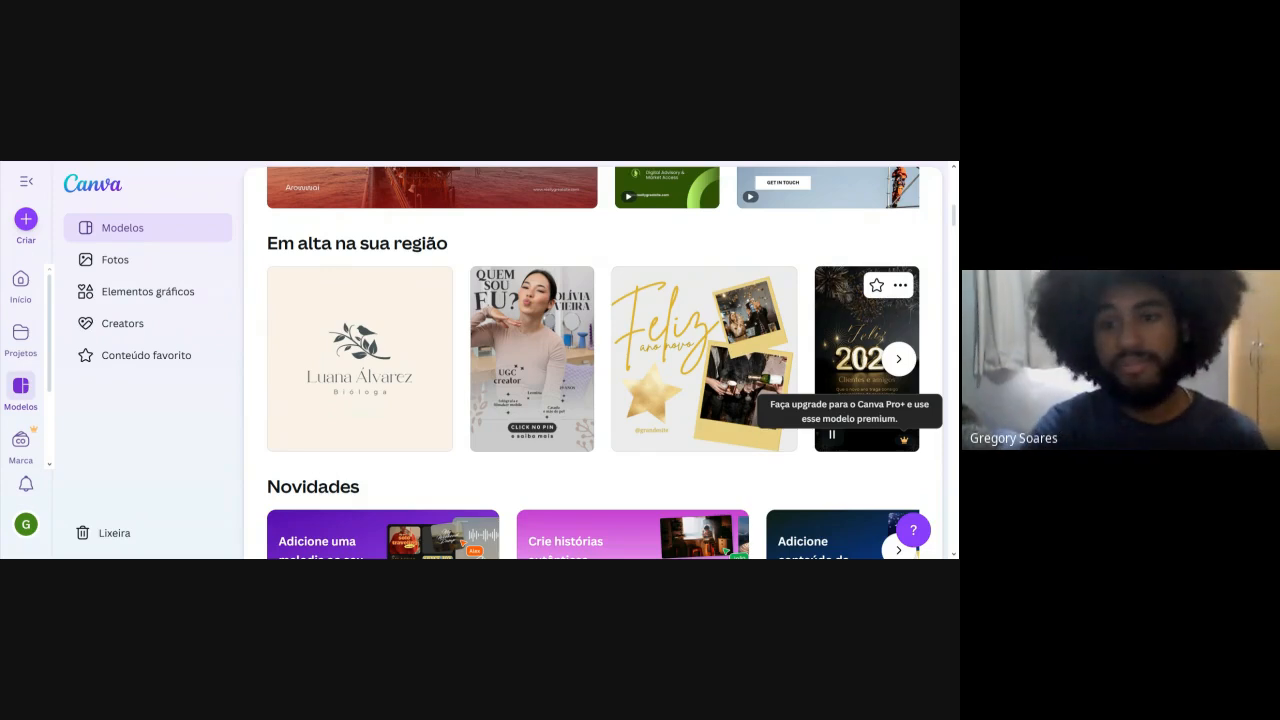
scroll(885, 447, "up", 10)
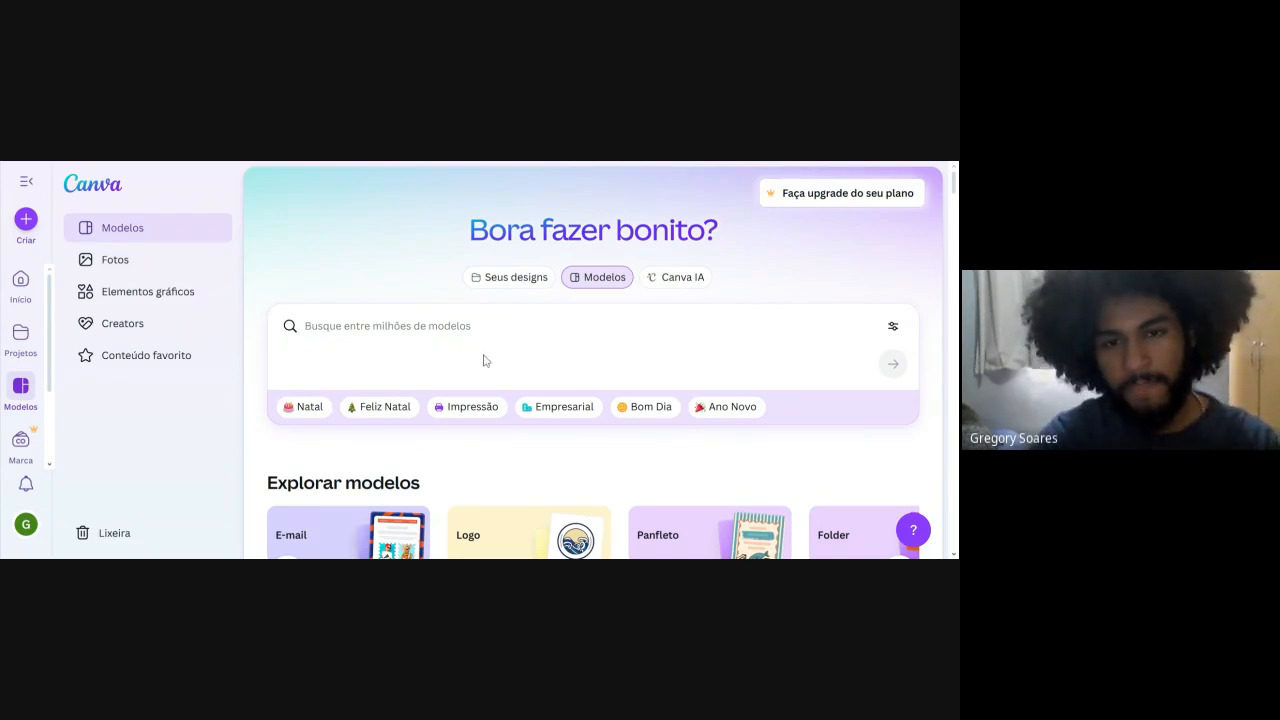
Create a blank 4:5 Instagram post from the Instagram post template category.
scroll(500, 290, "down", 3)
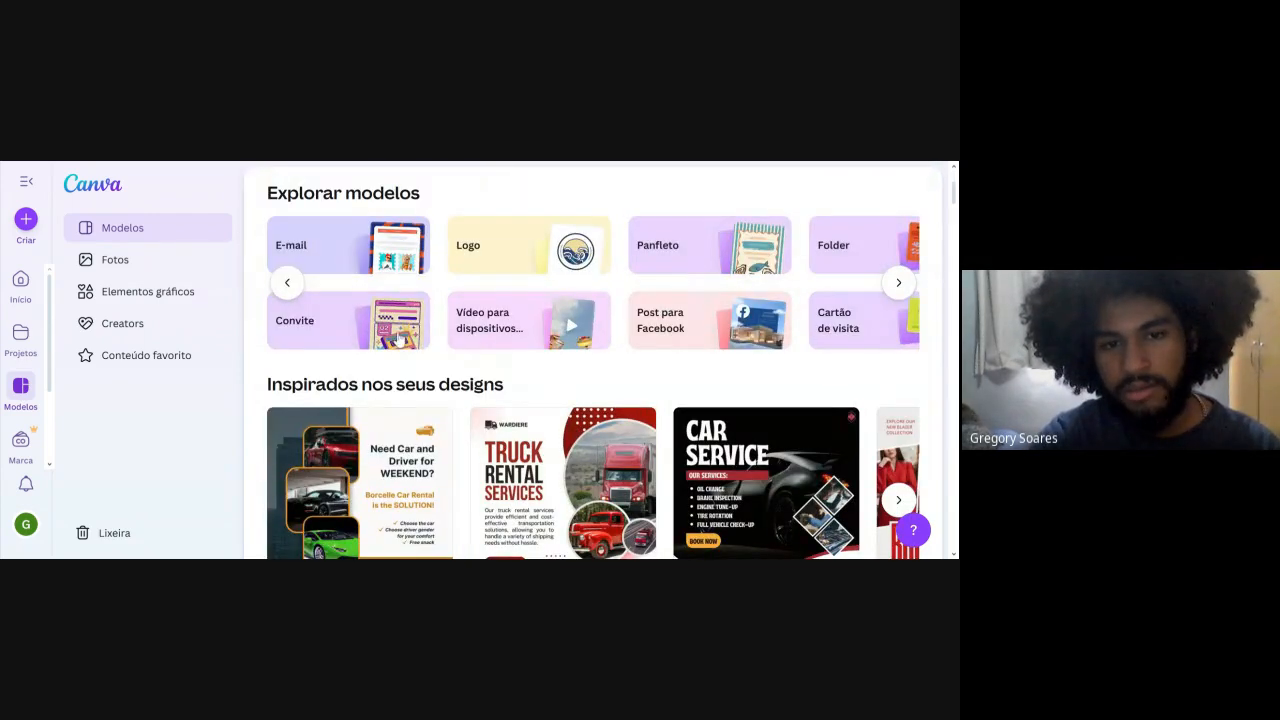
left_click(287, 282)
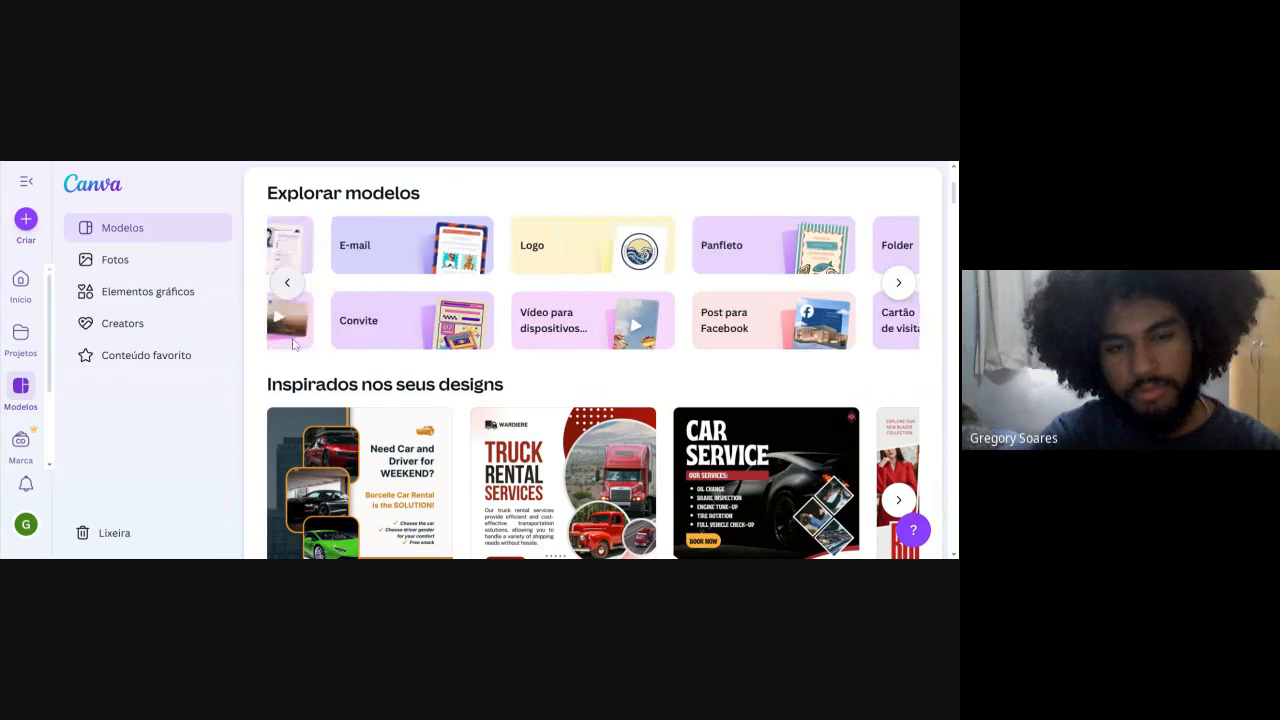
left_click(364, 318)
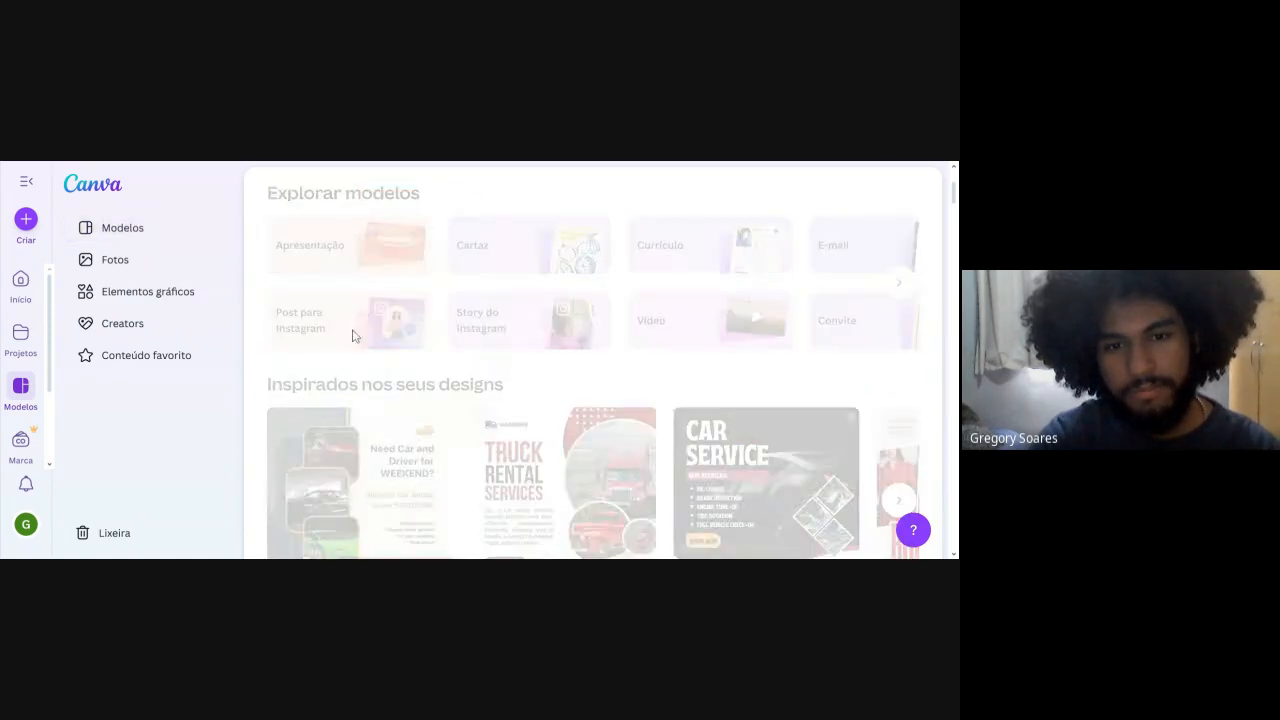
scroll(376, 476, "down", 1)
scroll(378, 467, "down", 2)
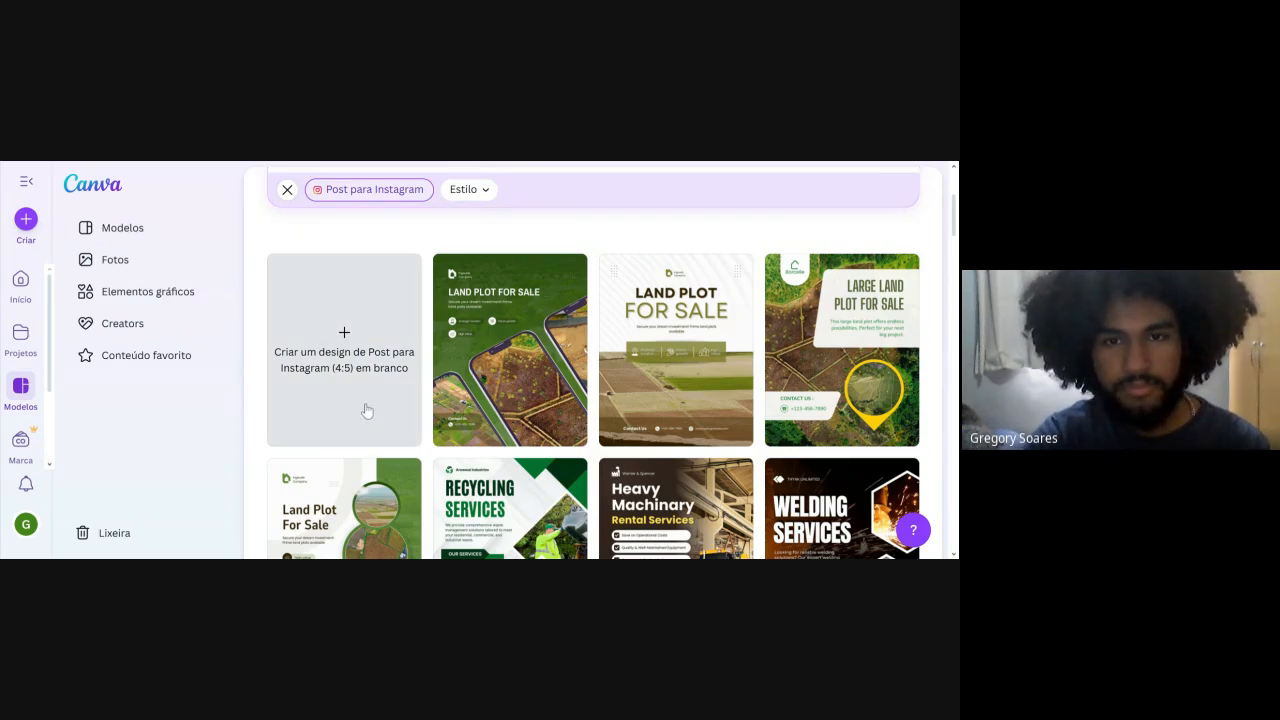
left_click(344, 345)
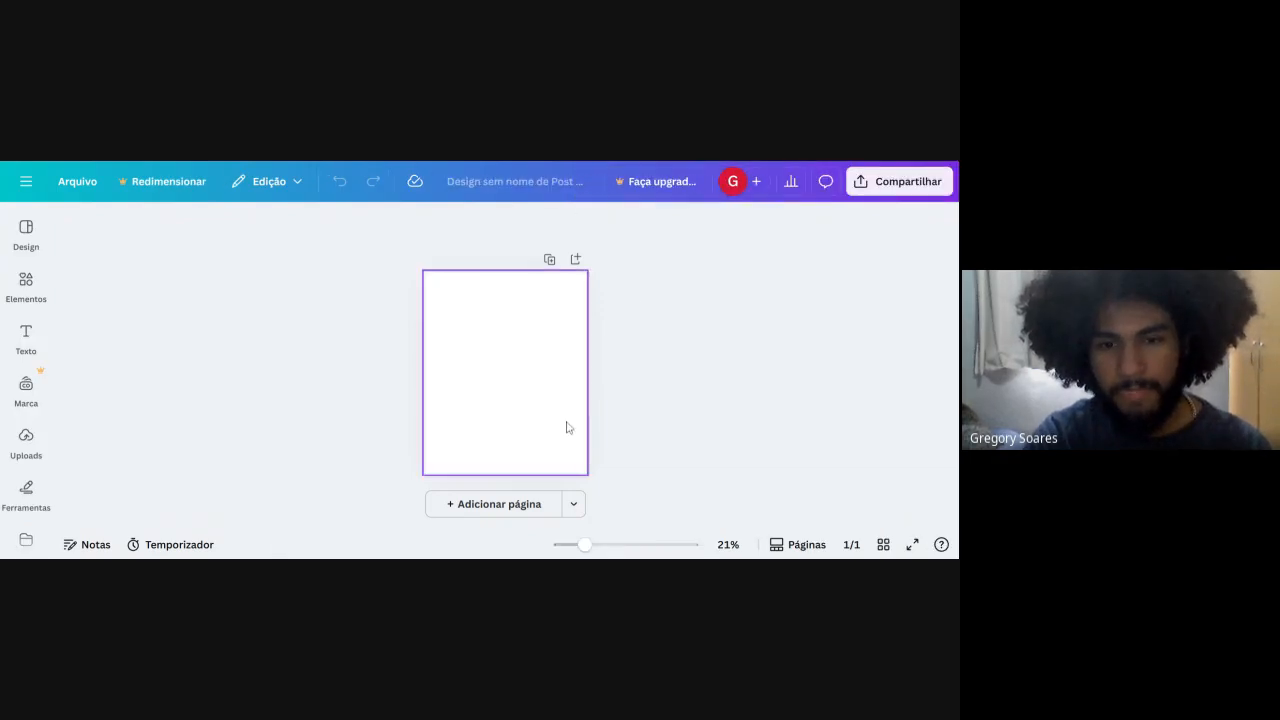
Set the blank page's background to the solid teal color #00AFAF.
left_click(44, 323)
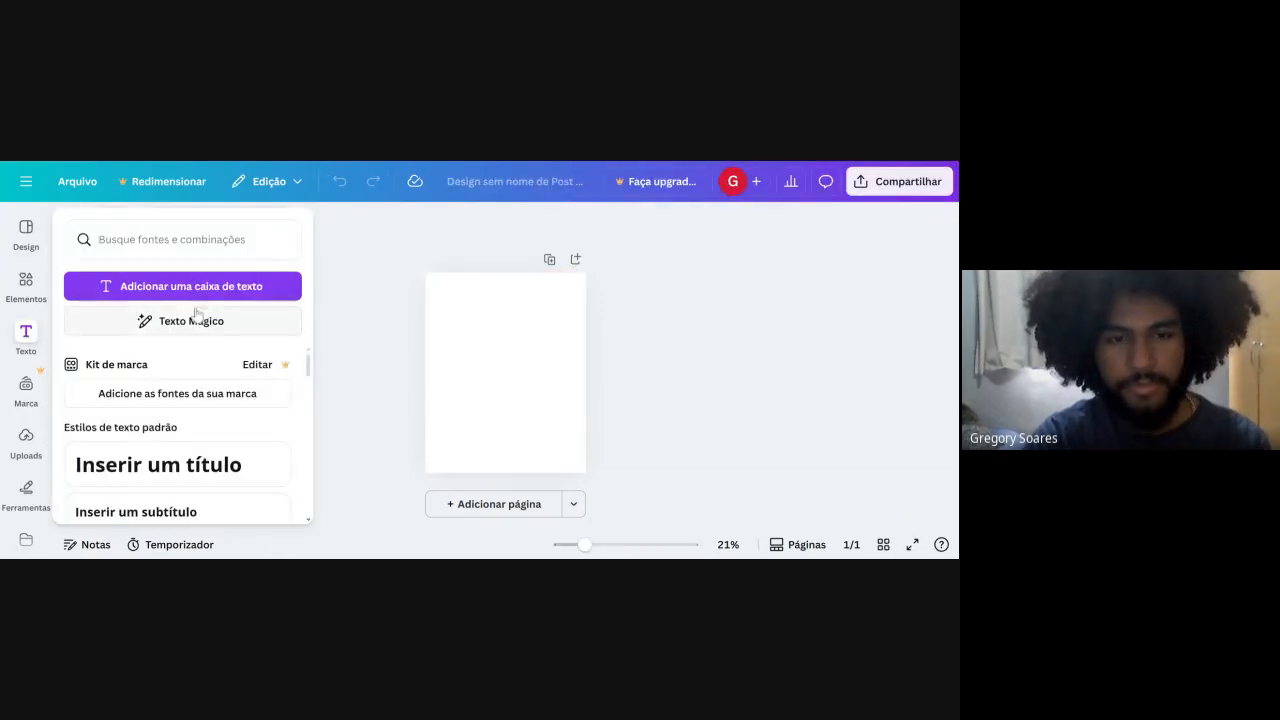
left_click(537, 300)
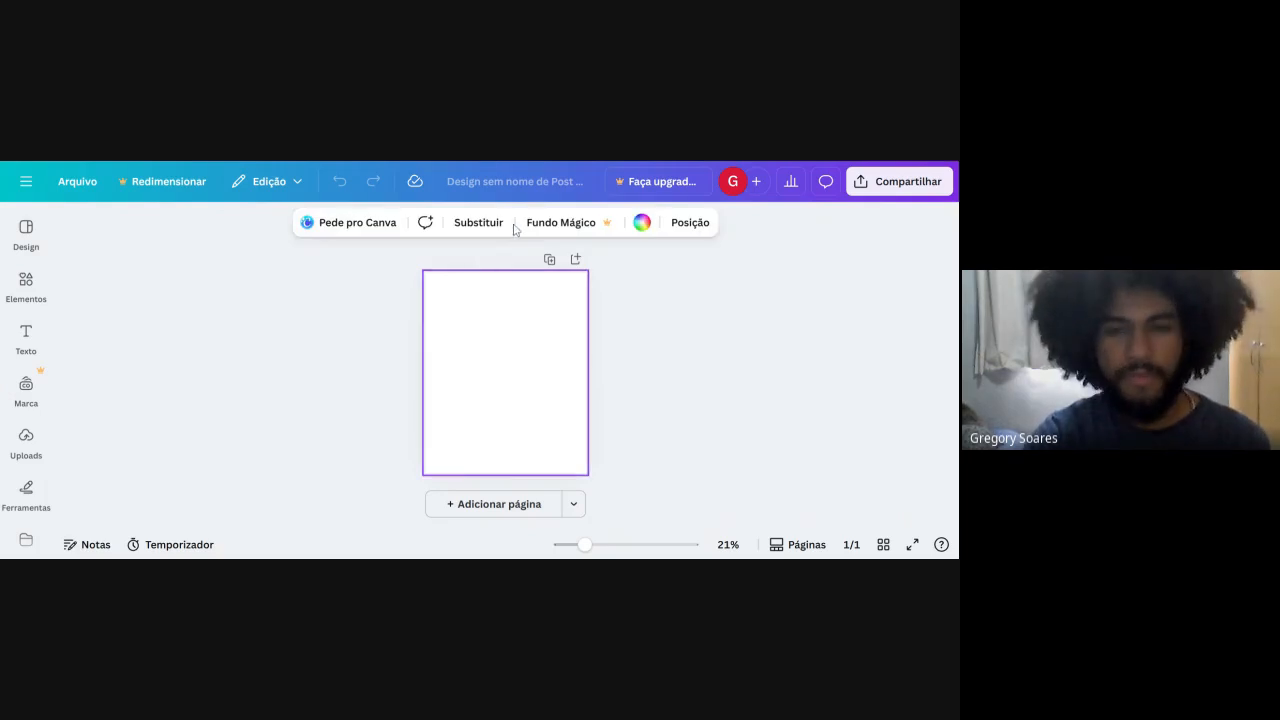
left_click(643, 224)
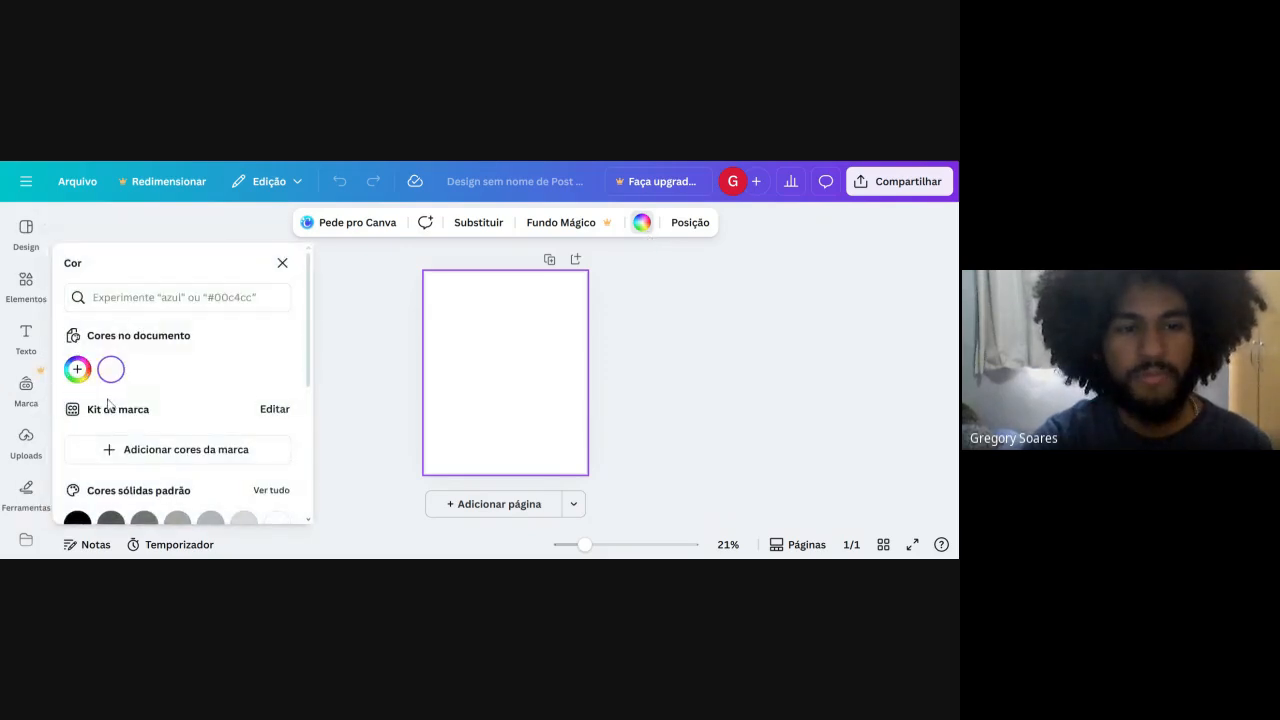
left_click(77, 369)
left_click_drag(140, 283, 223, 221)
left_click_drag(188, 309, 177, 308)
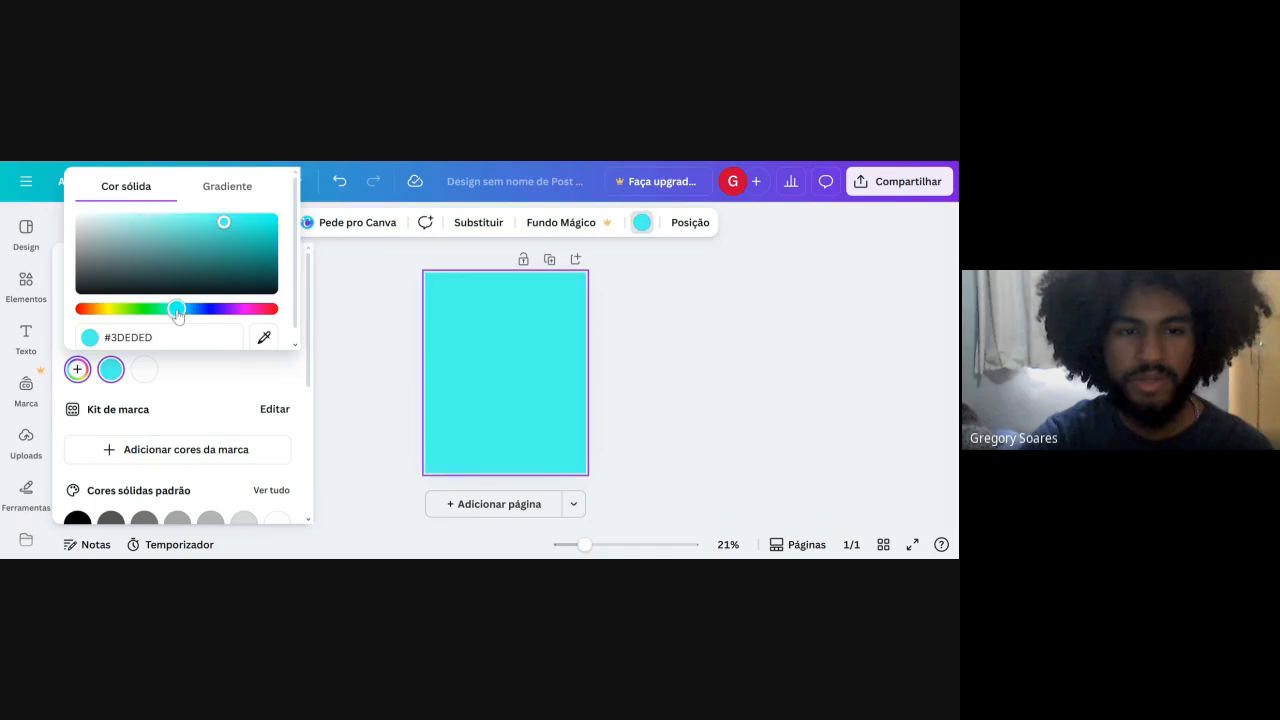
left_click_drag(211, 245, 308, 243)
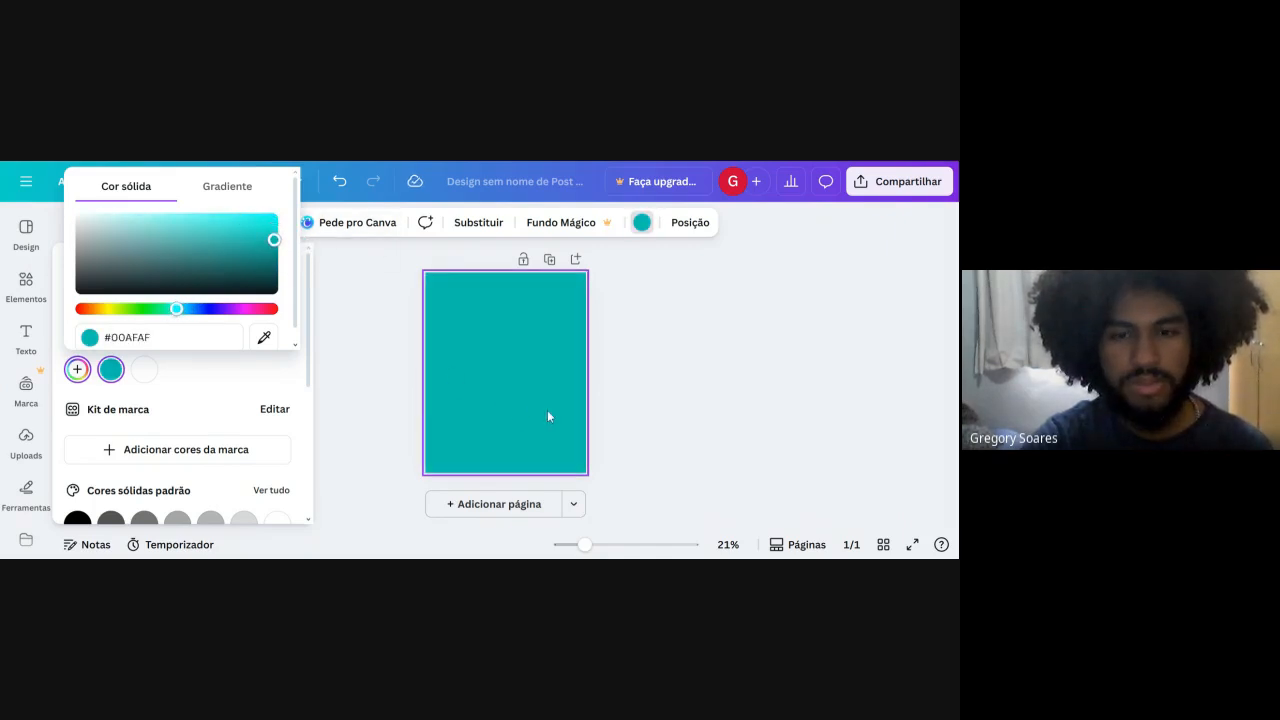
left_click(904, 398)
left_click(24, 285)
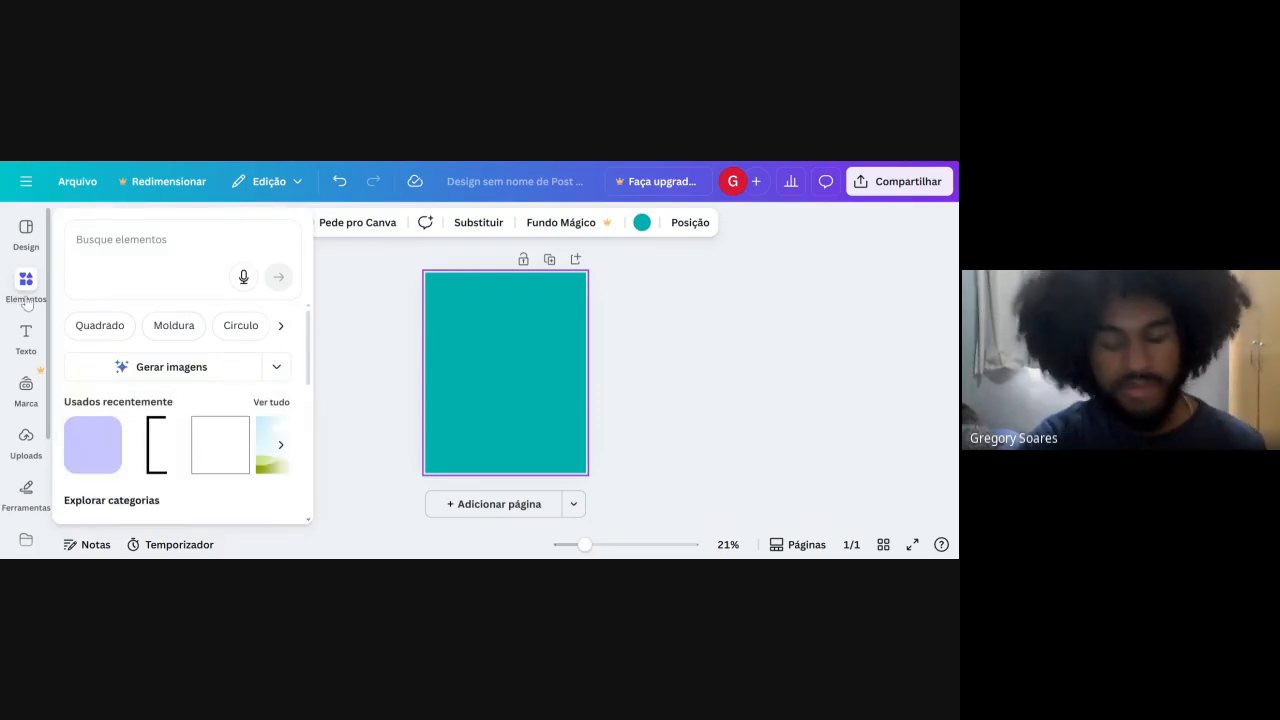
left_click(28, 338)
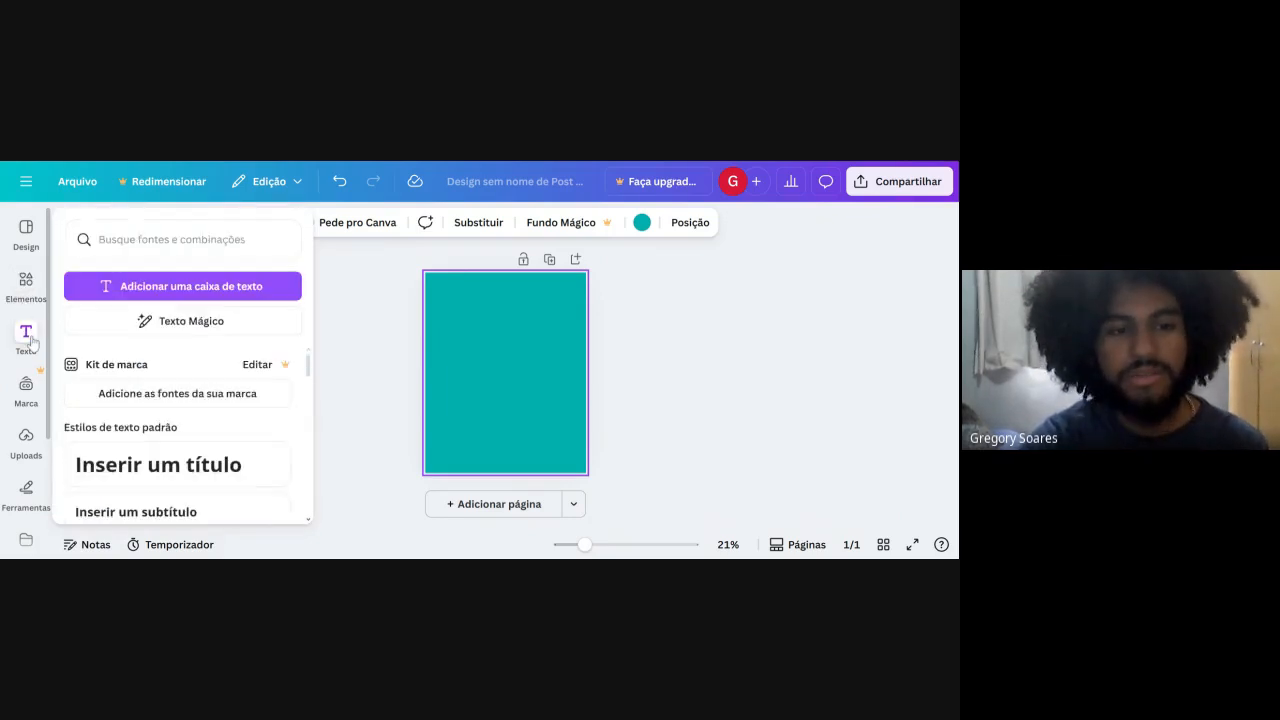
left_click(317, 361)
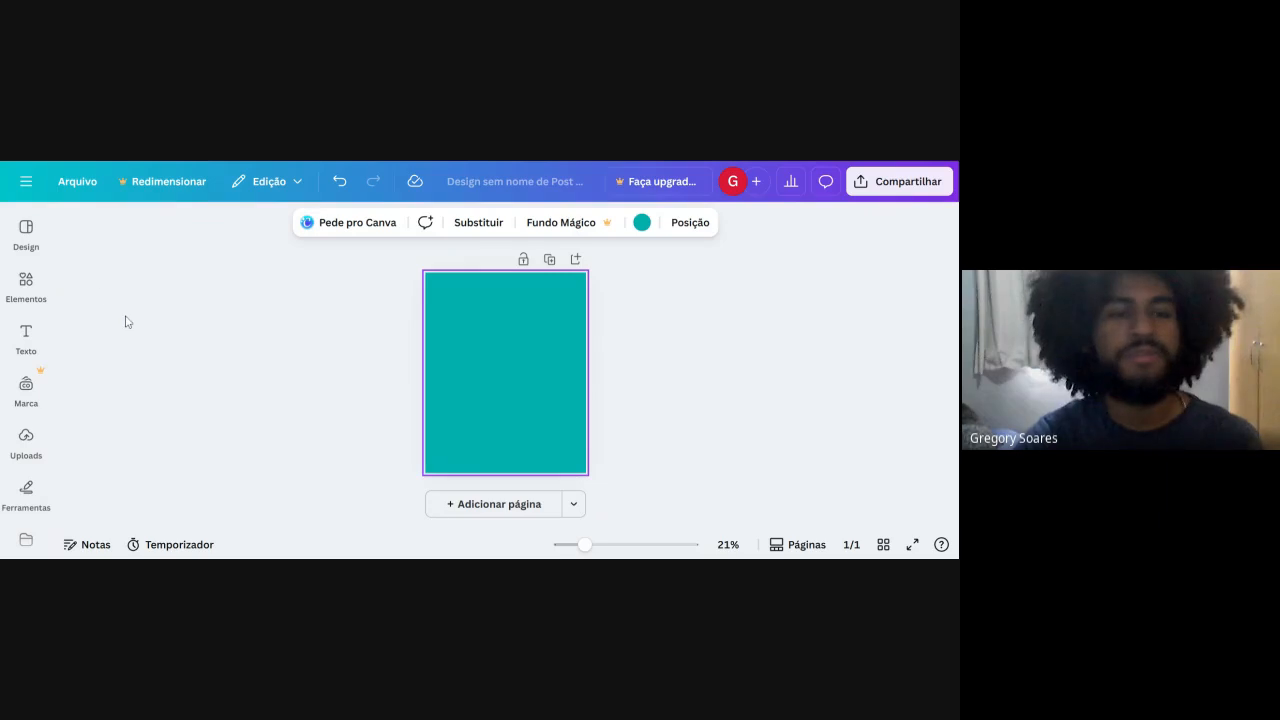
Add a default-style title text box at the middle of the page, keeping its placeholder text.
left_click(32, 355)
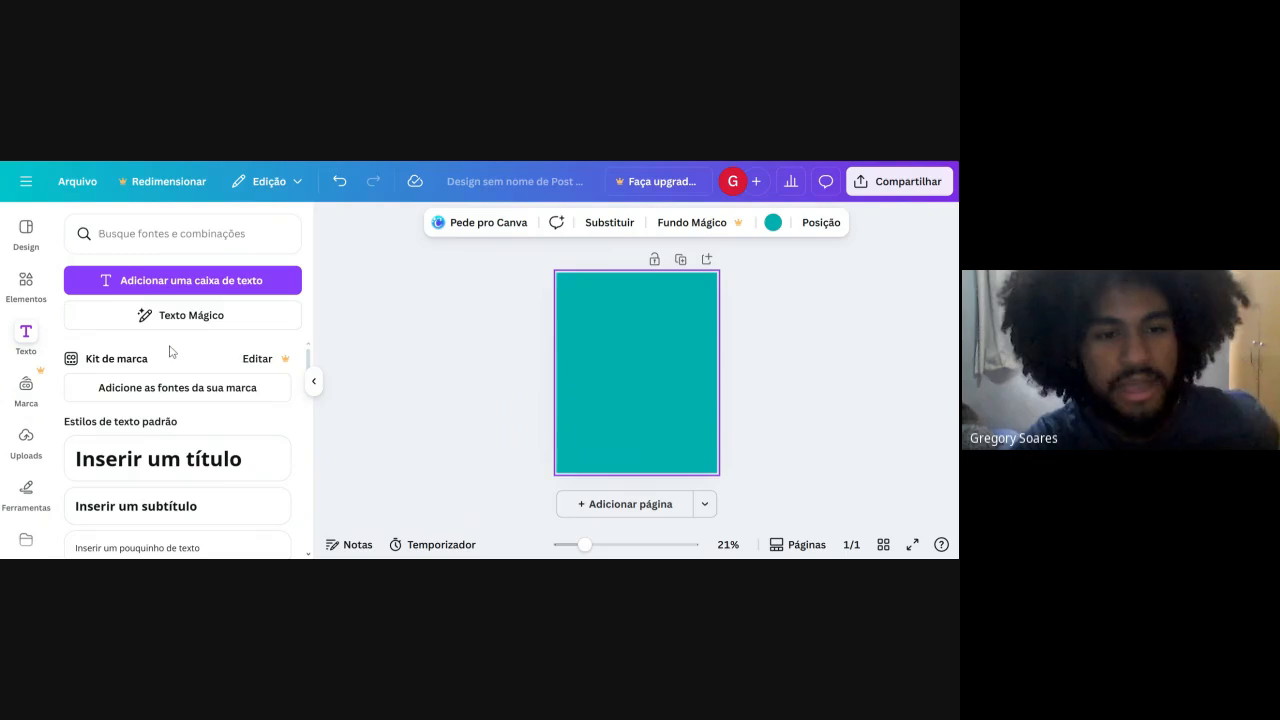
scroll(165, 369, "down", 5)
scroll(163, 514, "up", 4)
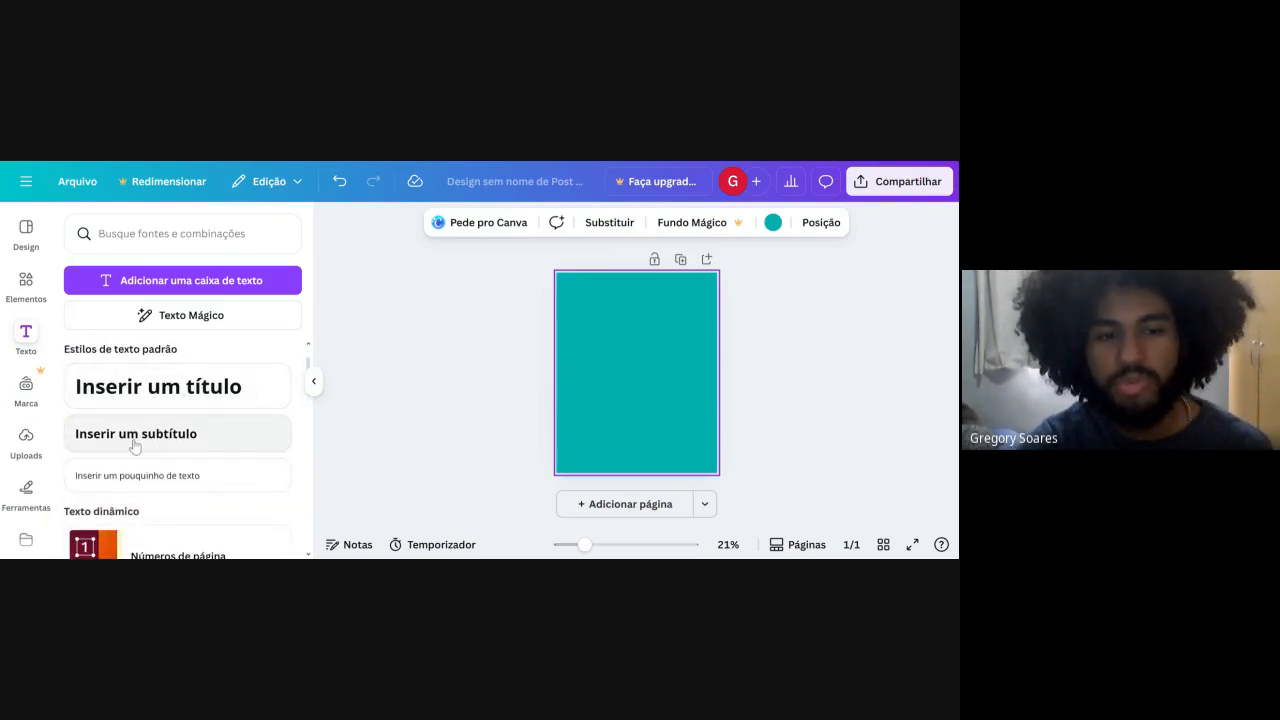
left_click(178, 385)
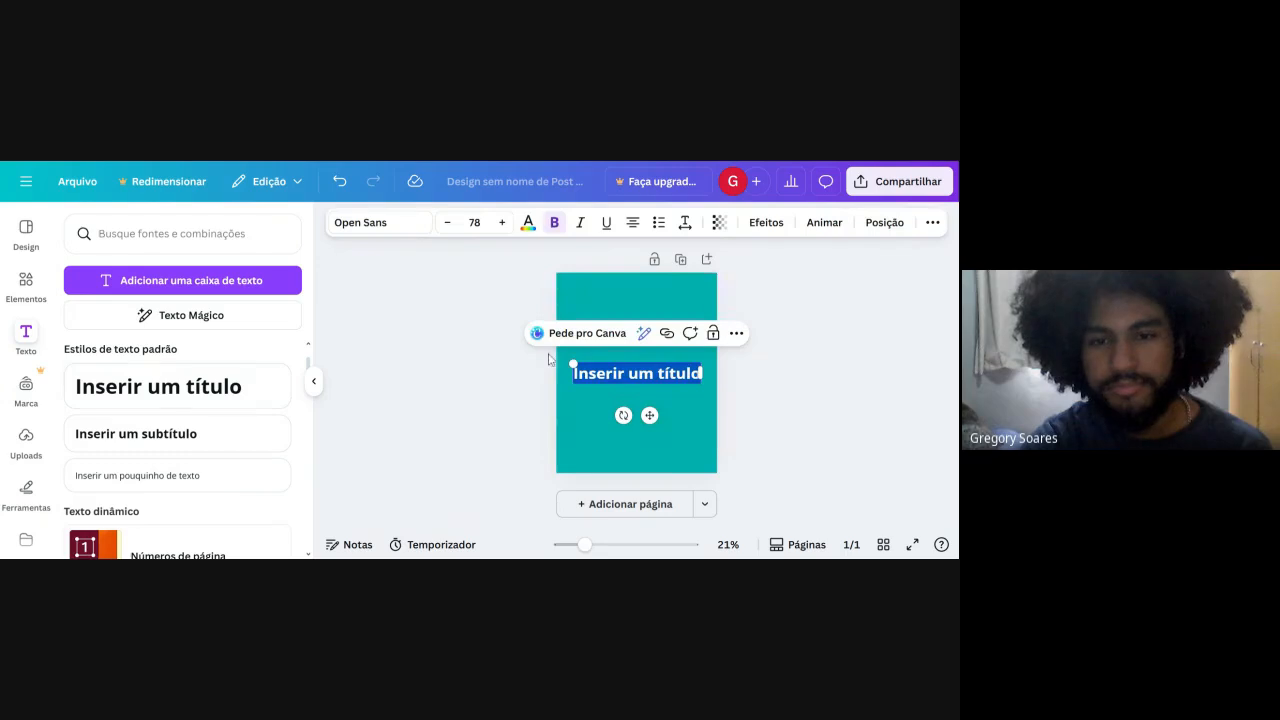
left_click(674, 397)
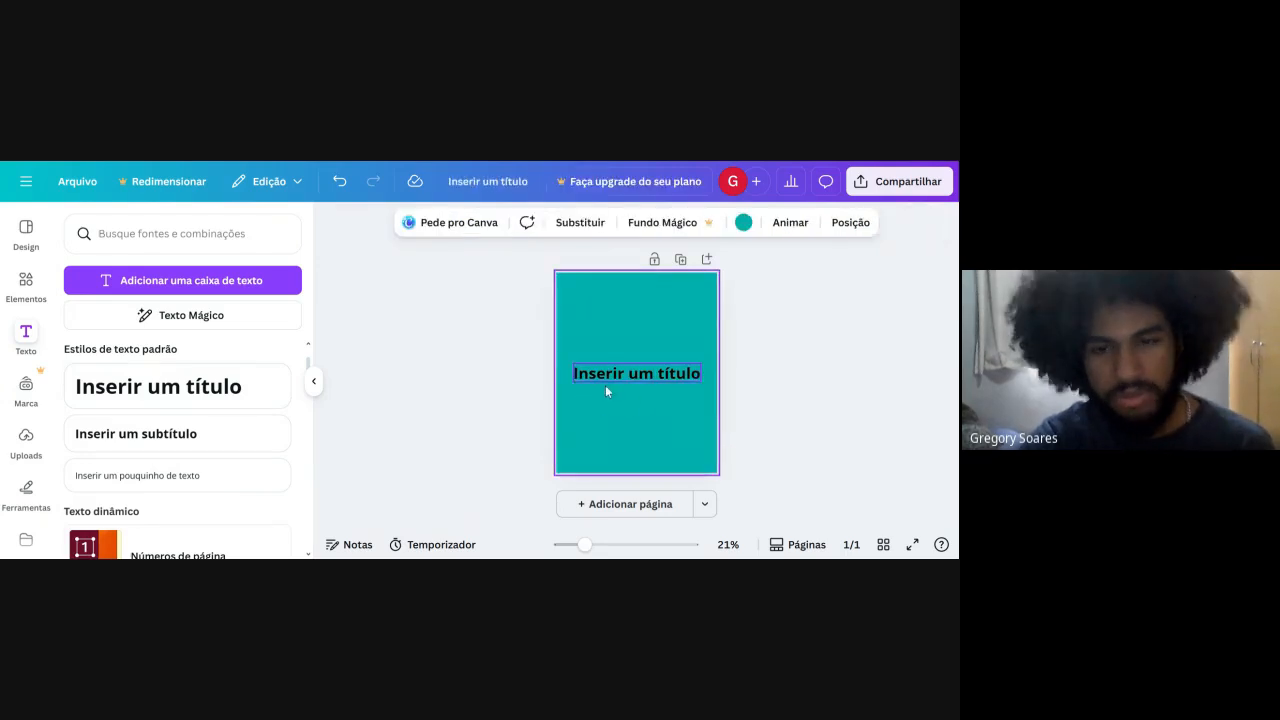
Add a default subtitle and a small body text box, stacking them in order below the title.
left_click(172, 440)
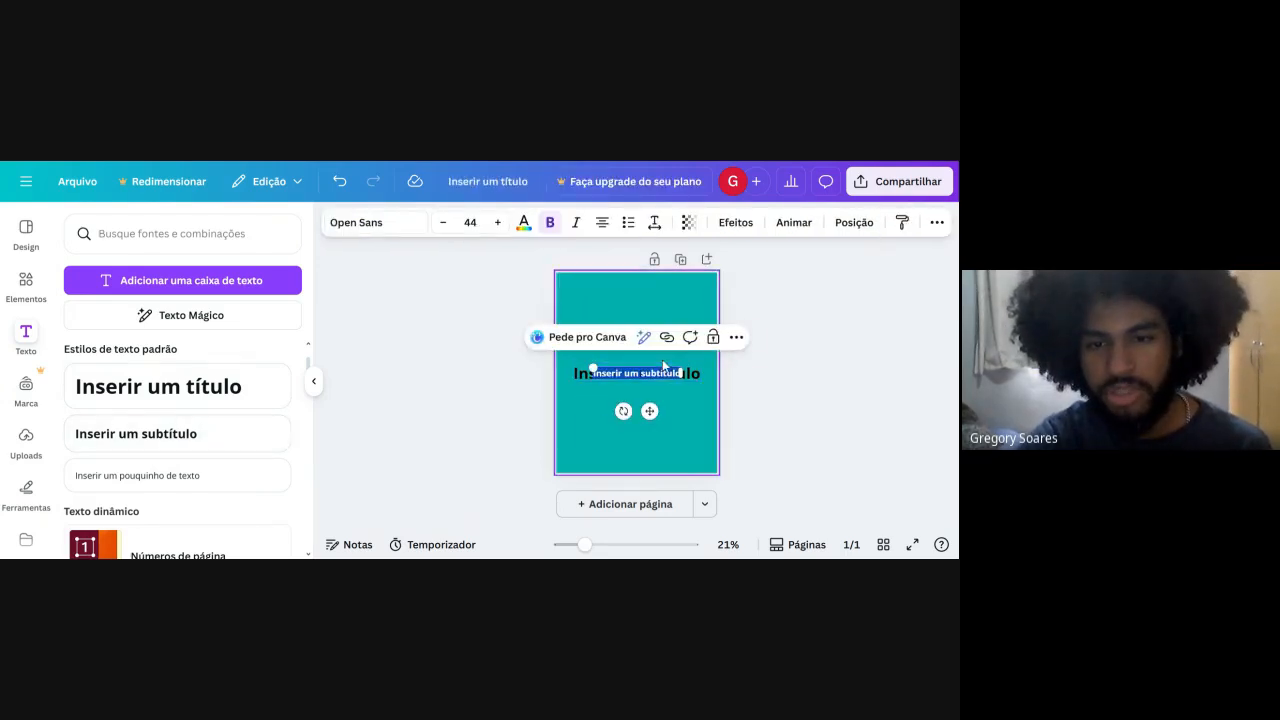
left_click_drag(655, 416, 655, 441)
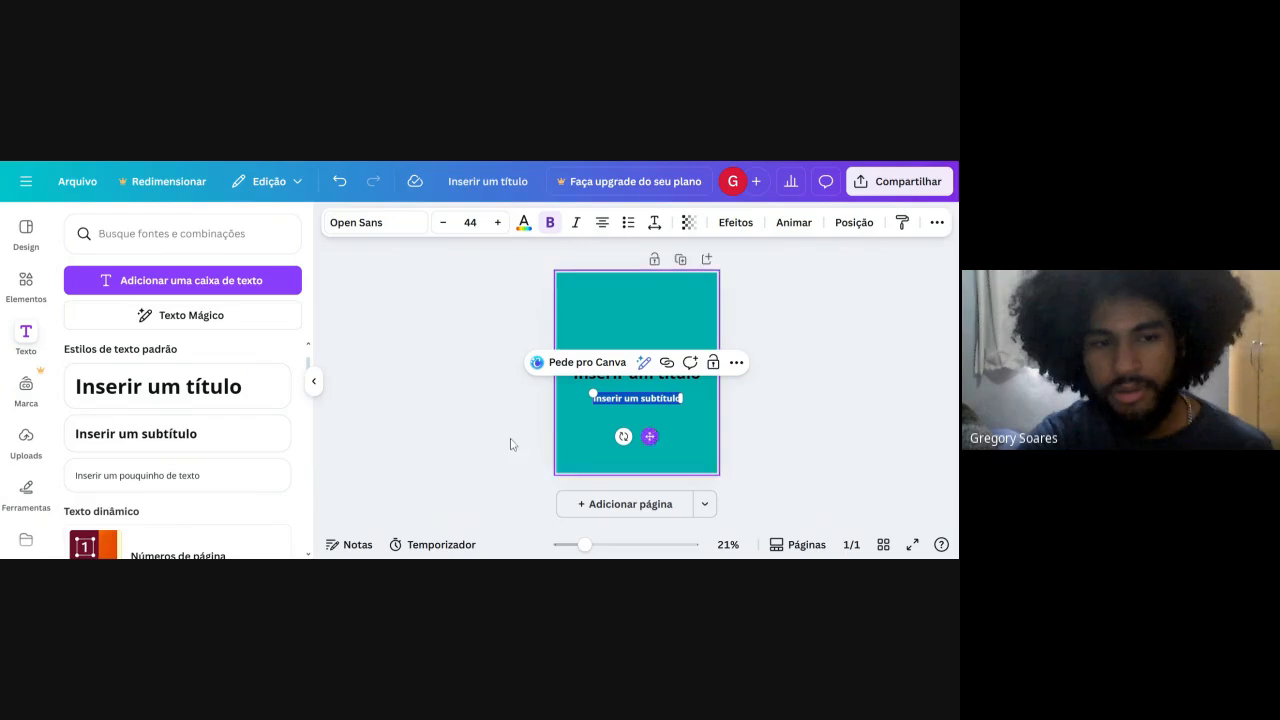
left_click(229, 468)
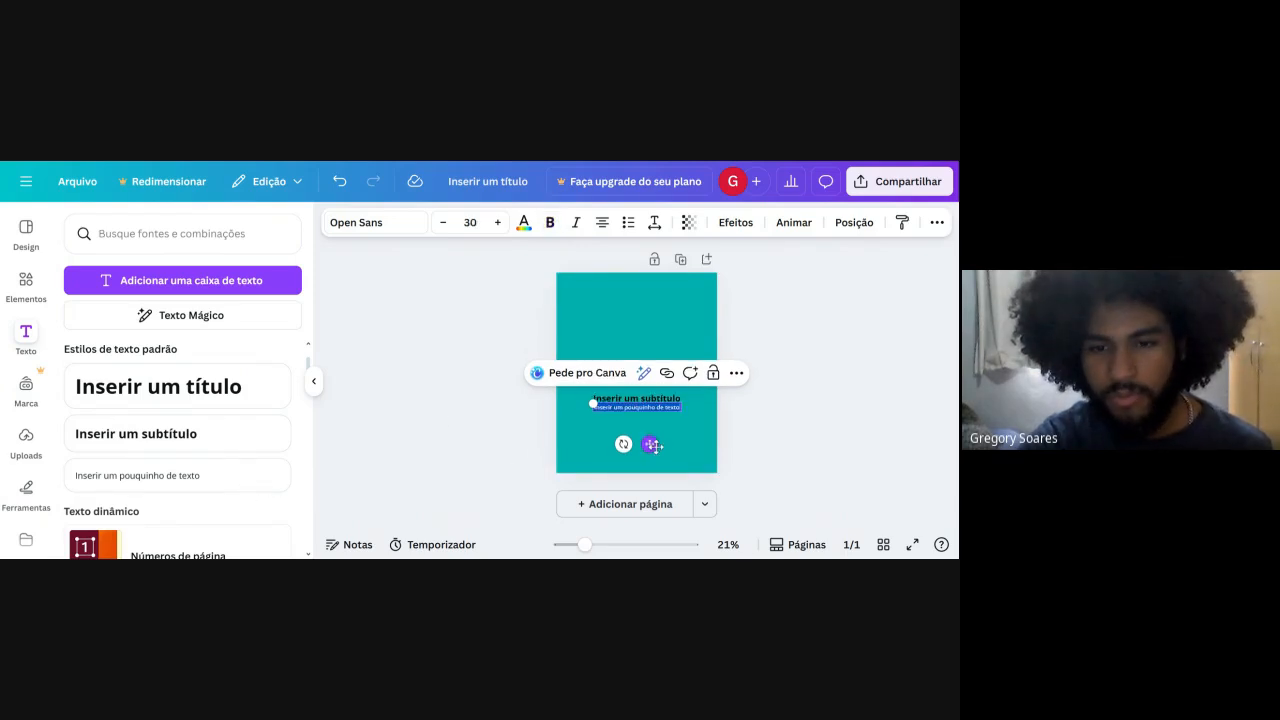
left_click_drag(654, 447, 654, 458)
left_click(905, 417)
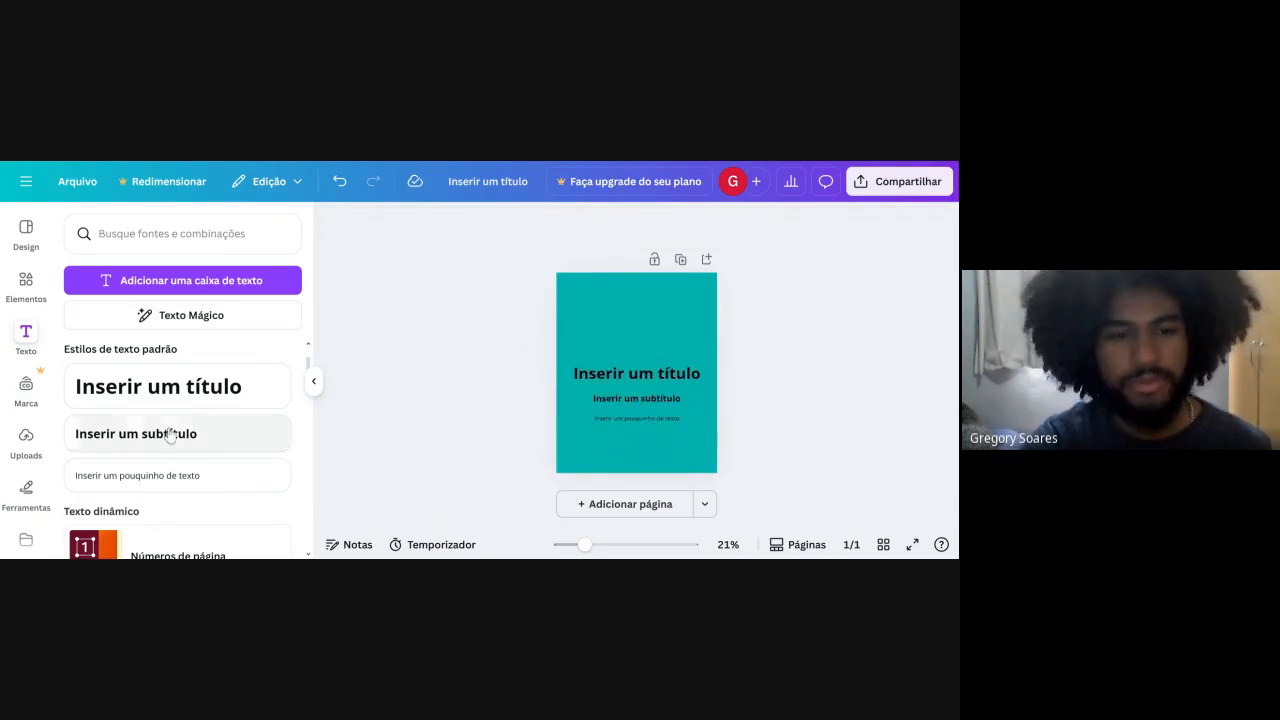
Insert dynamic page numbers in the design and keep the page number element selected.
scroll(170, 435, "down", 2)
scroll(170, 435, "down", 2)
scroll(170, 440, "up", 1)
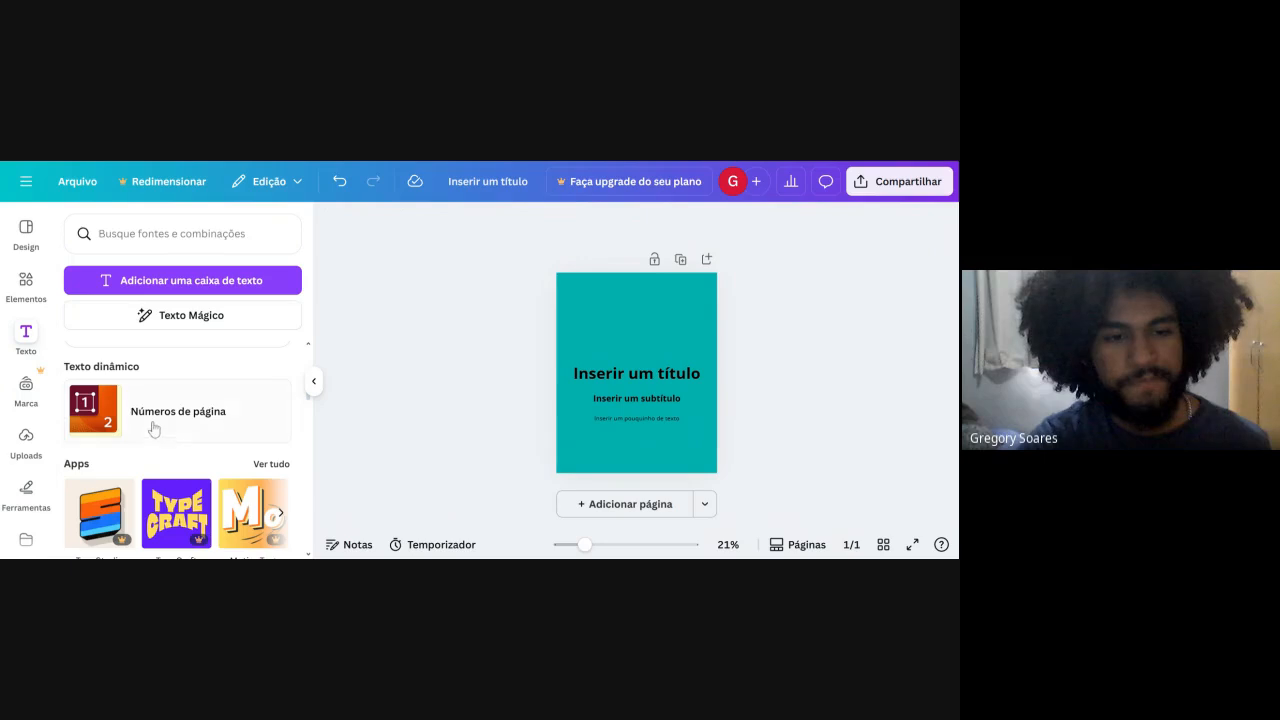
left_click(141, 414)
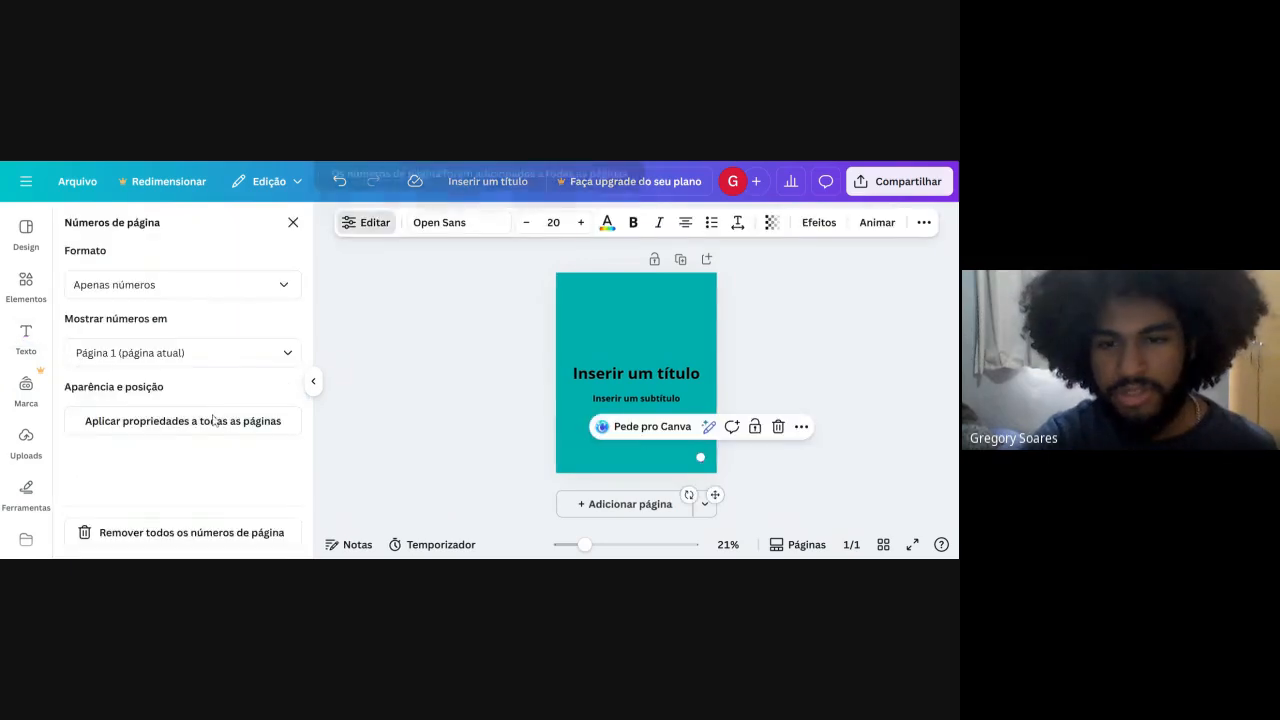
left_click(732, 486)
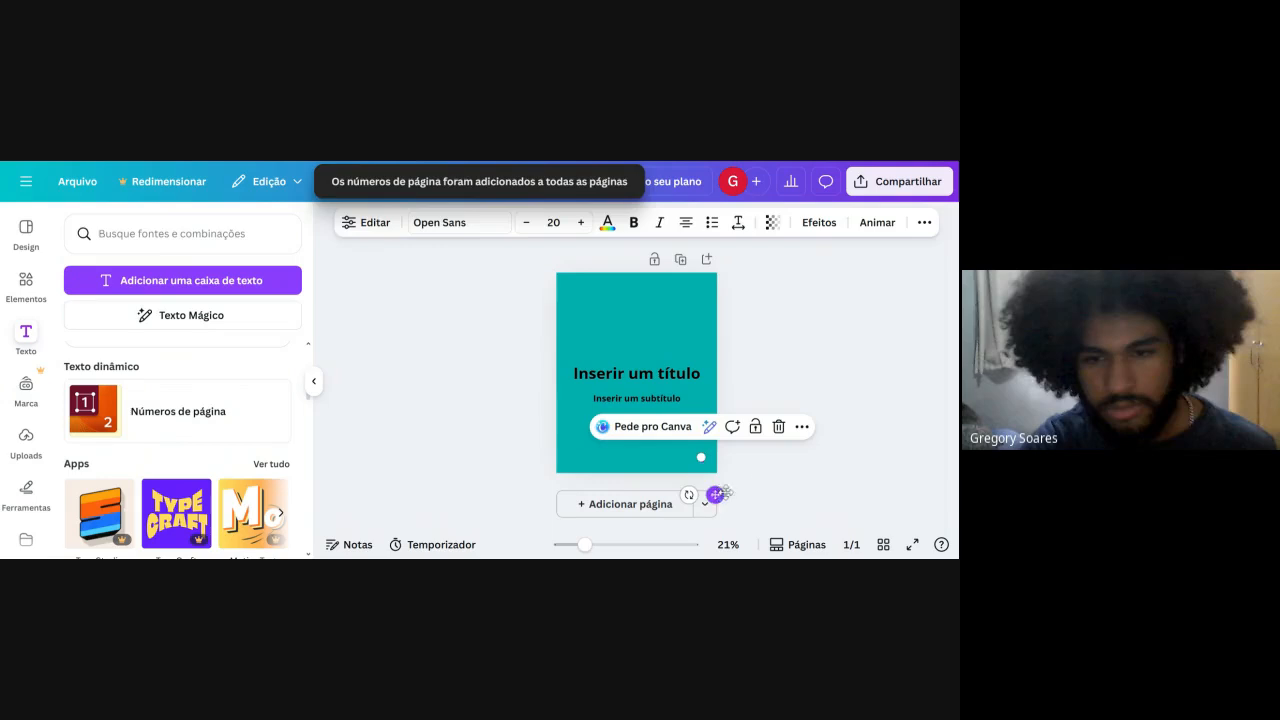
left_click(755, 480)
left_click(701, 459)
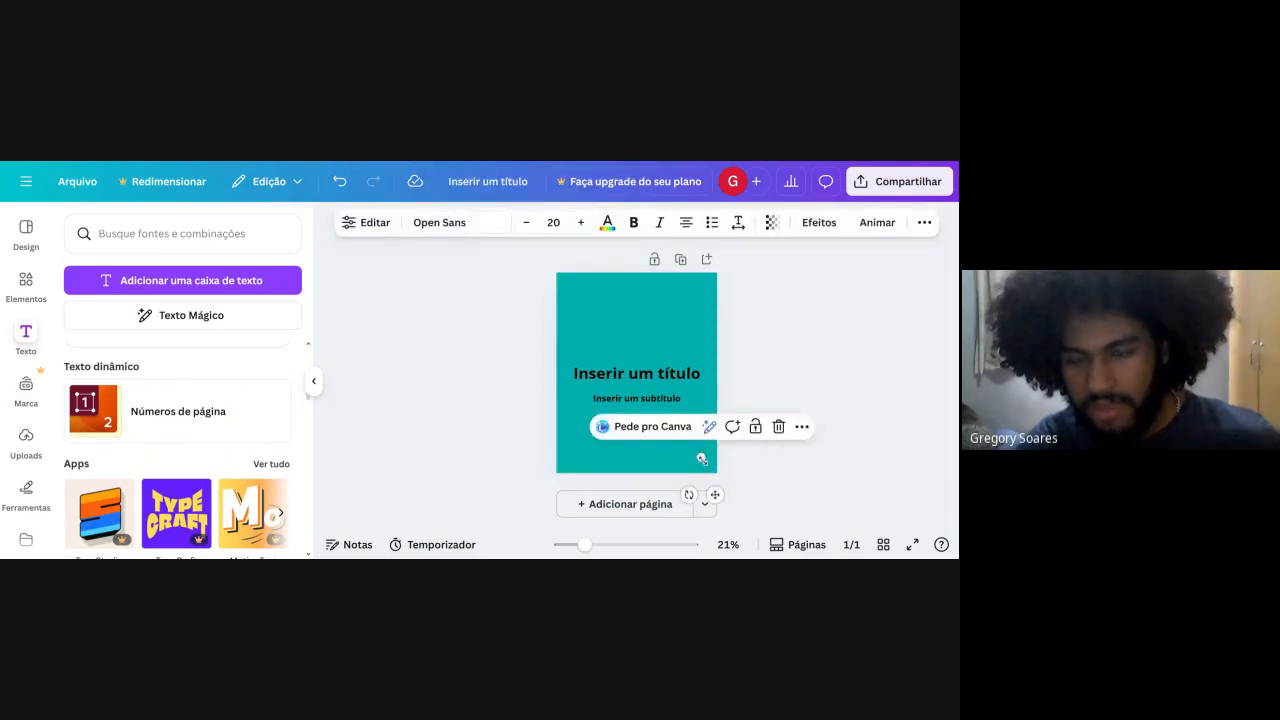
Delete the page number element and move the title text box up near the page's upper edge.
key("Delete")
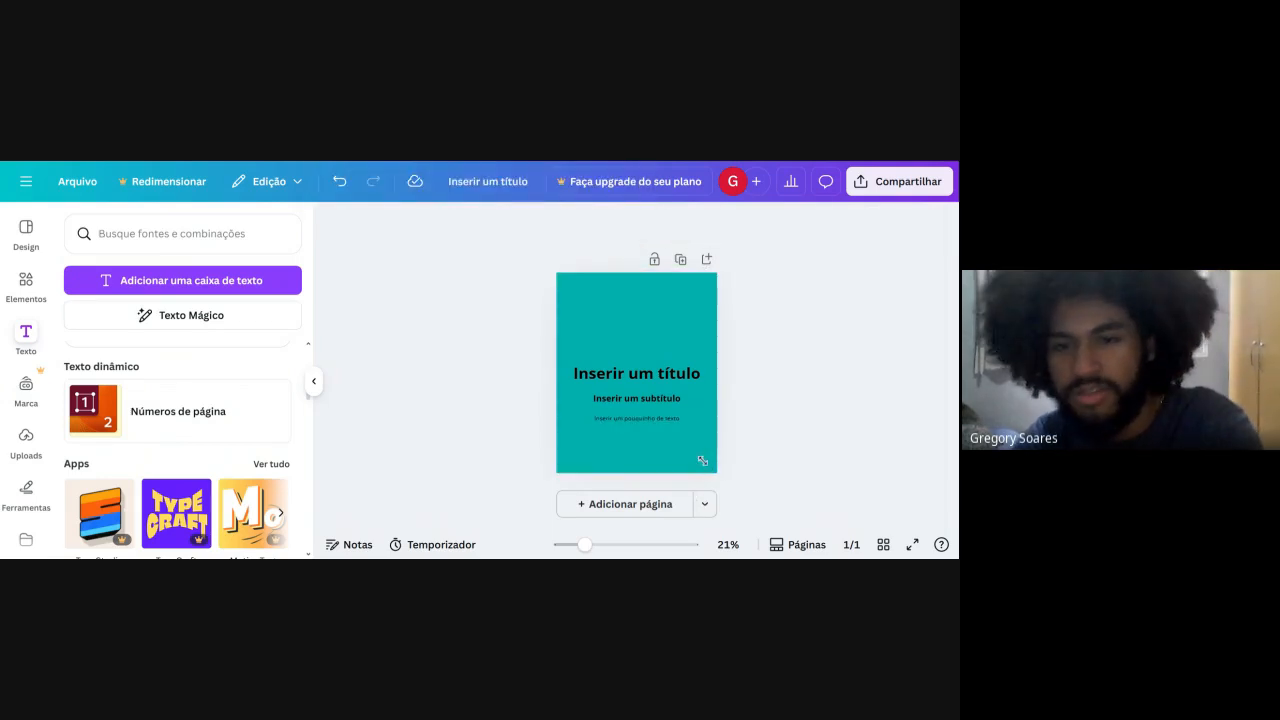
left_click(626, 362)
left_click_drag(626, 362, 626, 290)
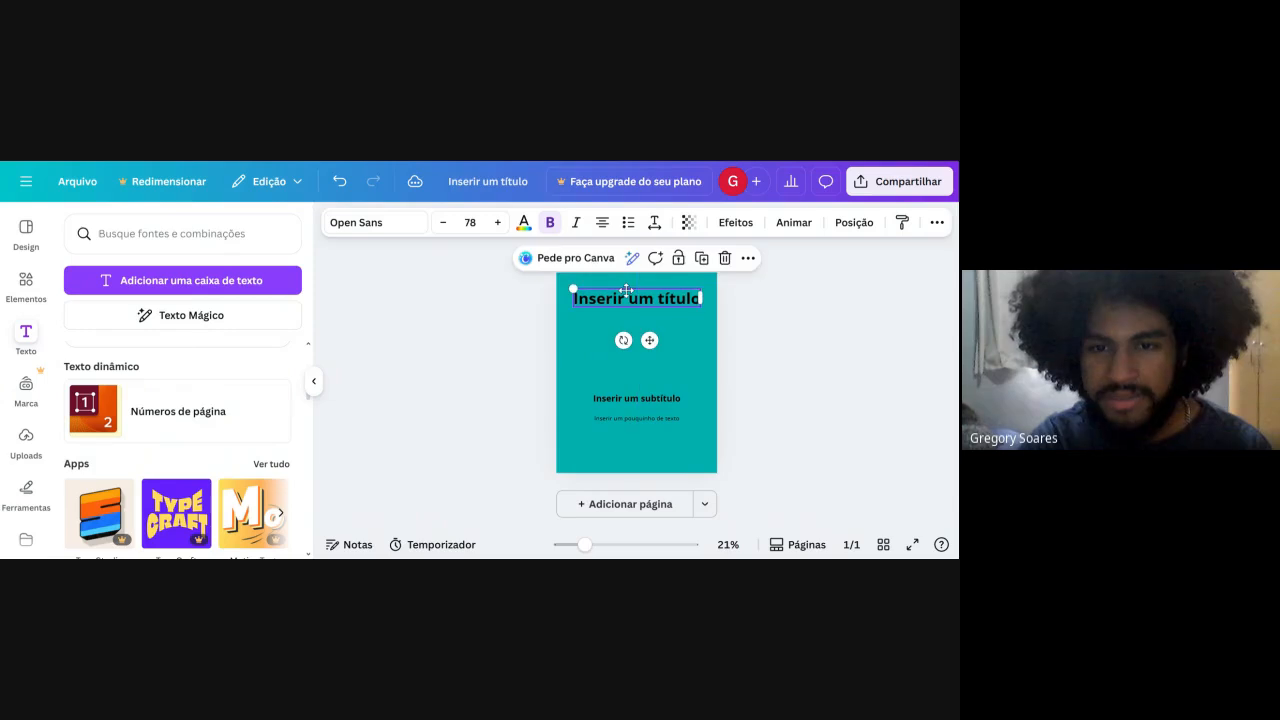
Replace the title's placeholder text with "Digitaliza AI".
left_click(626, 298)
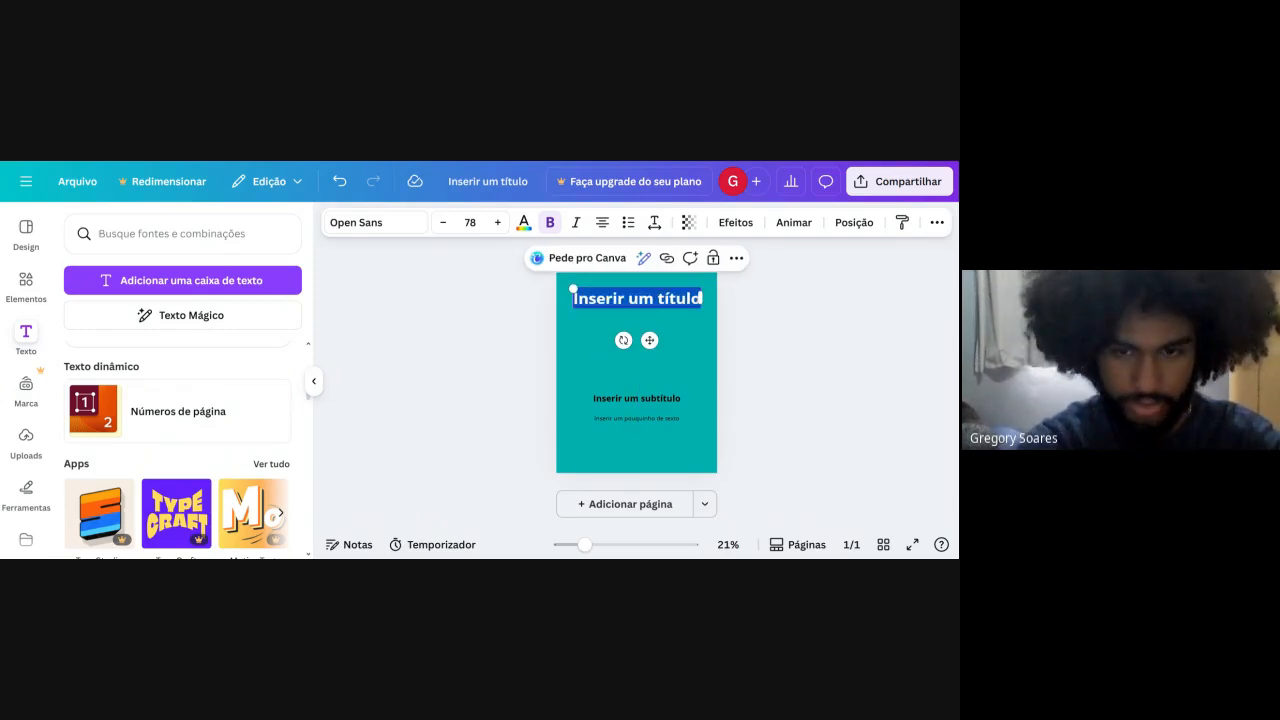
type("Digital")
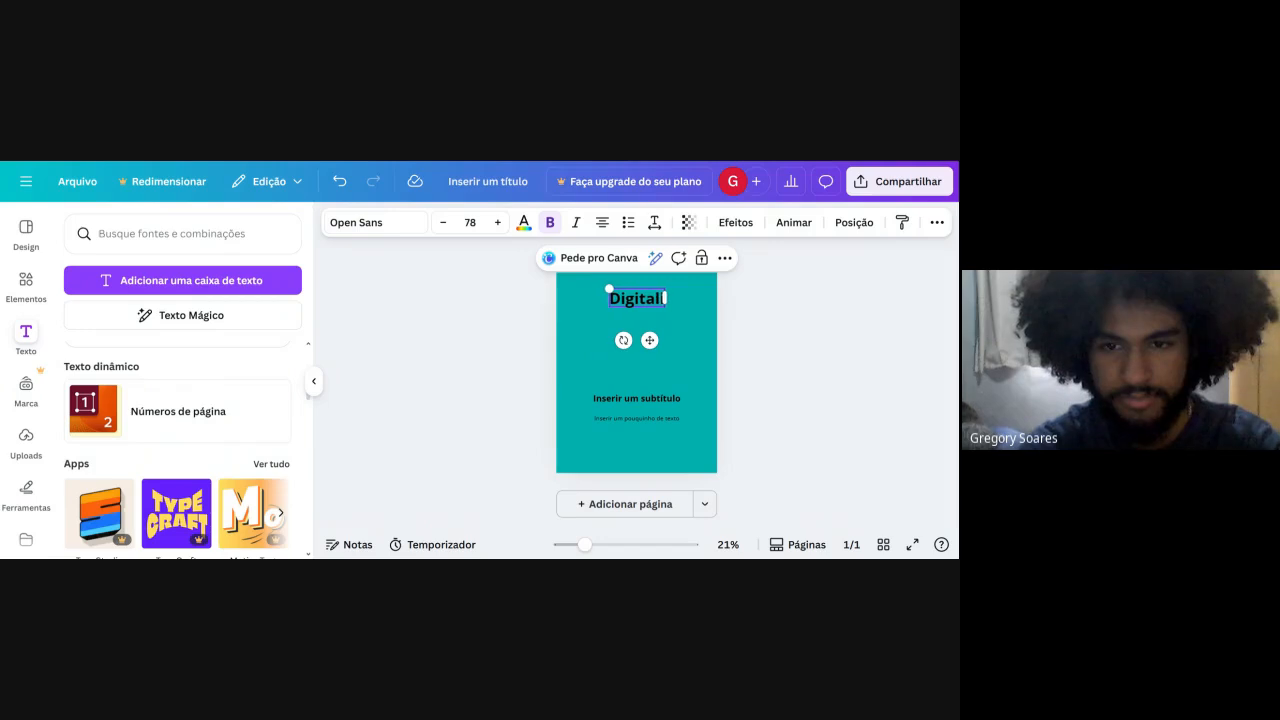
type("iza AI")
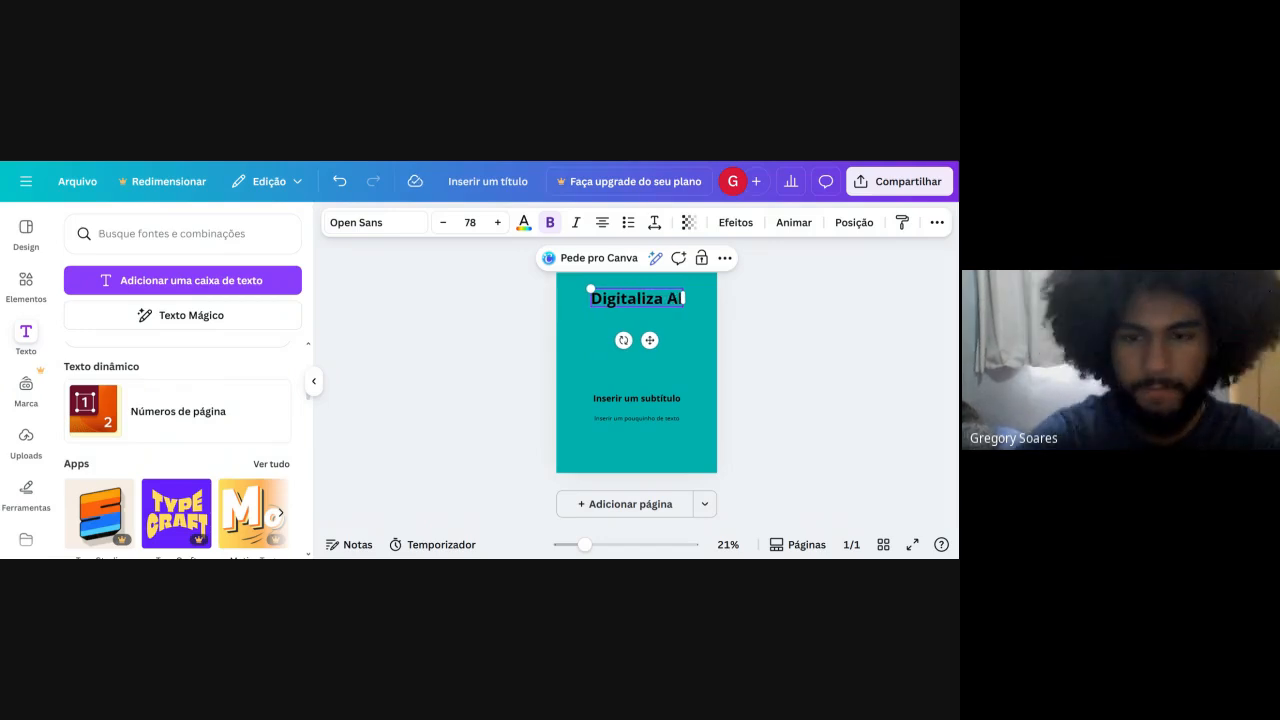
left_click(810, 354)
Move the subtitle up just below the title and replace its text with "Curso de edição de imagens - Canva".
left_click(660, 399)
left_click_drag(660, 399, 655, 328)
double_click(655, 328)
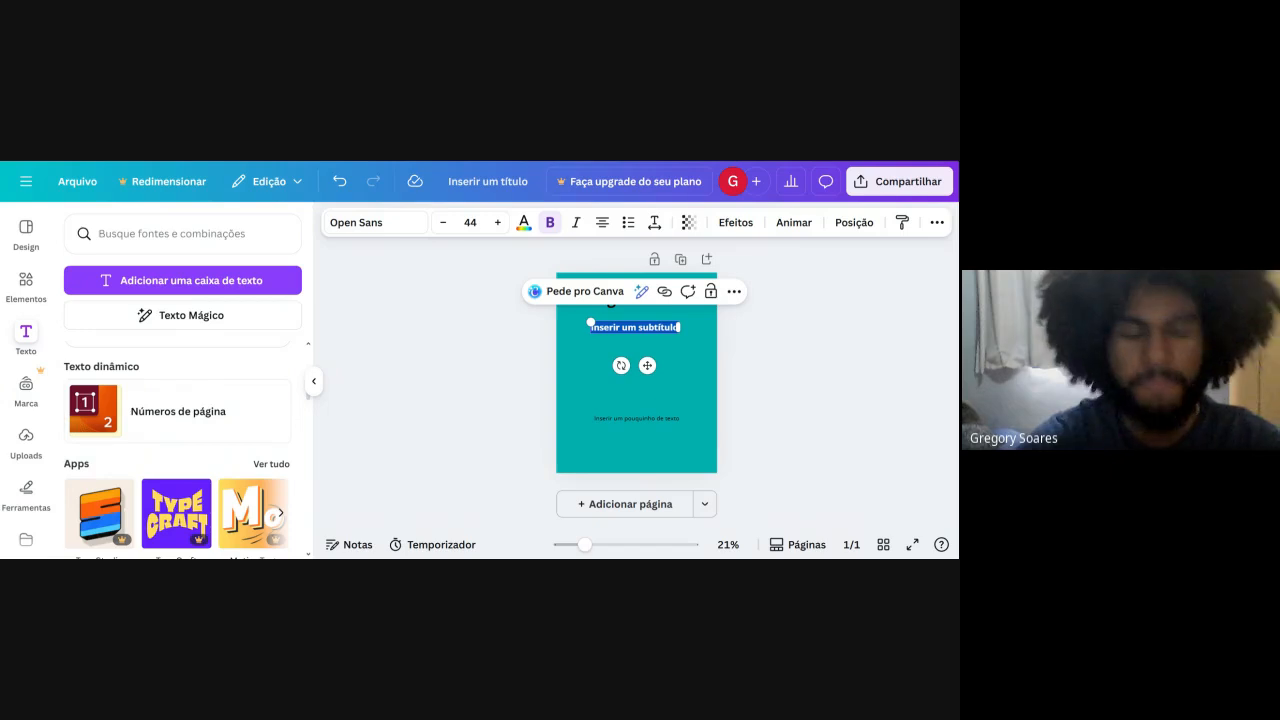
type("EUI")
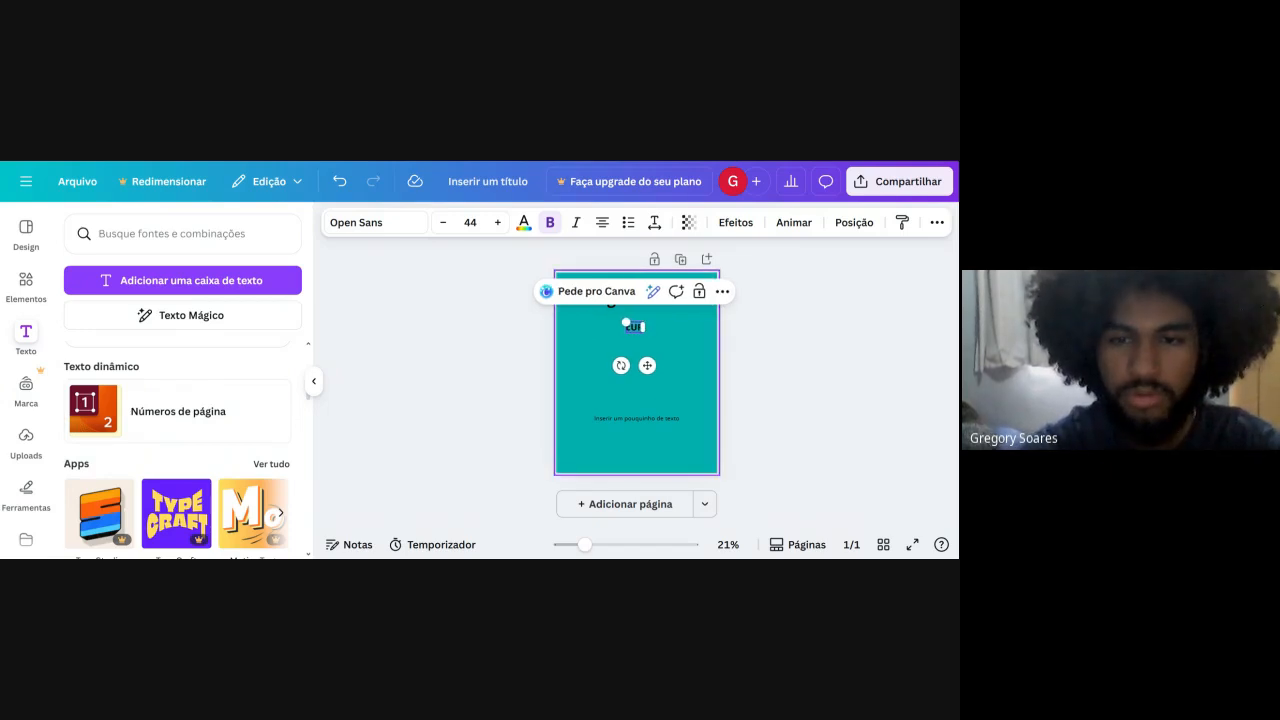
type("SO")
key("BackSpace")
key("BackSpace")
key("BackSpace")
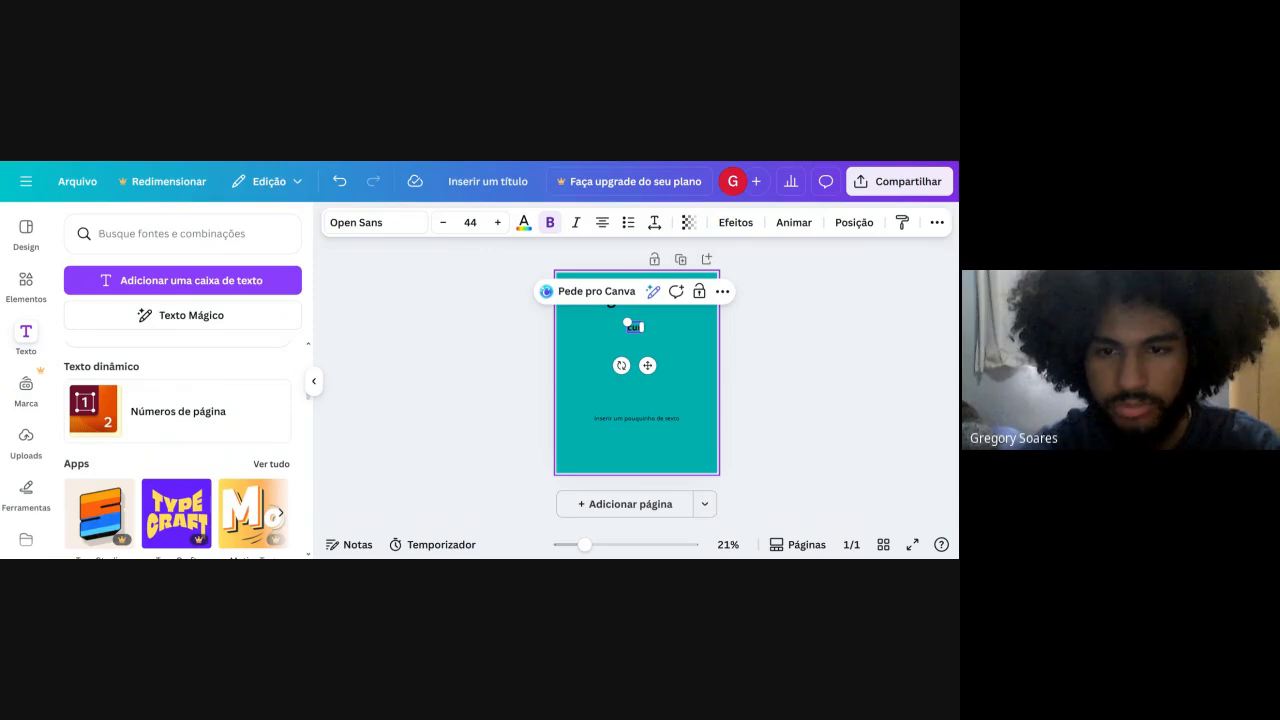
type("rso de")
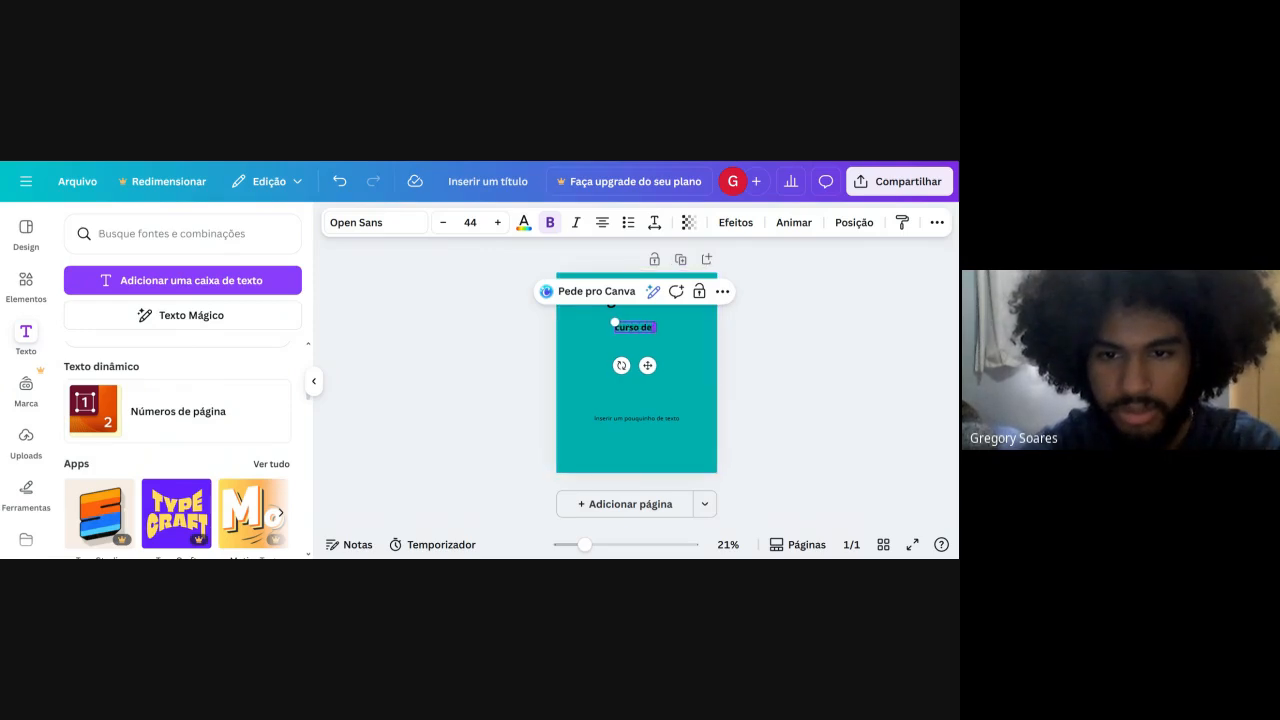
type(" ediç")
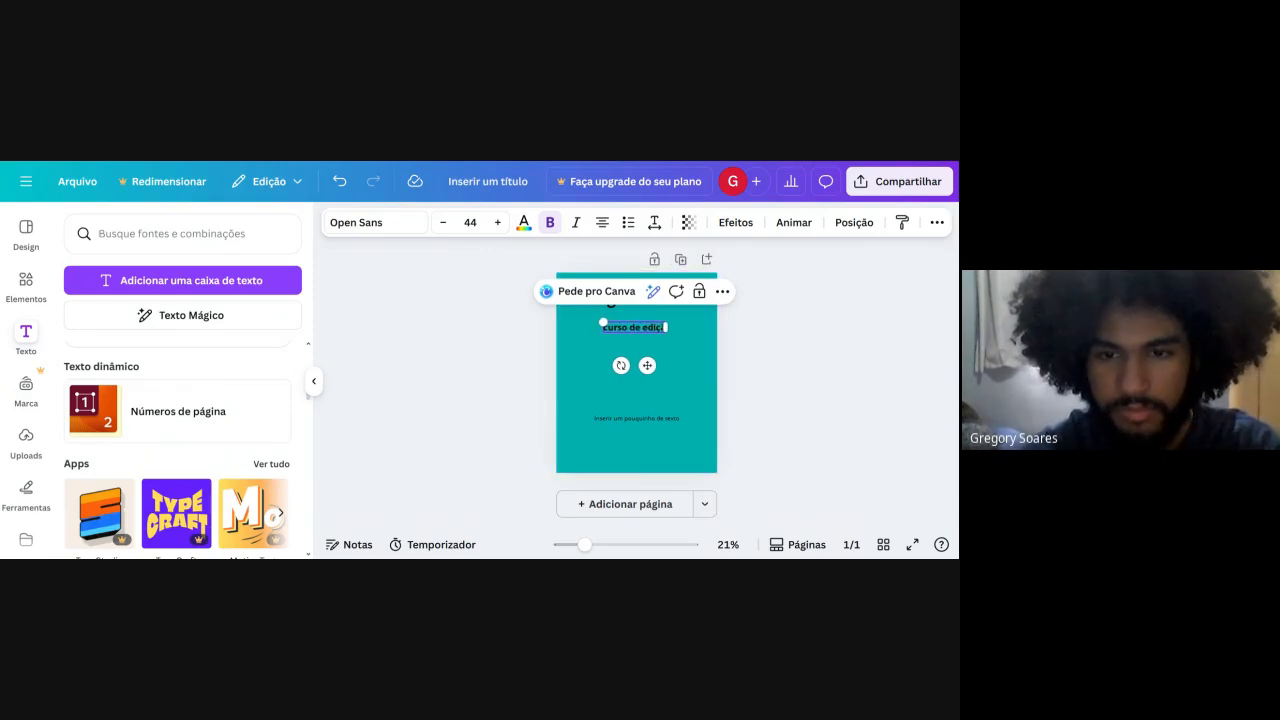
type("ão de imagen")
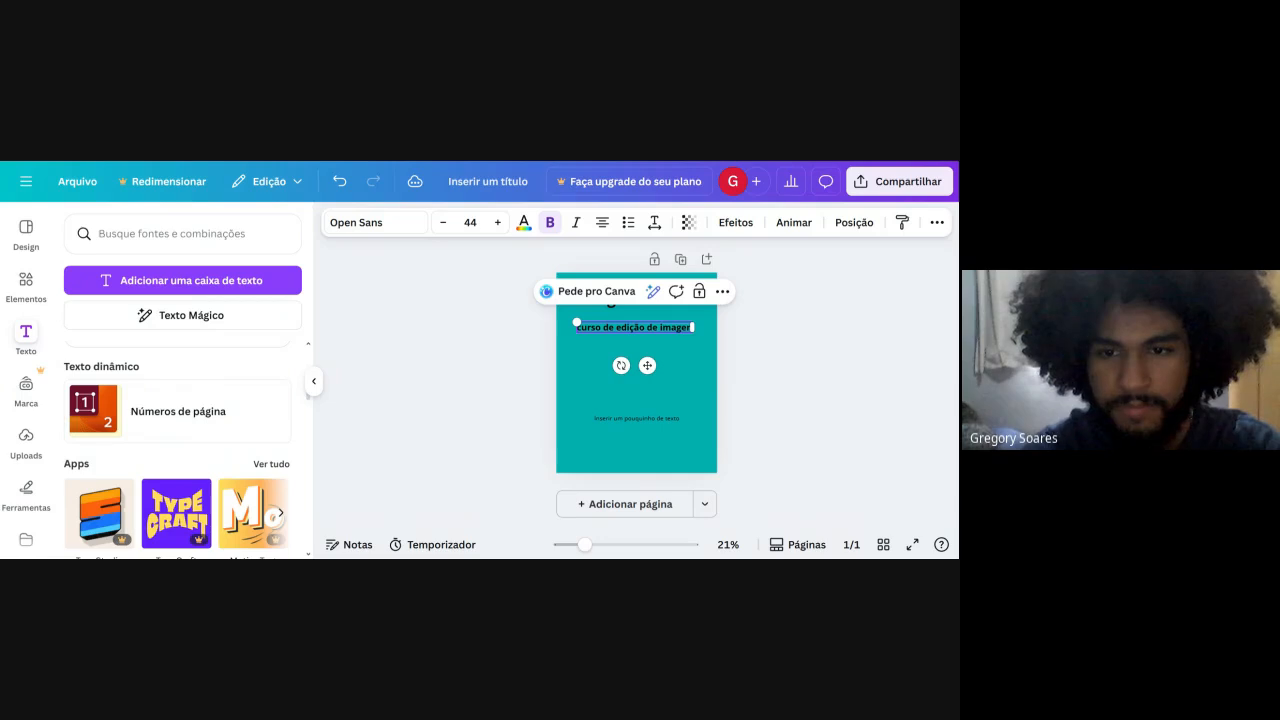
type("s -Canva")
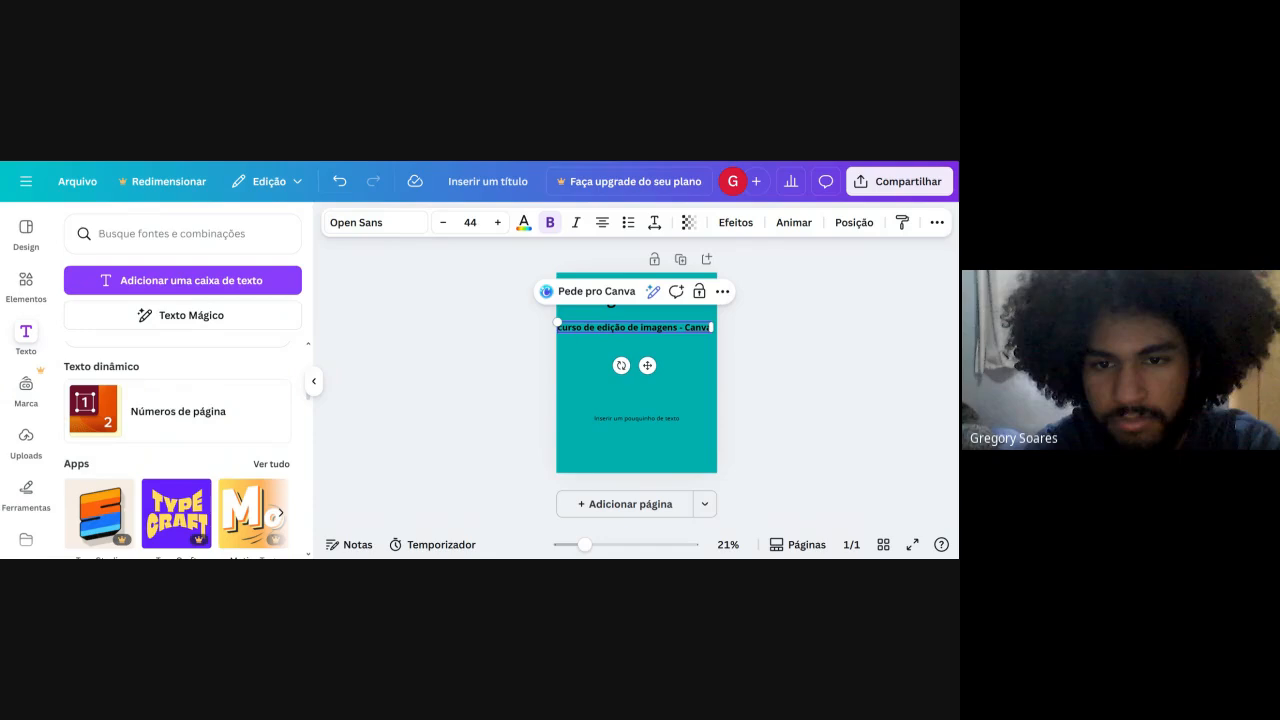
key("BackSpace")
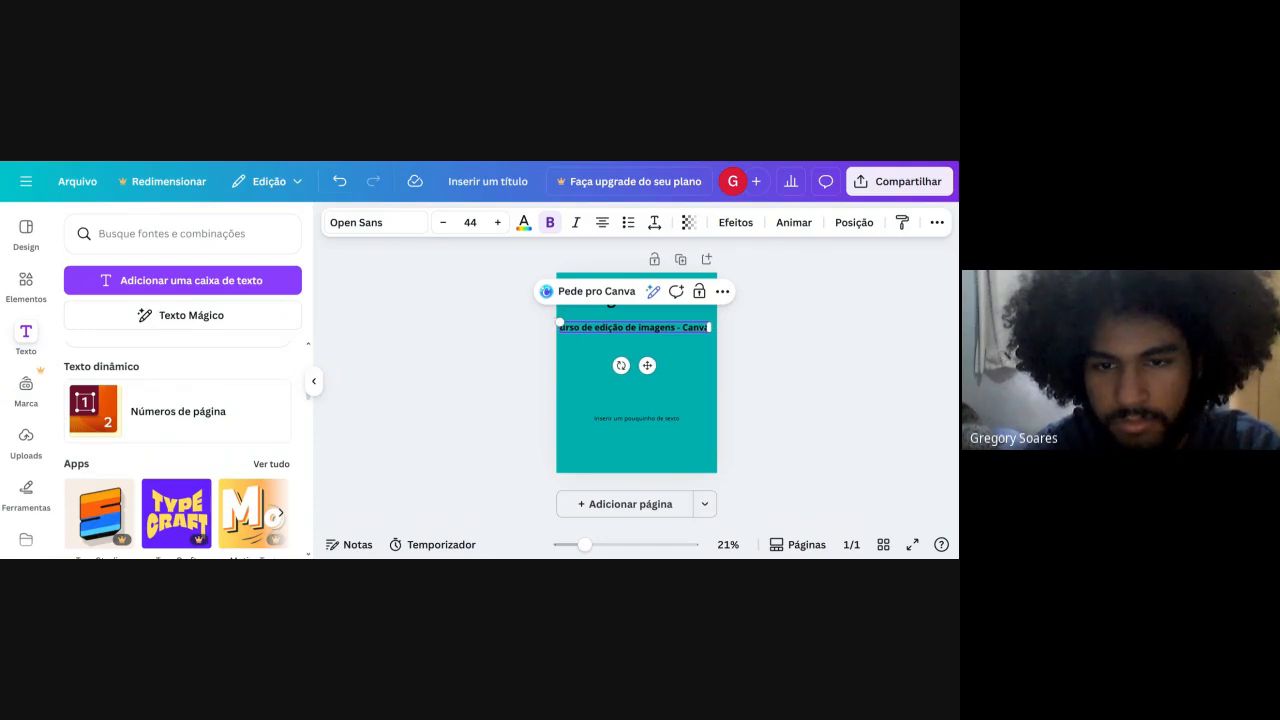
type("C")
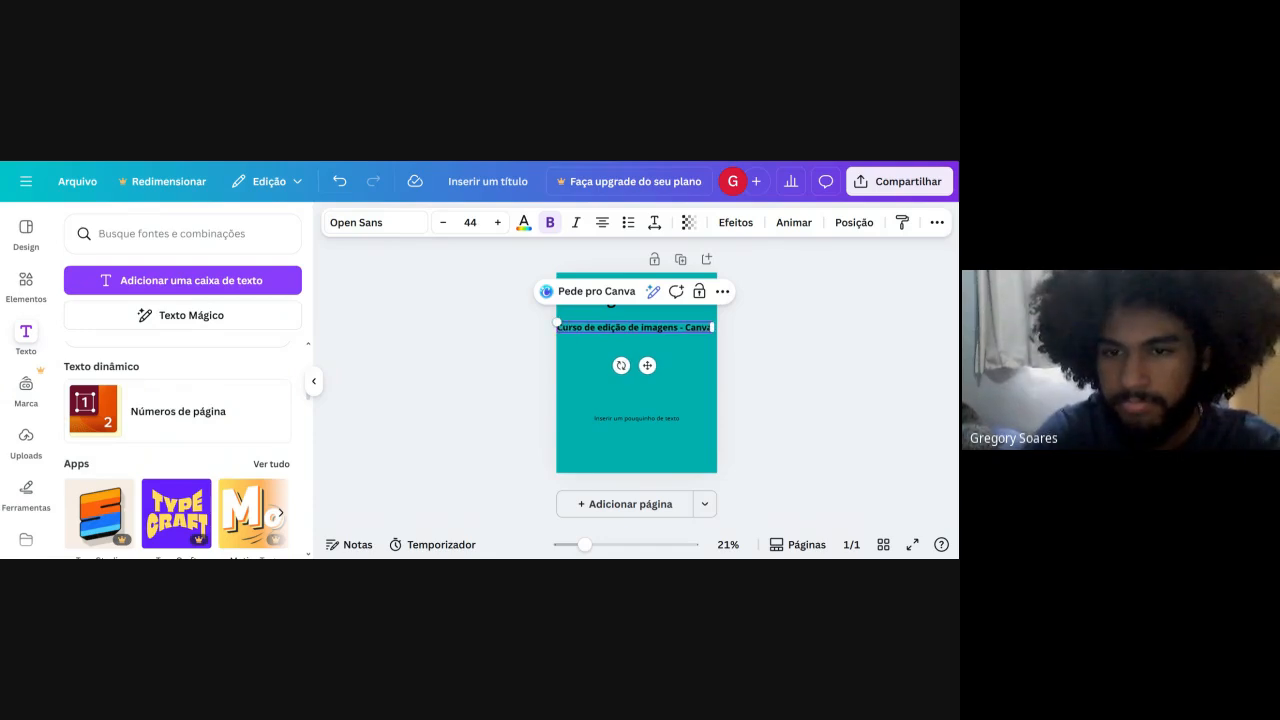
Narrow the subtitle box so its text wraps onto two lines, and delete the small body text box.
left_click_drag(710, 327, 641, 331)
left_click(766, 314)
double_click(648, 418)
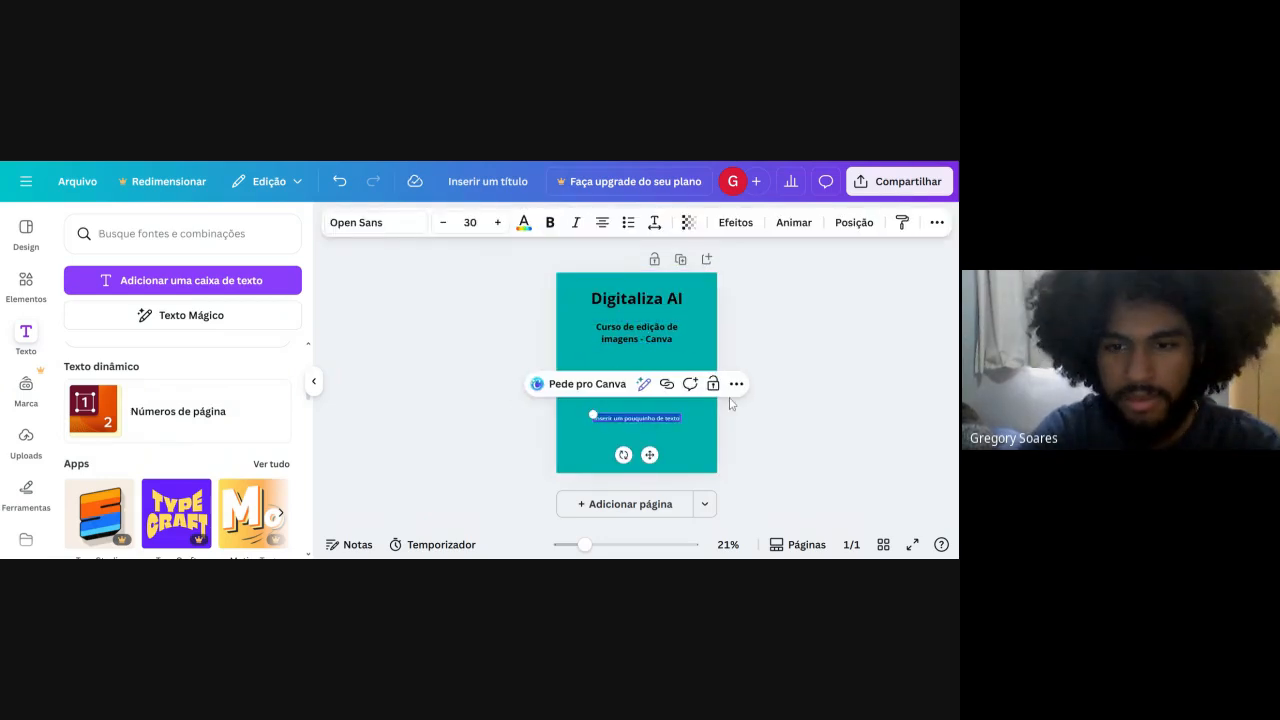
key("BackSpace")
left_click(736, 331)
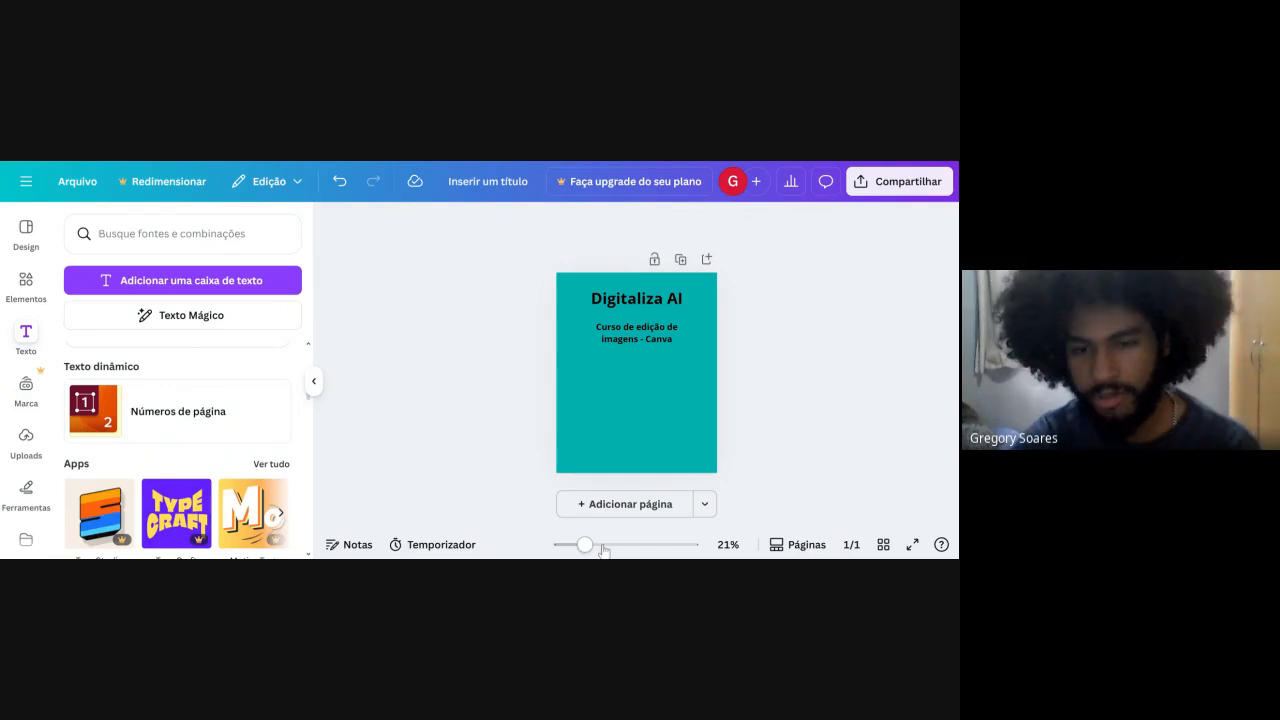
Enlarge the page view to 36%, and open and close the notes of page 1.
mouse_move(585, 545)
left_mouse_down()
mouse_move(560, 544)
mouse_move(689, 544)
mouse_move(603, 544)
left_mouse_up()
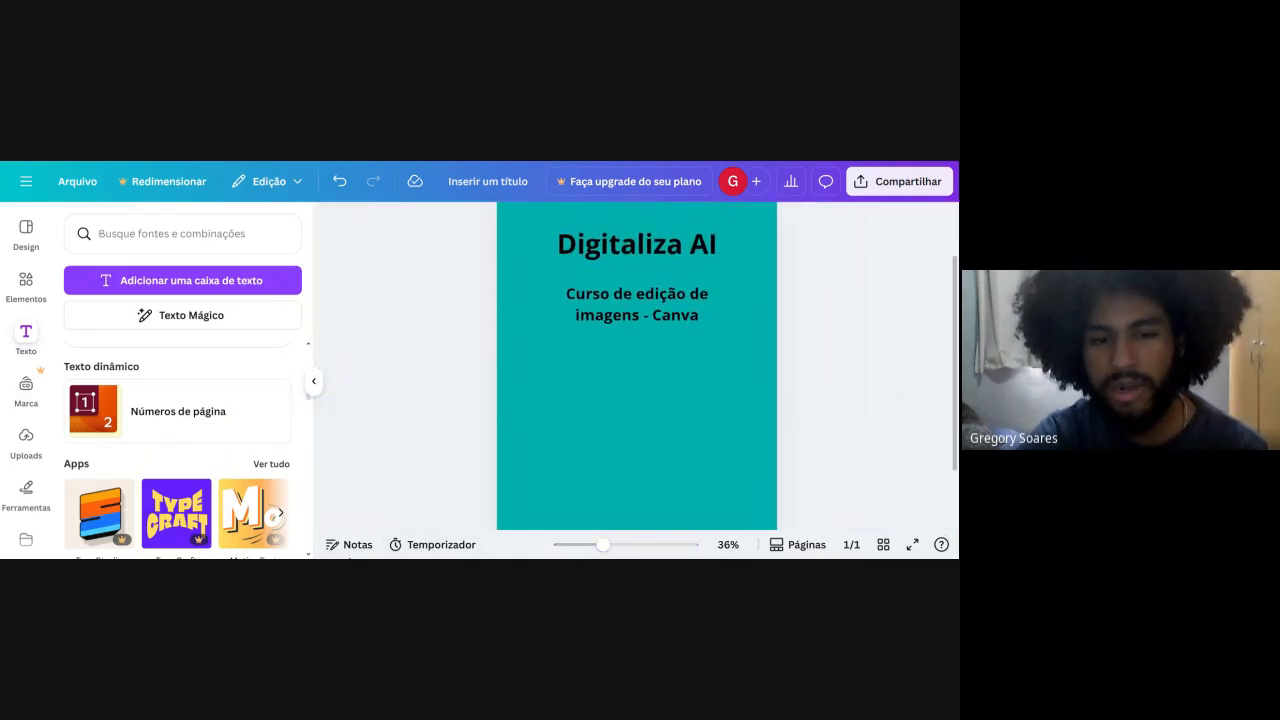
left_click(350, 545)
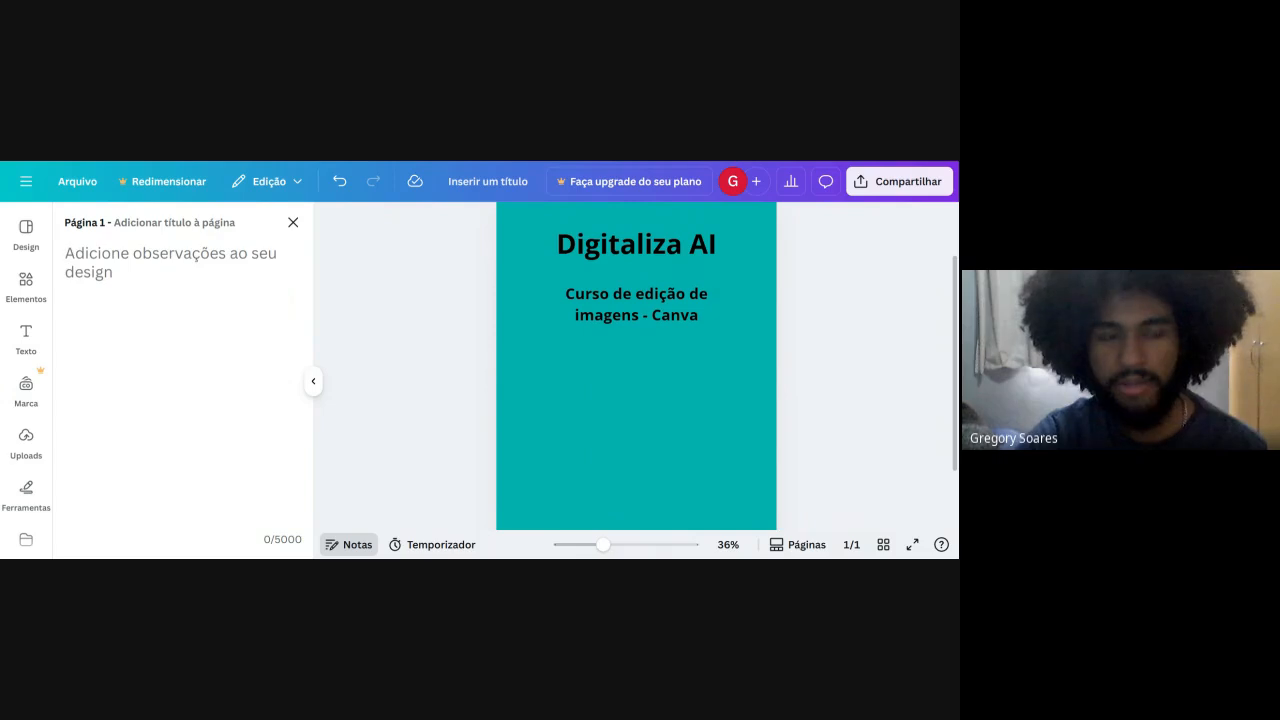
left_click(292, 222)
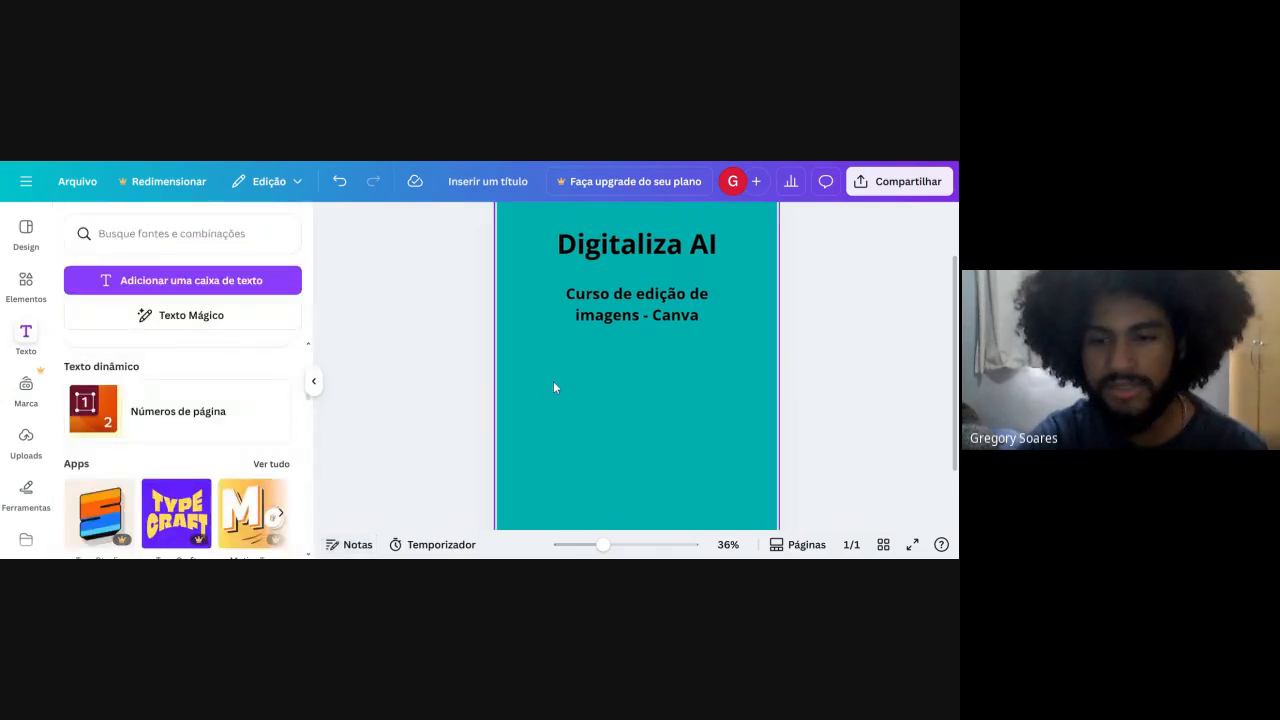
Show and hide the page thumbnails, and preview the design in full-screen presentation mode before returning to the editor.
left_click(800, 544)
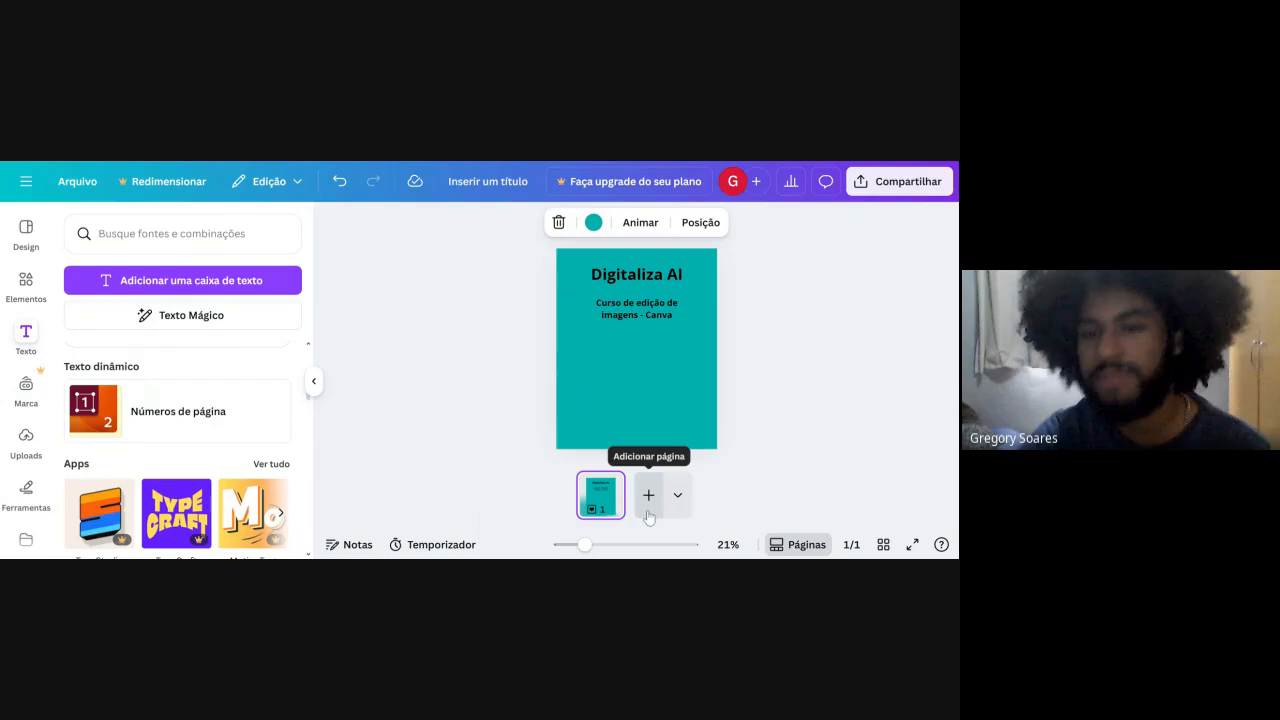
left_click(823, 549)
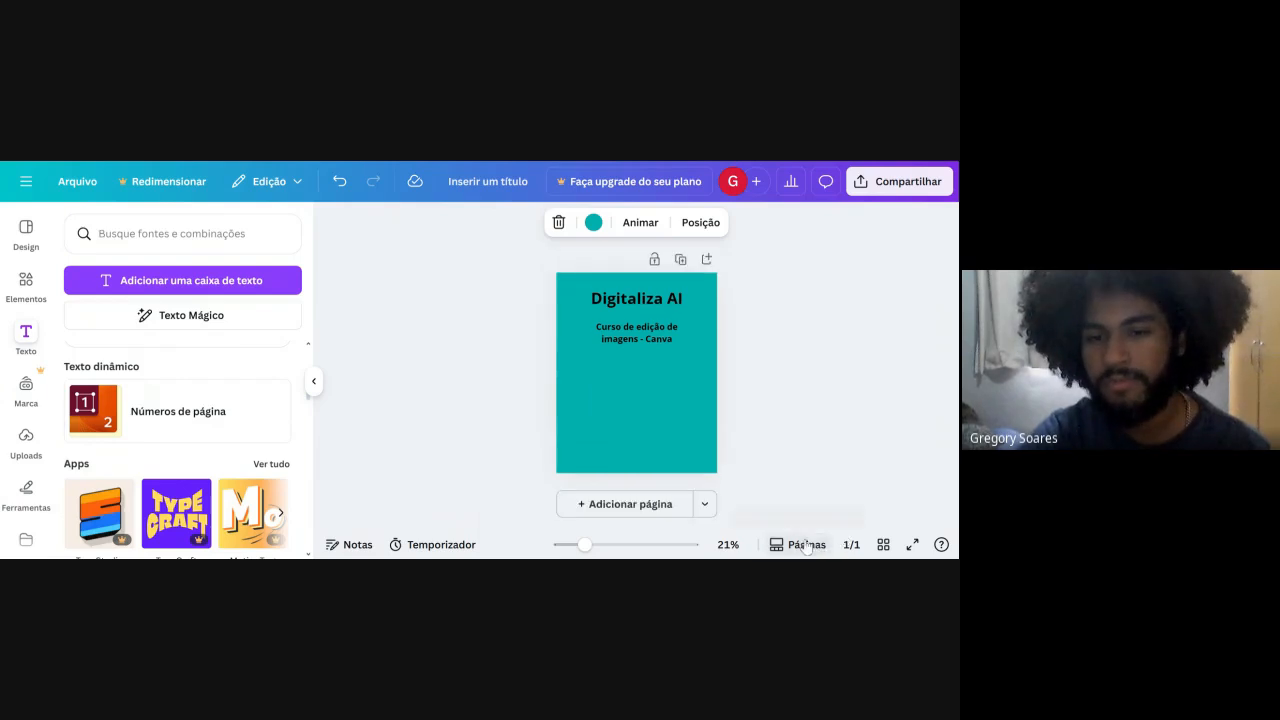
left_click(832, 478)
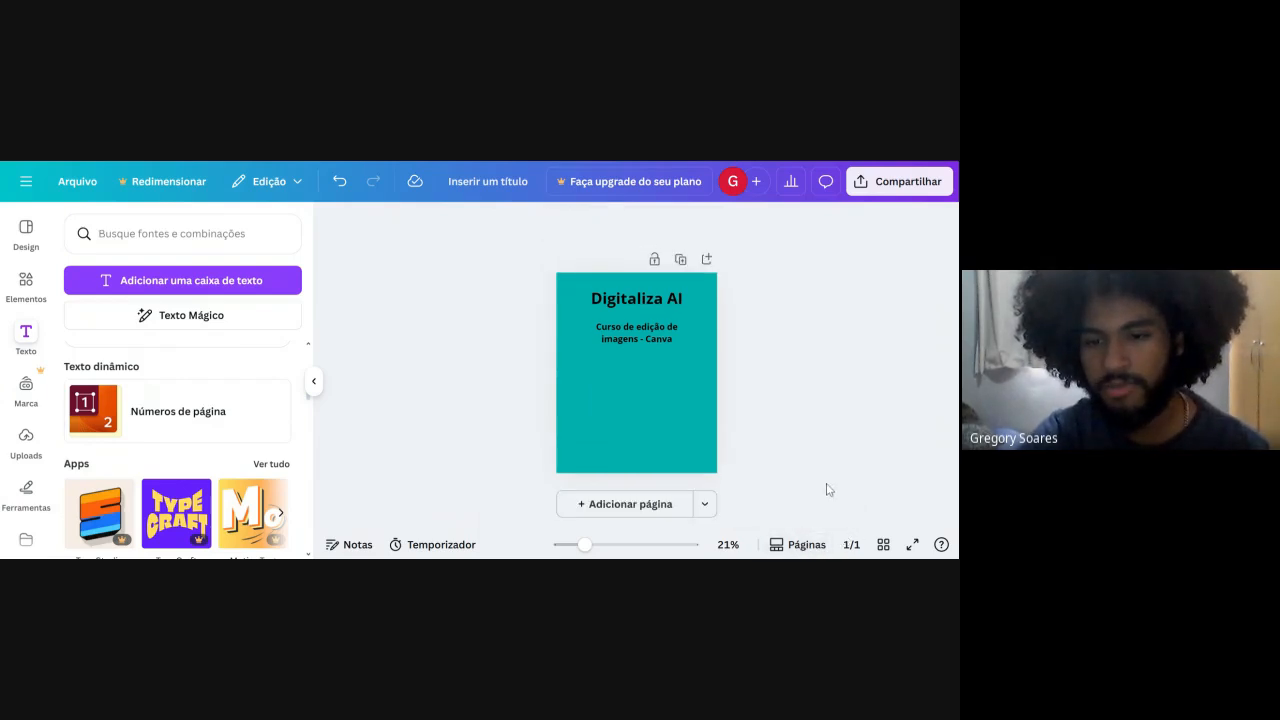
left_click(805, 547)
left_click(805, 547)
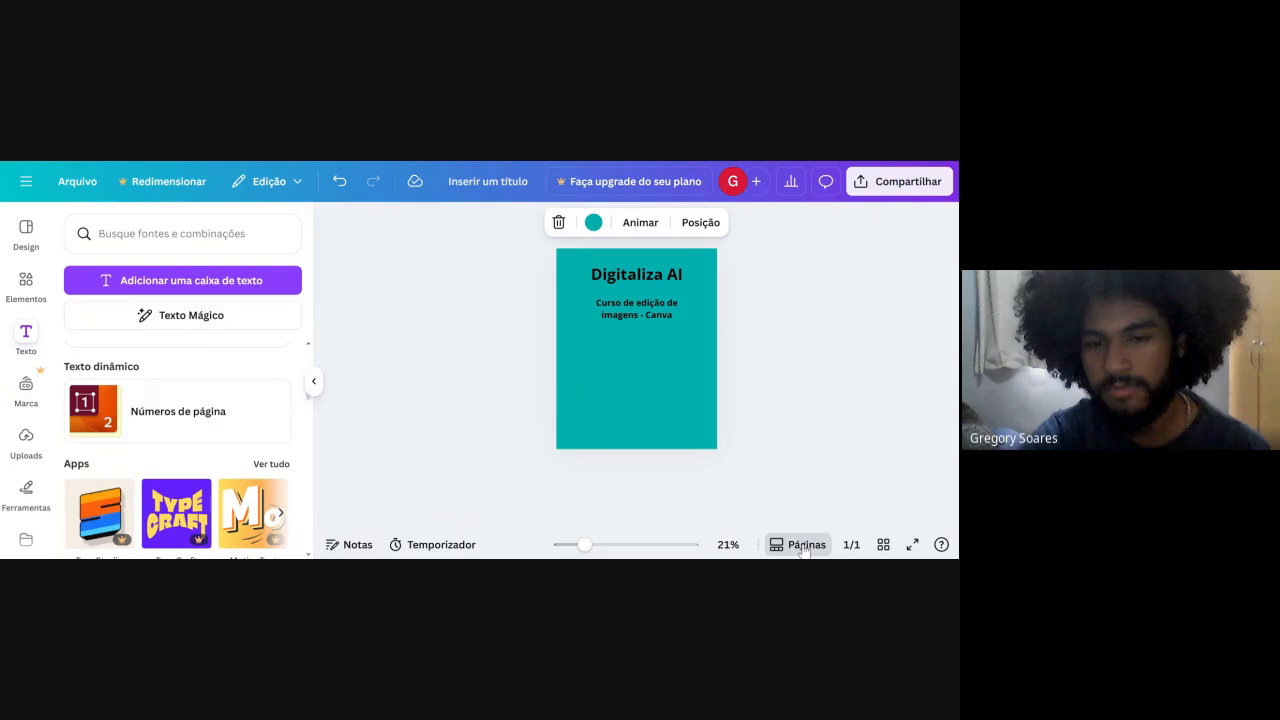
left_click(911, 545)
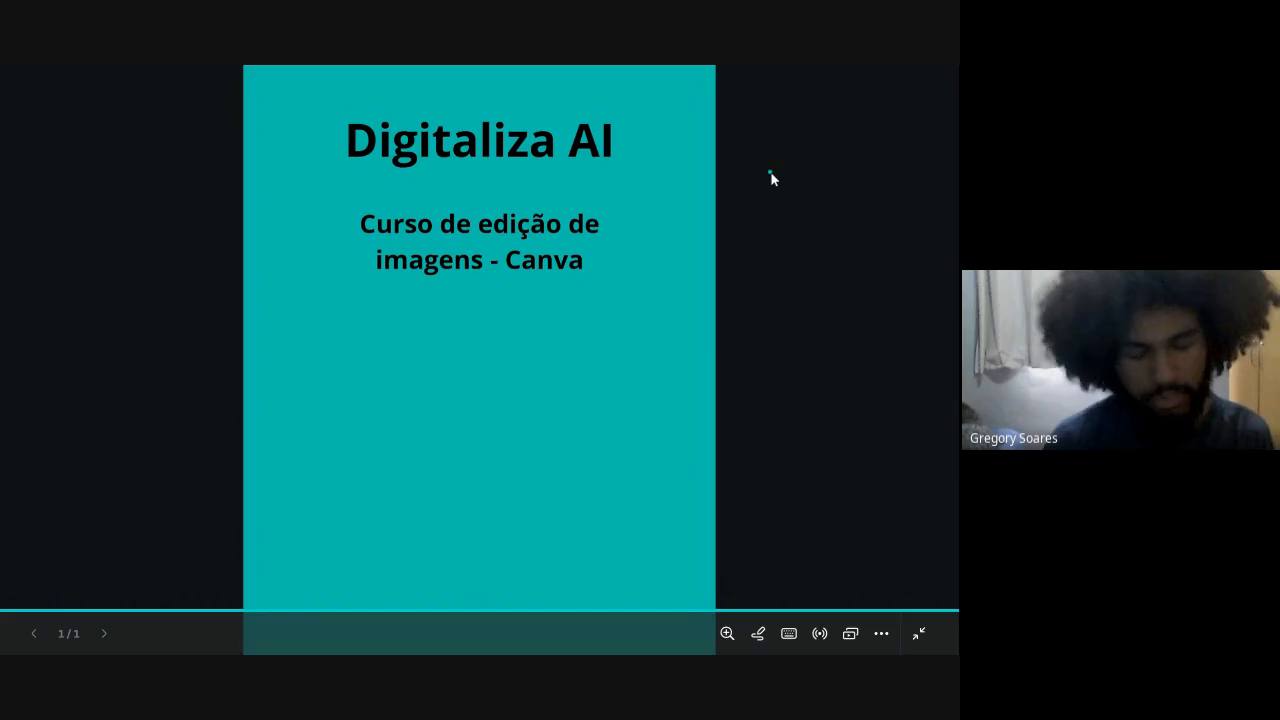
key("Escape")
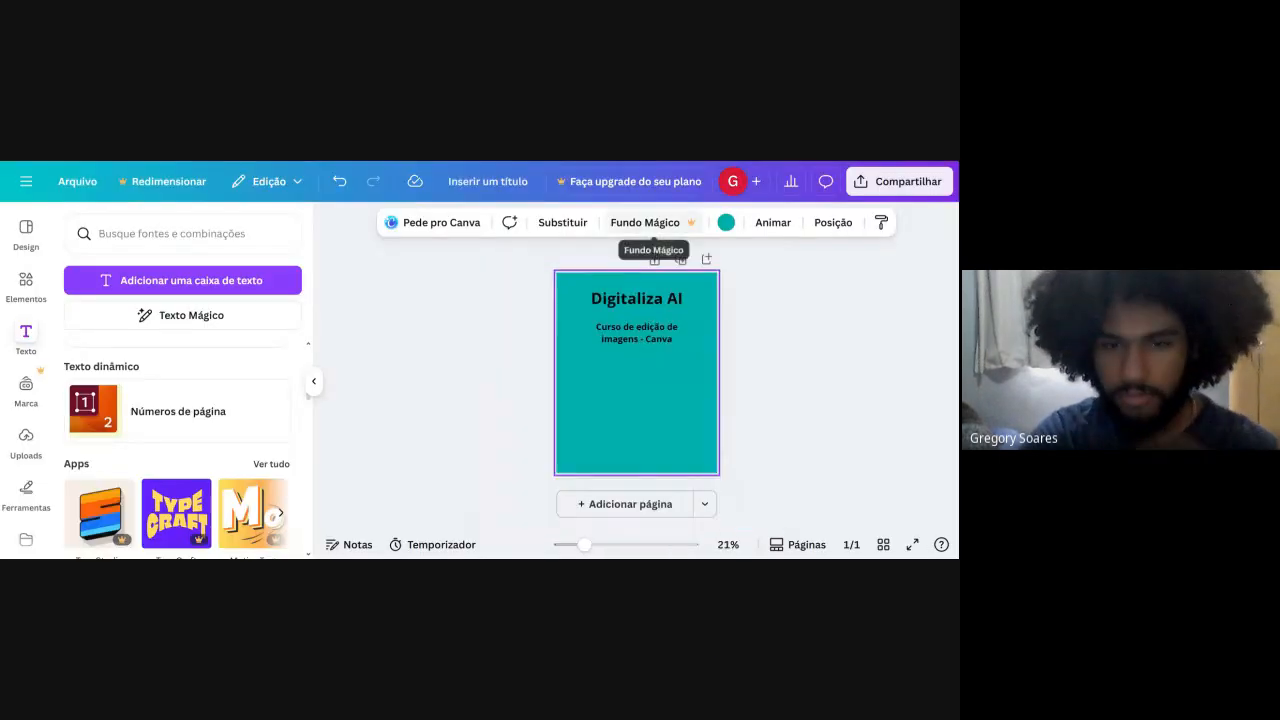
Change the font of the "Digitaliza AI" title to Horizon.
left_click(656, 301)
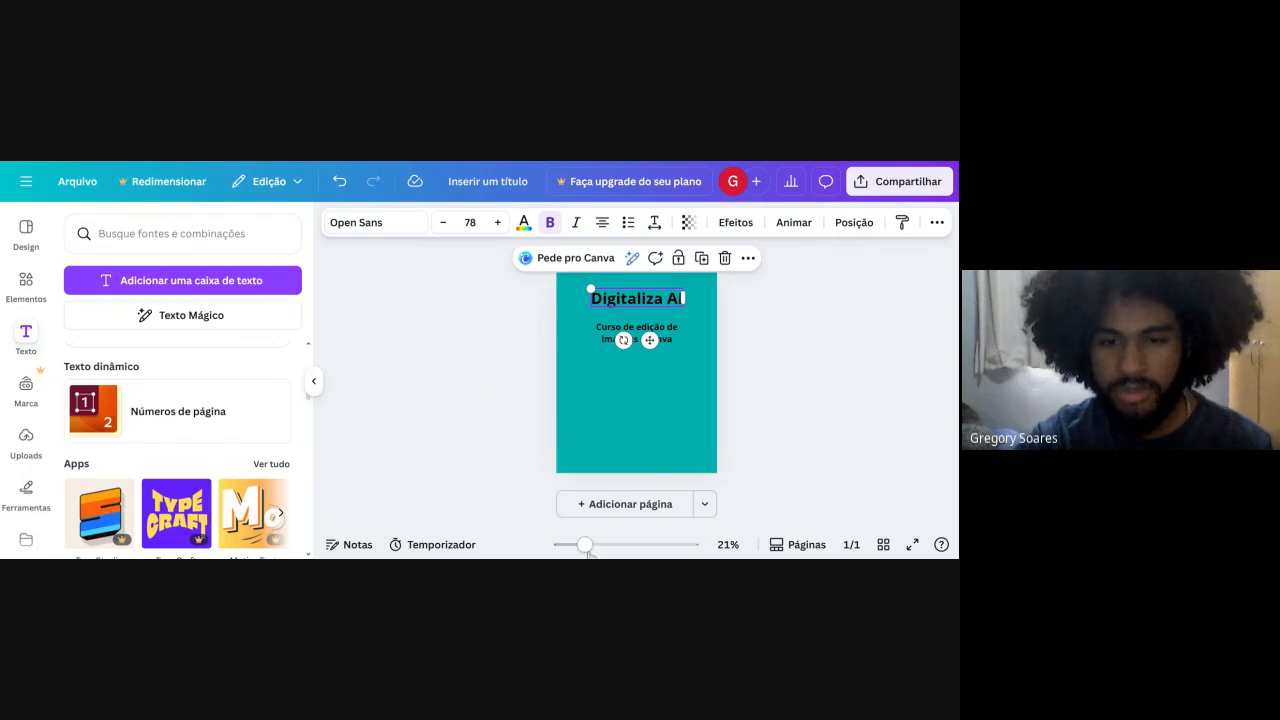
scroll(639, 457, "up", 3)
scroll(639, 457, "up", 1)
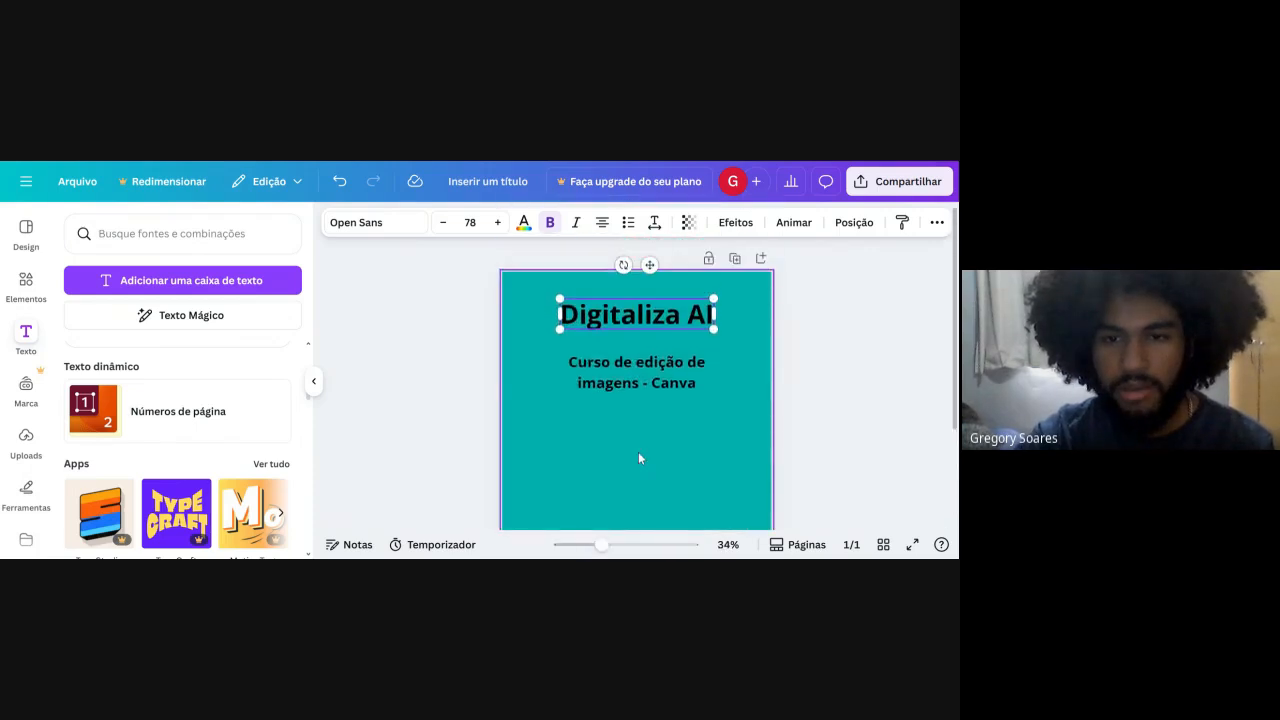
mouse_move(603, 548)
left_mouse_down()
mouse_move(630, 548)
mouse_move(611, 548)
left_mouse_up()
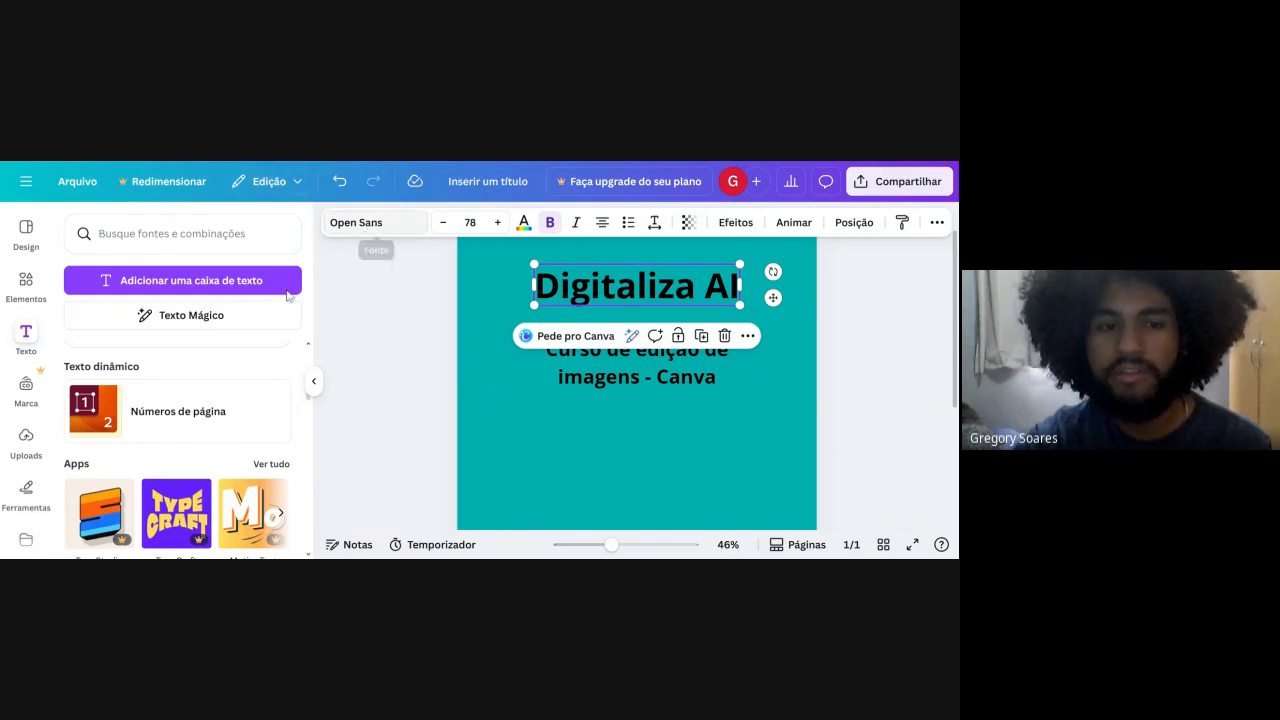
left_click(313, 381)
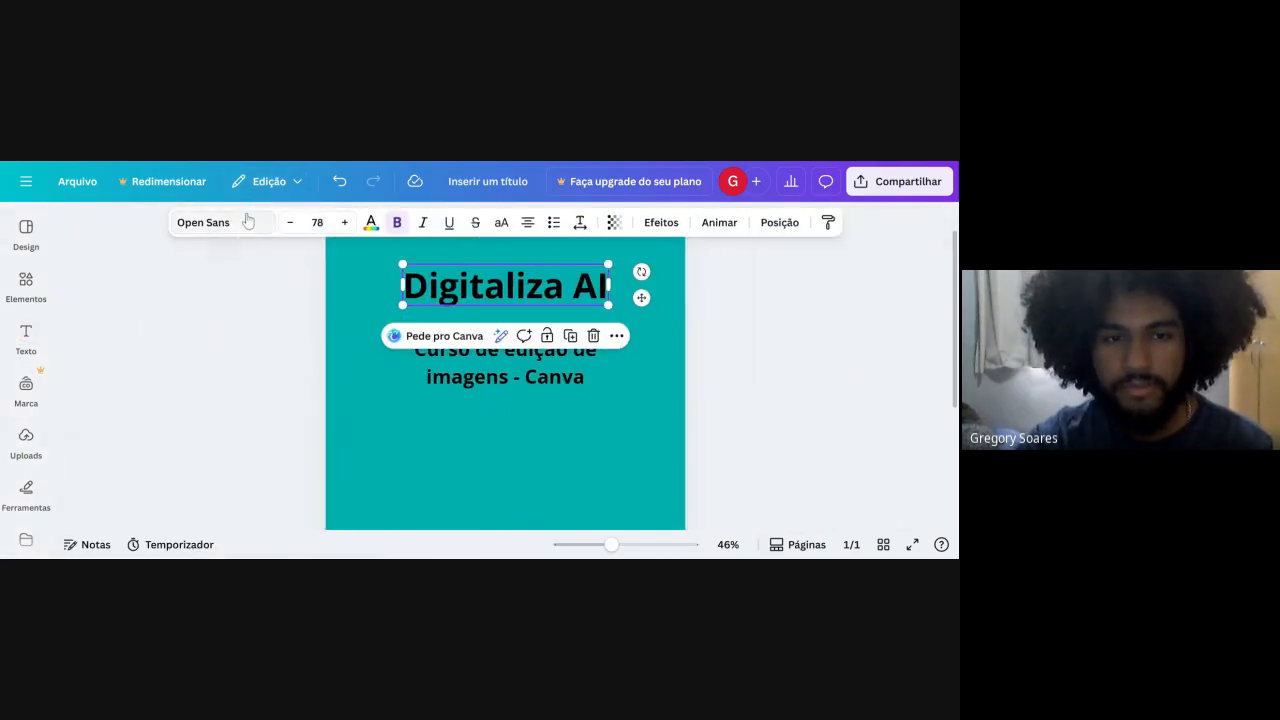
left_click(240, 221)
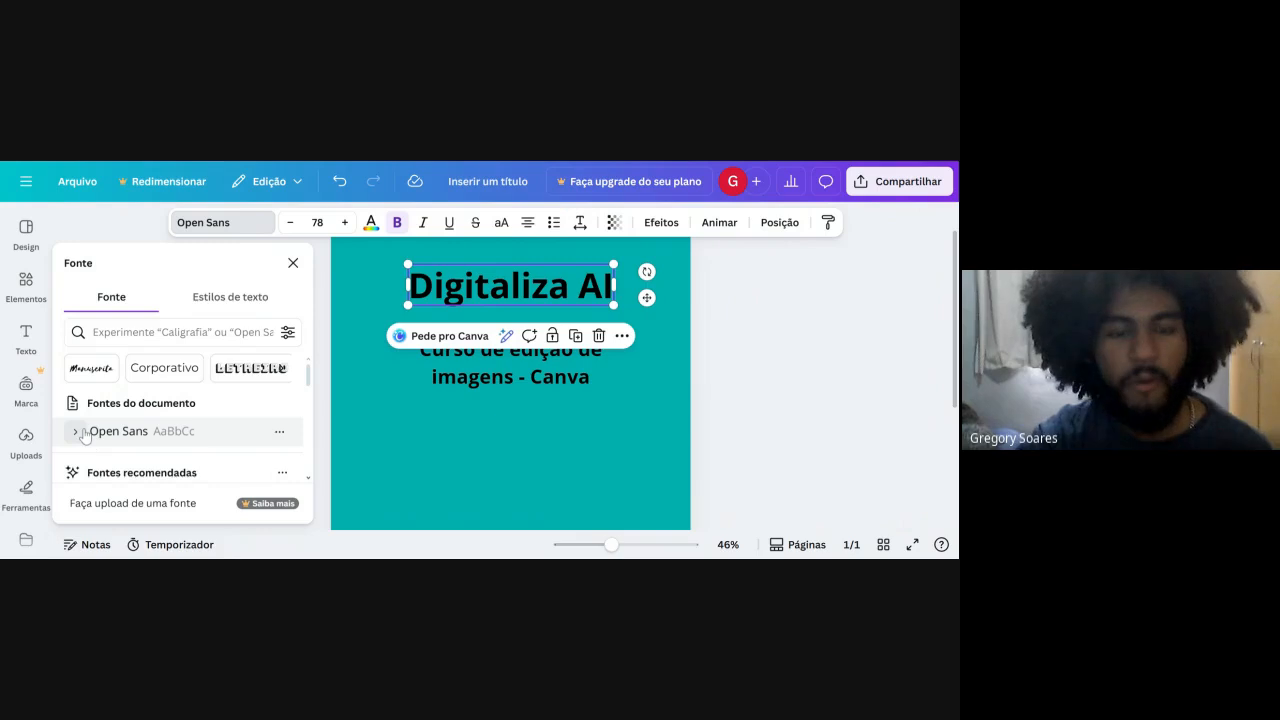
scroll(216, 453, "down", 1)
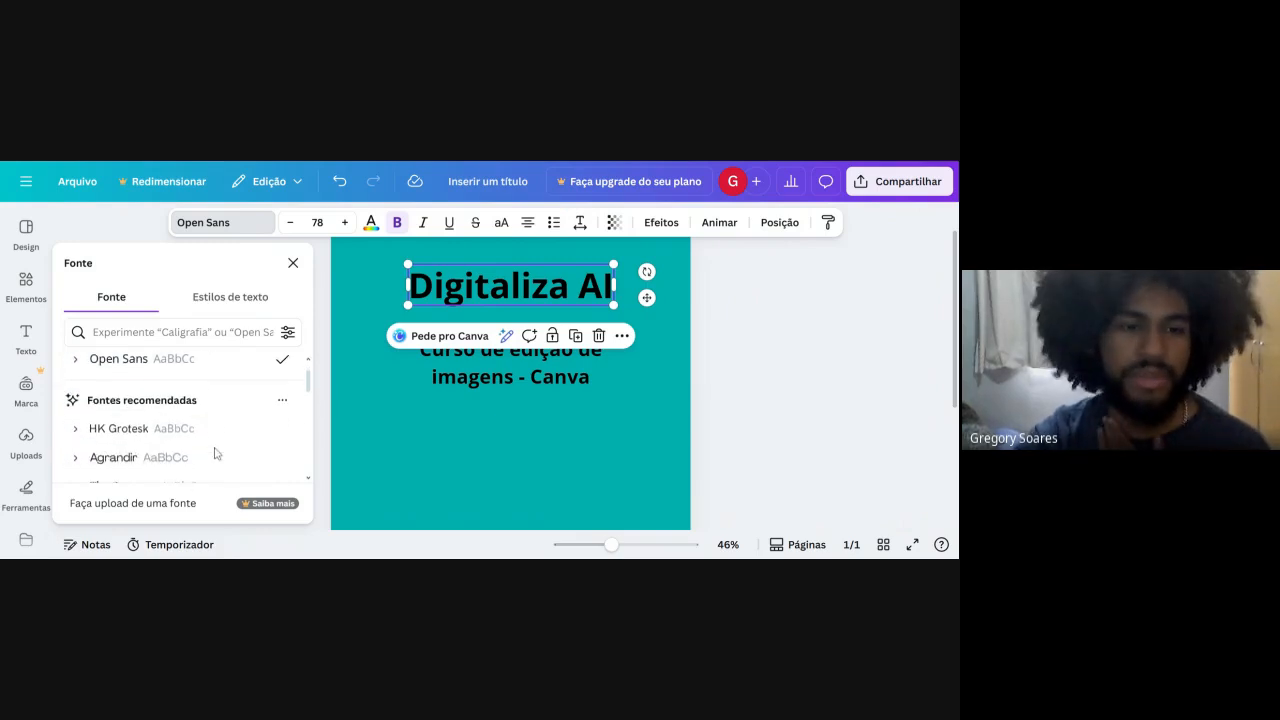
scroll(216, 454, "down", 1)
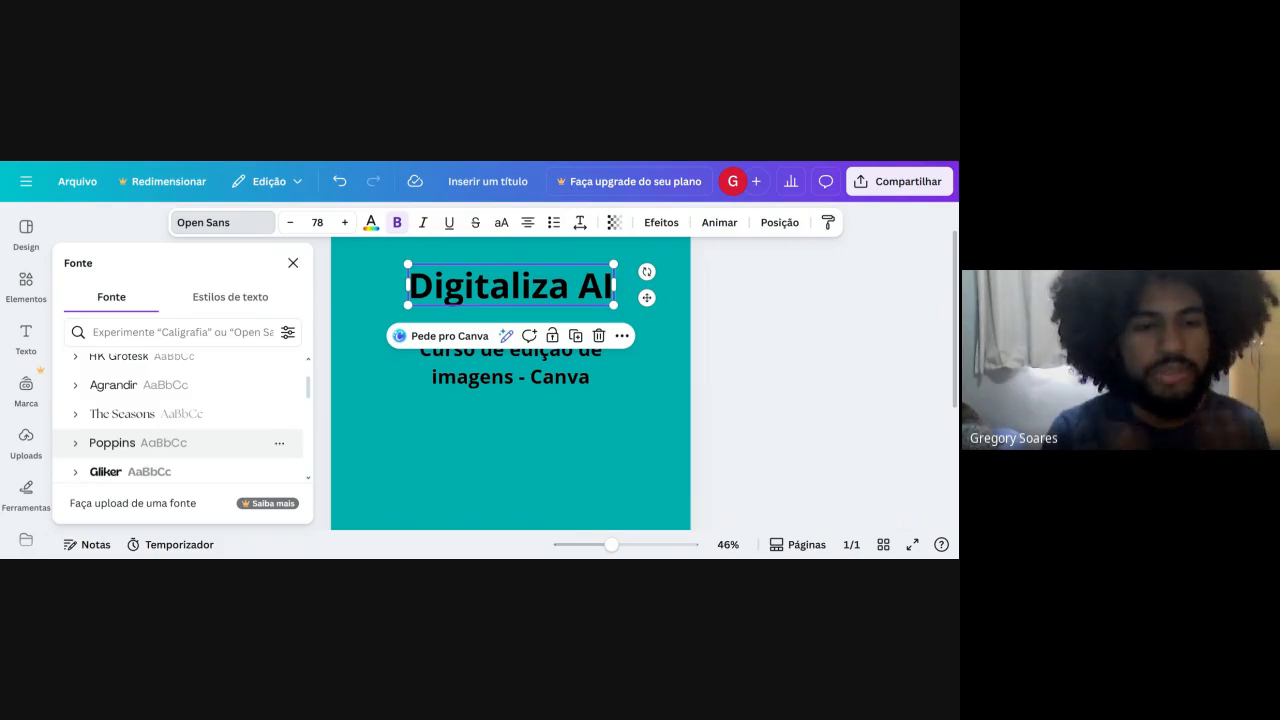
scroll(180, 440, "down", 4)
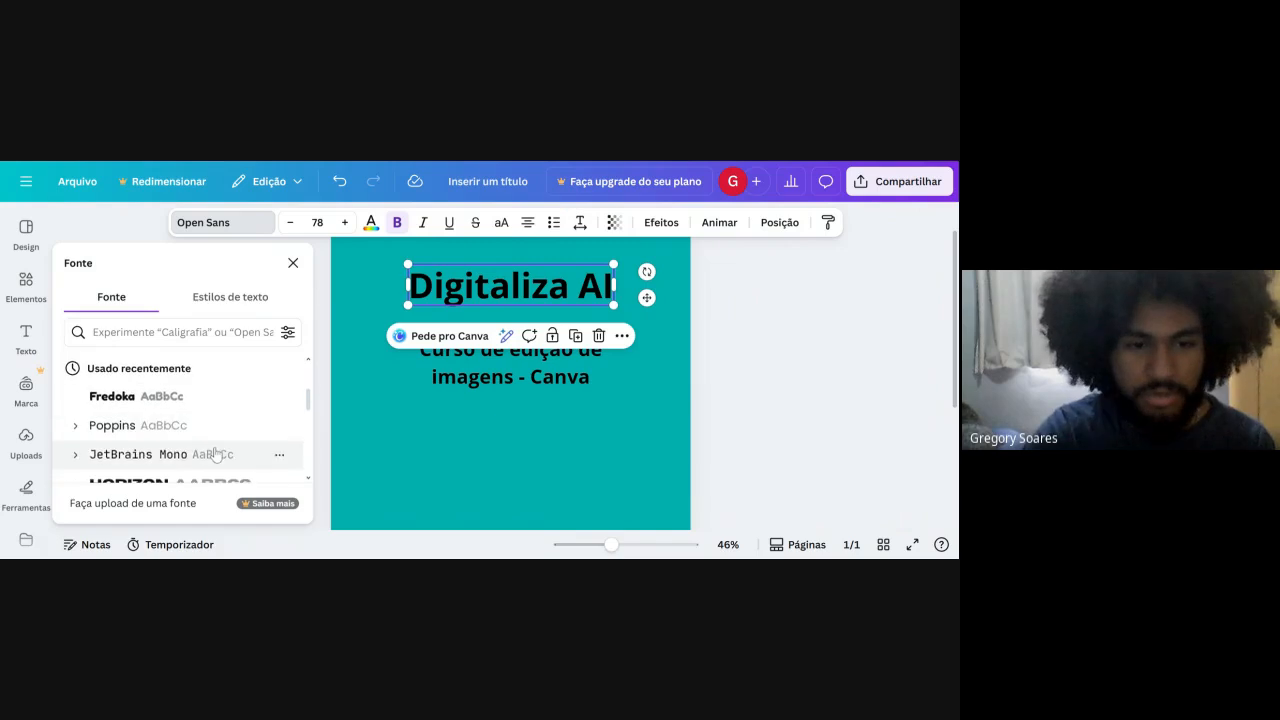
left_click(171, 420)
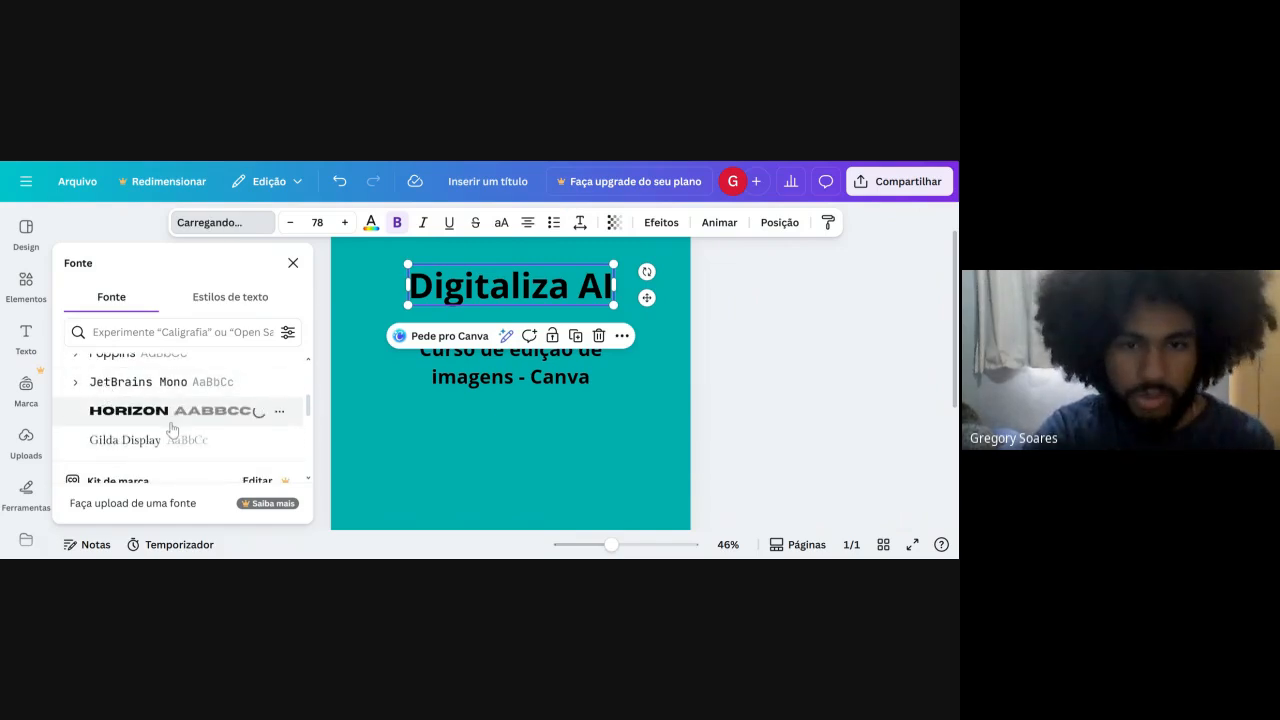
scroll(190, 405, "up", 4)
scroll(190, 400, "down", 5)
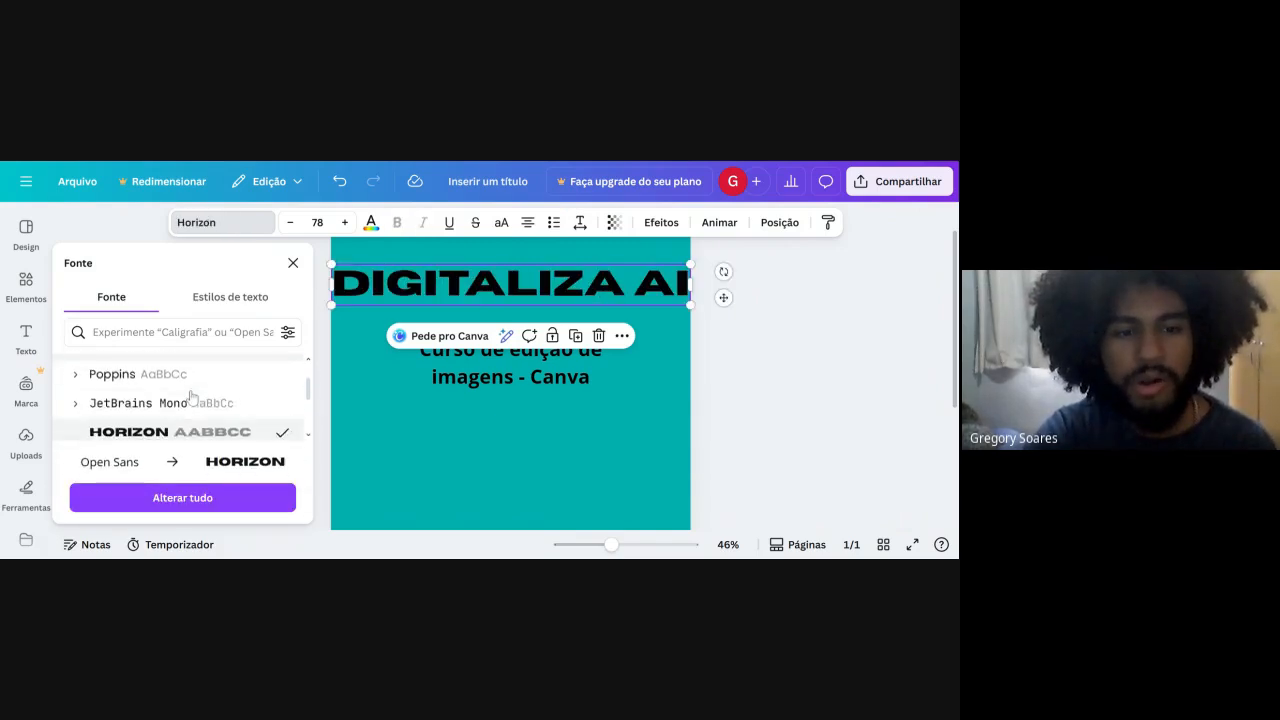
Try the Questrial, Garet and Bebas Neue fonts on the "Digitaliza AI" title.
scroll(170, 420, "down", 2)
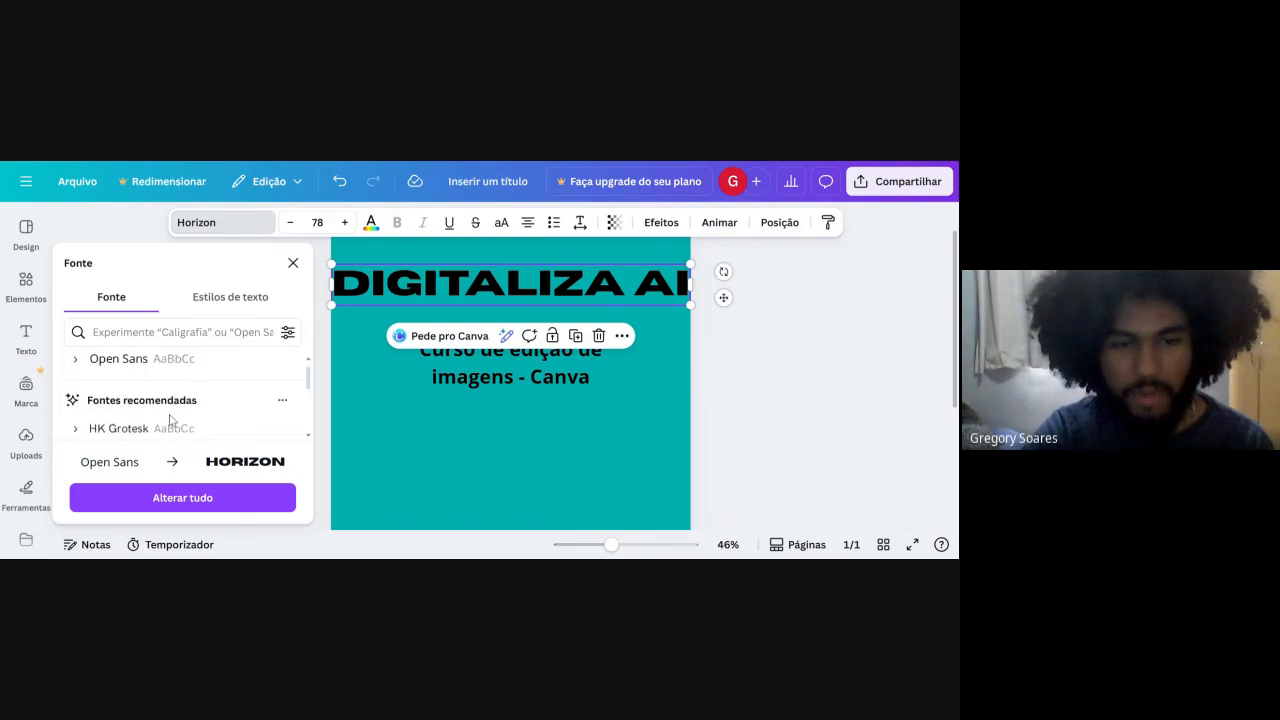
scroll(171, 418, "up", 6)
scroll(171, 418, "down", 5)
scroll(172, 412, "up", 4)
scroll(174, 406, "up", 1)
scroll(174, 406, "down", 2)
left_click(174, 406)
scroll(150, 402, "down", 1)
left_click(148, 402)
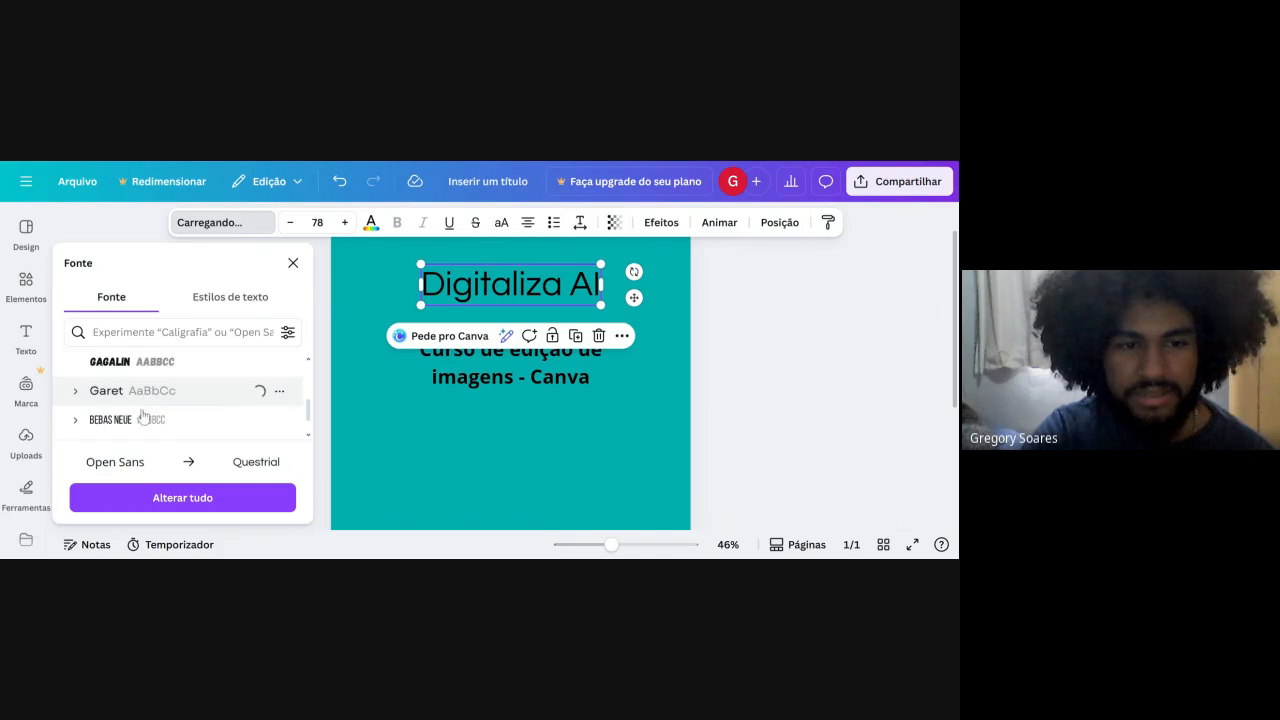
left_click(140, 418)
scroll(141, 418, "down", 3)
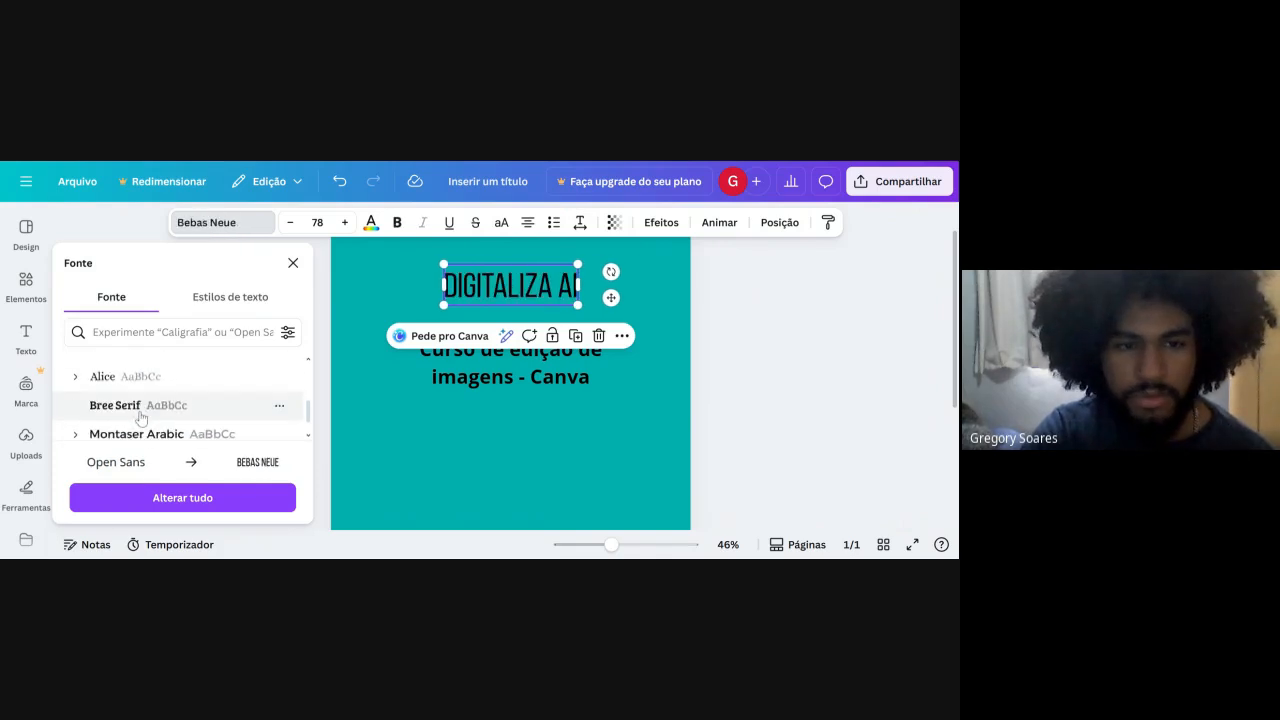
Change the font of the "Digitaliza AI" title to Raleway and close the font list.
scroll(137, 430, "down", 2)
left_click(134, 424)
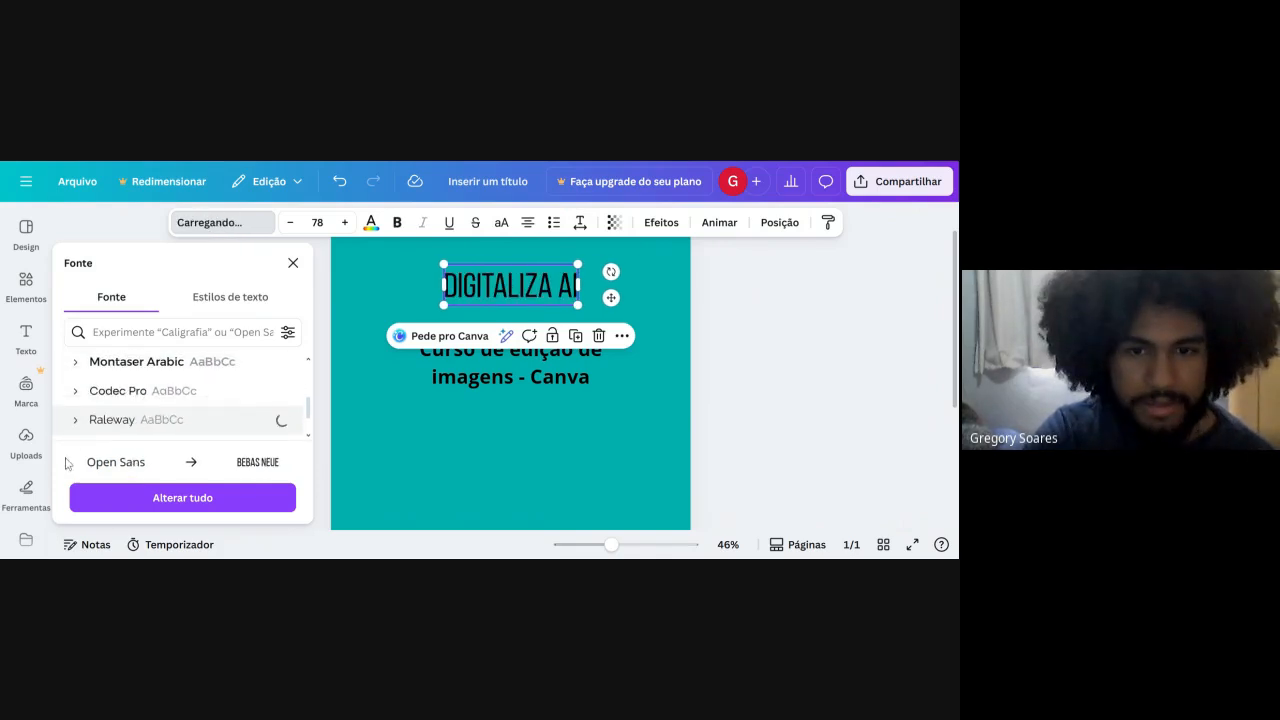
left_click(743, 337)
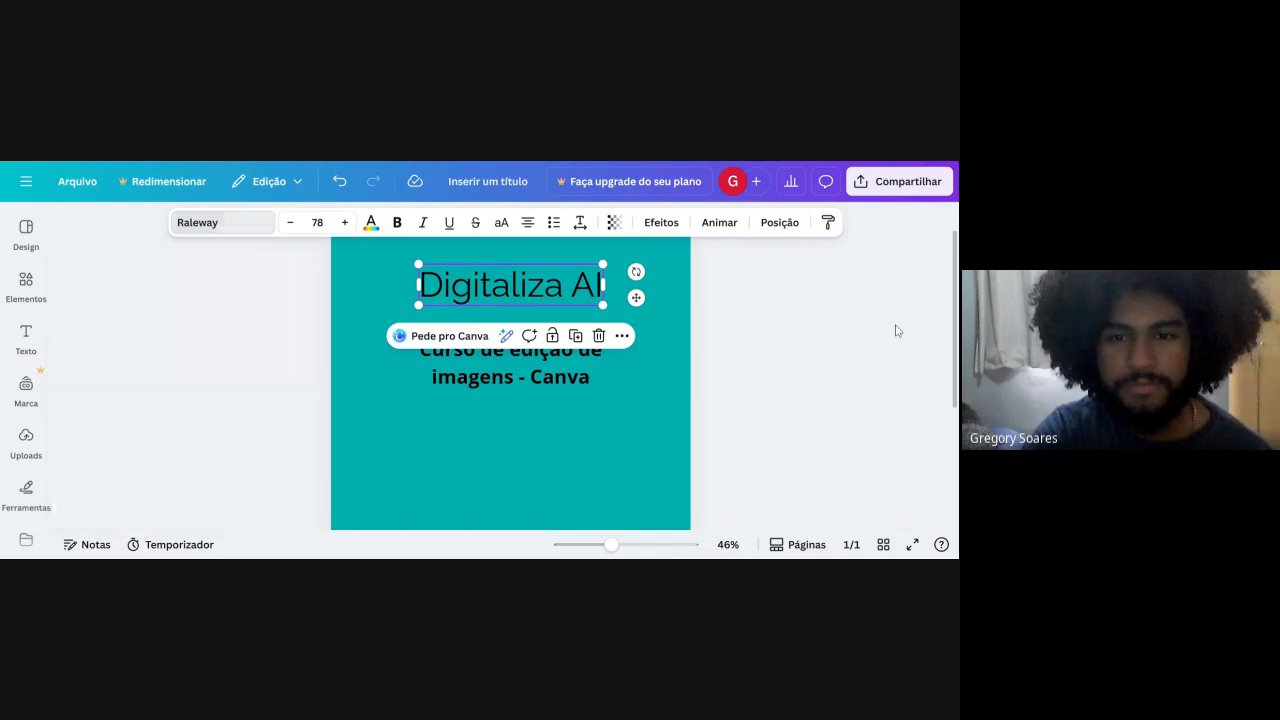
Adjust the title's font size in single steps, and scale its text box from two opposite corners to size 122.
left_click(541, 300)
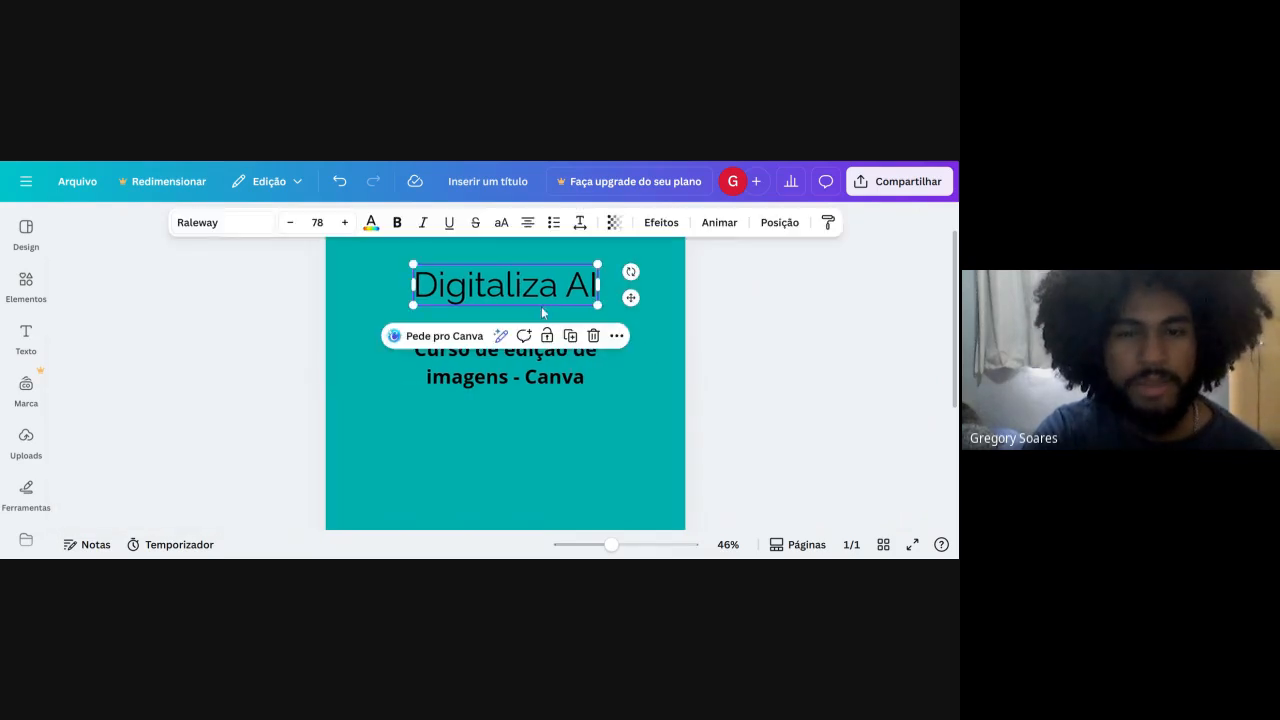
left_click(344, 222)
left_click(344, 222)
left_click(344, 222)
left_click(344, 222)
left_click(344, 222)
left_click(344, 222)
left_click(344, 222)
left_click(344, 222)
left_click(290, 222)
left_click(290, 222)
left_click(290, 222)
left_click(290, 222)
left_click(290, 222)
left_click(290, 222)
left_click(290, 222)
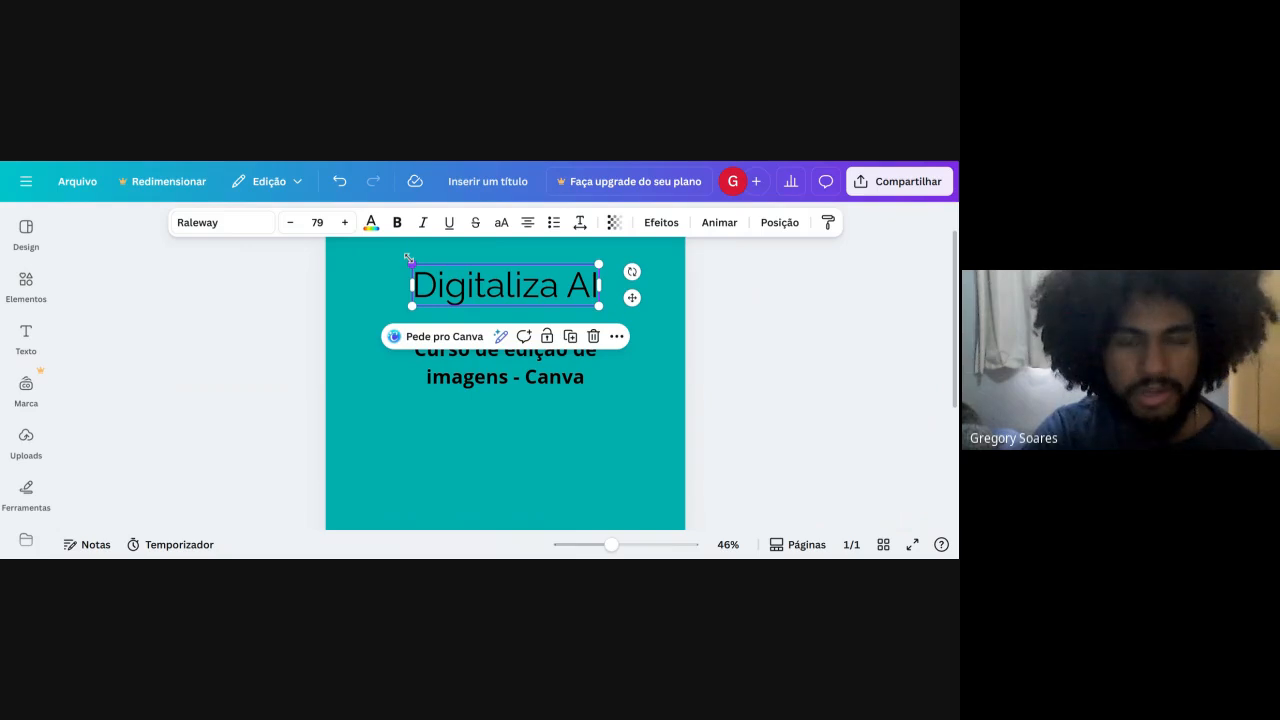
left_click_drag(404, 261, 361, 250)
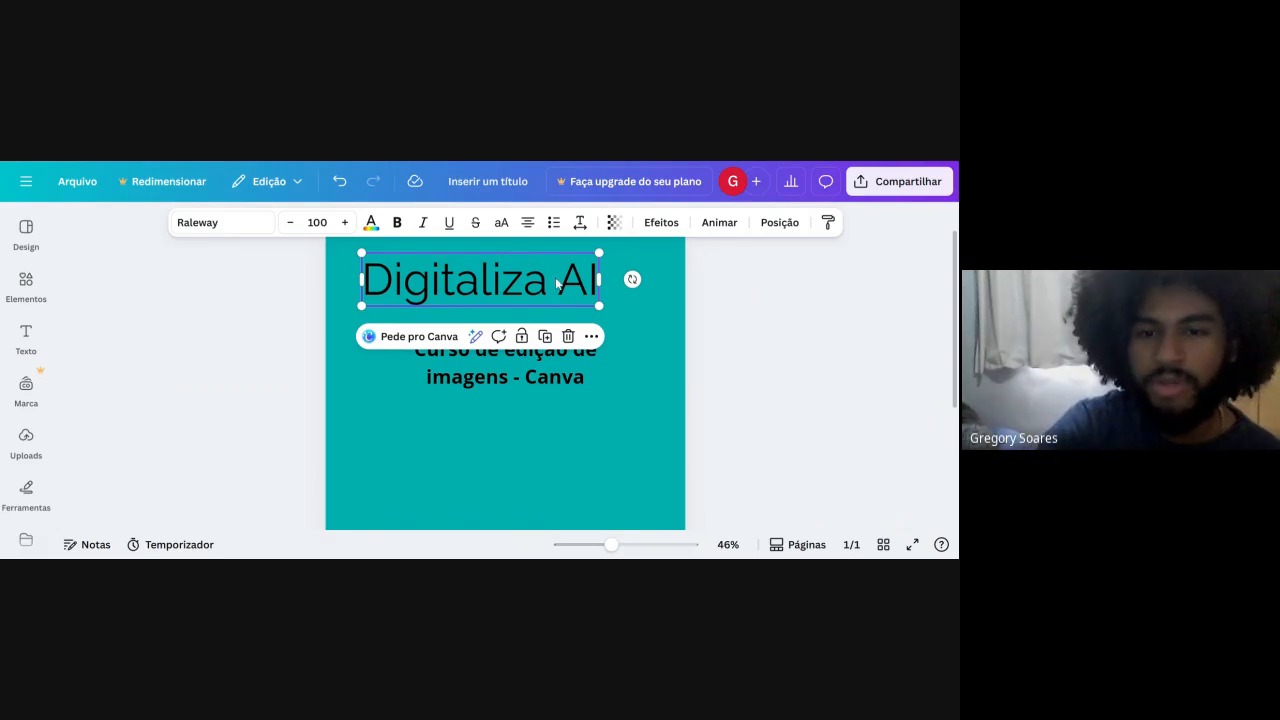
left_click_drag(596, 304, 650, 318)
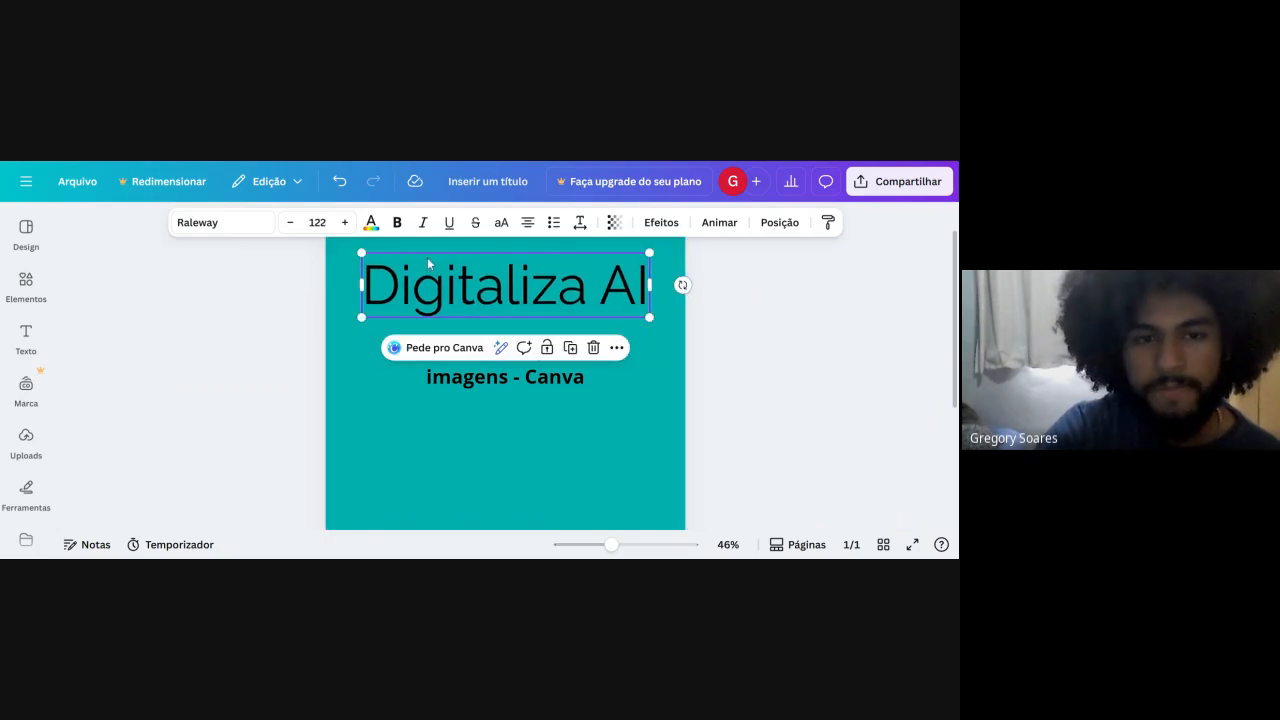
Color the title dark red #AD0909, and replace it with the subtitle's black using the eyedropper.
left_click(372, 224)
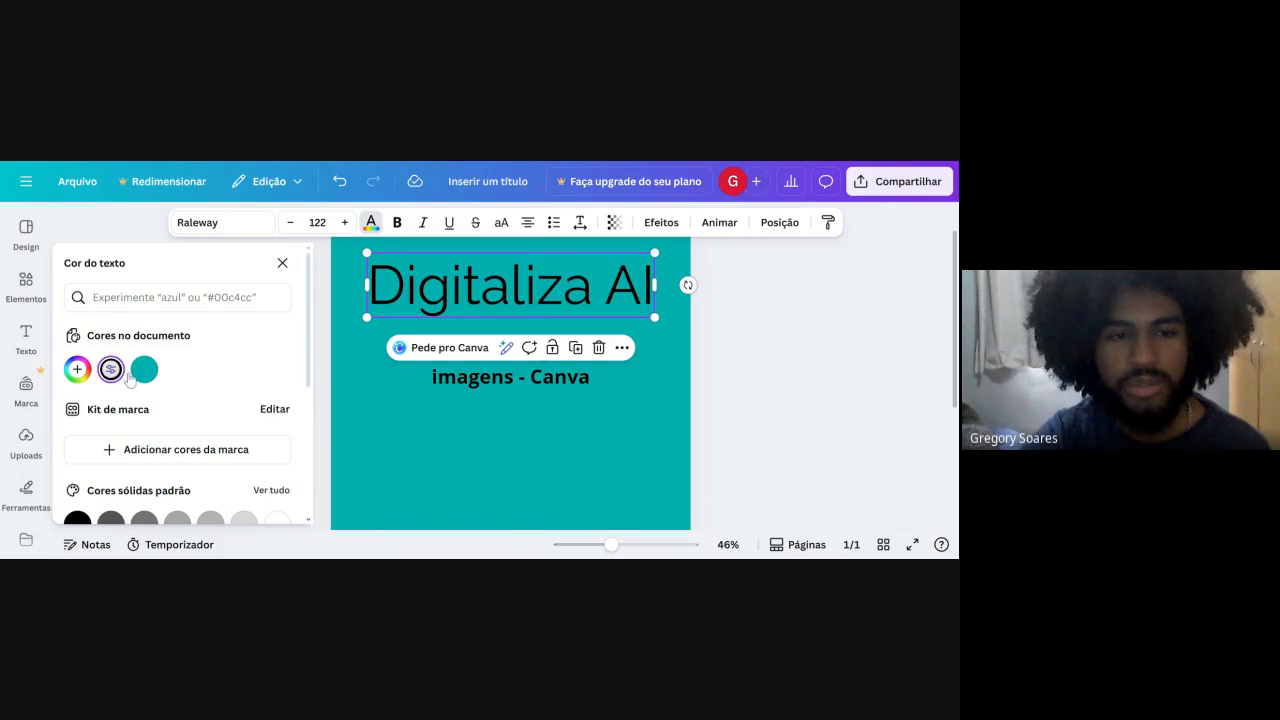
scroll(146, 378, "down", 1)
scroll(146, 378, "up", 1)
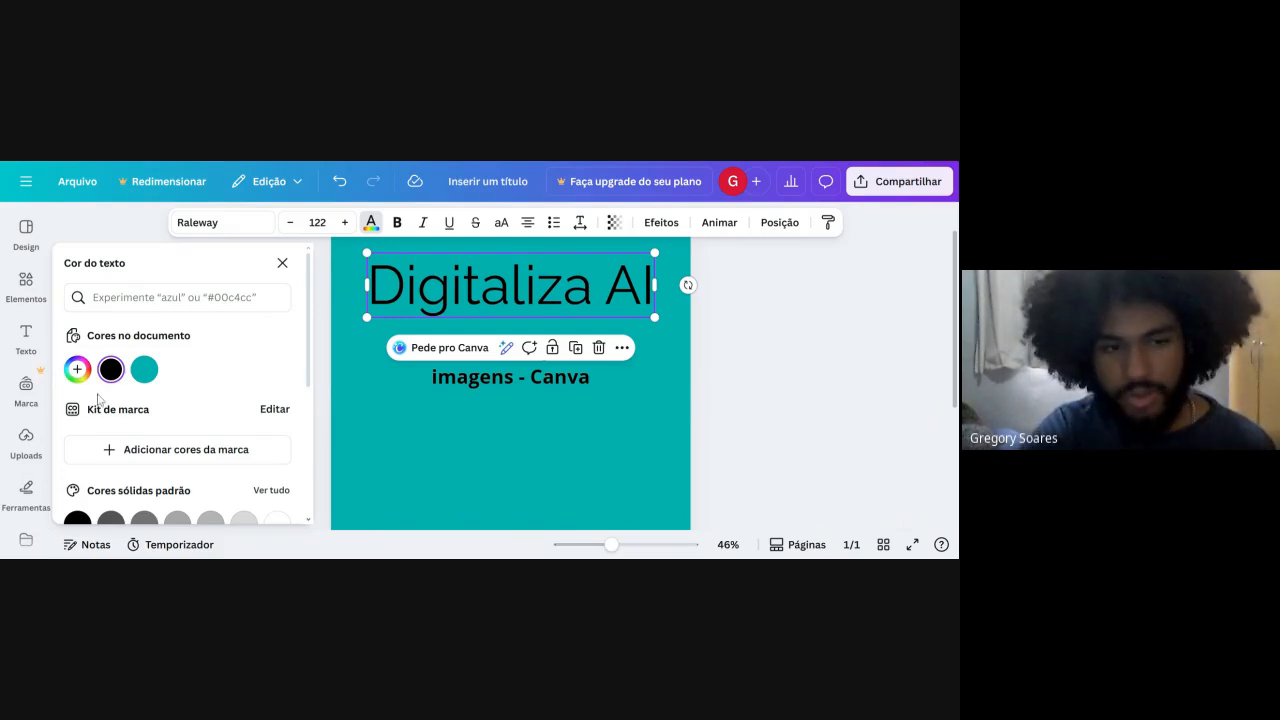
left_click(77, 369)
left_click_drag(214, 278, 265, 240)
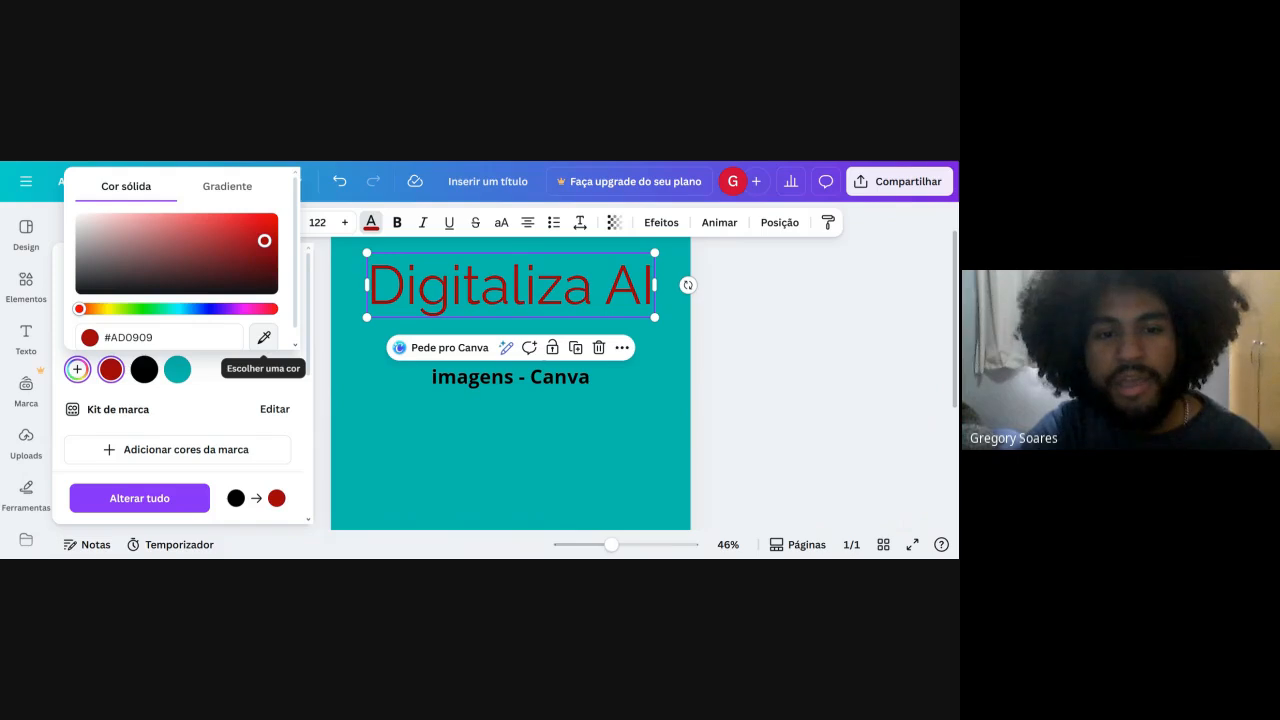
left_click(264, 337)
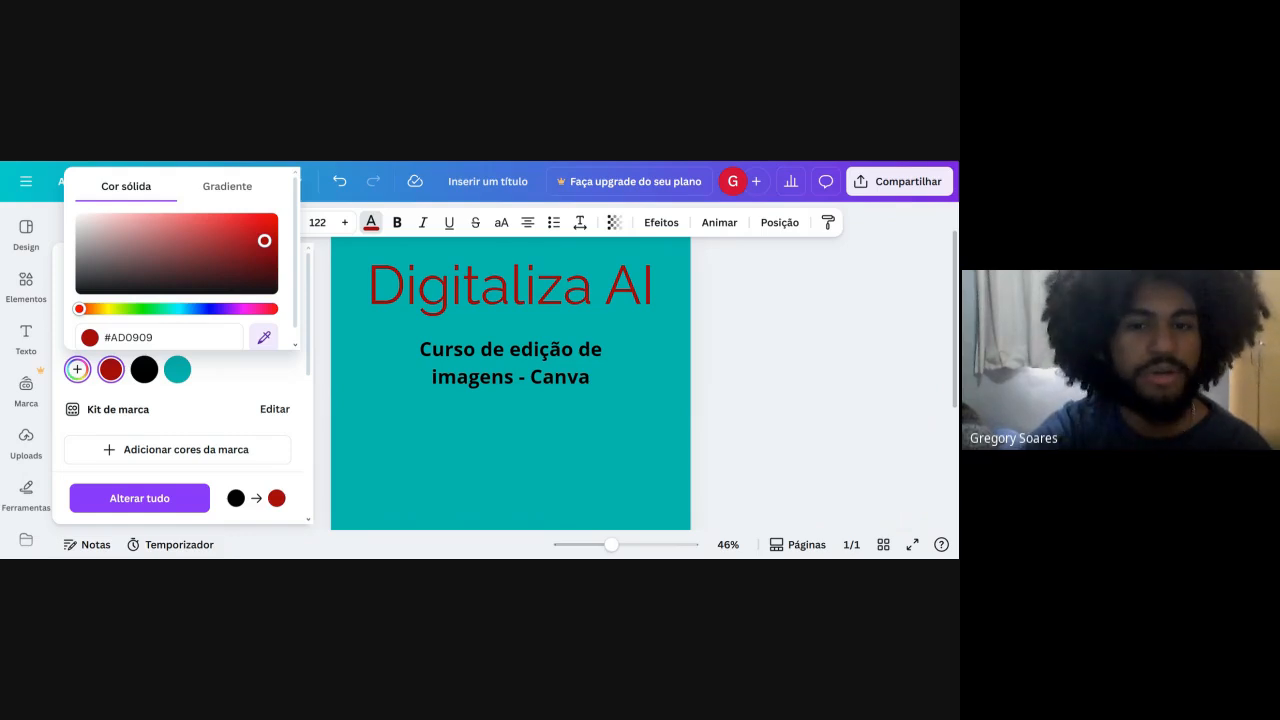
left_click(444, 349)
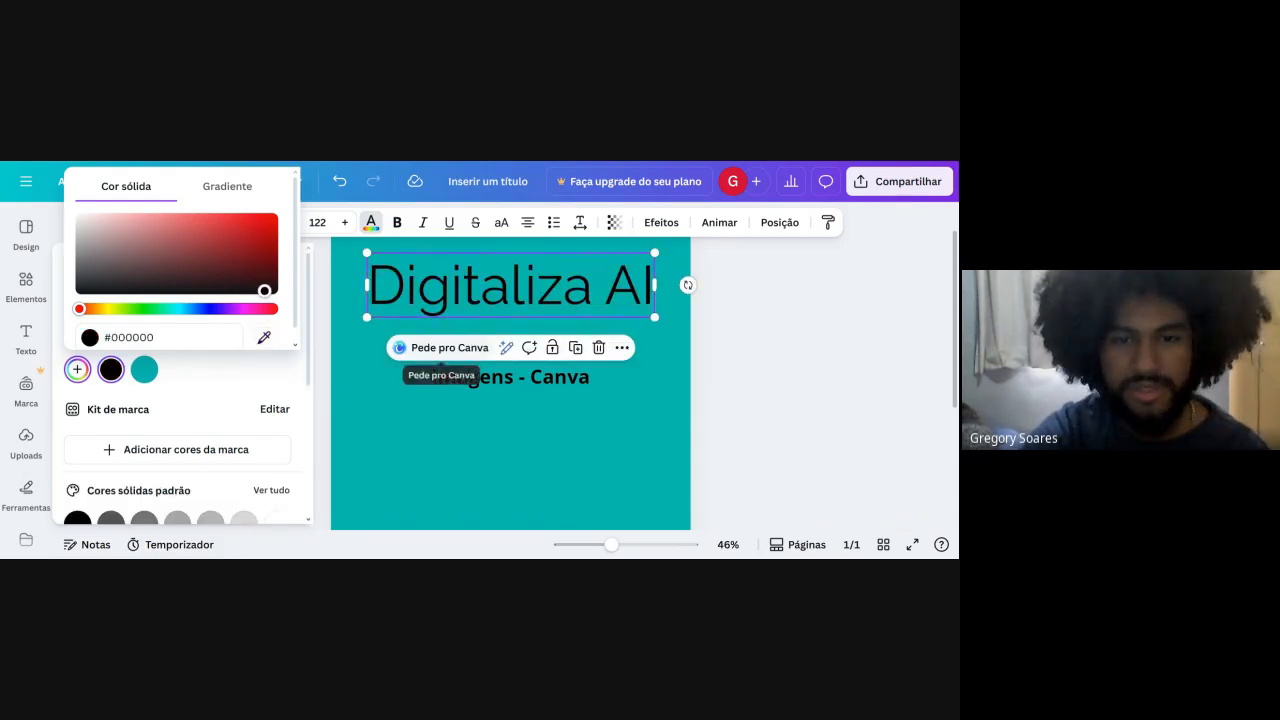
Recolor the "Digitaliza AI" title bright blue with a custom solid color and close the color settings.
left_click_drag(177, 290, 148, 225)
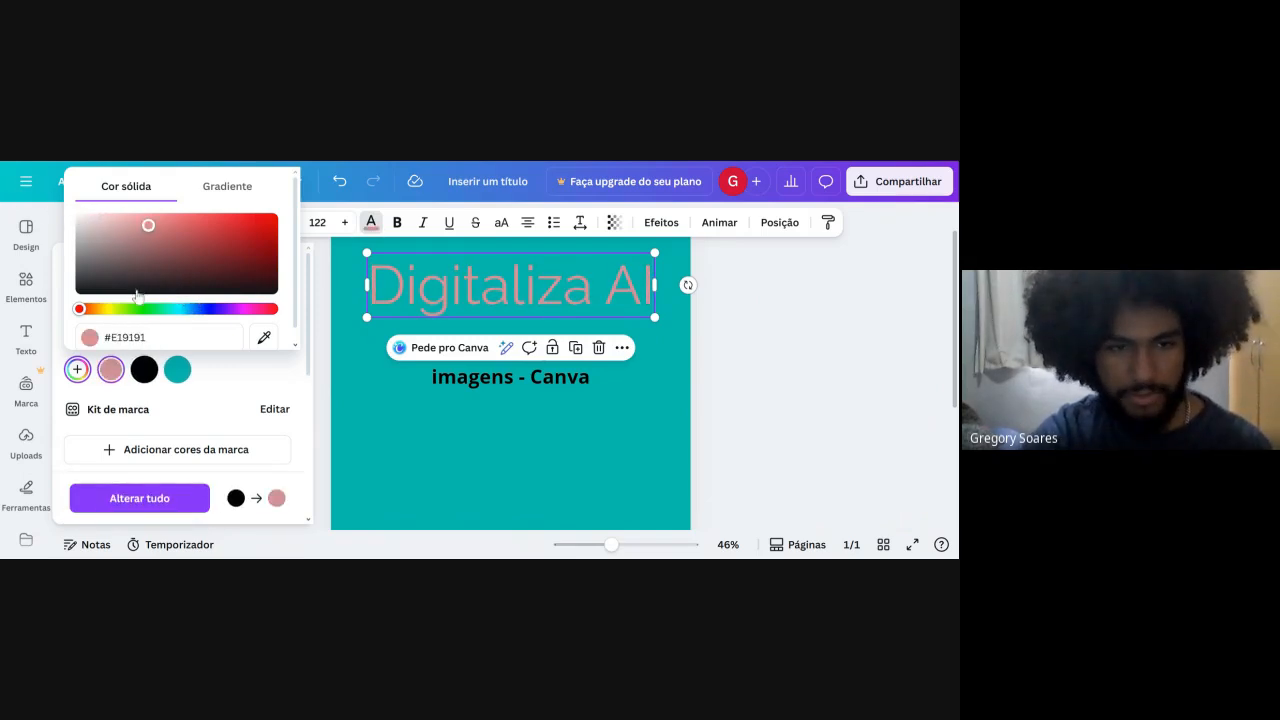
left_click_drag(131, 310, 211, 308)
left_click_drag(268, 220, 357, 171)
left_click(816, 331)
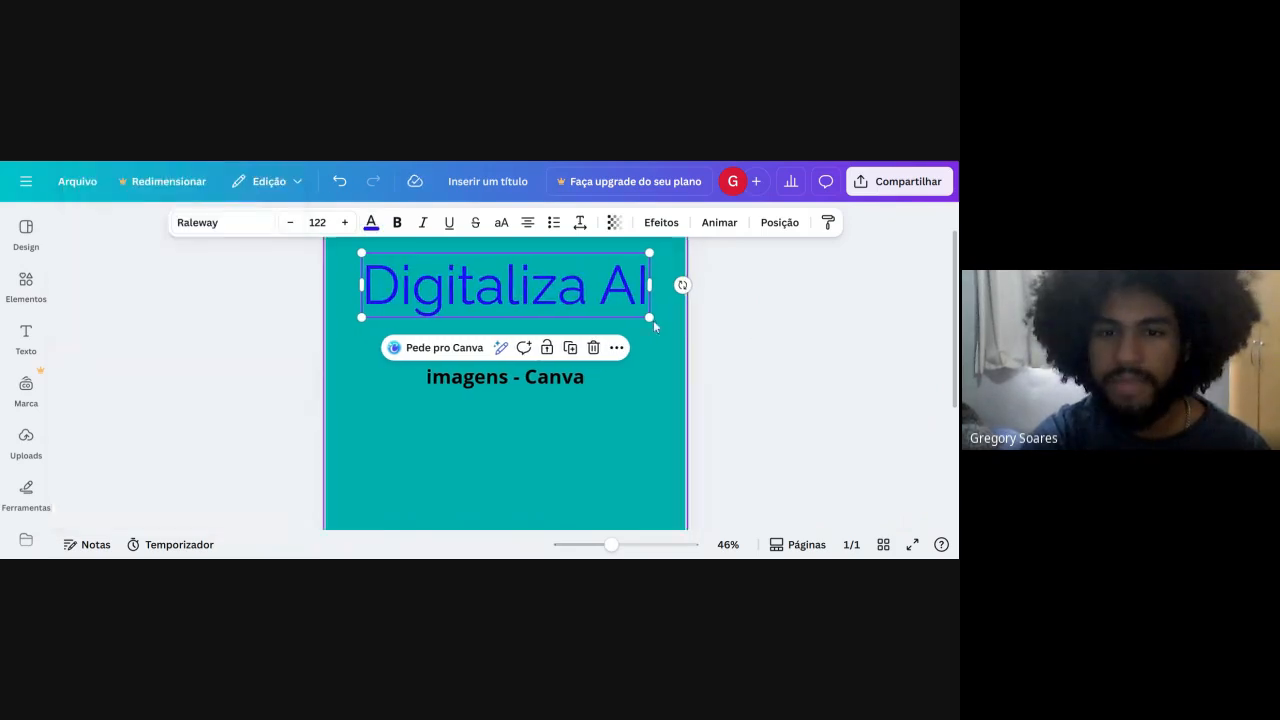
Switch bold and italic on and off, one after the other, for the "Digitaliza AI" title.
left_click(396, 226)
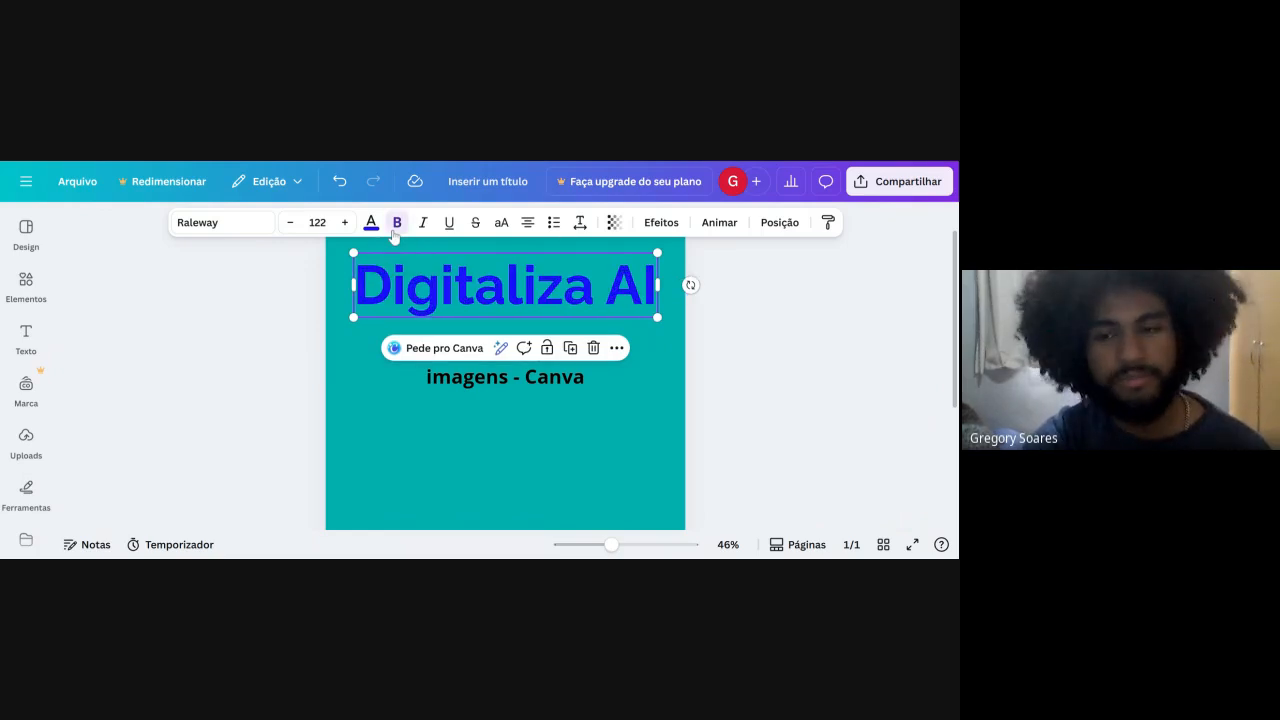
left_click(396, 223)
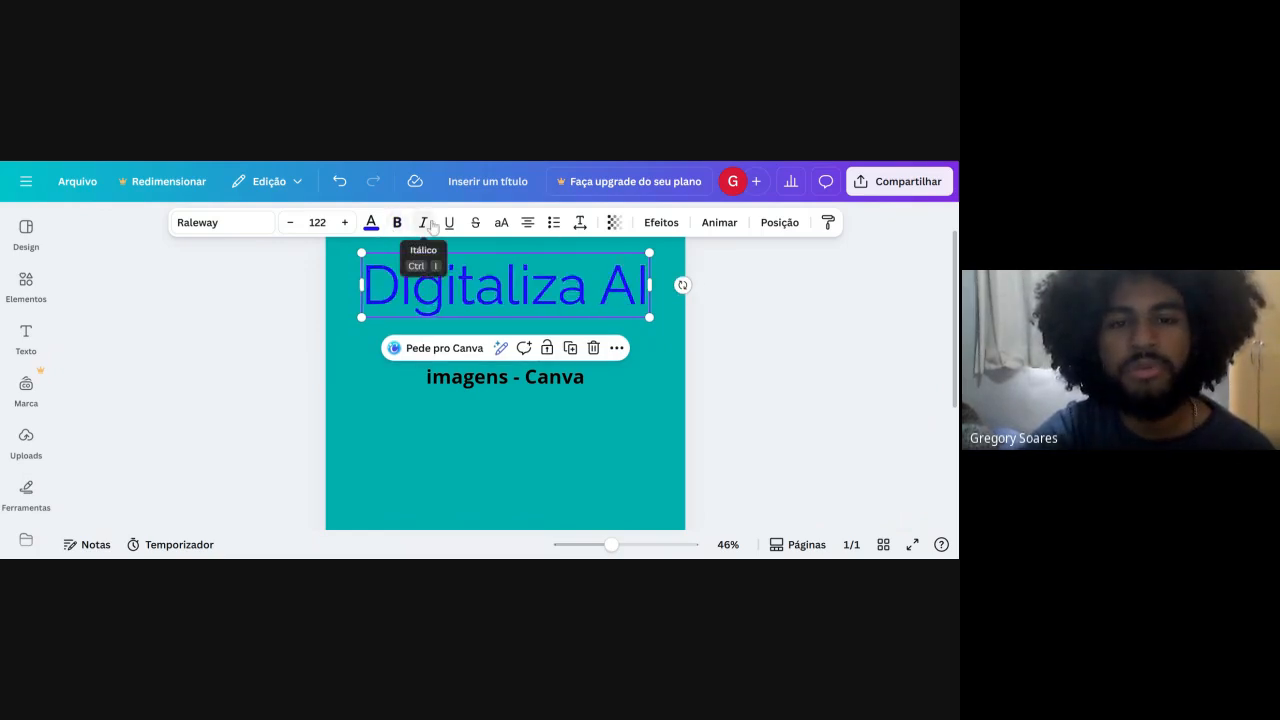
left_click(424, 223)
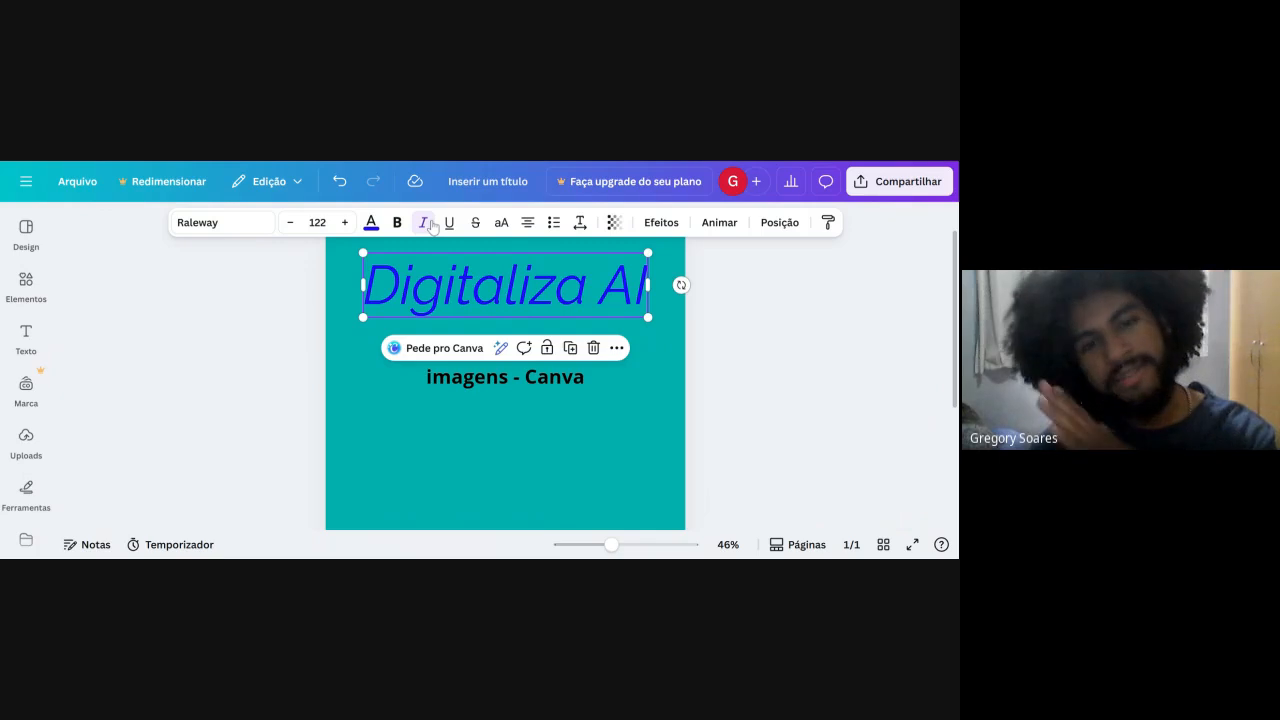
left_click(426, 223)
Apply and remove underline, strikethrough and all-uppercase formatting on the "Digitaliza AI" title.
left_click(452, 223)
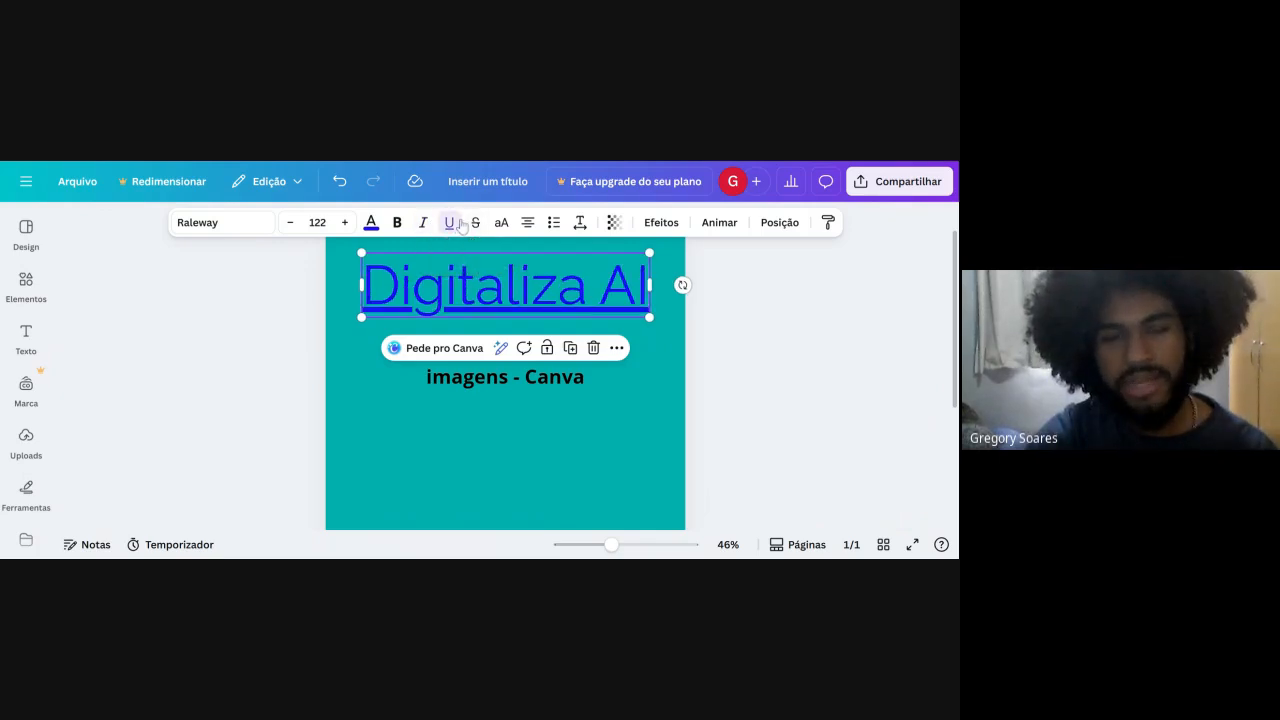
left_click(451, 223)
left_click(476, 223)
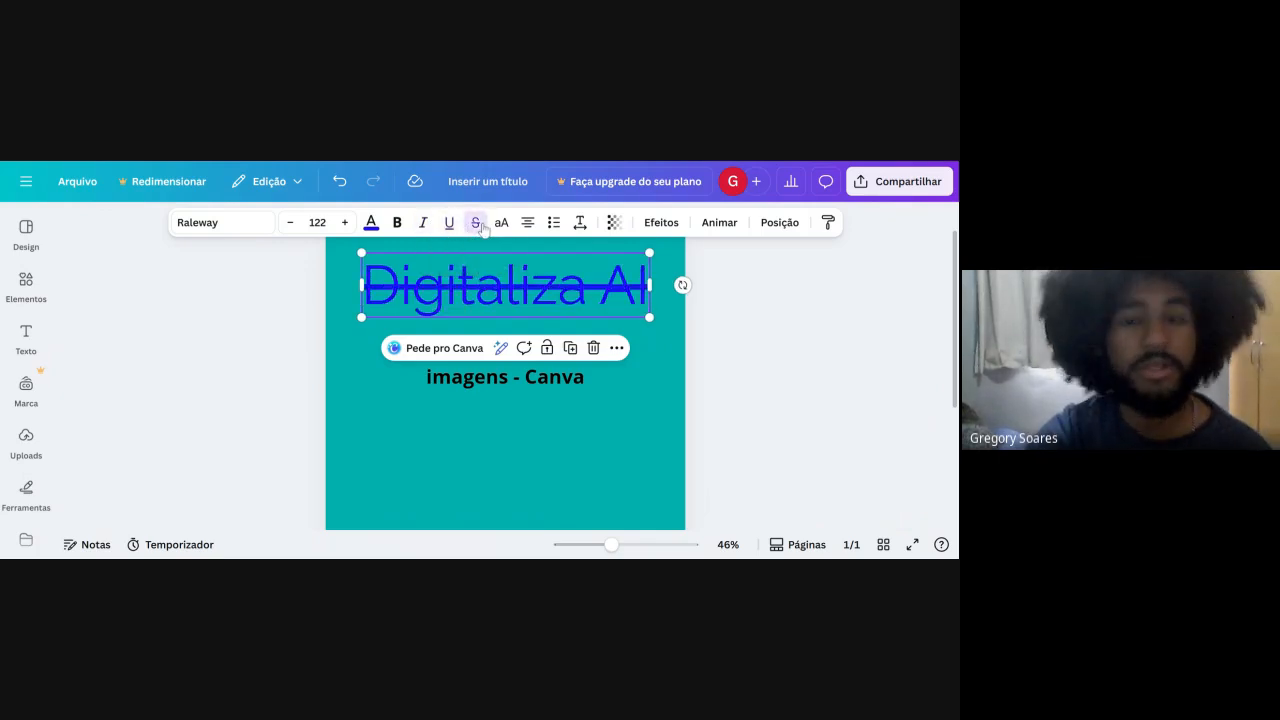
left_click(450, 223)
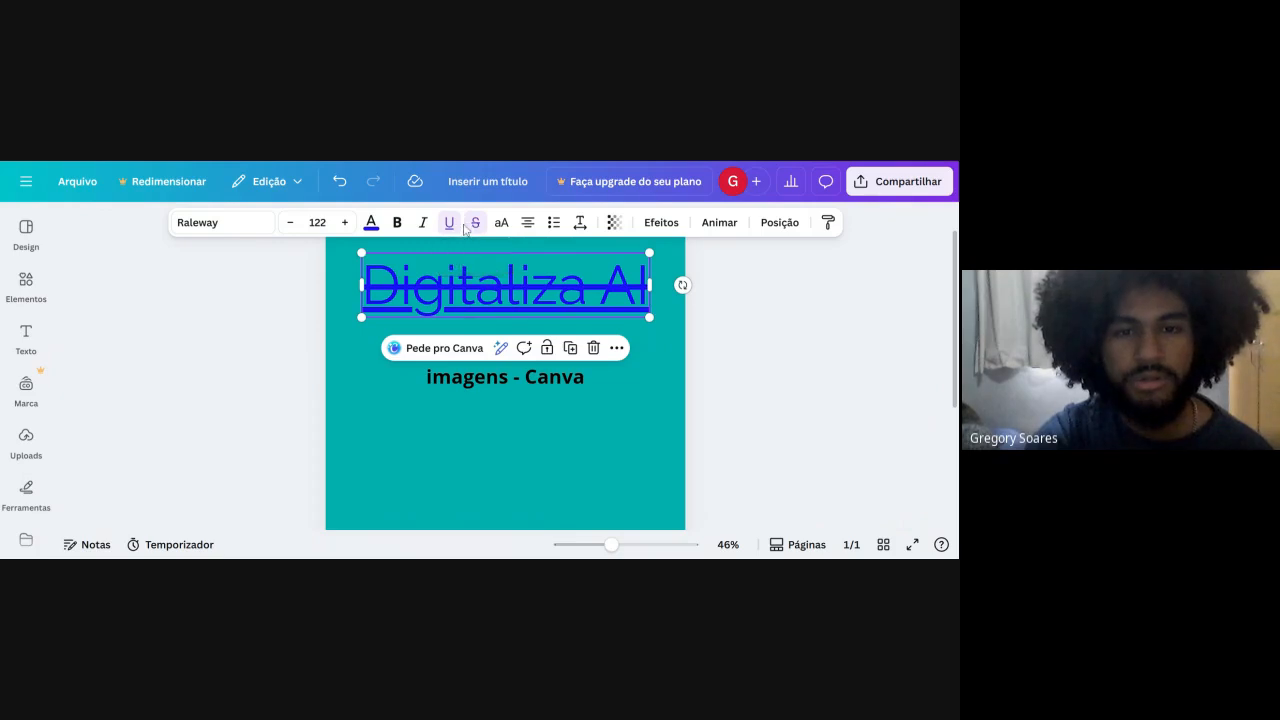
left_click(474, 224)
left_click(450, 223)
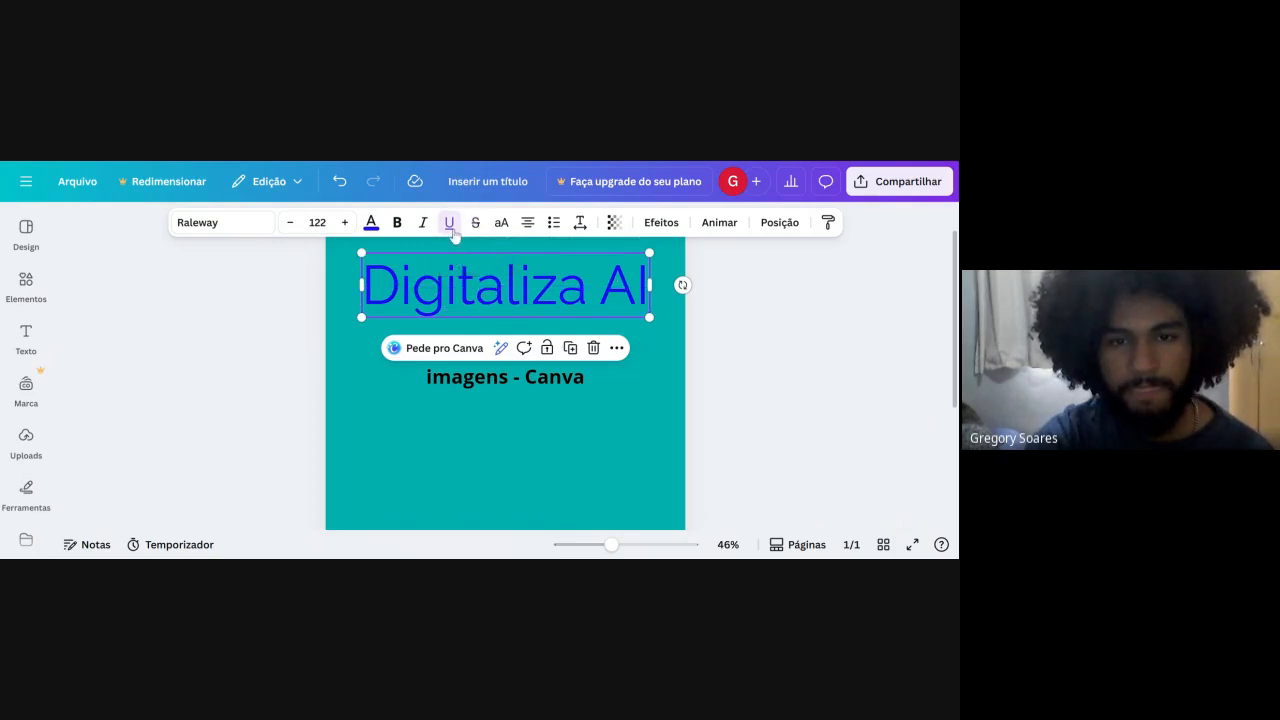
left_click(499, 225)
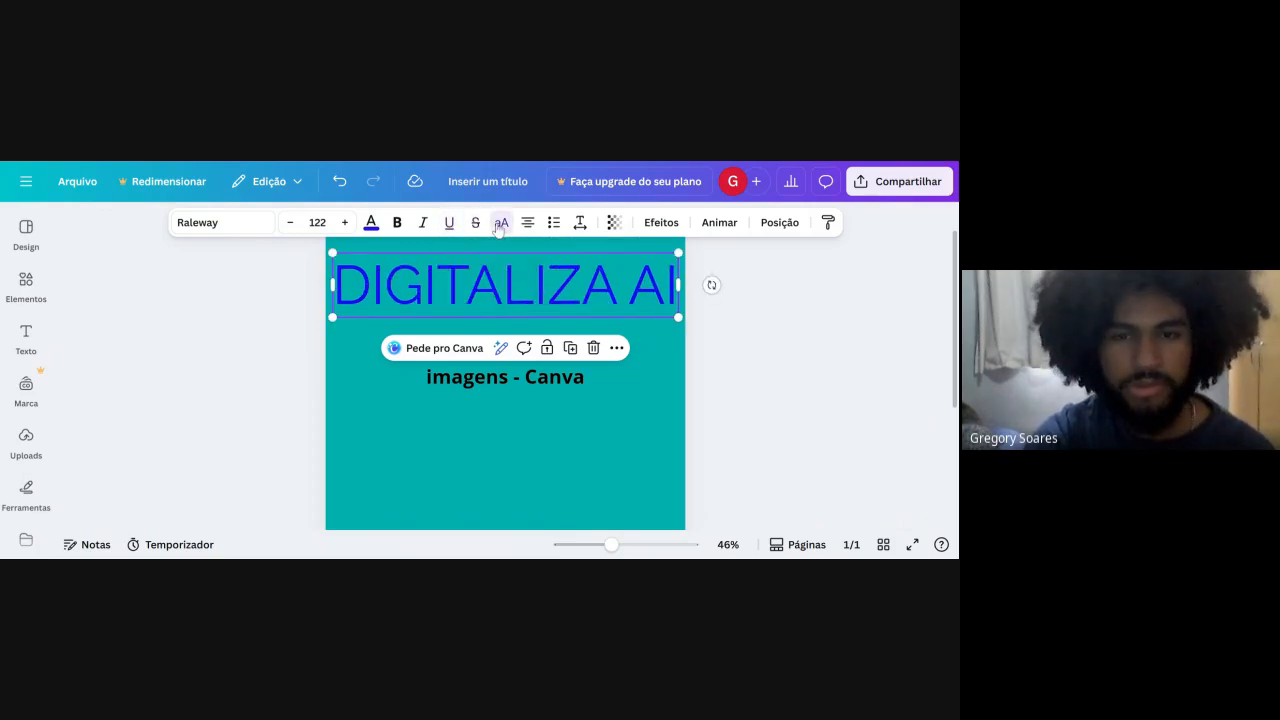
left_click(499, 225)
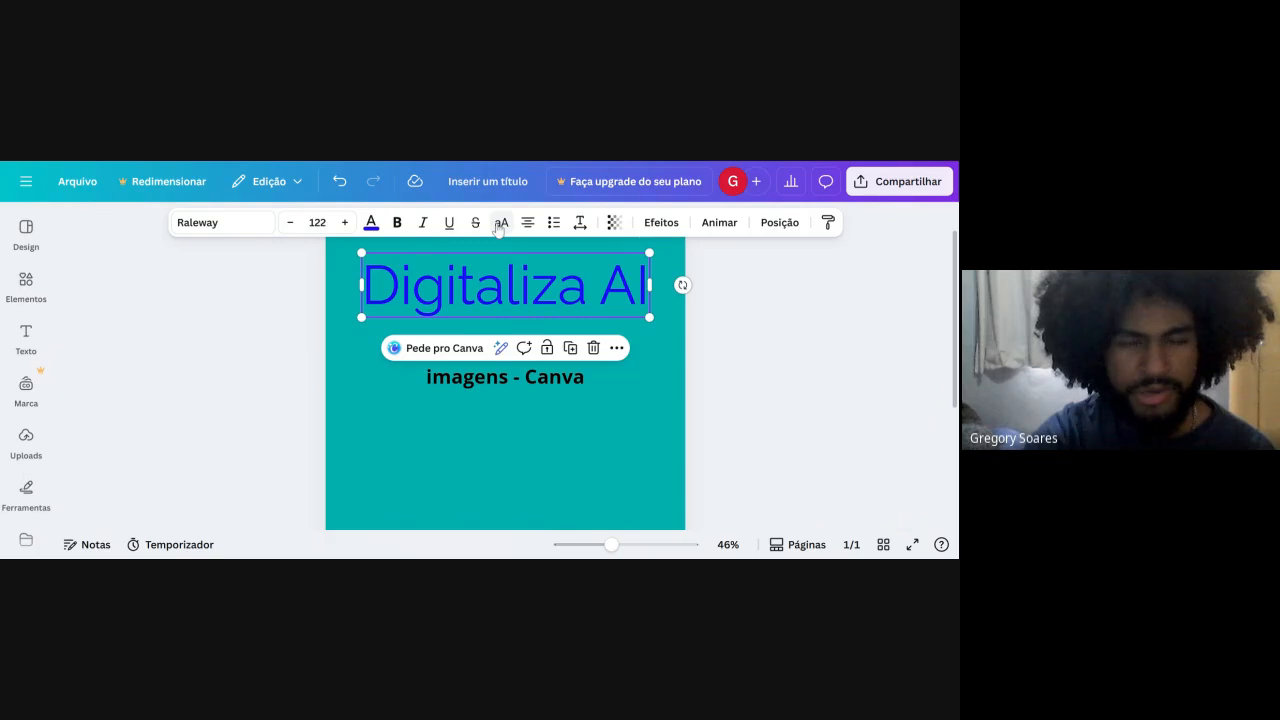
Cycle the alignment of the "Curso de edição de imagens - Canva" subtitle through left, justified and right, back to centered.
left_click(505, 374)
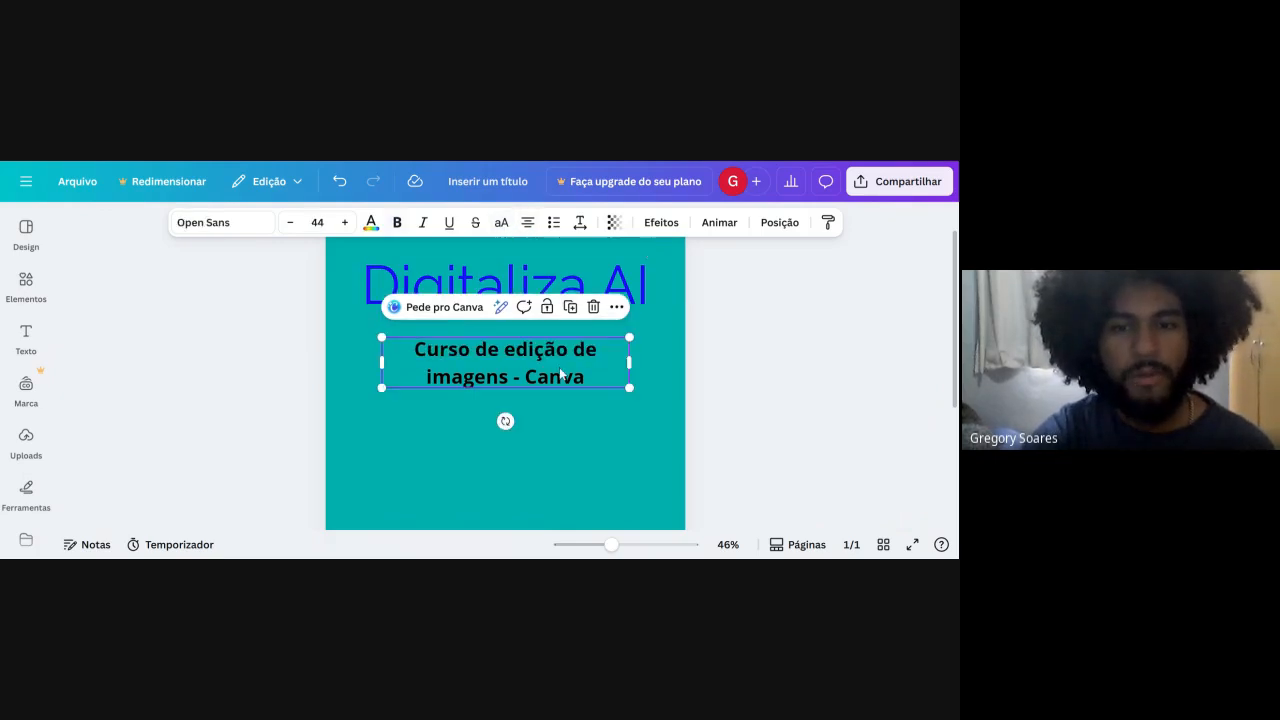
left_click(528, 224)
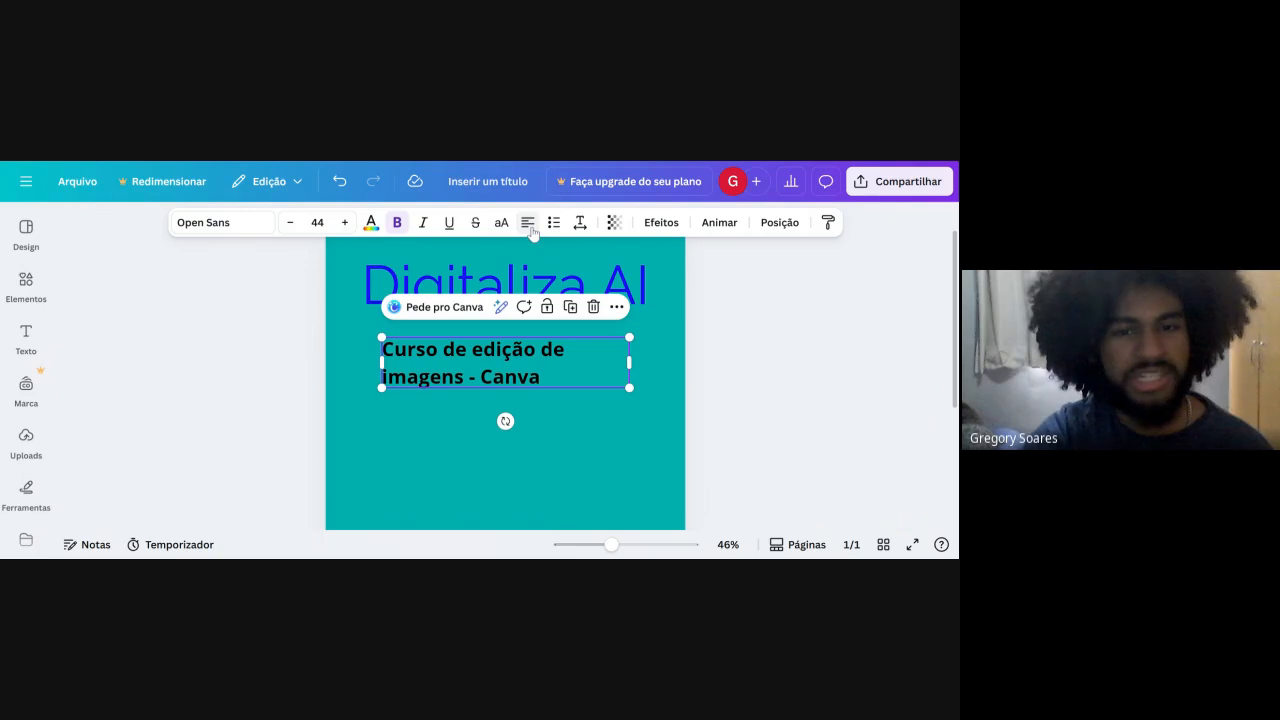
left_click(528, 224)
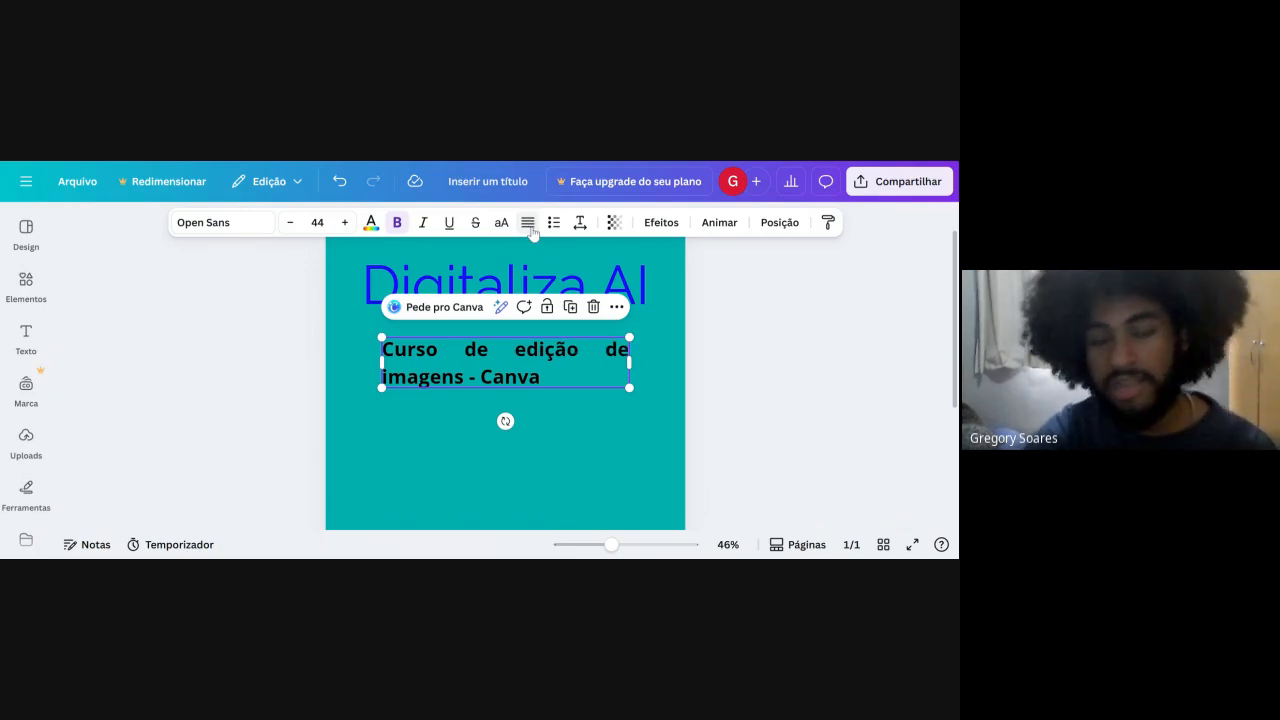
left_click(528, 224)
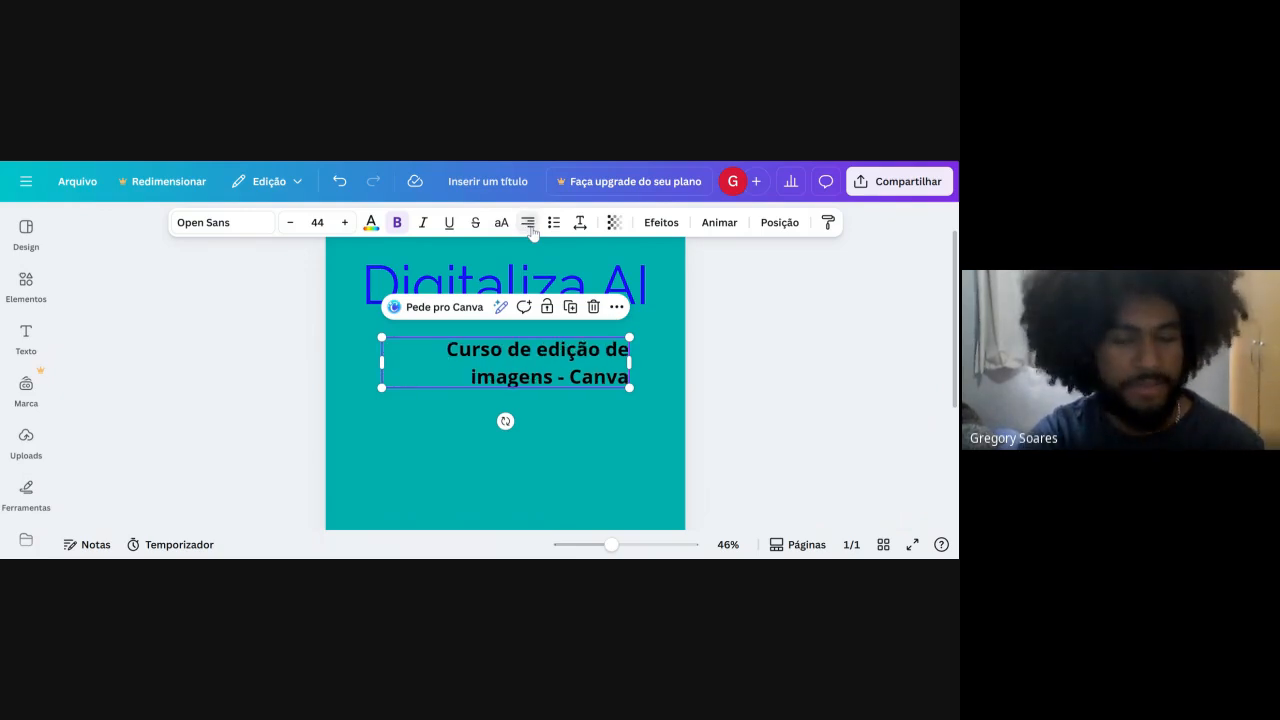
left_click(528, 224)
Cycle the list formatting of the course subtitle, ending with no bullet.
left_click(553, 222)
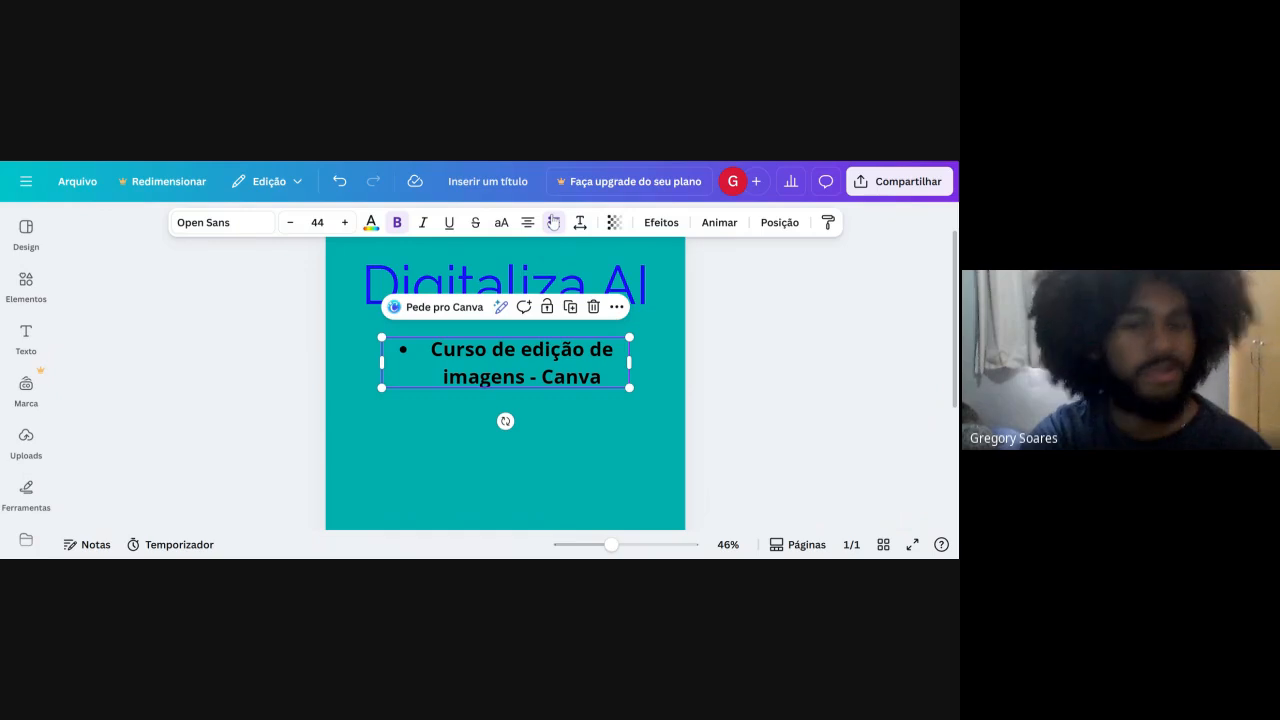
left_click(553, 223)
left_click(553, 223)
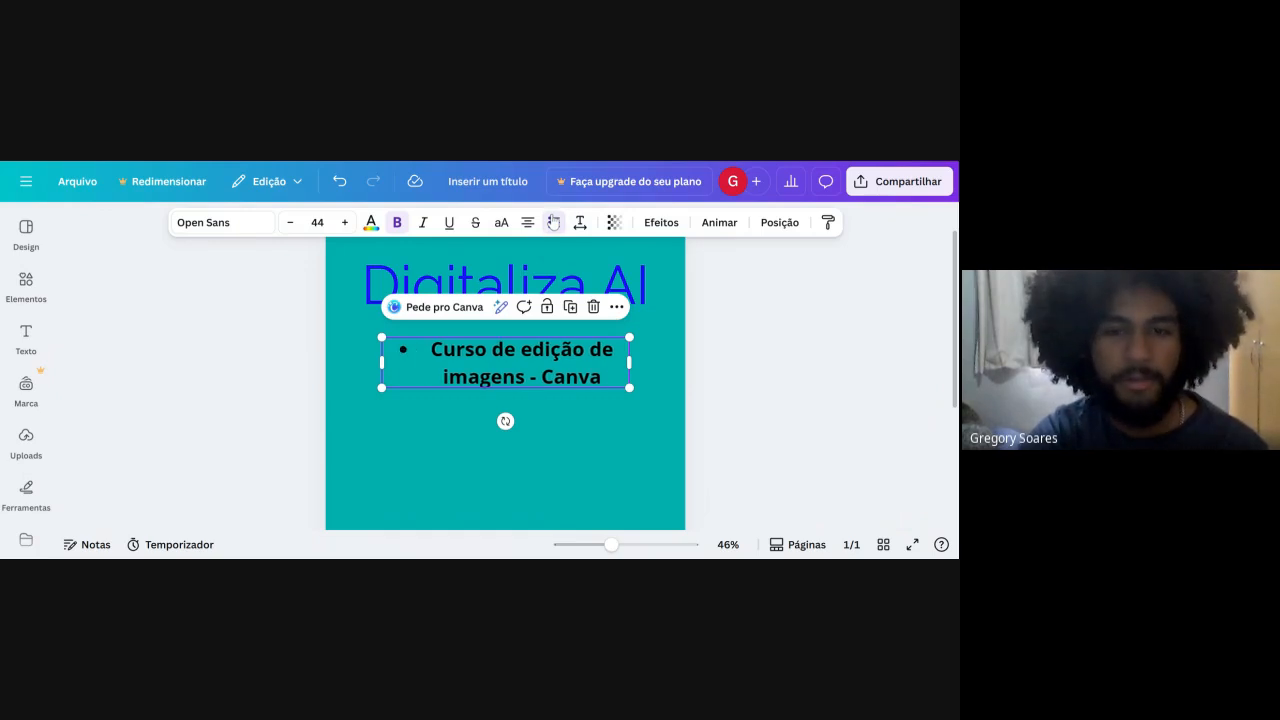
left_click(553, 222)
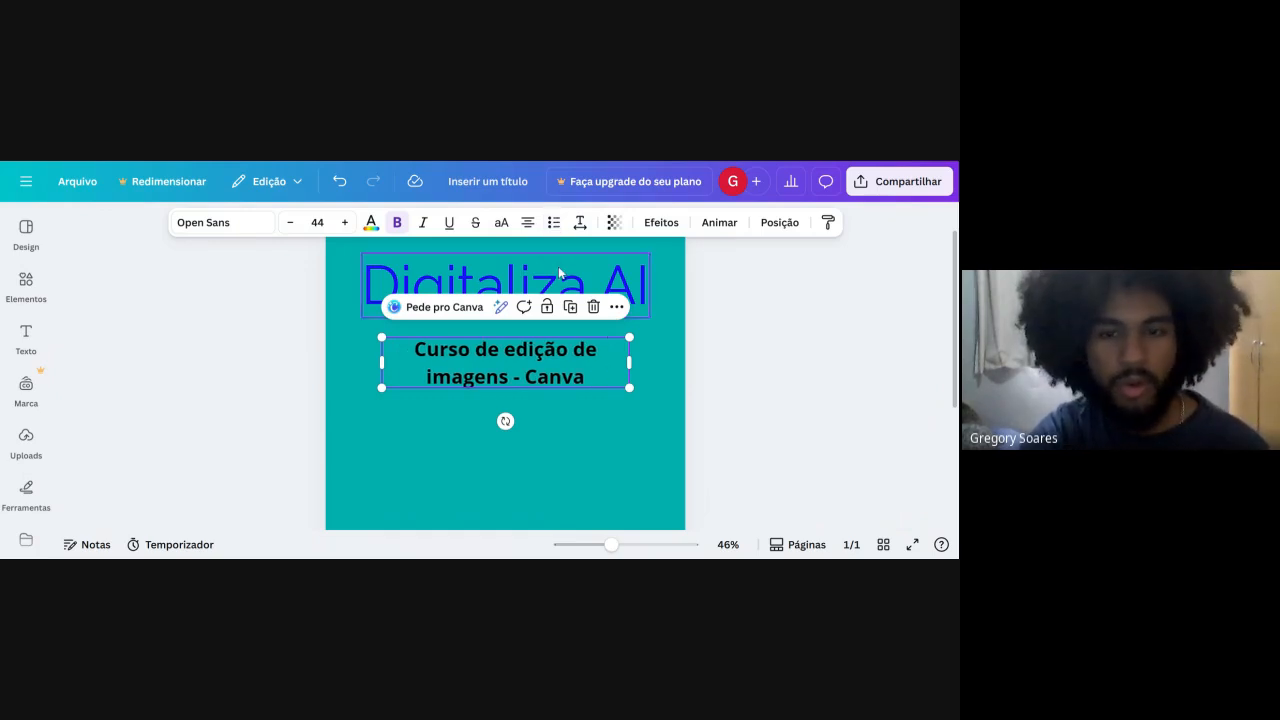
Increase the subtitle's letter spacing and line spacing to their maximum, close the spacing settings, and select the title.
left_click(579, 222)
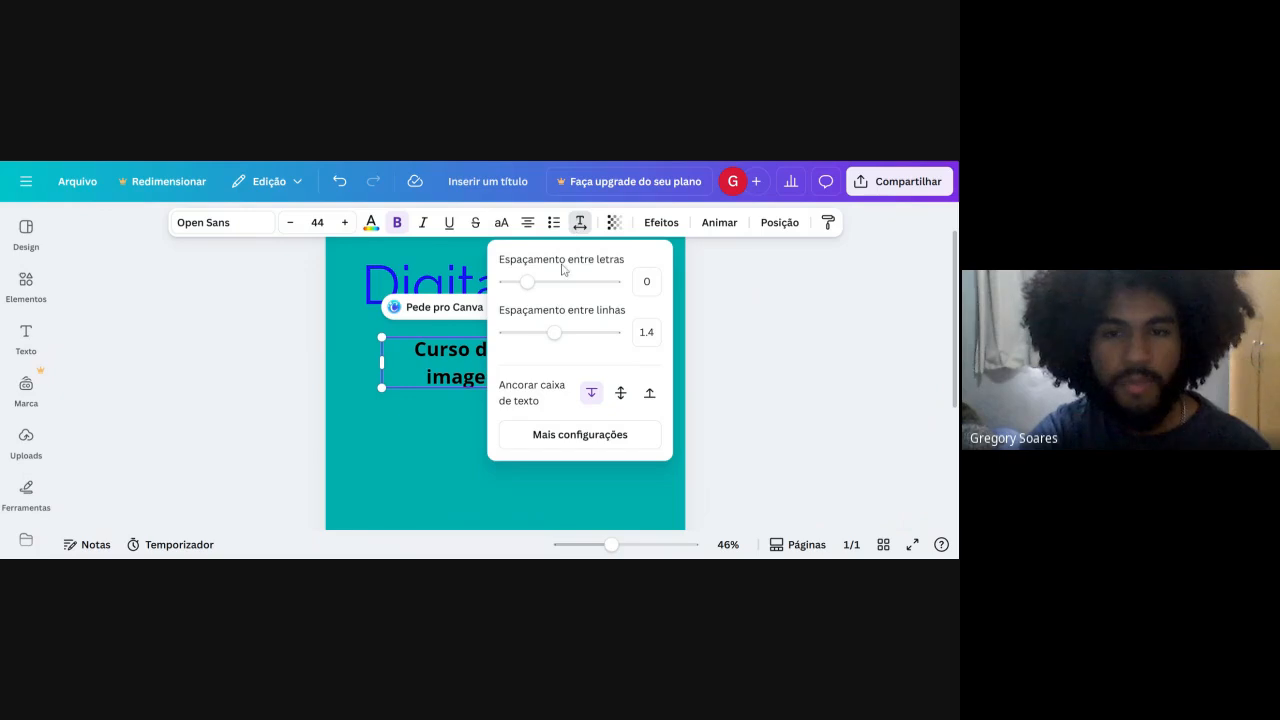
left_click_drag(545, 281, 552, 376)
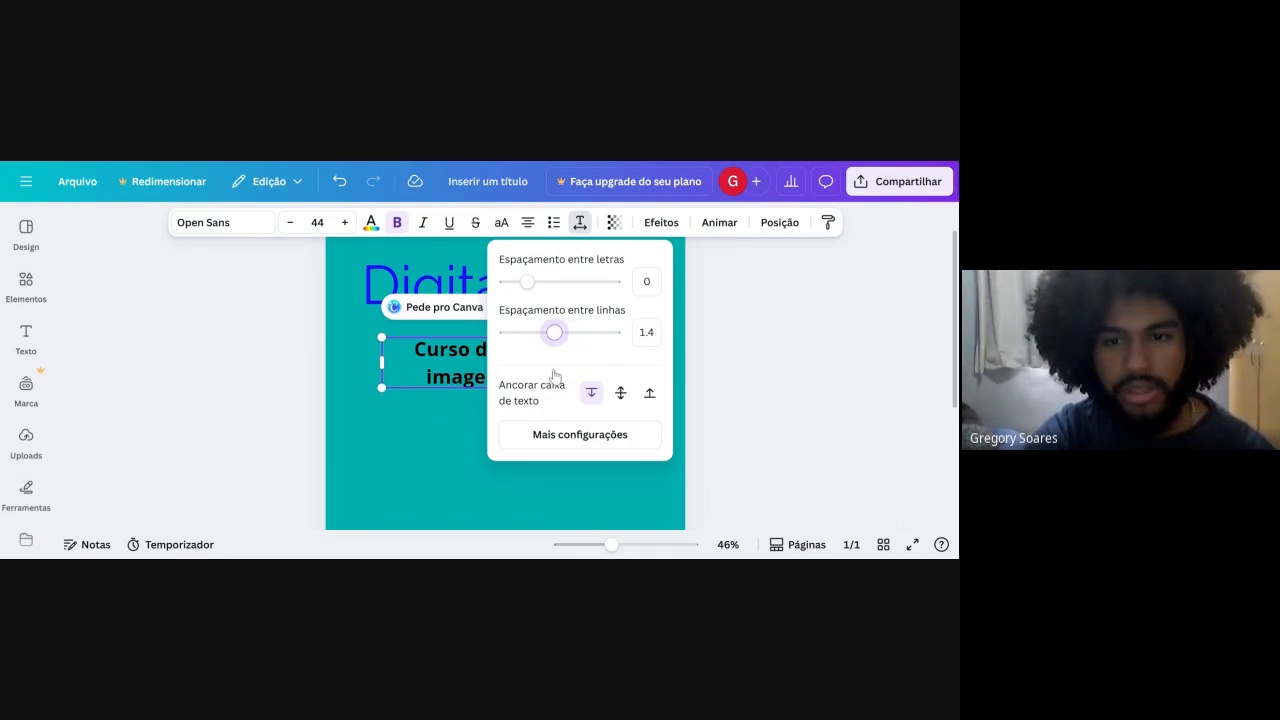
left_click_drag(528, 283, 632, 293)
left_click_drag(554, 332, 781, 335)
left_click(794, 334)
left_click(635, 285)
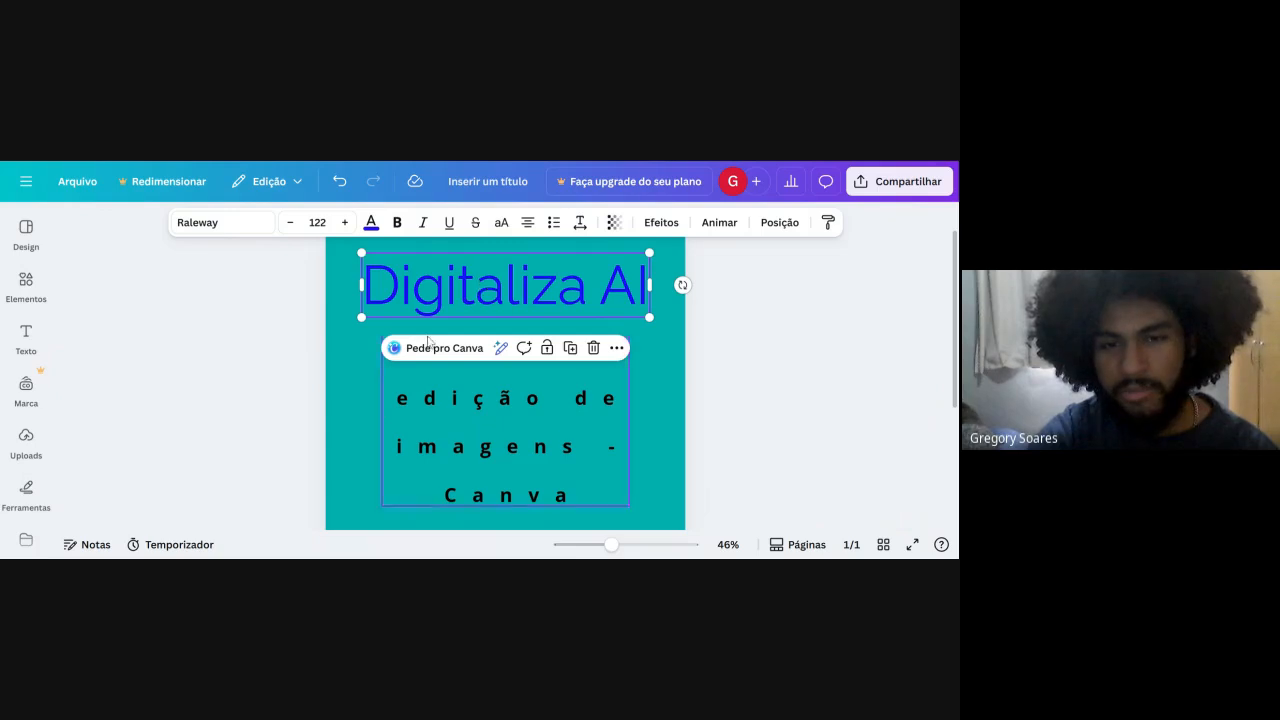
Undo the letter spacing and line spacing changes on the course subtitle.
left_click(500, 422)
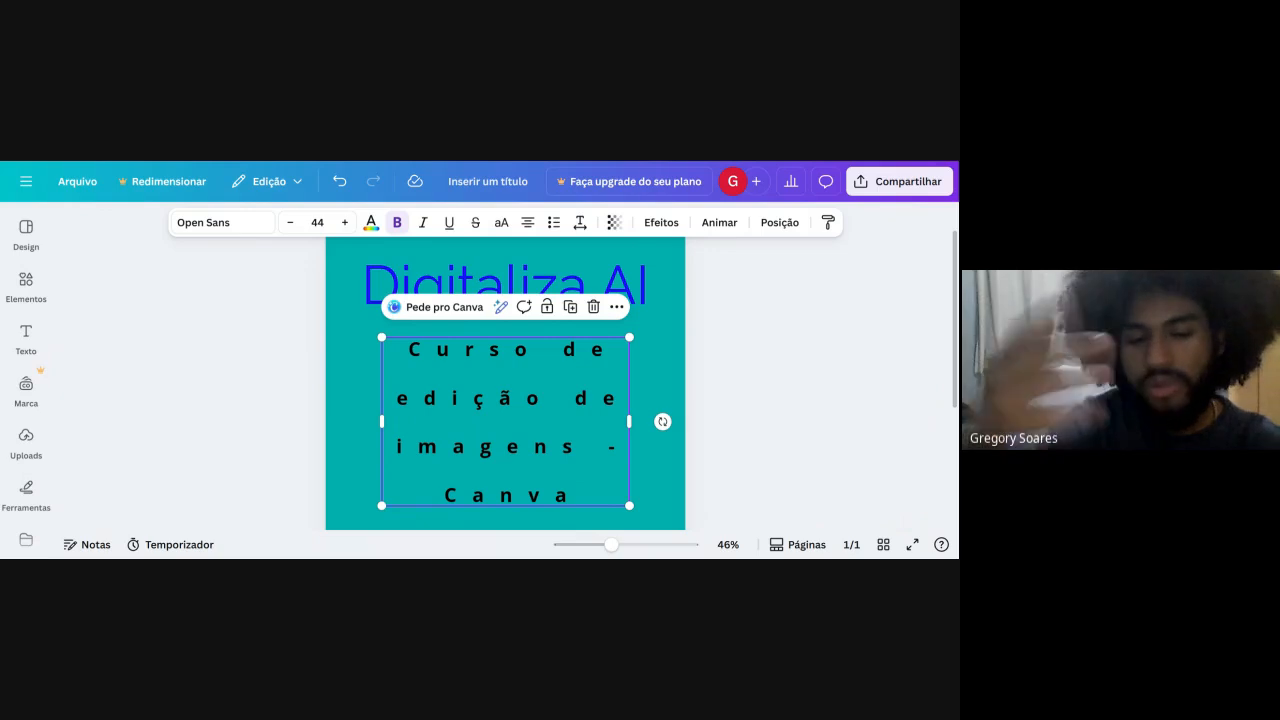
key("ctrl+z")
key("ctrl+z")
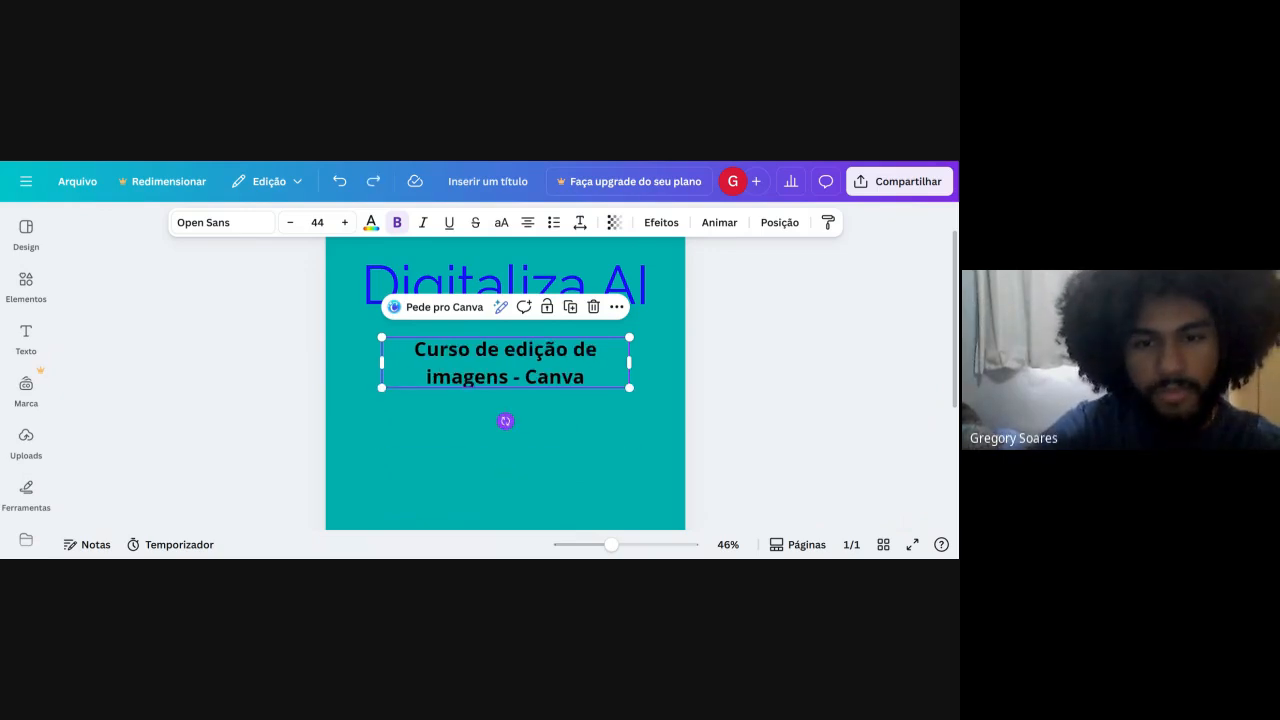
Set the anchor of the course subtitle's text box to the bottom.
left_click(580, 222)
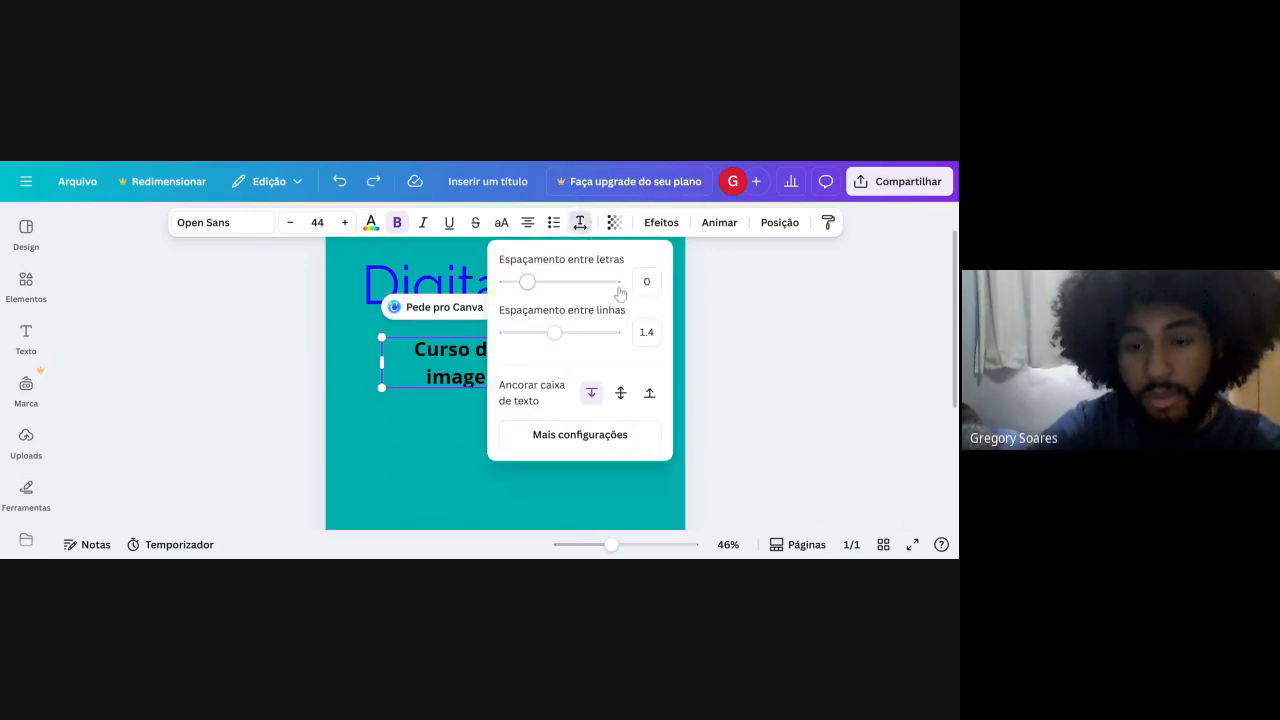
left_click(616, 396)
left_click(645, 393)
left_click(392, 408)
left_click(395, 372)
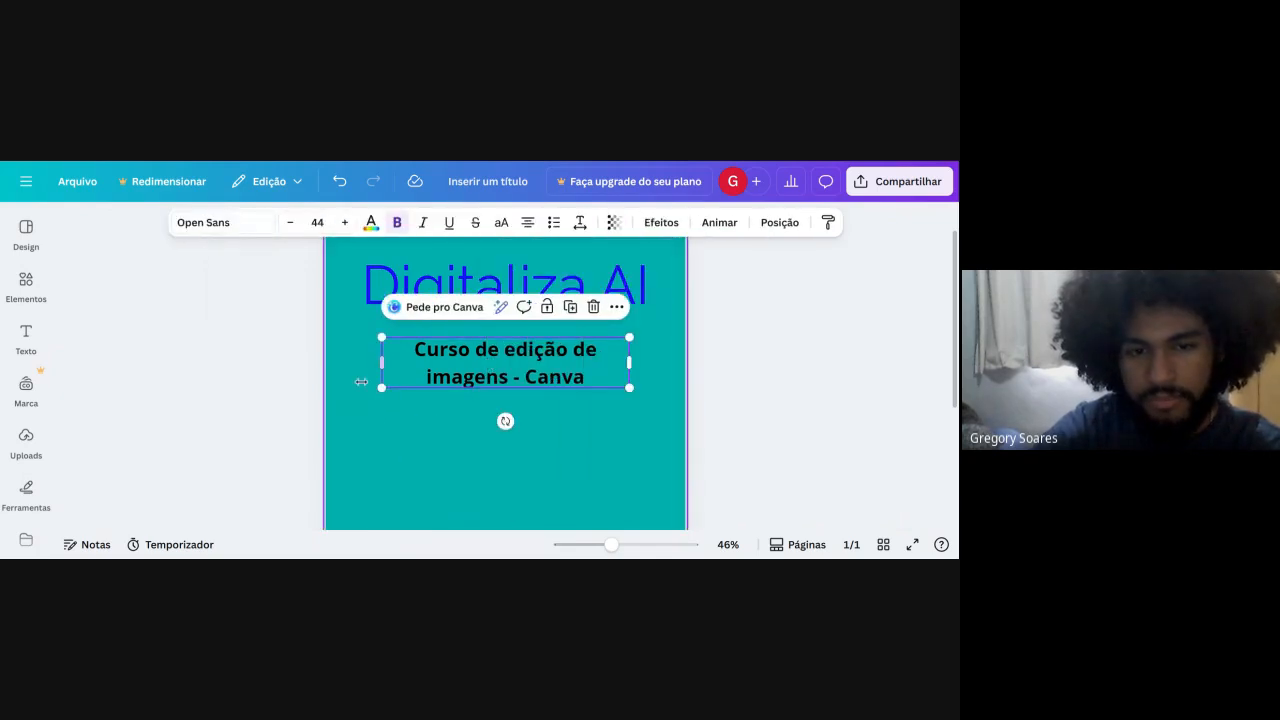
Scale the course subtitle's text to size 43,9 and add three blank lines at its end.
mouse_move(382, 388)
left_mouse_down()
mouse_move(343, 423)
mouse_move(366, 443)
mouse_move(384, 390)
left_mouse_up()
left_click(433, 368)
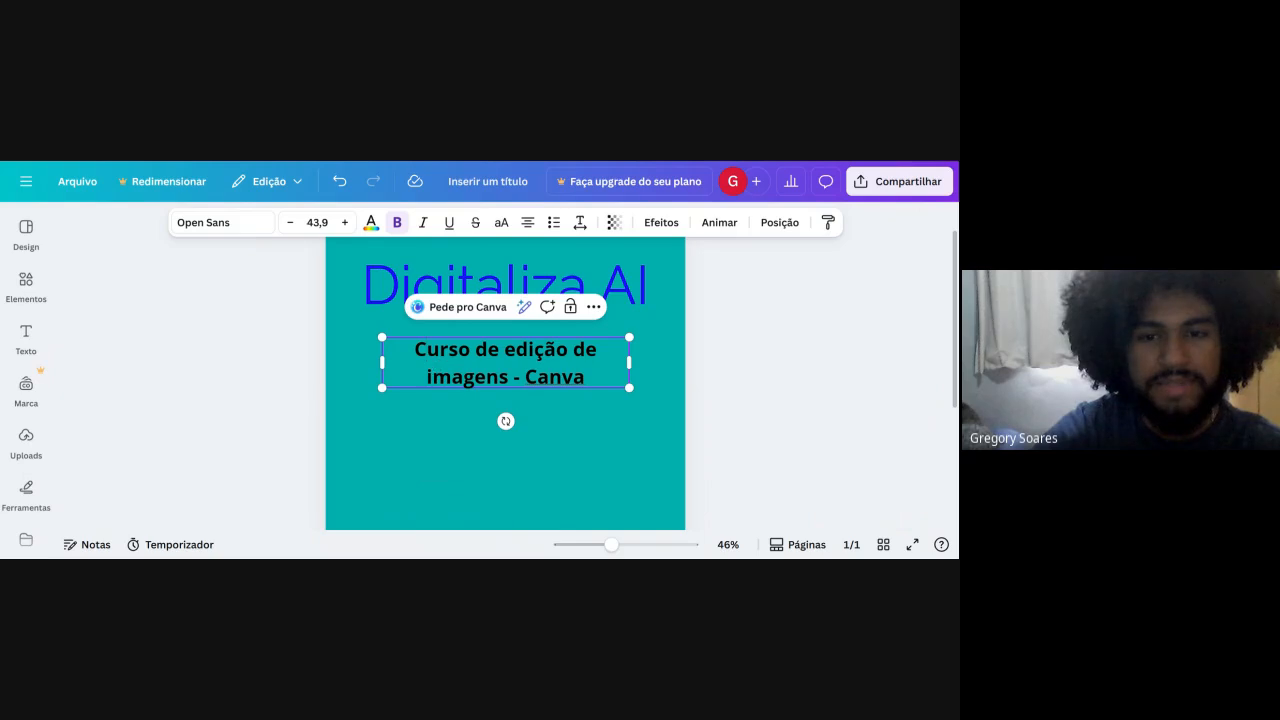
key("Return")
key("Return")
key("Return")
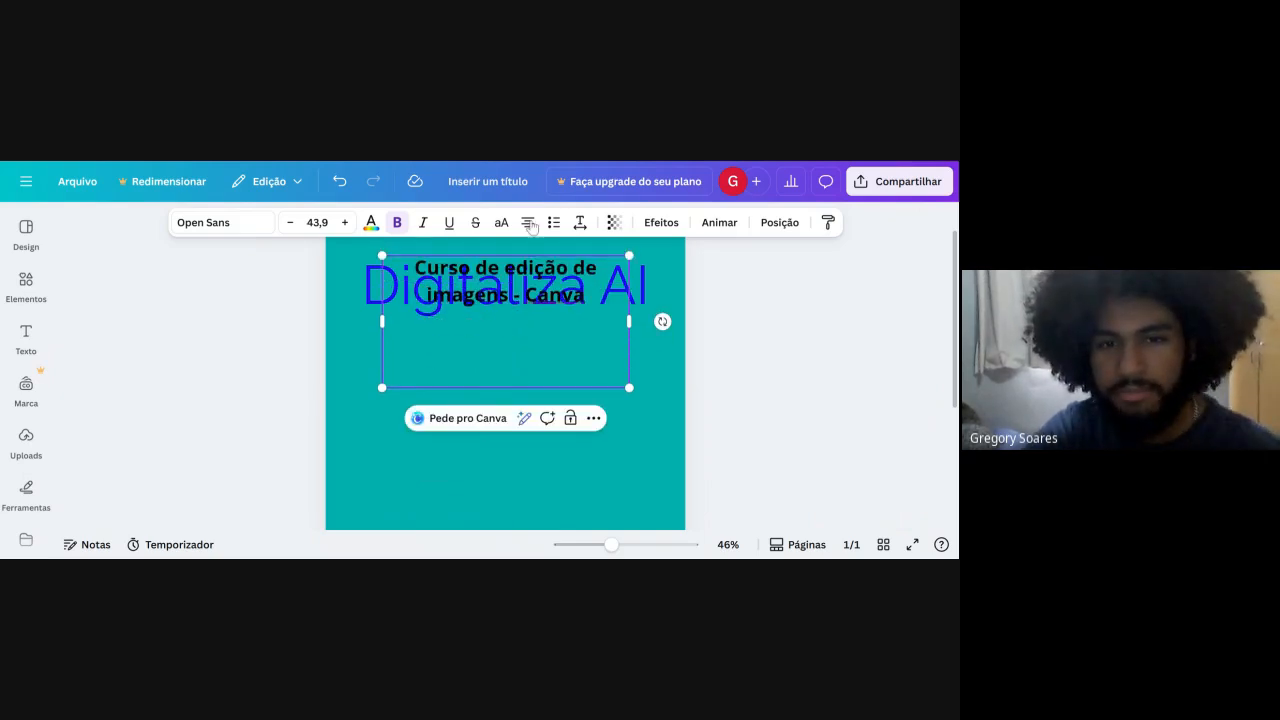
Switch the subtitle's text box anchor to the middle and delete the added blank lines.
left_click(580, 224)
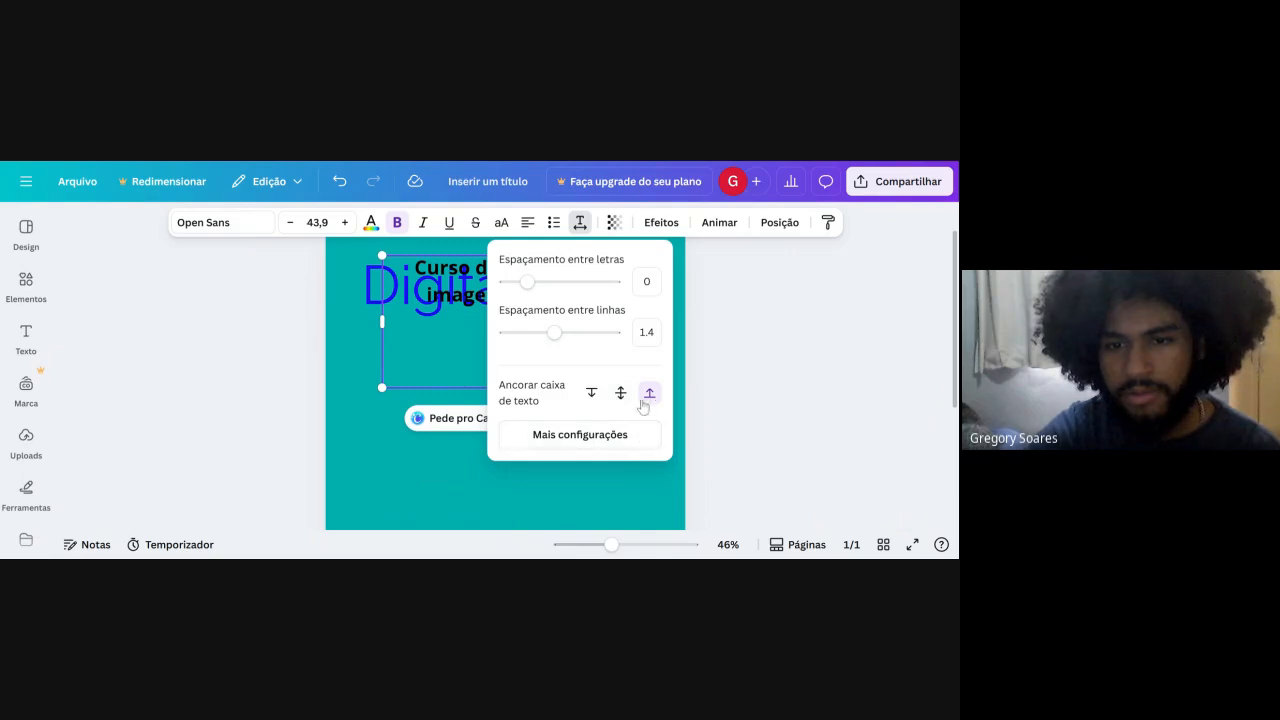
left_click(478, 367)
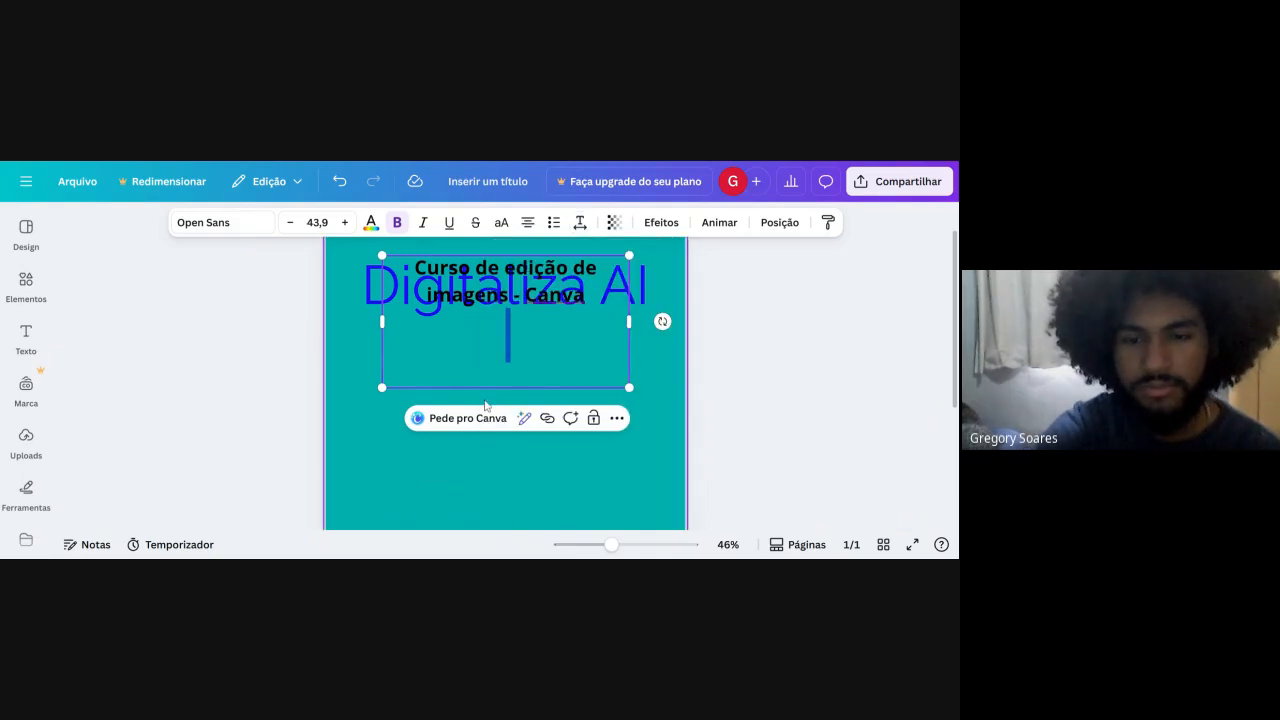
key("BackSpace")
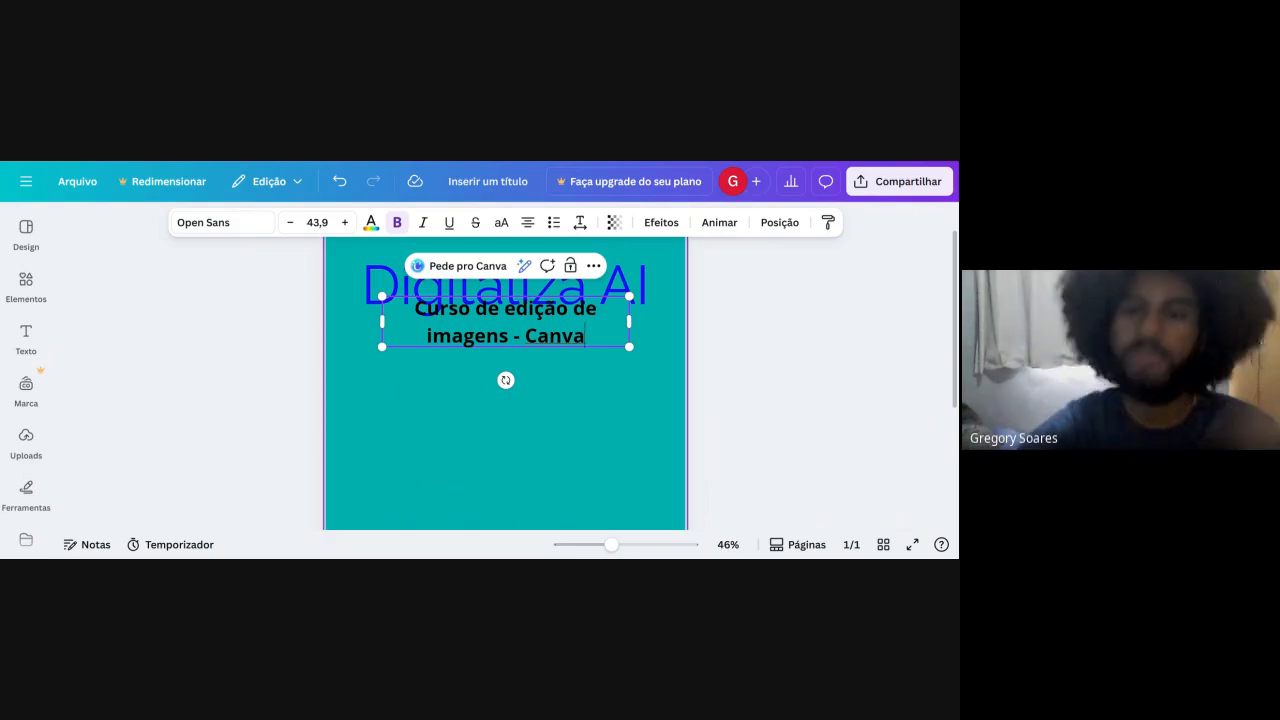
Examine the subtitle's advanced text settings for text position, kerning and ligatures, then close them.
left_click(580, 222)
left_click(600, 430)
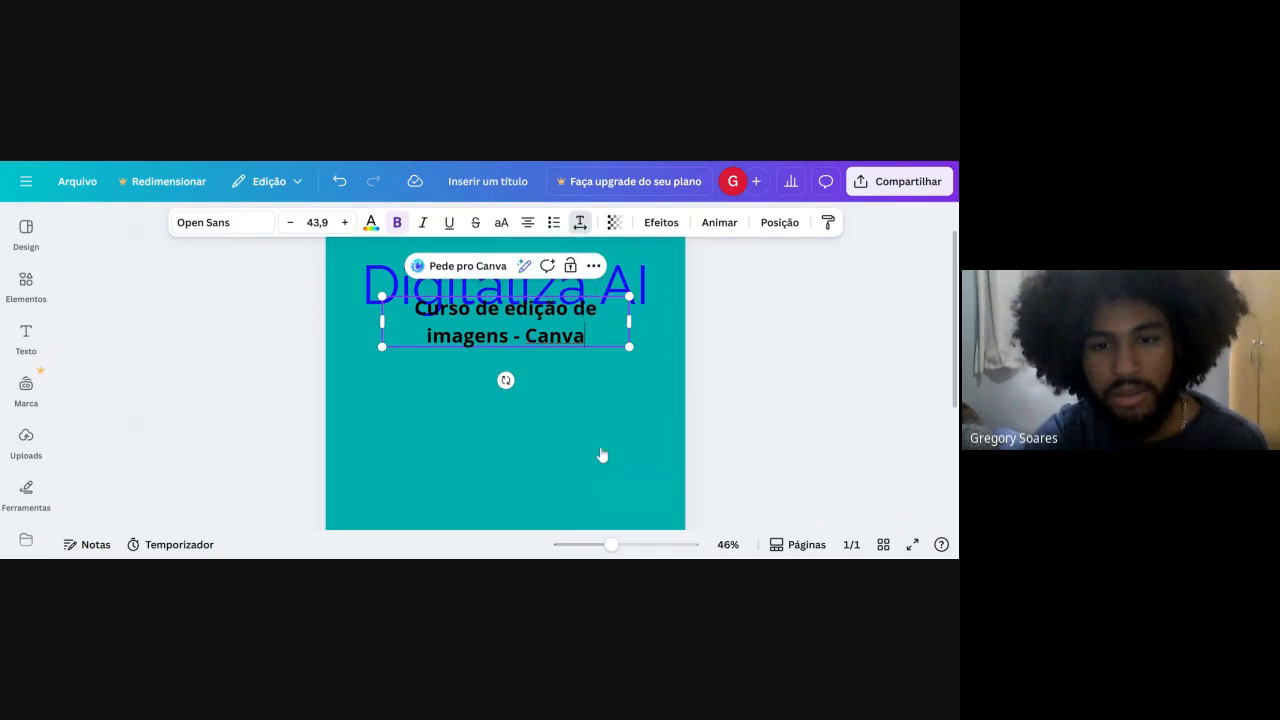
scroll(200, 435, "down", 3)
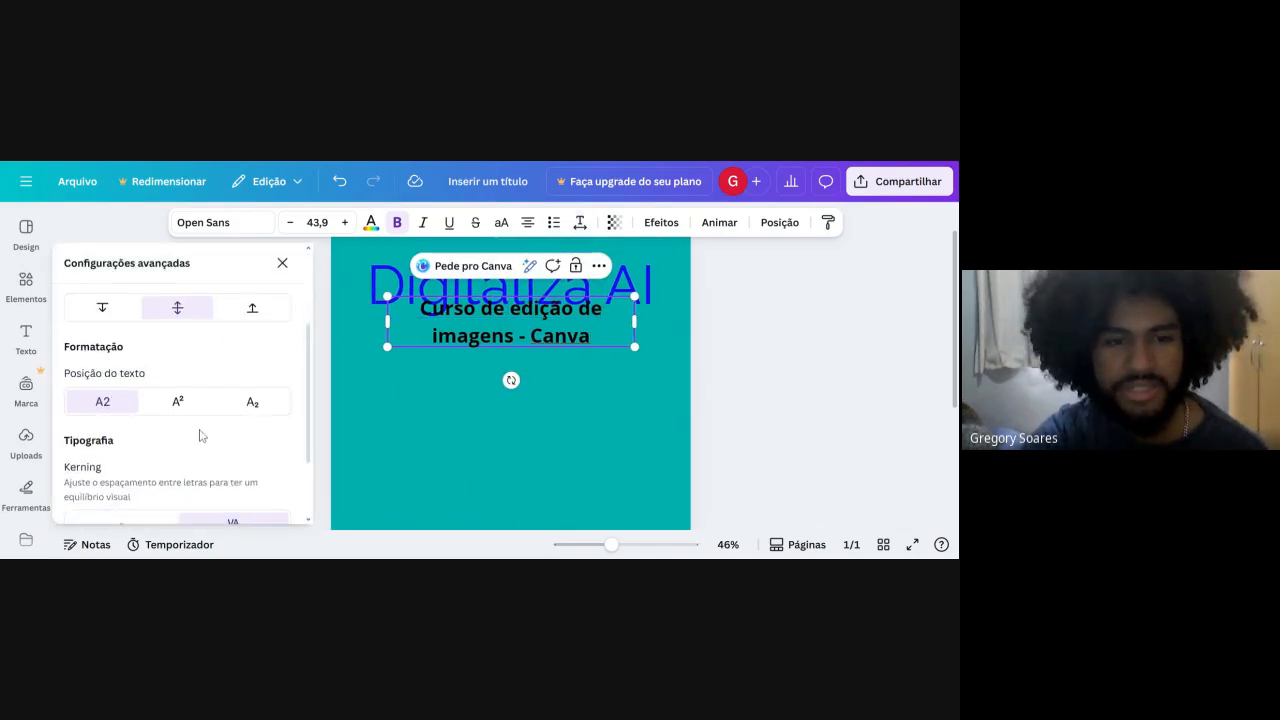
scroll(195, 425, "down", 2)
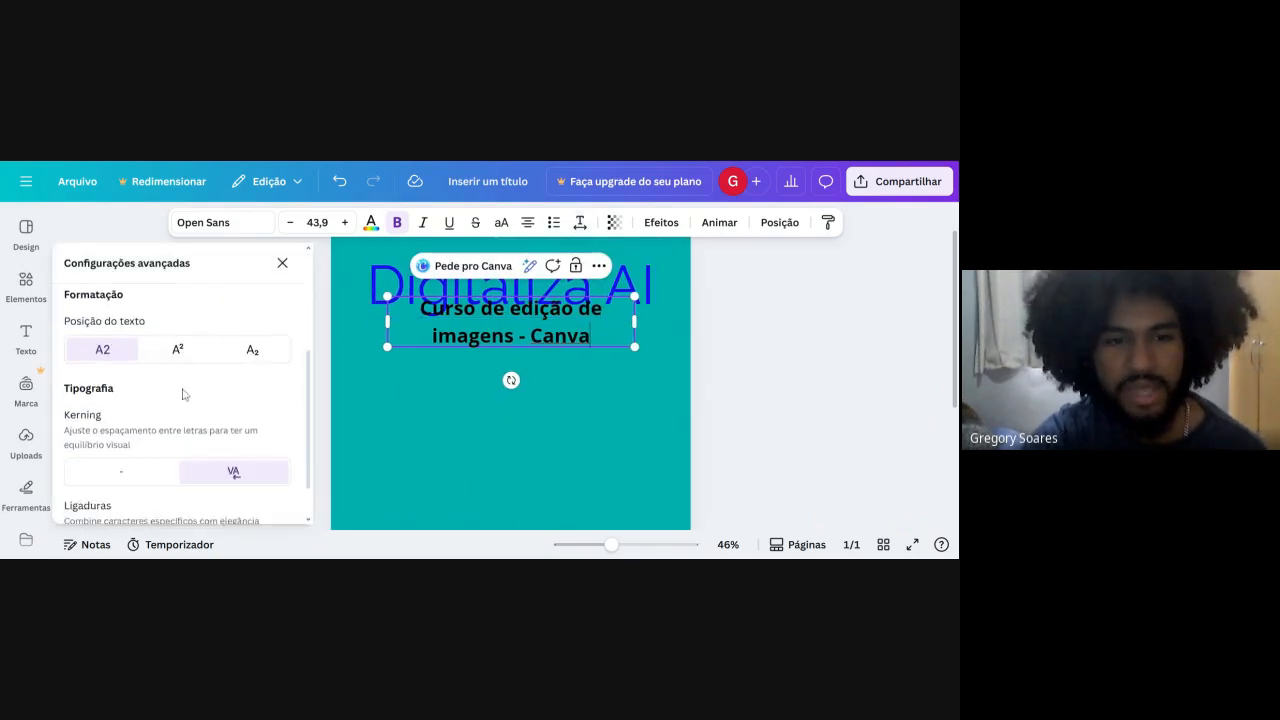
left_click(279, 264)
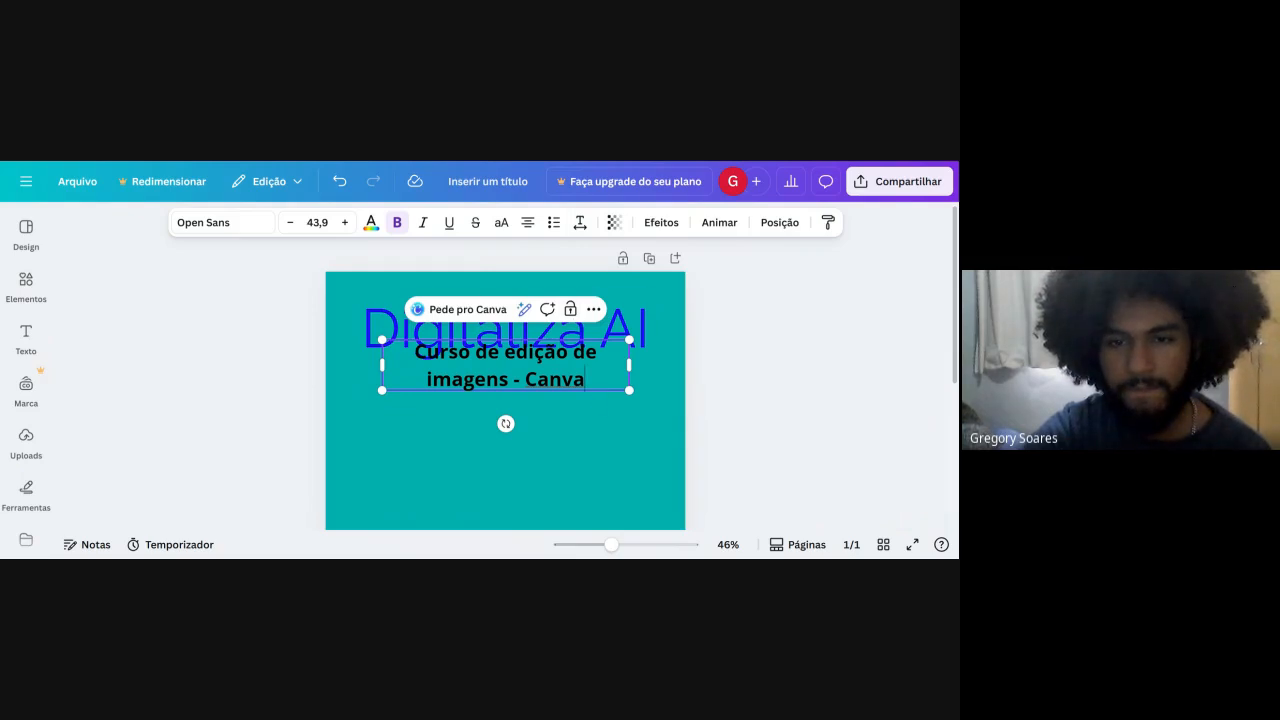
Move the course subtitle down to just below the title and set its transparency to 100.
left_click_drag(589, 381, 589, 408)
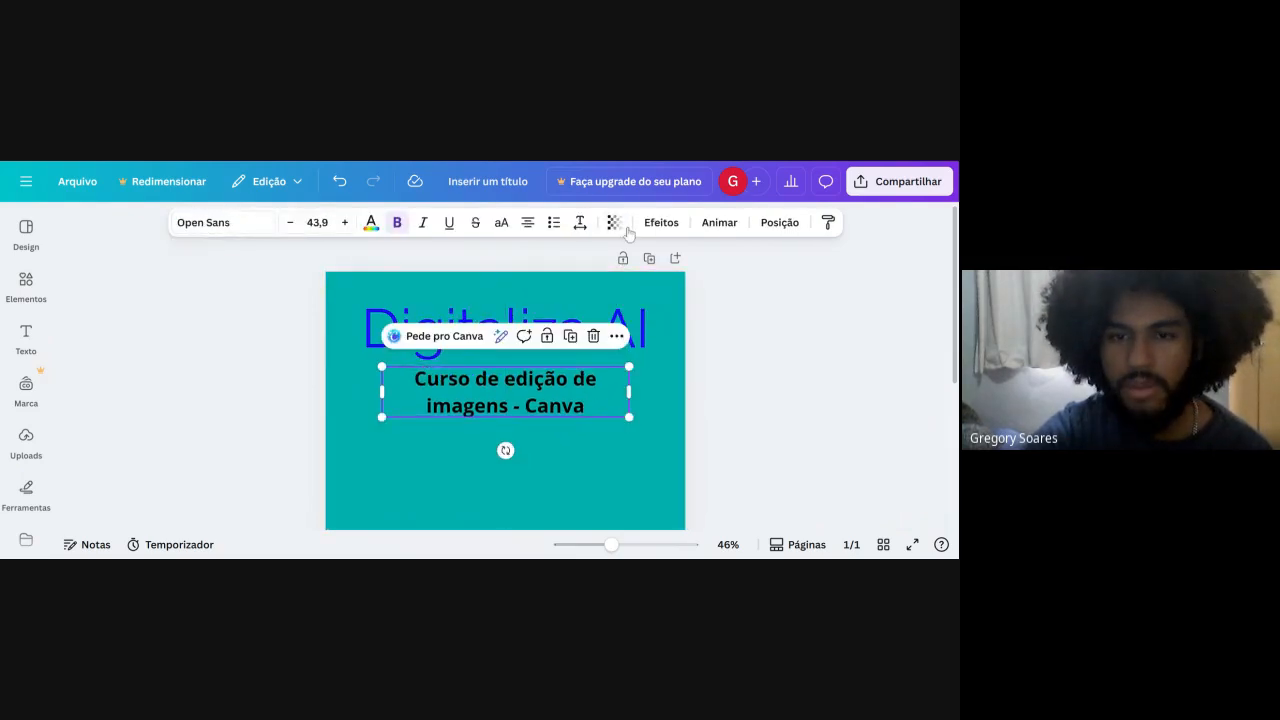
left_click(612, 222)
mouse_move(648, 281)
left_mouse_down()
mouse_move(562, 285)
mouse_move(540, 307)
mouse_move(651, 297)
left_mouse_up()
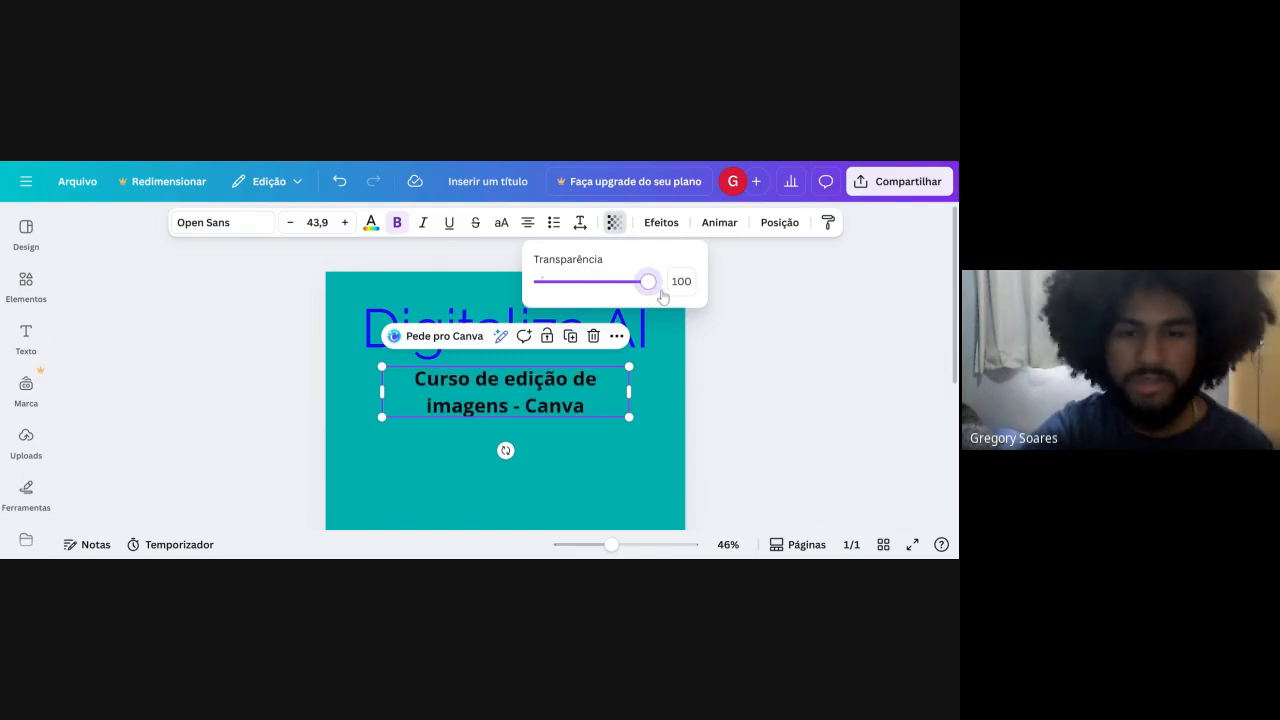
left_click(672, 447)
left_click(672, 447)
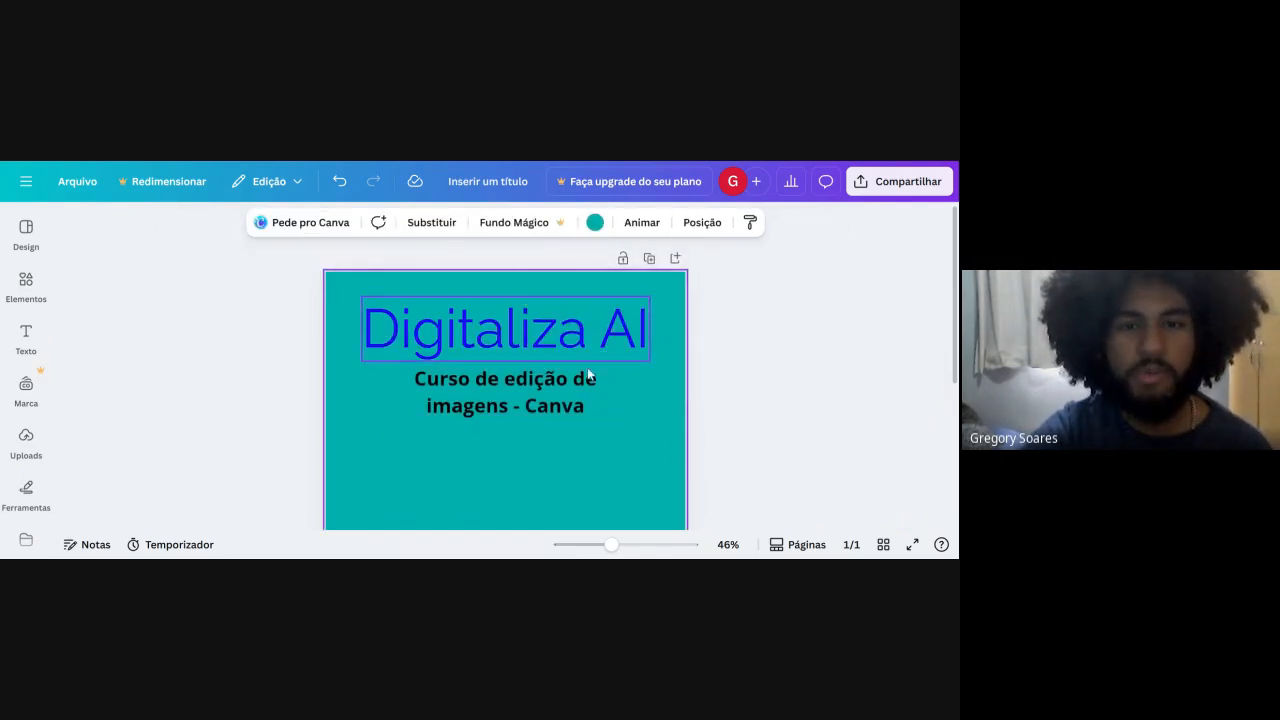
Try the Sombreado text effect on the course subtitle and reset the style to Nenhum.
left_click(540, 392)
left_click(661, 222)
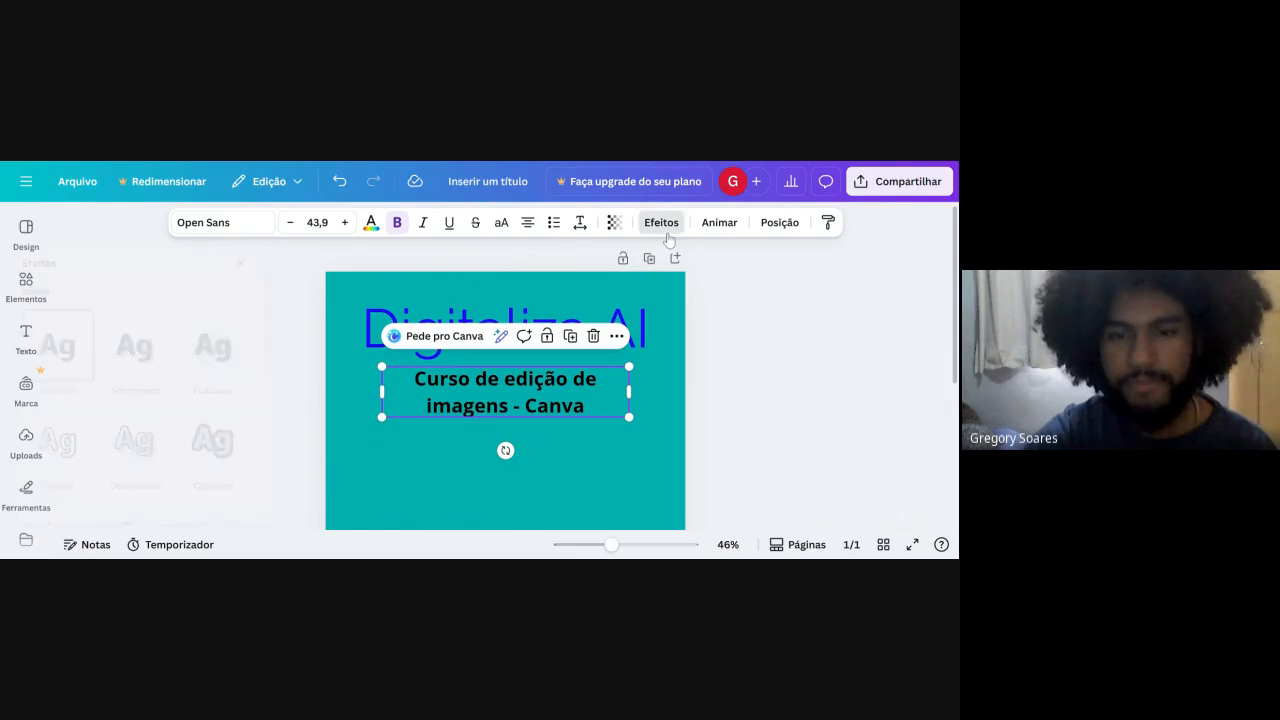
scroll(105, 400, "down", 3)
scroll(108, 397, "up", 4)
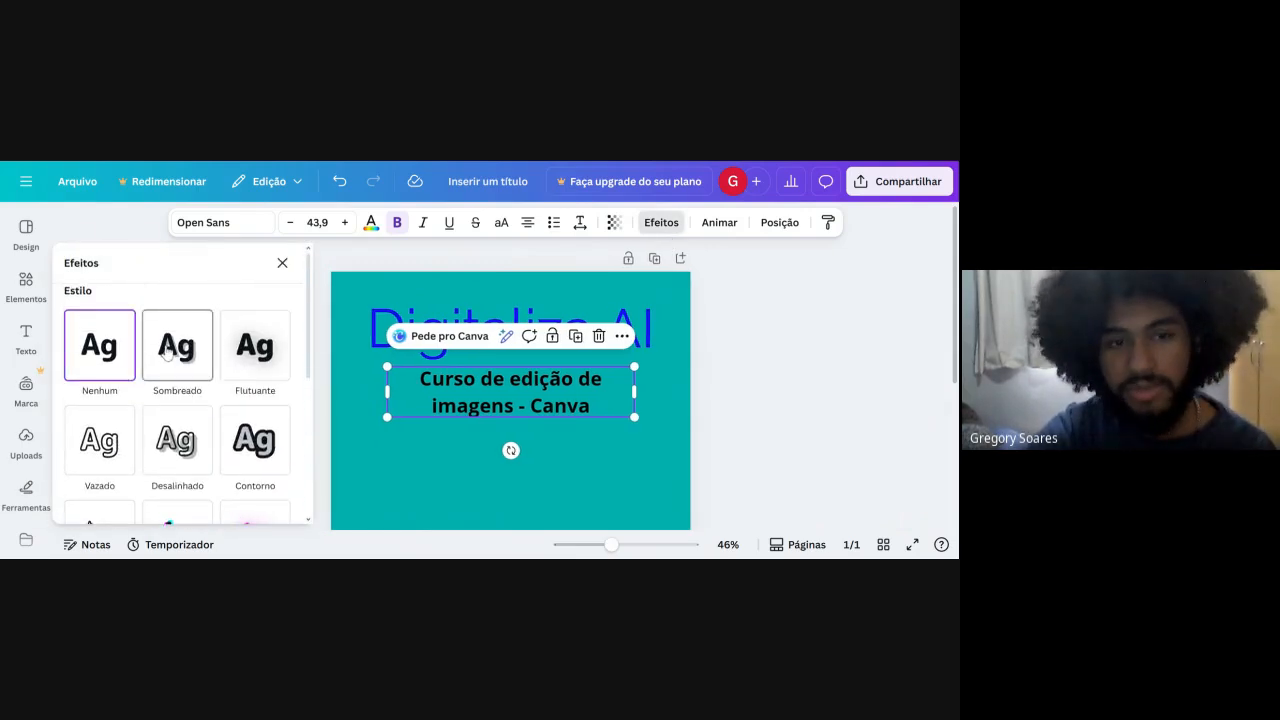
left_click(167, 350)
scroll(150, 420, "down", 2)
scroll(120, 340, "up", 2)
left_click(118, 337)
scroll(137, 409, "down", 1)
Apply the Falha effect to the course subtitle with distance 100 and direction 180, and inspect it up close.
left_click(175, 395)
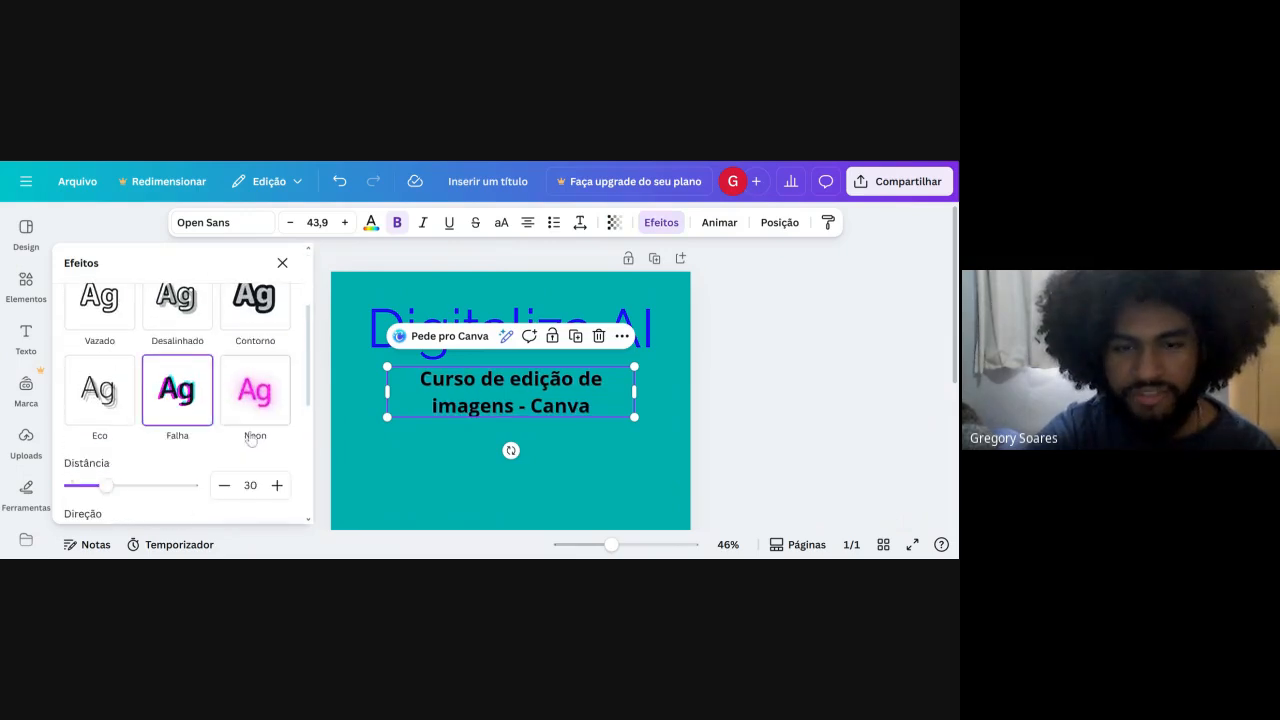
scroll(200, 430, "down", 1)
left_click_drag(143, 466, 228, 468)
left_click_drag(137, 429, 192, 426)
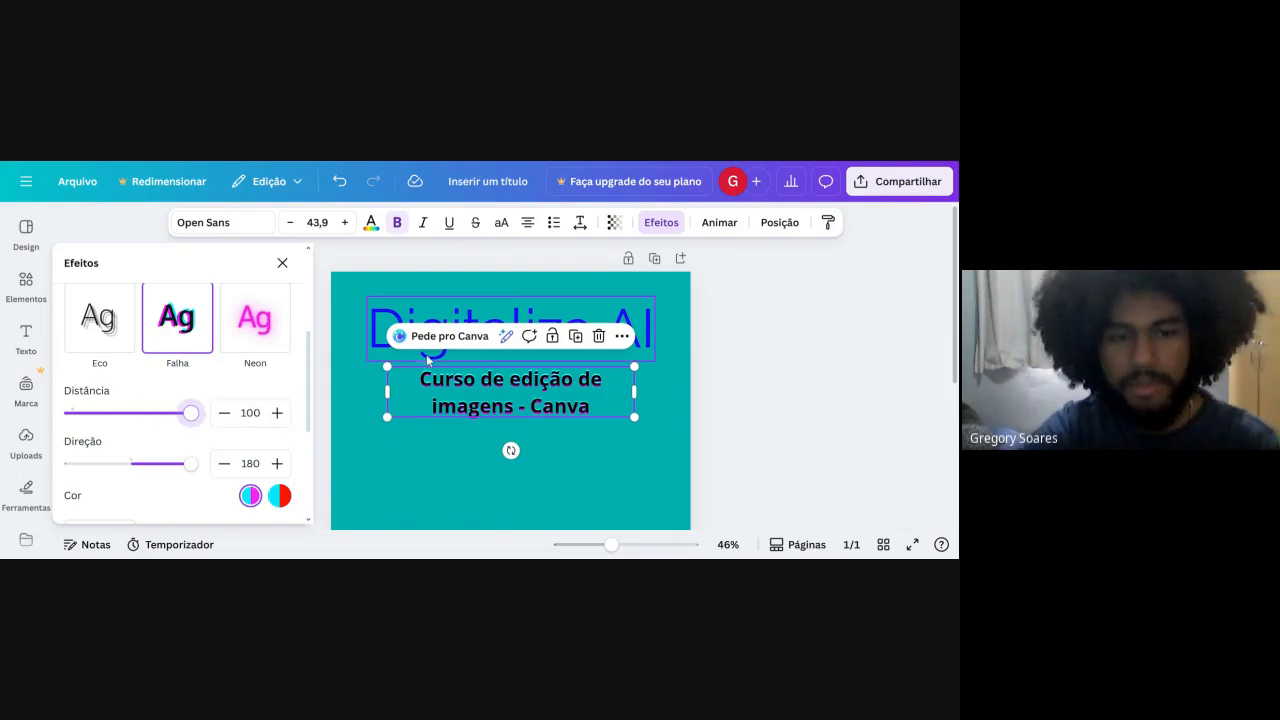
scroll(414, 431, "up", 3)
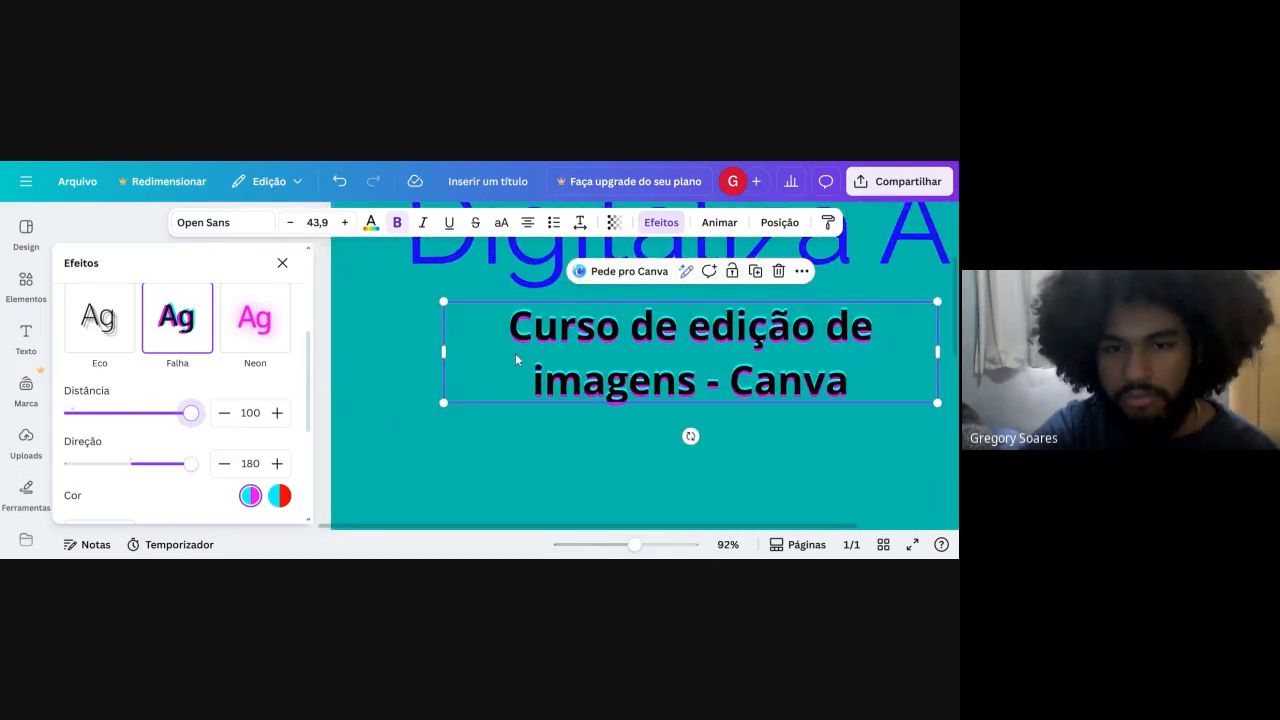
scroll(155, 408, "down", 3)
scroll(155, 408, "up", 2)
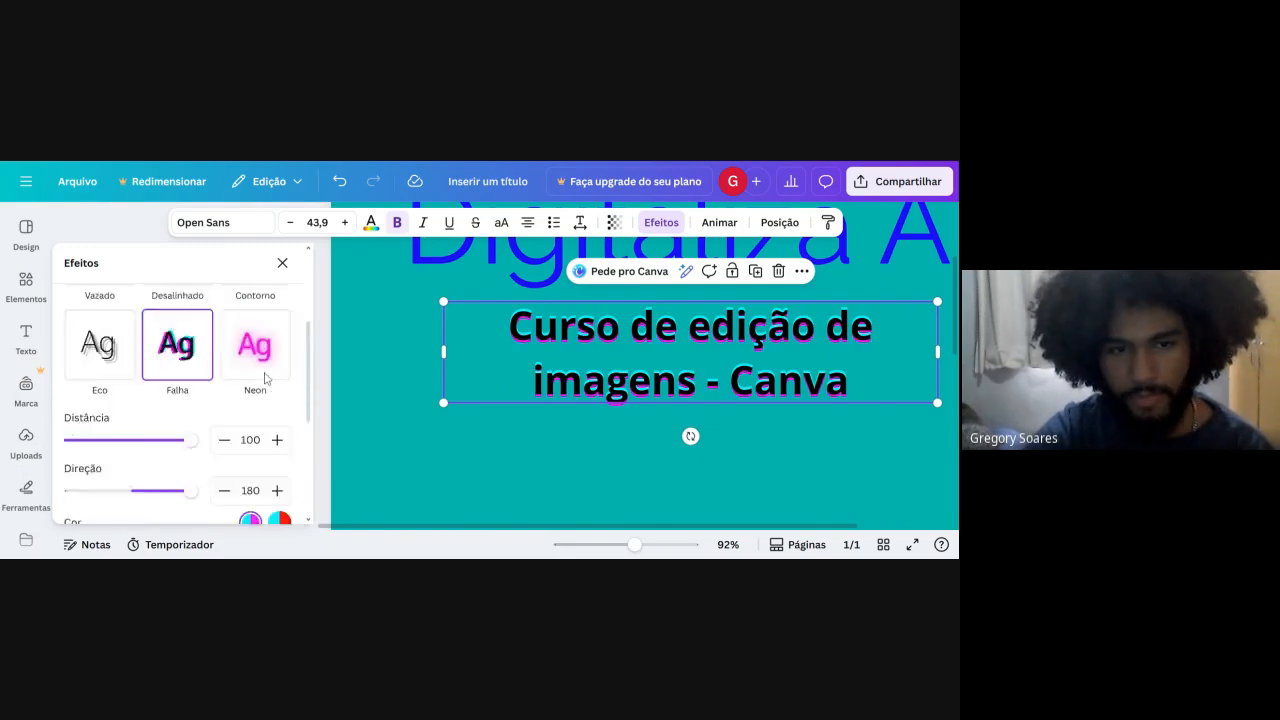
Switch the course subtitle's effect to Neon with intensity 100.
scroll(262, 380, "up", 4)
left_click(249, 487)
scroll(249, 484, "down", 5)
scroll(220, 437, "up", 3)
left_click_drag(141, 412, 240, 448)
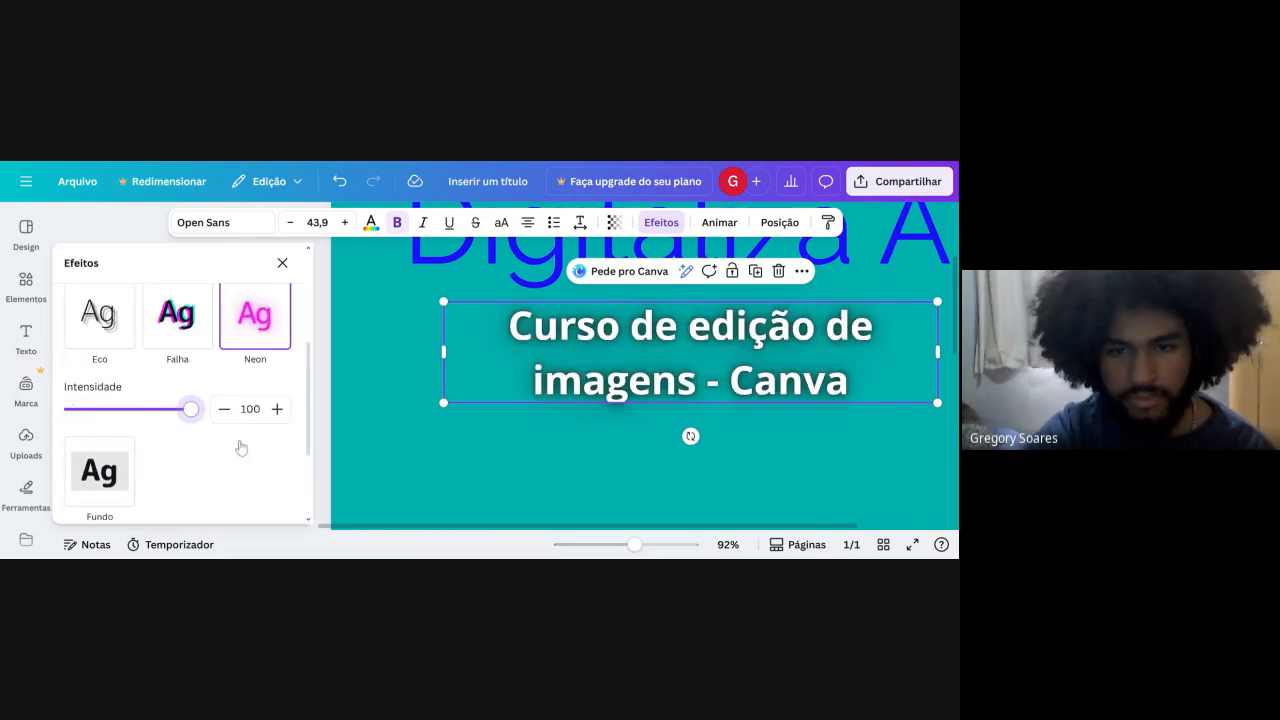
Remove the text effect from the course subtitle by choosing the Nenhum style.
left_click(125, 349)
scroll(150, 380, "up", 3)
scroll(254, 350, "up", 1)
scroll(200, 350, "down", 1)
scroll(177, 346, "up", 1)
left_click(129, 341)
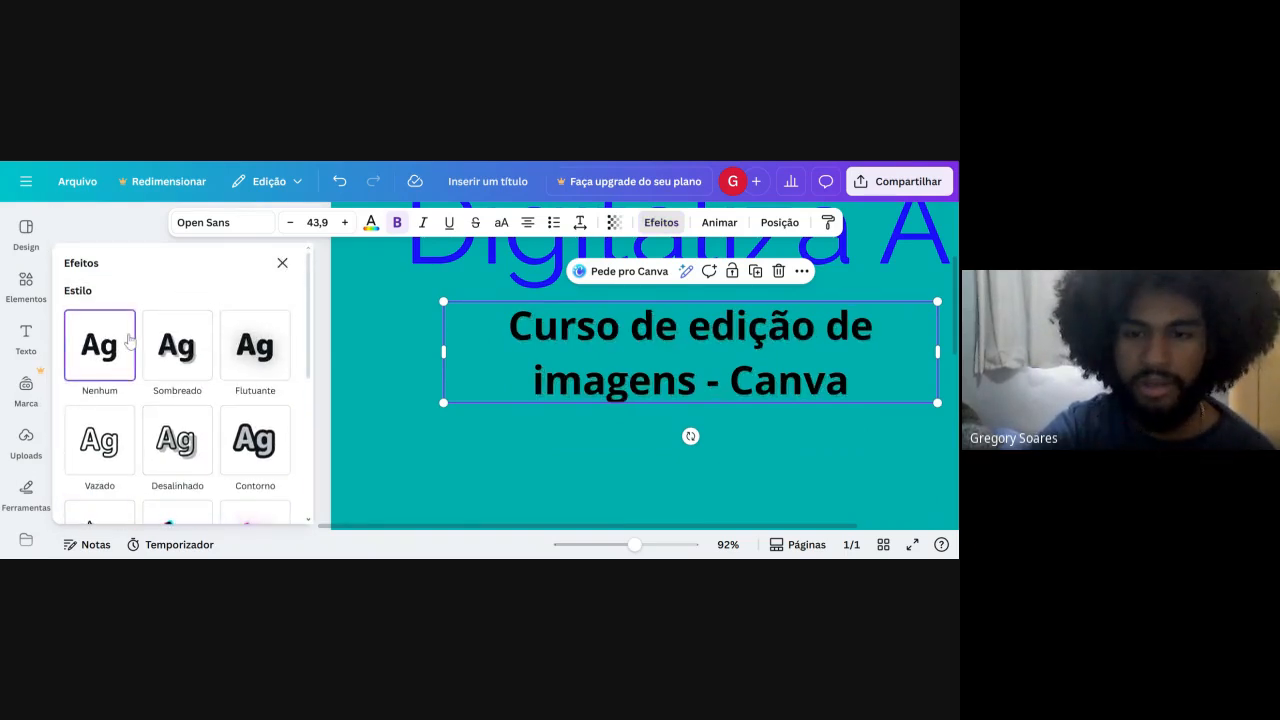
Open the subtitle's animation options and turn the "Aparecer ao clicar" setting on and off again.
left_click(720, 223)
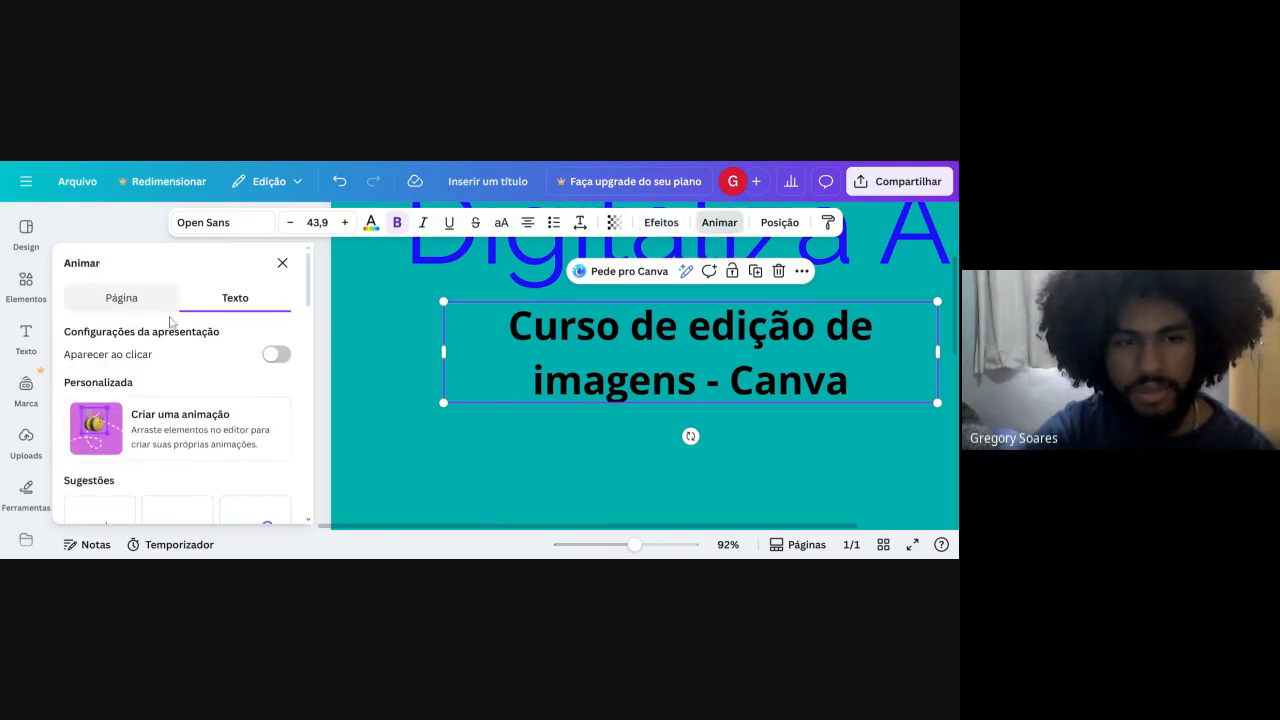
scroll(175, 330, "down", 2)
scroll(200, 355, "up", 2)
left_click(268, 358)
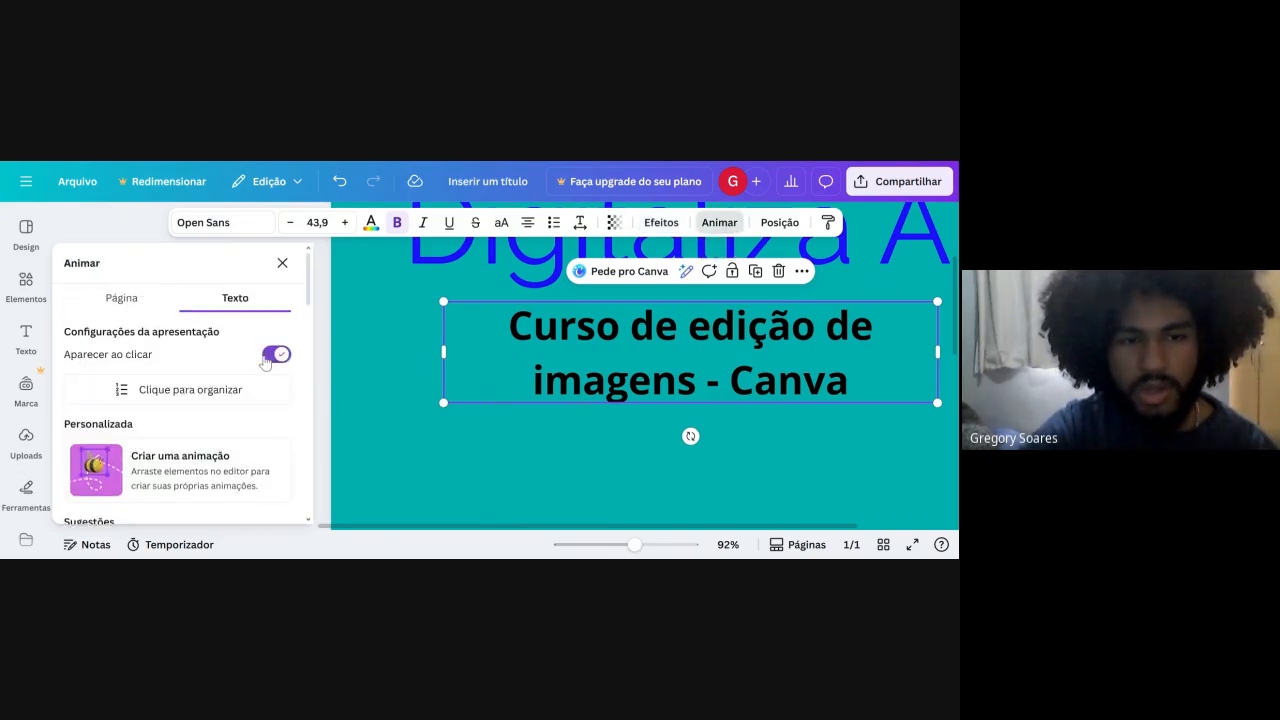
scroll(266, 360, "down", 2)
left_click(277, 283)
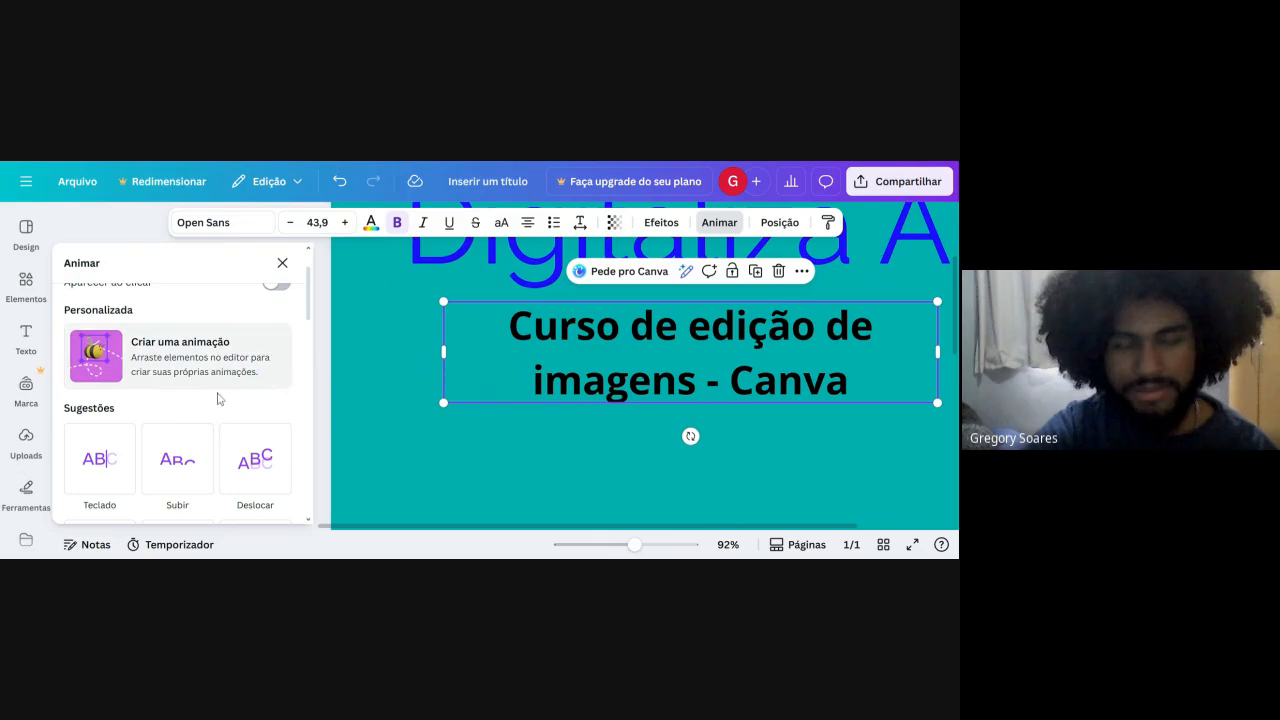
Preview the suggested text animations Teclado, Subir and Deslocar on the course subtitle.
left_click(157, 434)
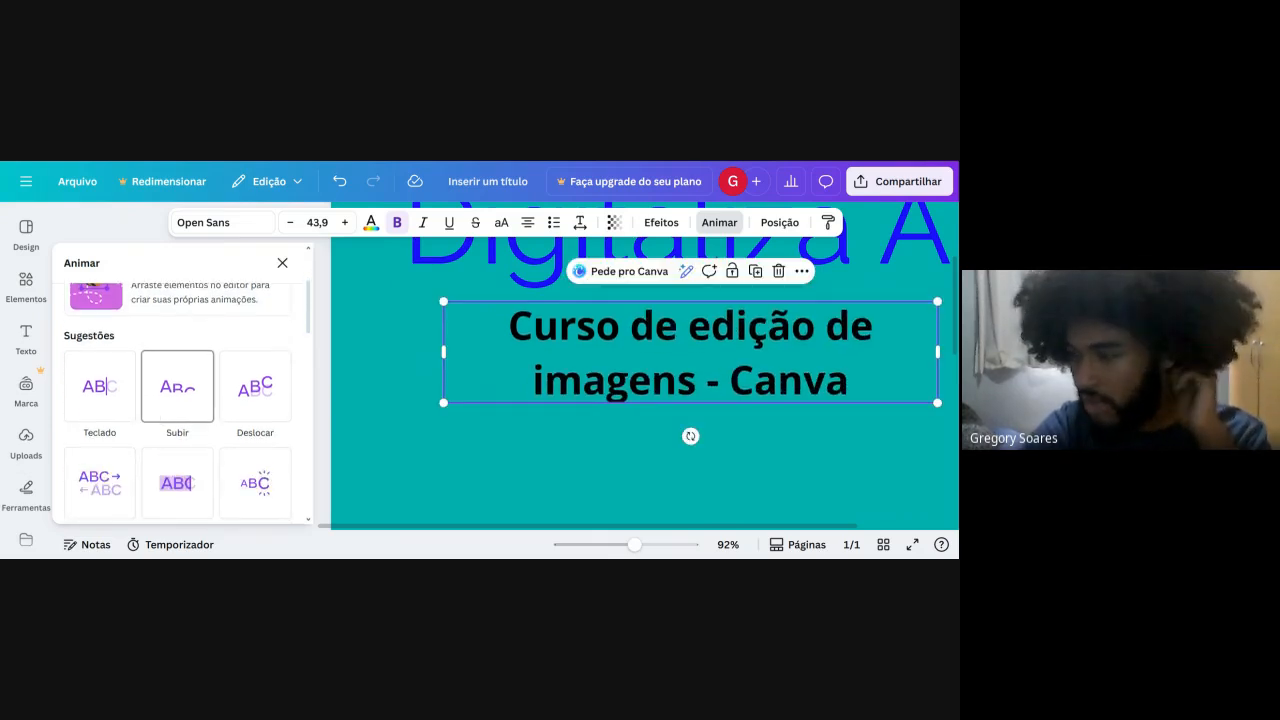
left_click(88, 418)
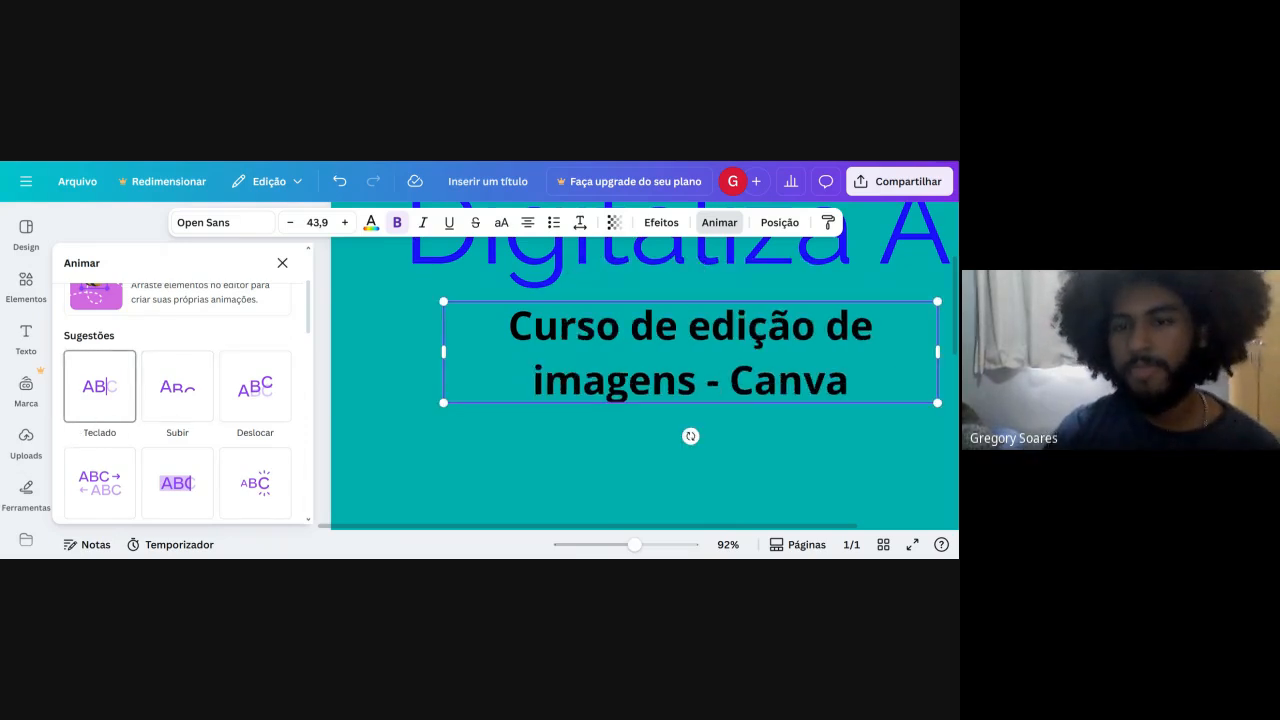
left_click(163, 416)
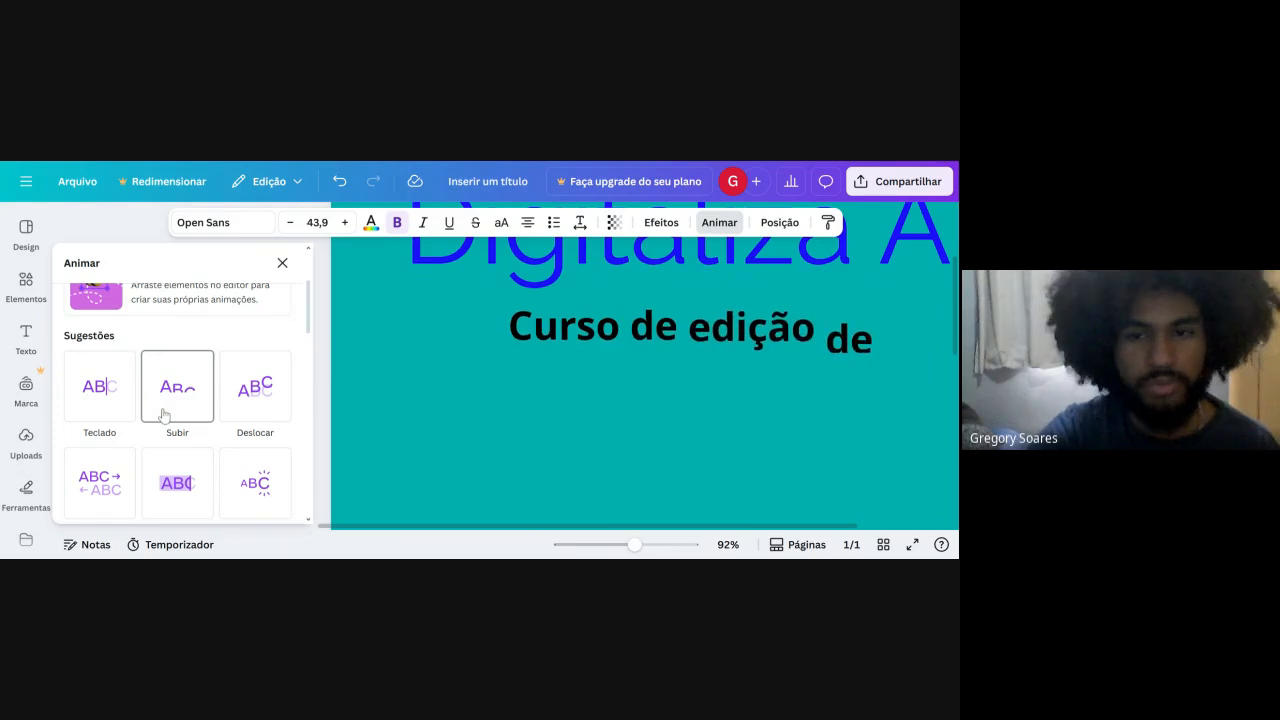
left_click(261, 420)
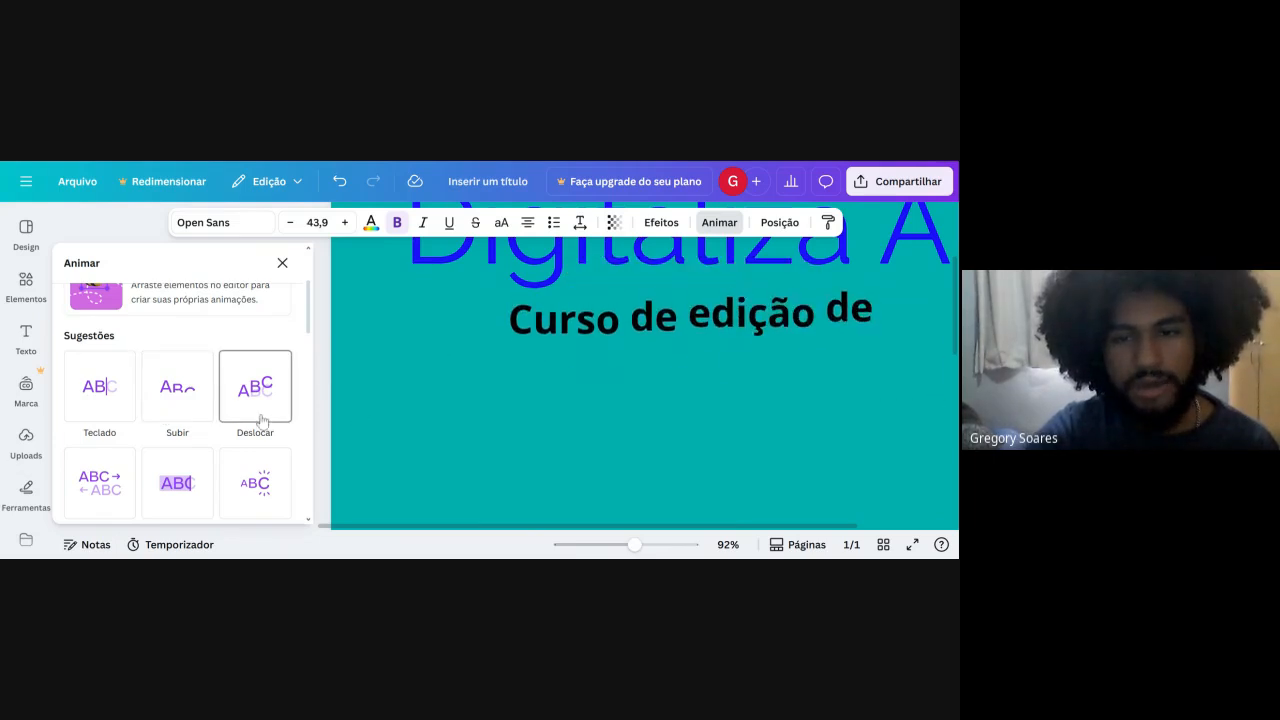
scroll(258, 420, "down", 3)
left_click(252, 329)
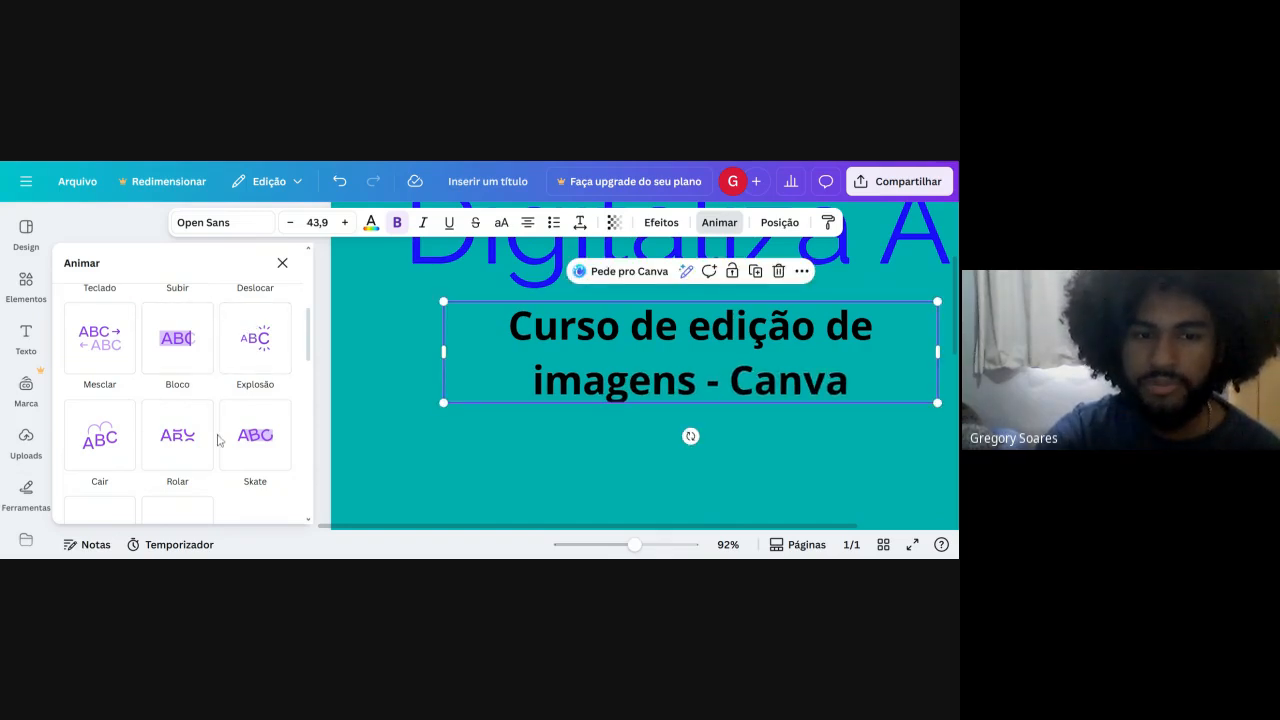
Apply the Rolar text animation to the course subtitle and close the animation options.
left_click(181, 452)
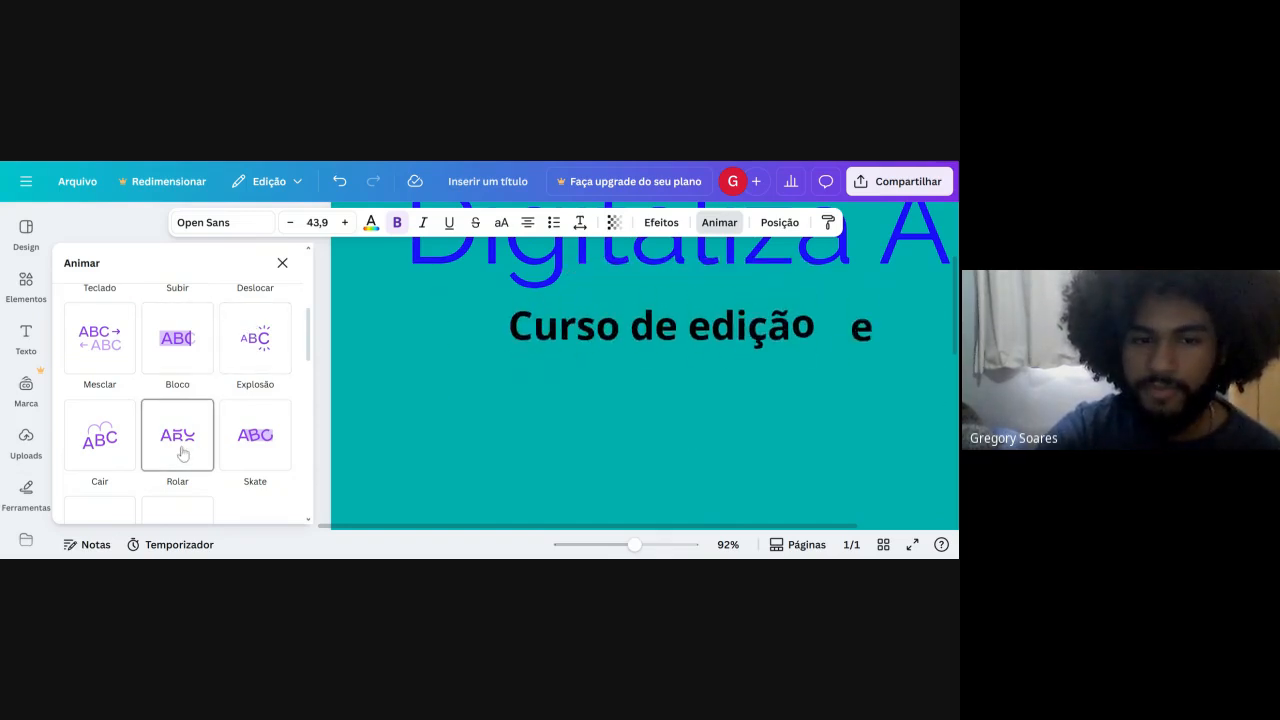
left_click(180, 449)
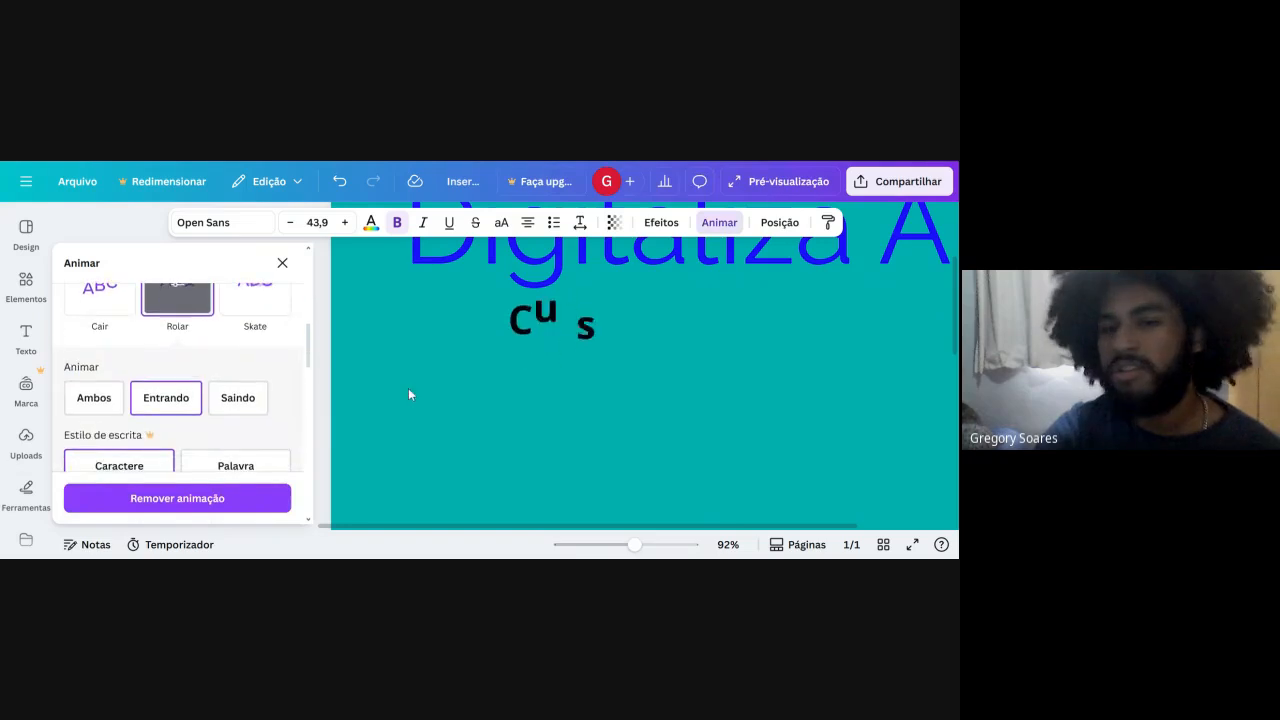
left_click(381, 407)
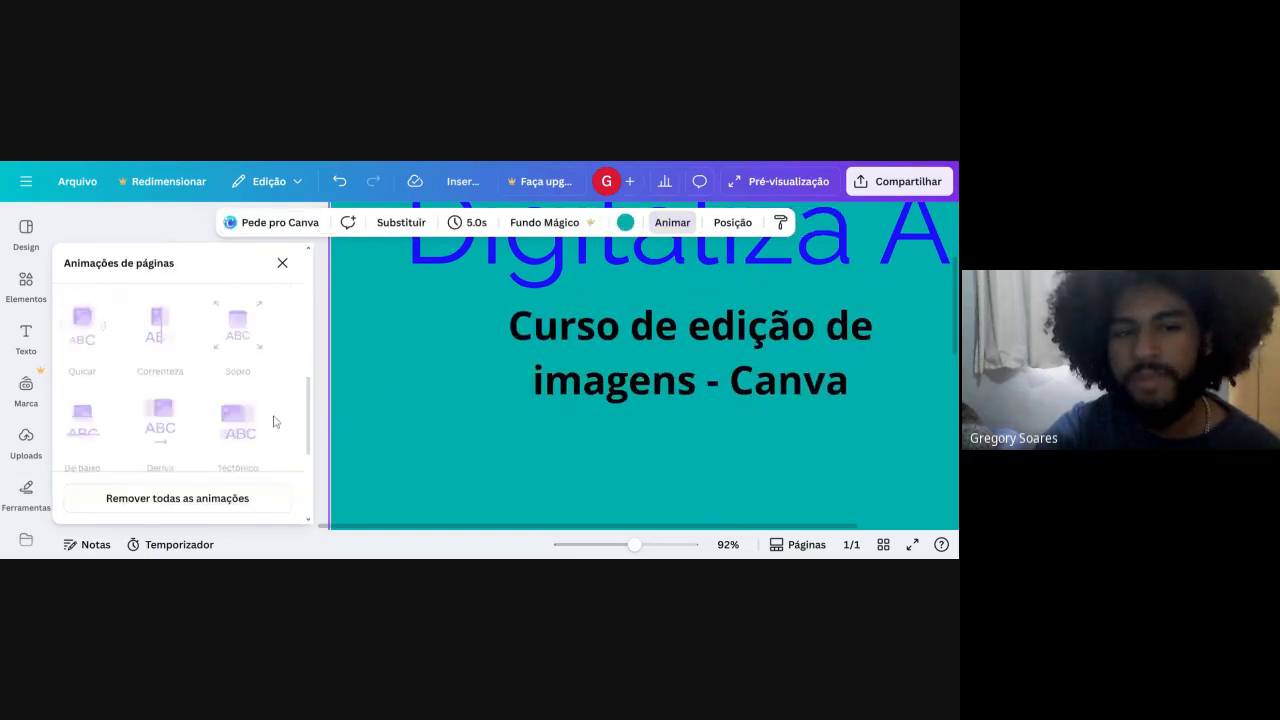
left_click(286, 265)
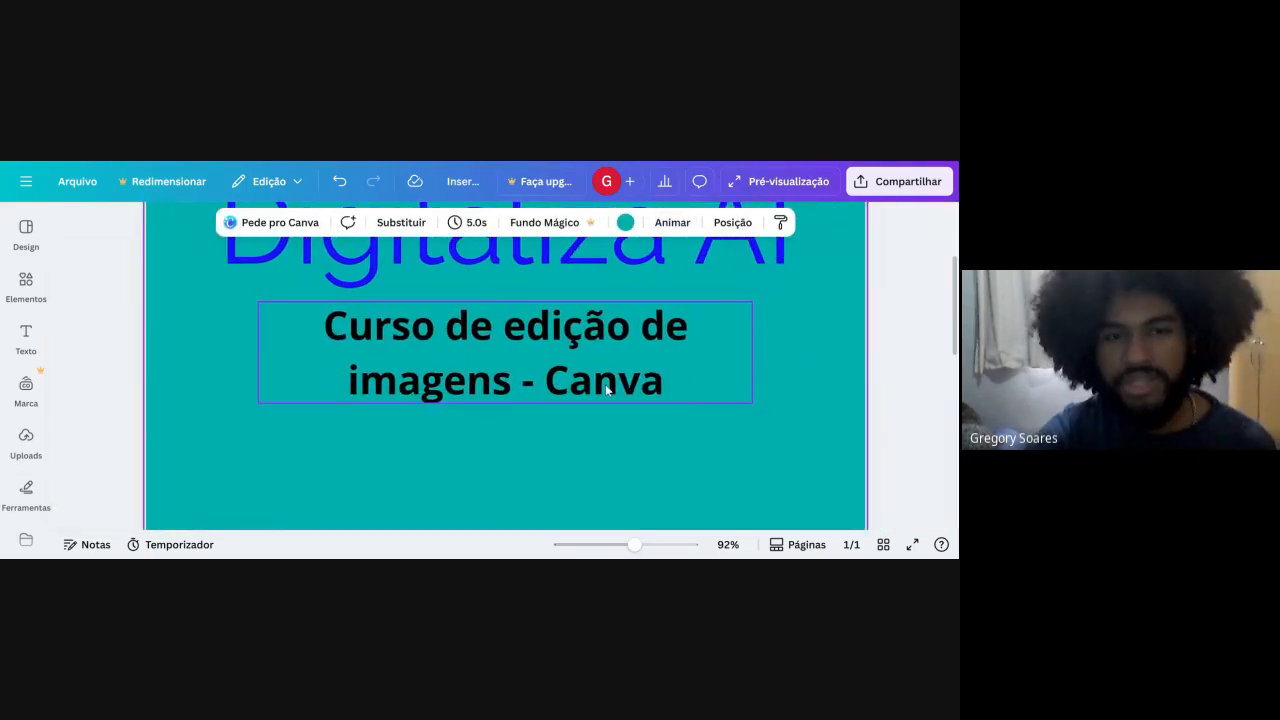
Undo the subtitle's animation and latest effect changes, then redo them all to restore the Rolar animation.
left_click(340, 182)
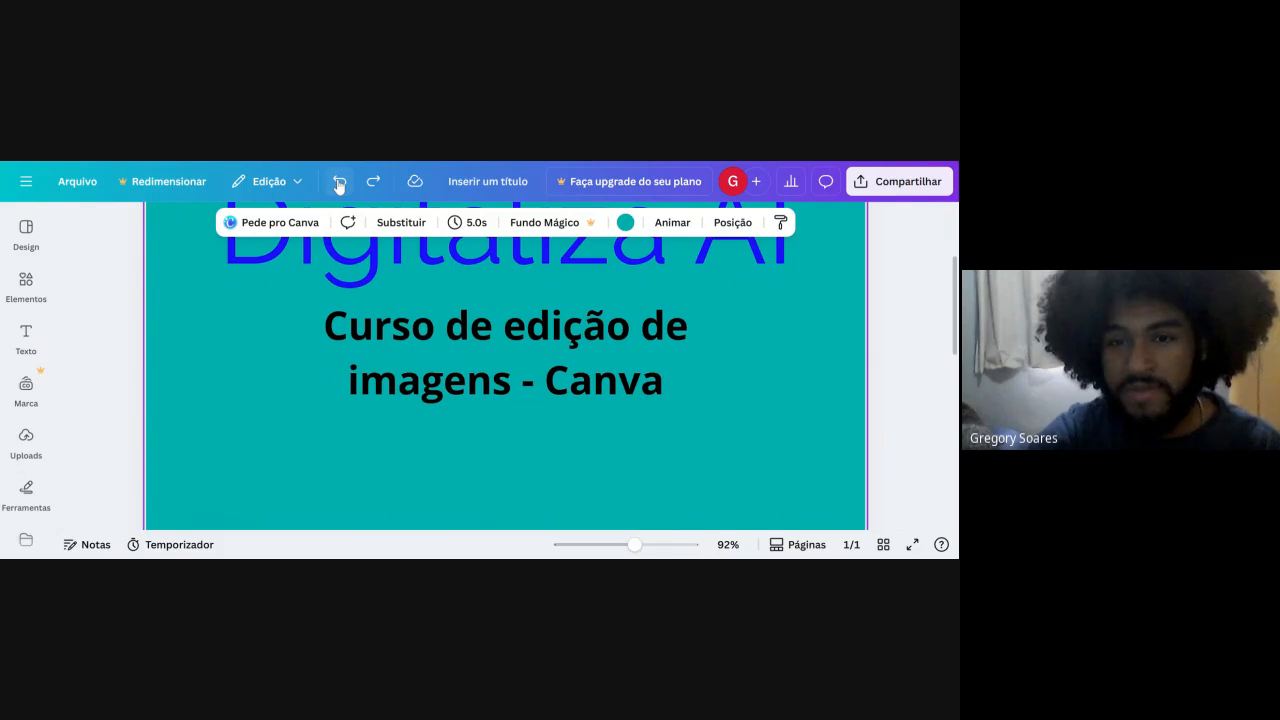
left_click(340, 183)
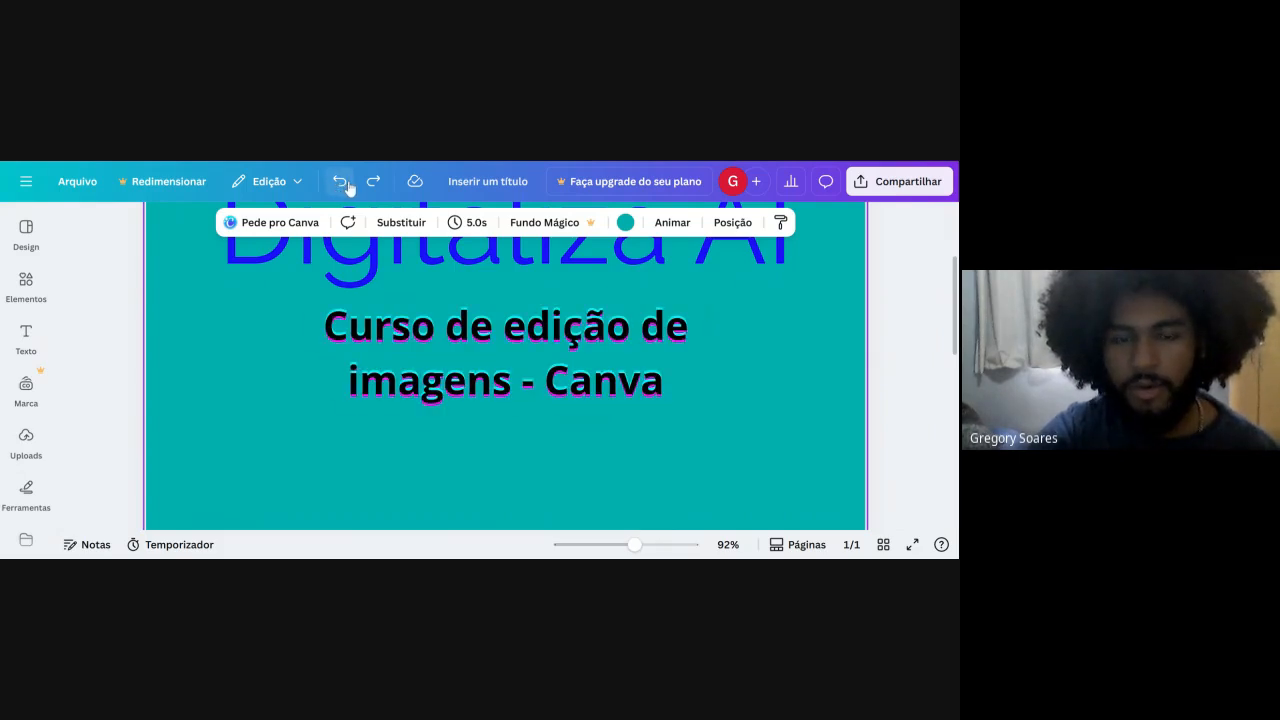
left_click(349, 189)
left_click(378, 188)
left_click(376, 184)
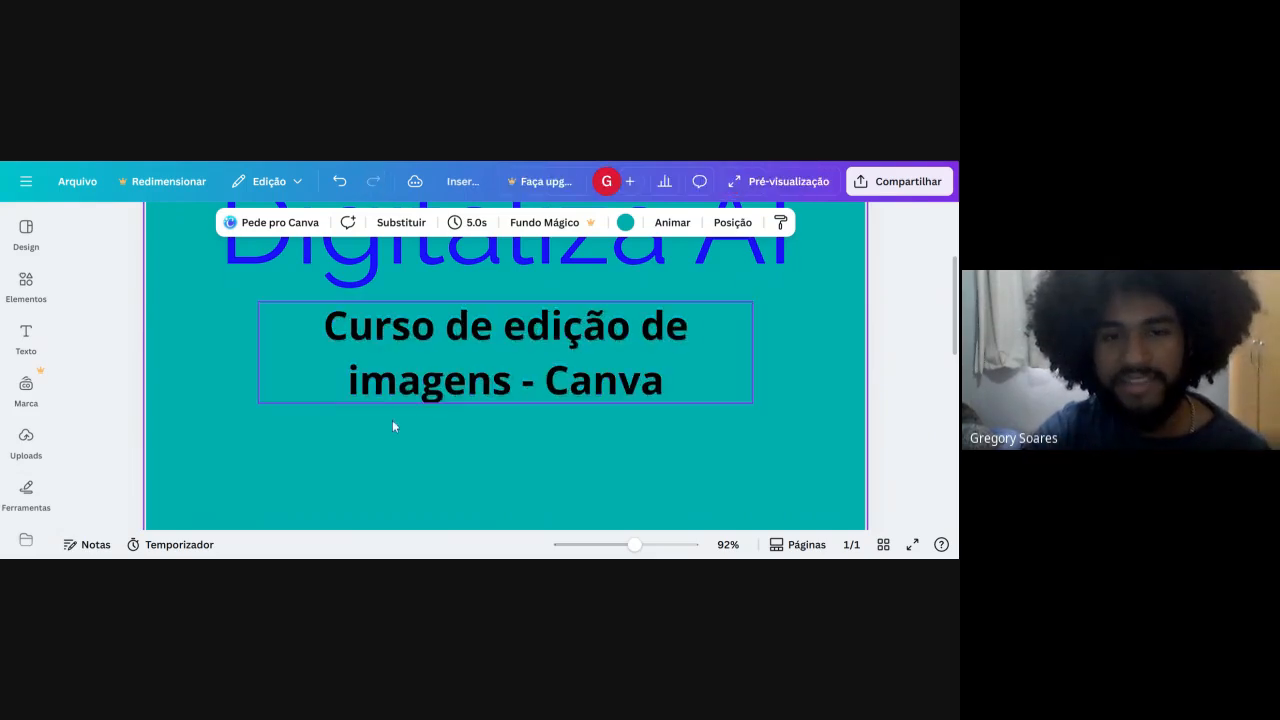
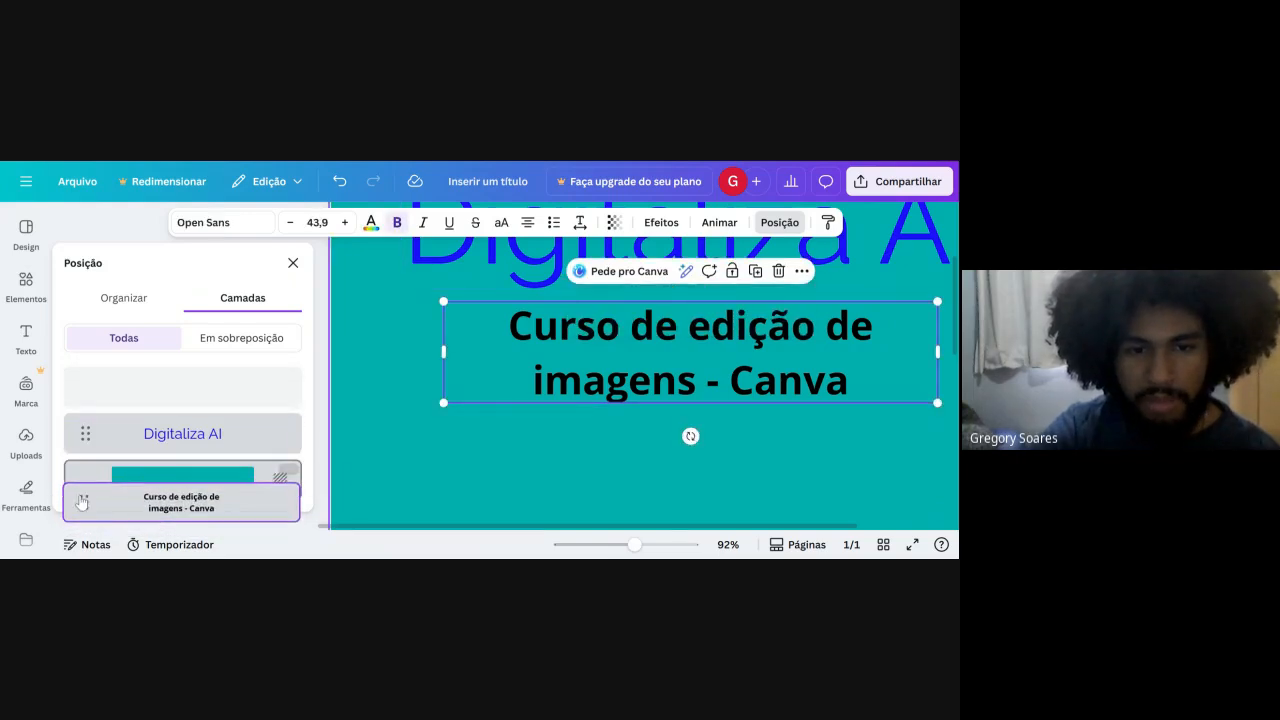
Copy the course subtitle's style onto the "Digitaliza AI" title, undo it, and close the position options.
scroll(795, 350, "up", 3)
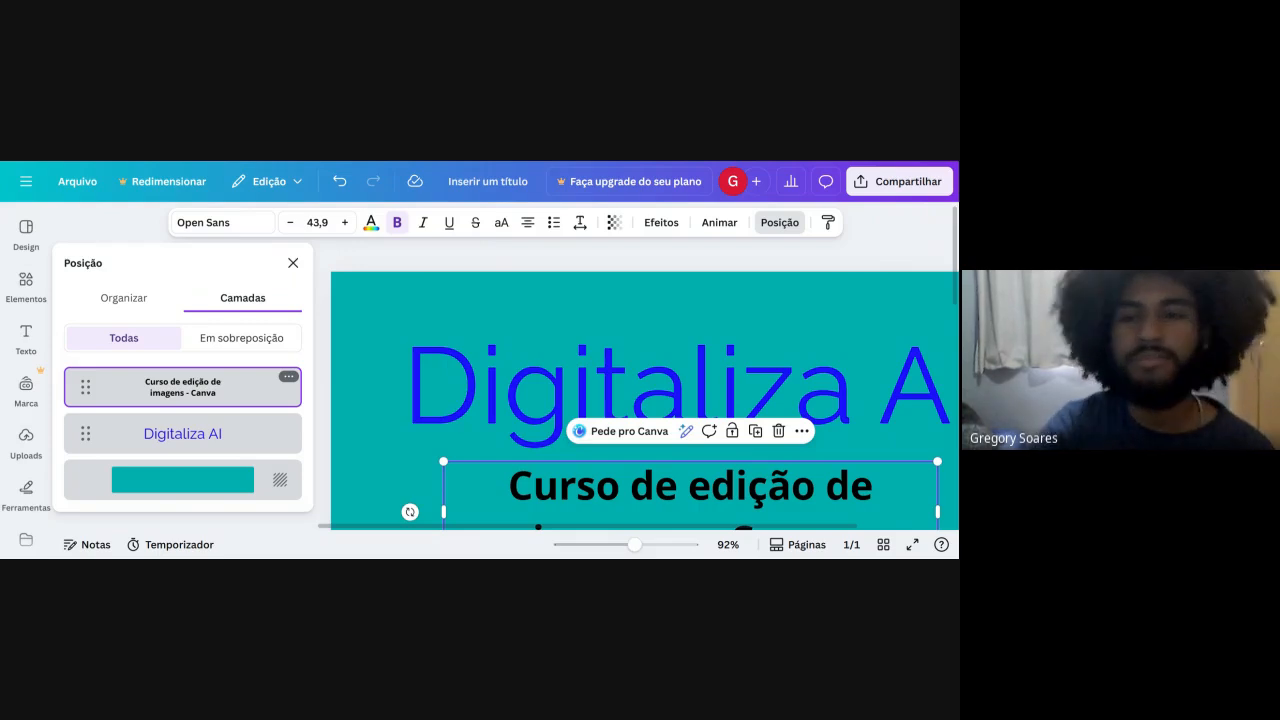
left_click(826, 224)
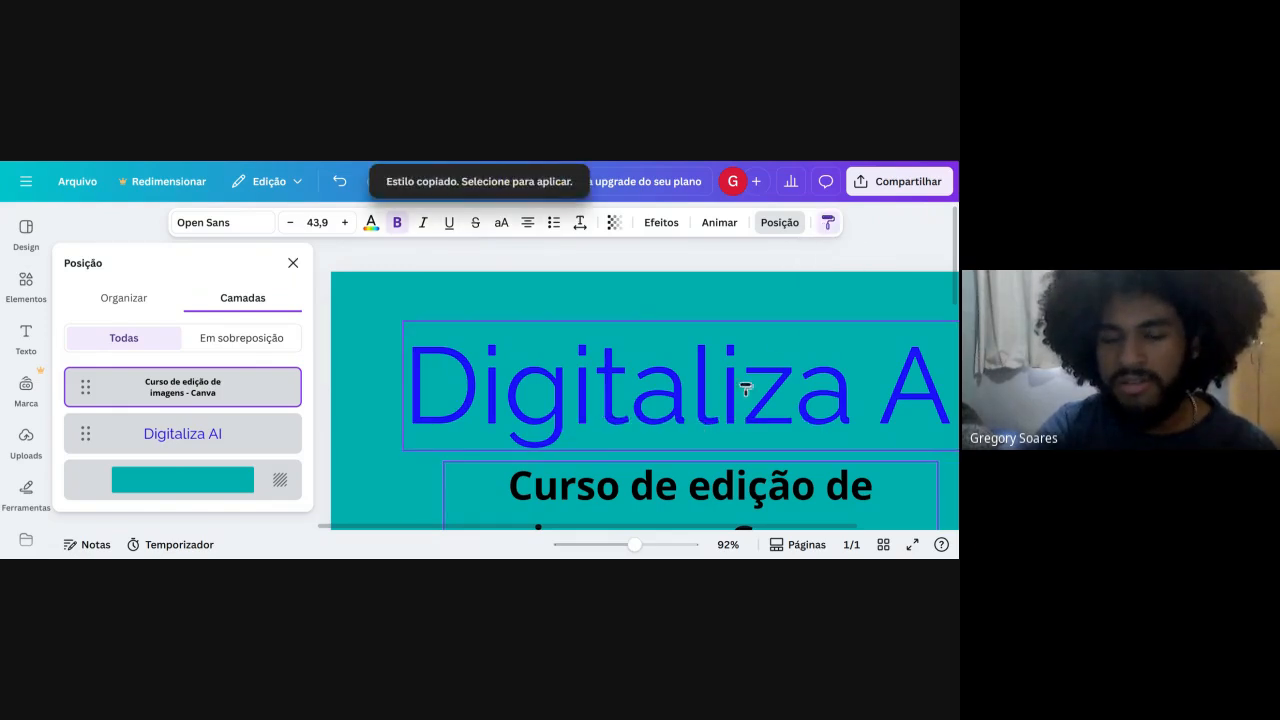
scroll(745, 388, "down", 3)
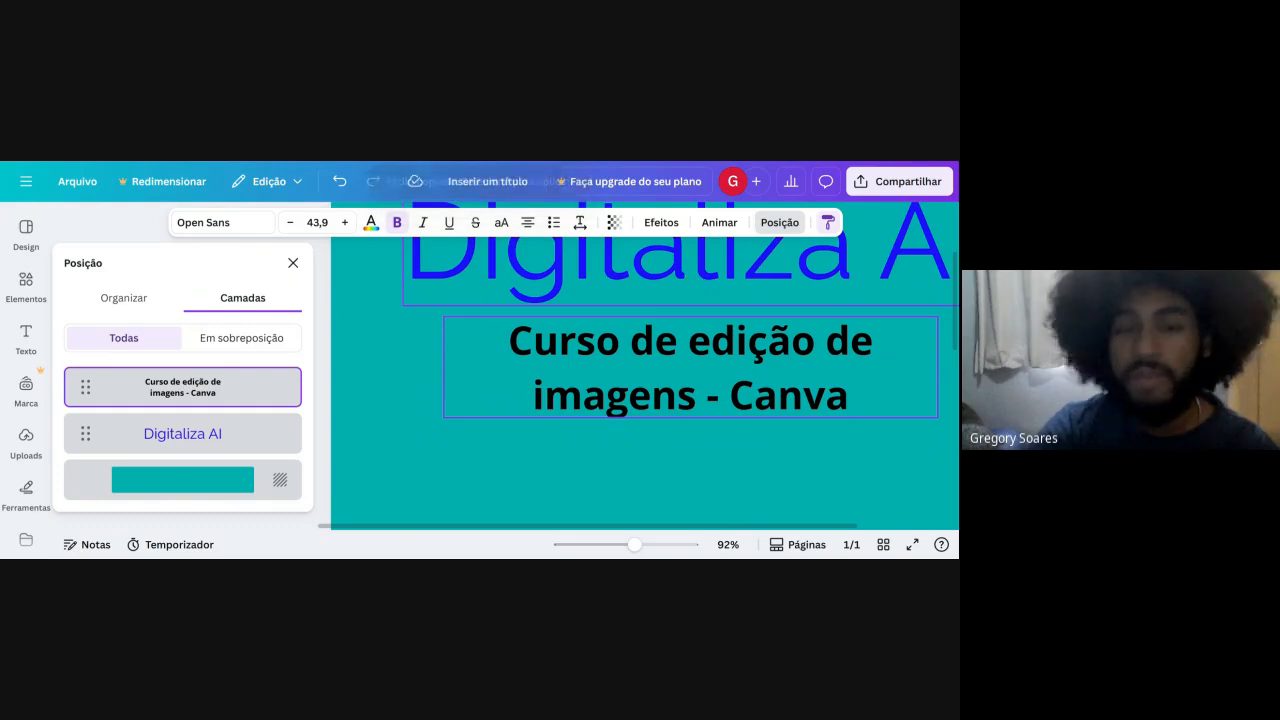
left_click(680, 250)
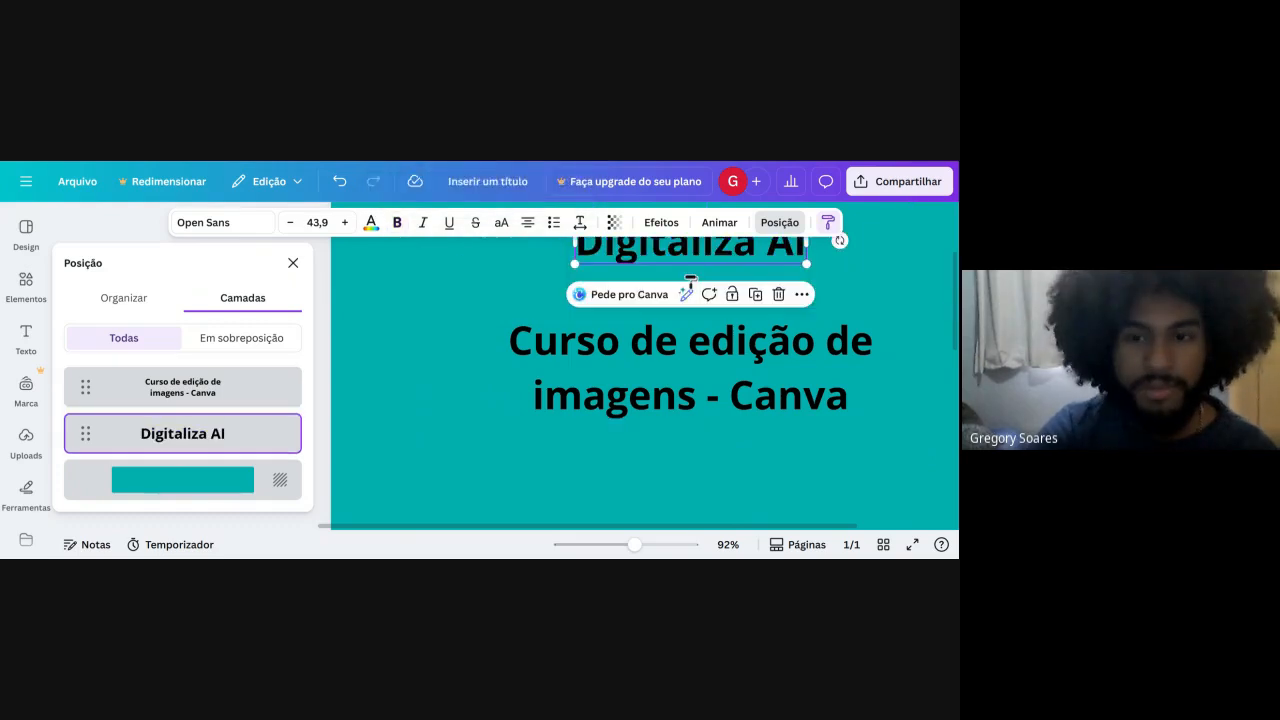
scroll(692, 285, "up", 2)
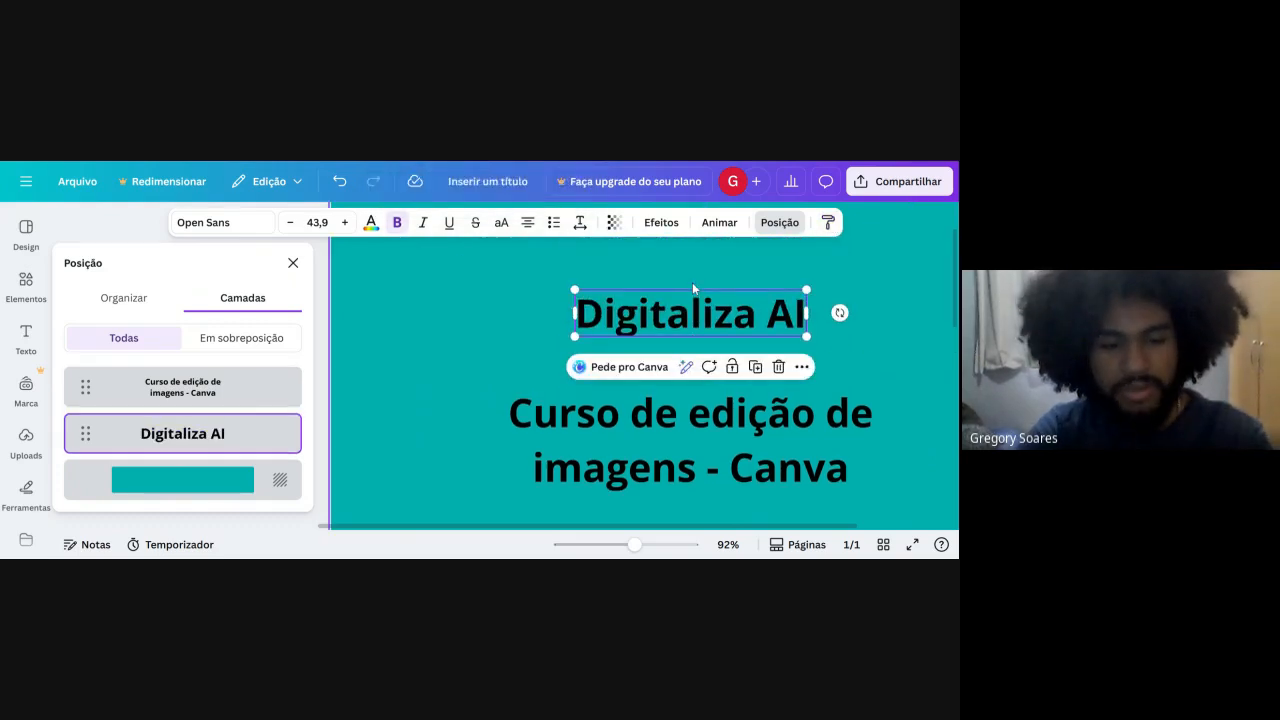
key("ctrl+z")
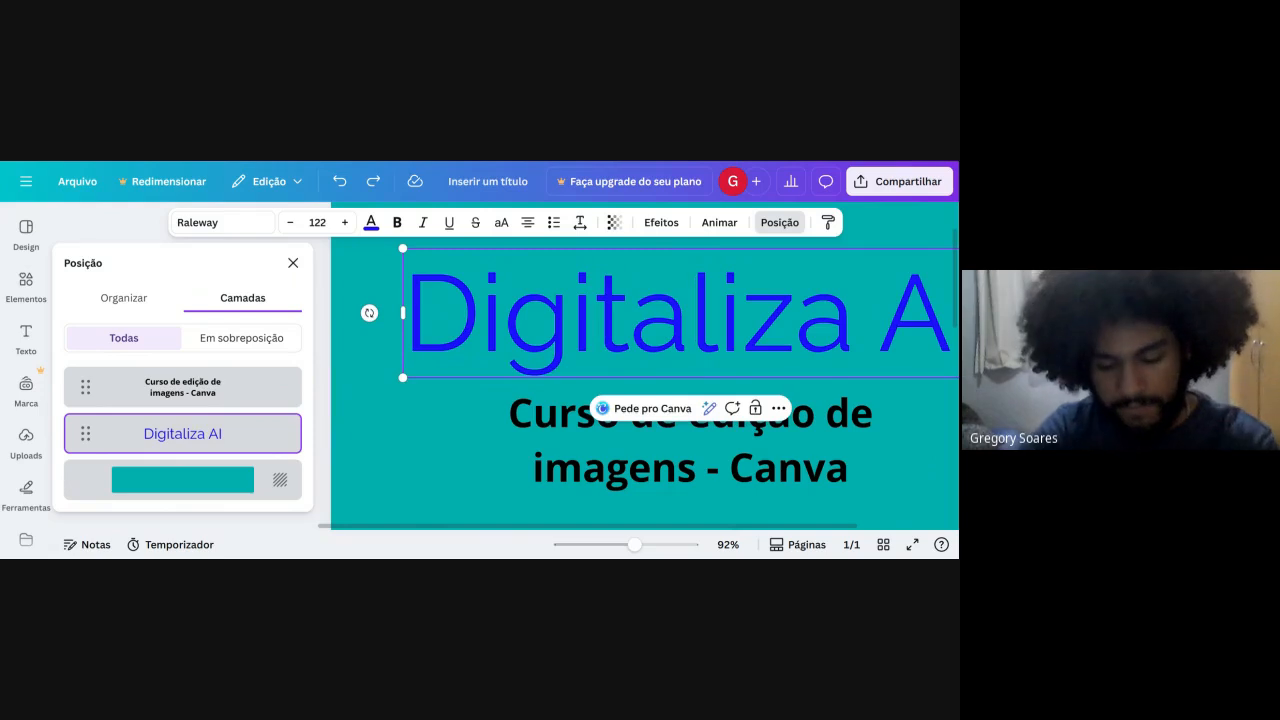
left_click(287, 274)
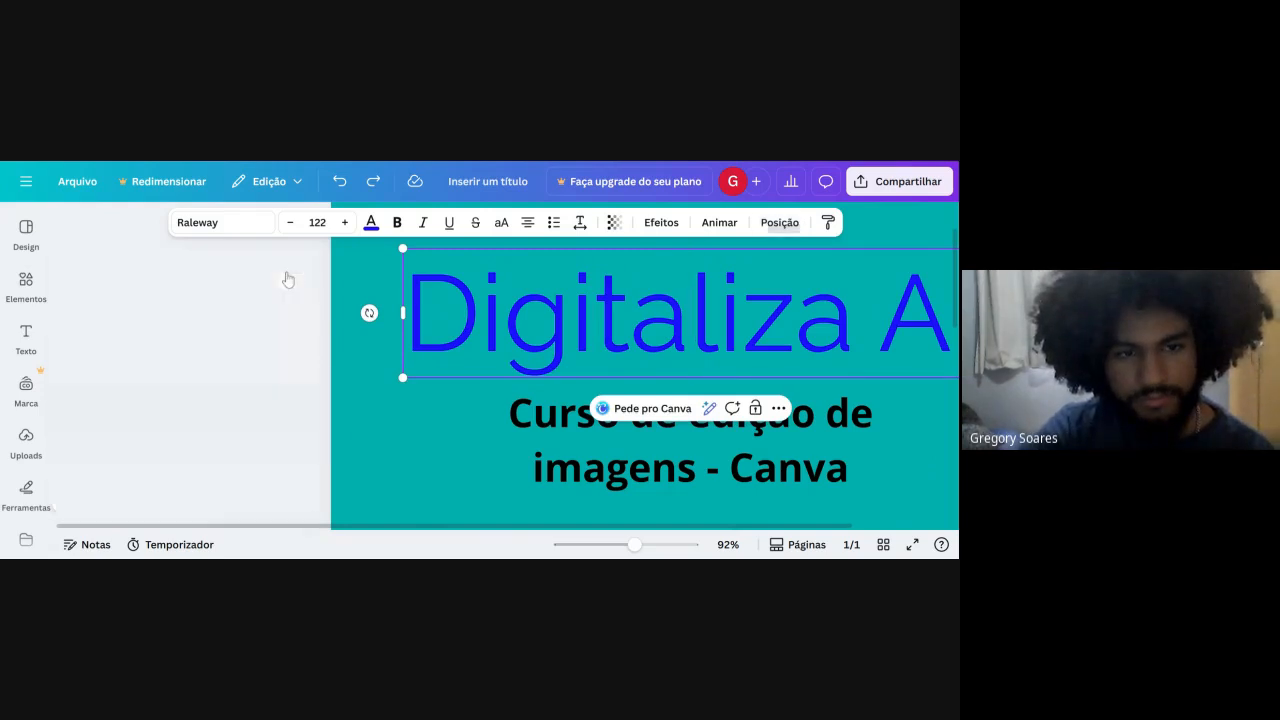
Deselect the title and search the elements library for Moldura using the suggested search term.
scroll(503, 300, "down", 3)
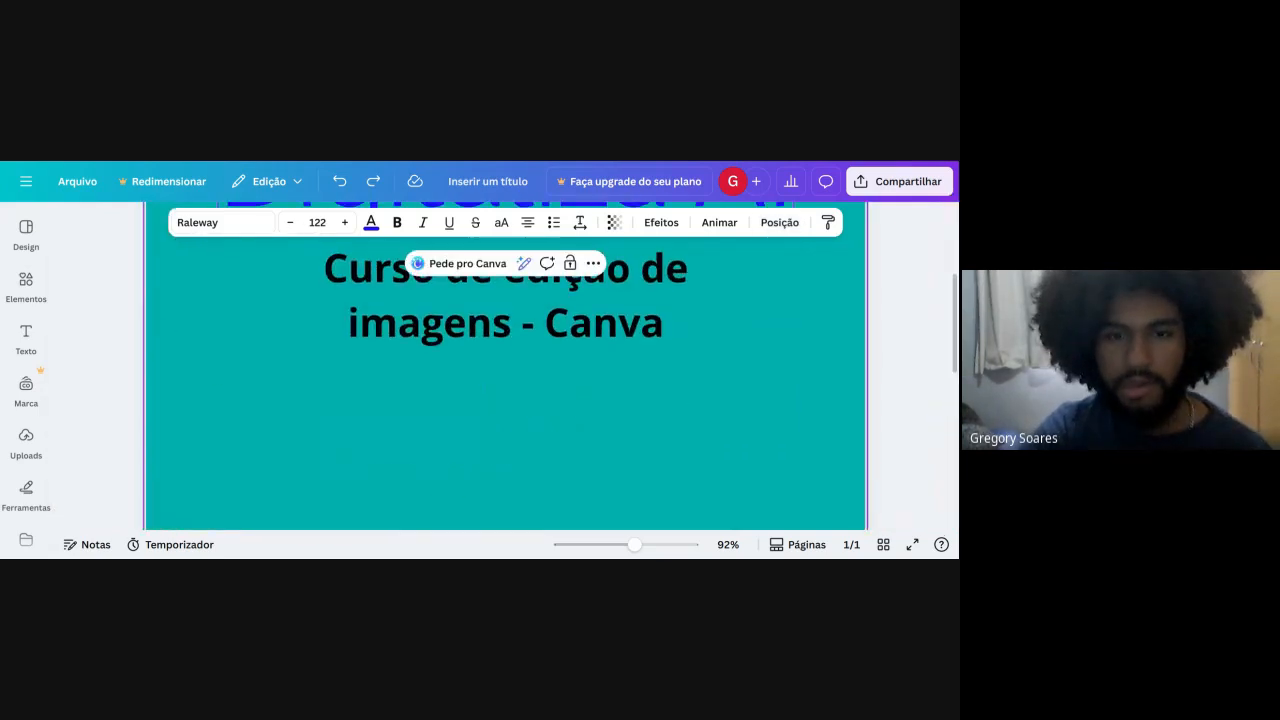
left_click(170, 332)
left_click(26, 282)
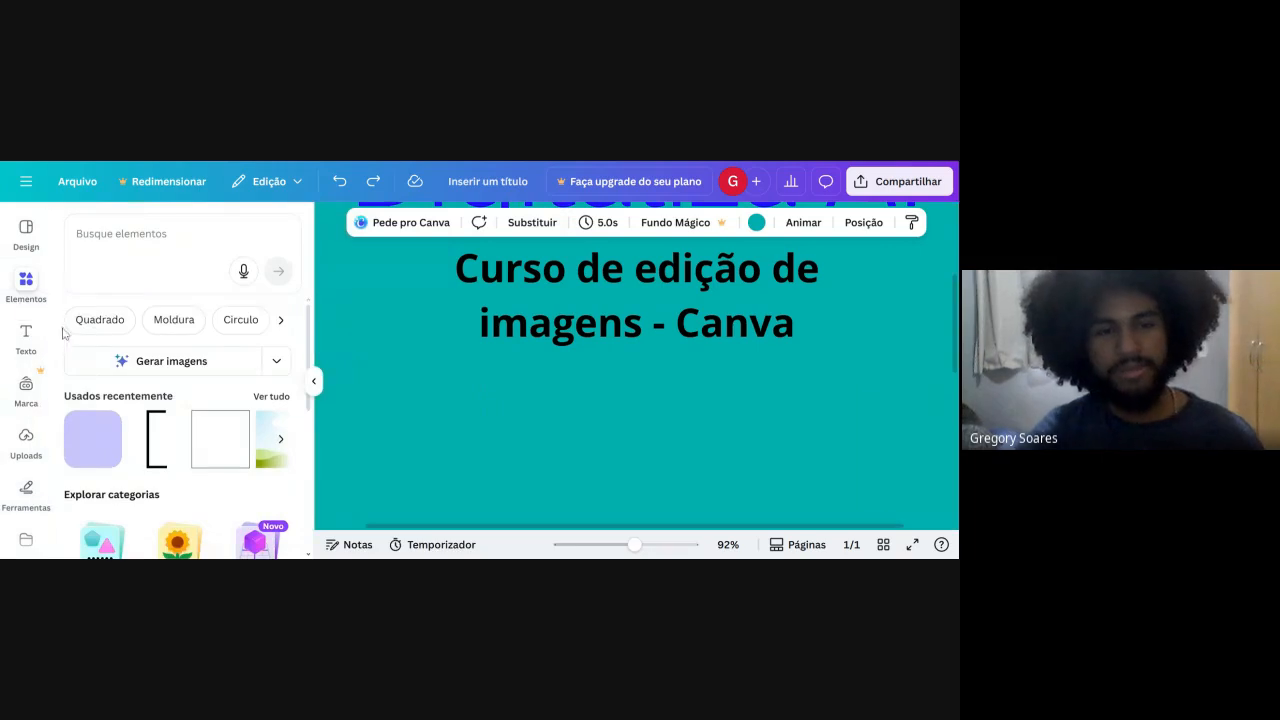
scroll(120, 360, "down", 1)
scroll(140, 365, "up", 1)
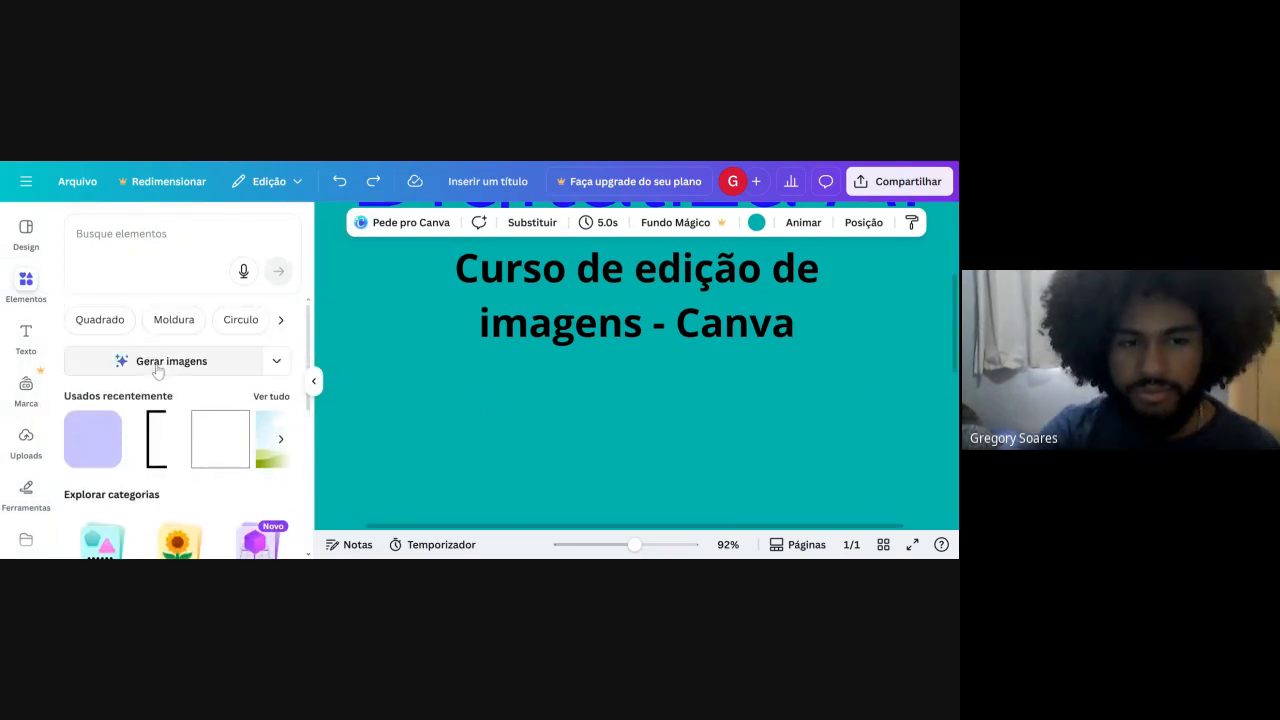
scroll(324, 376, "up", 1)
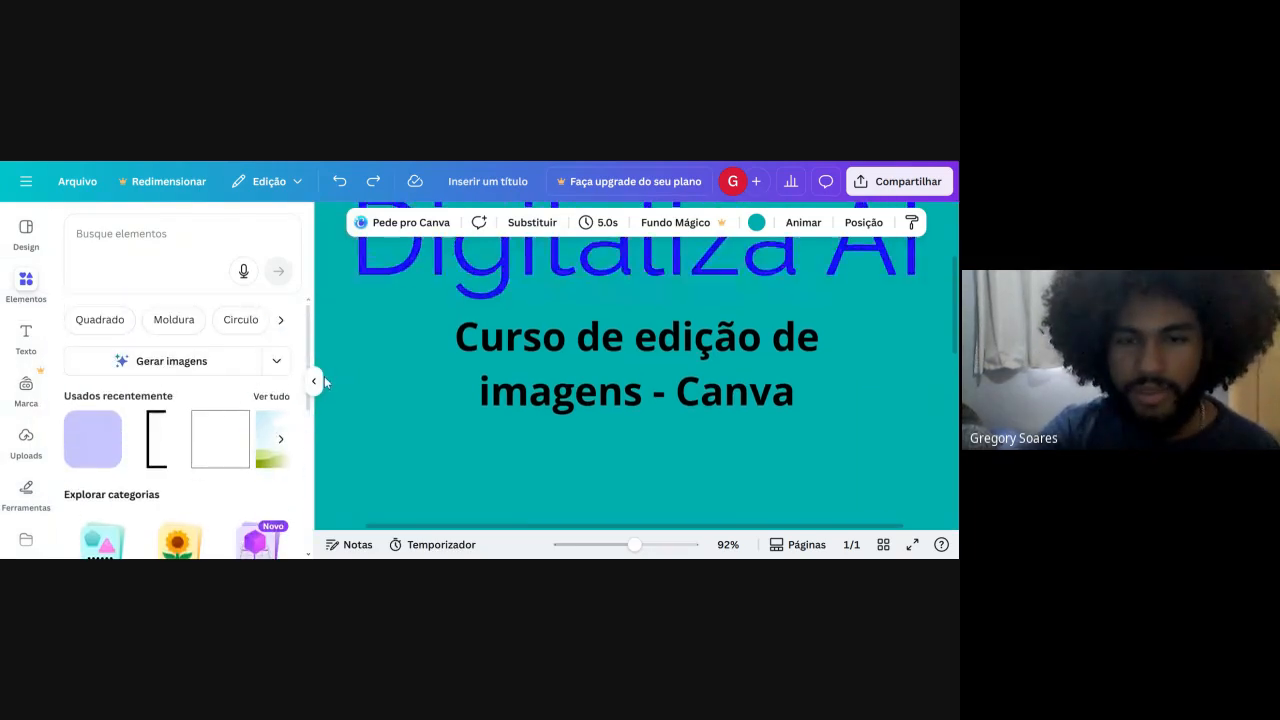
left_click(152, 326)
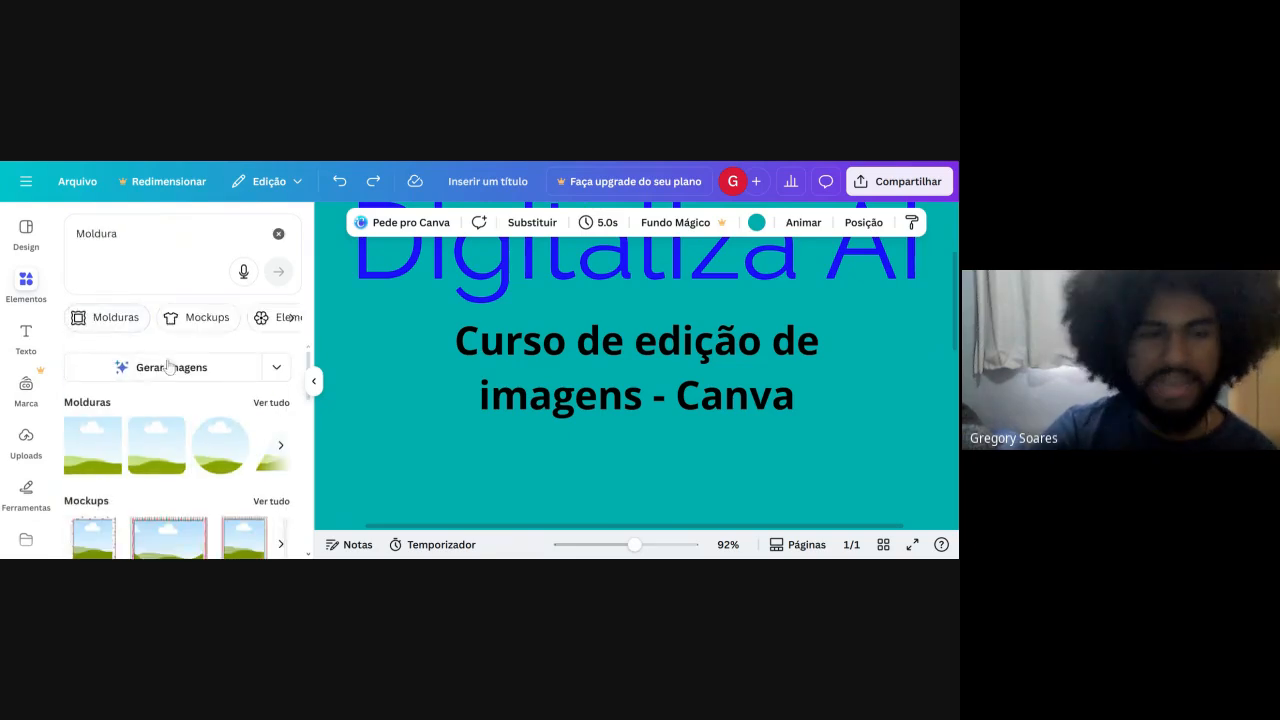
Browse the available frames and add the heart-shaped frame to the post.
scroll(89, 434, "down", 4)
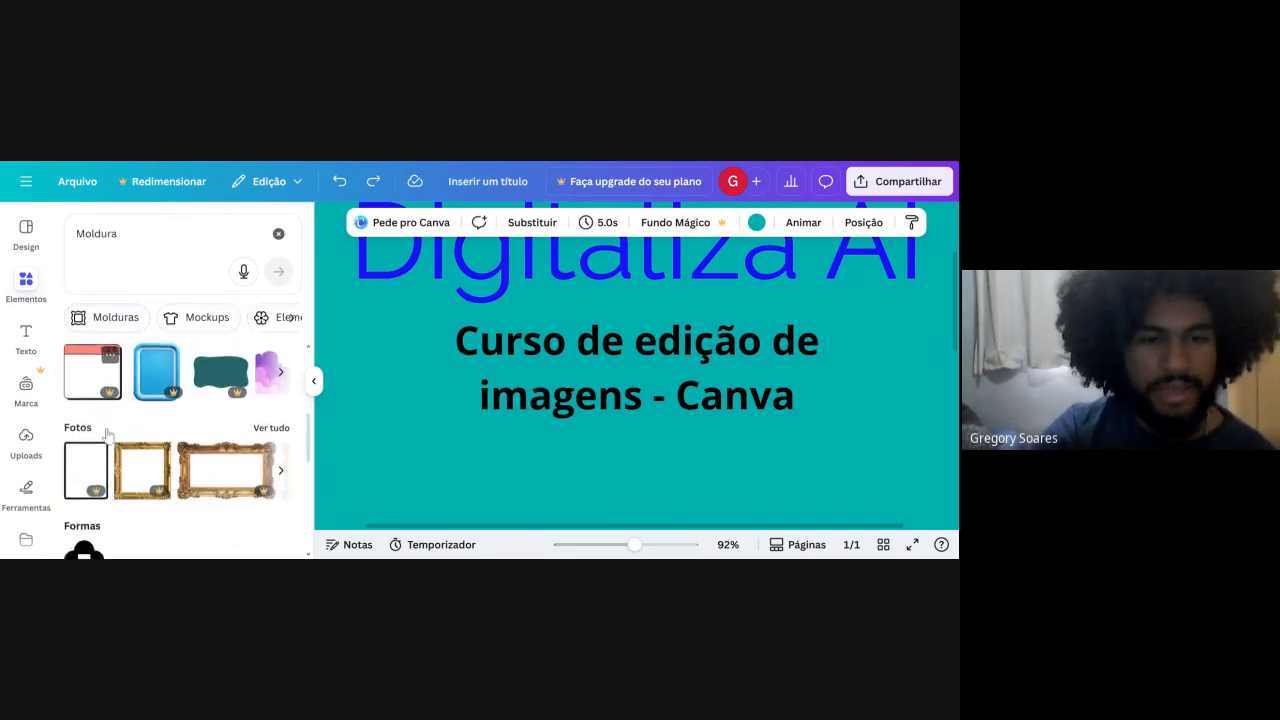
scroll(136, 416, "up", 4)
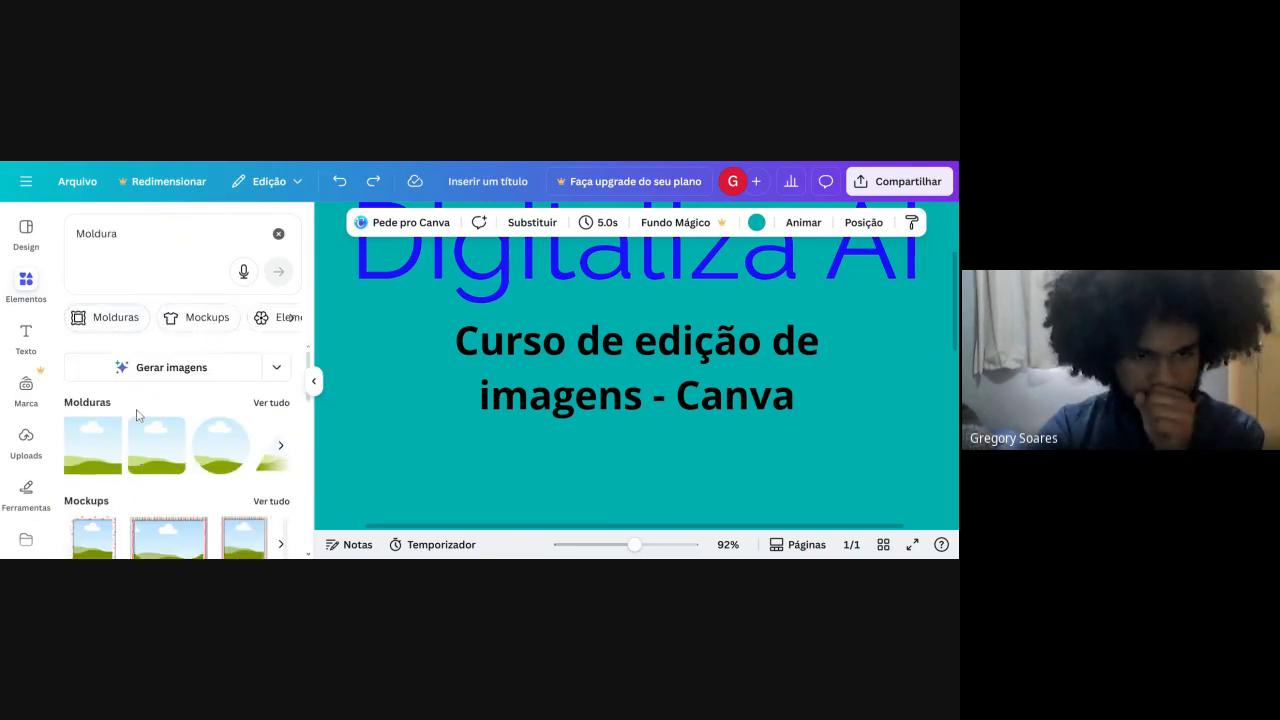
left_click(280, 446)
left_click(277, 452)
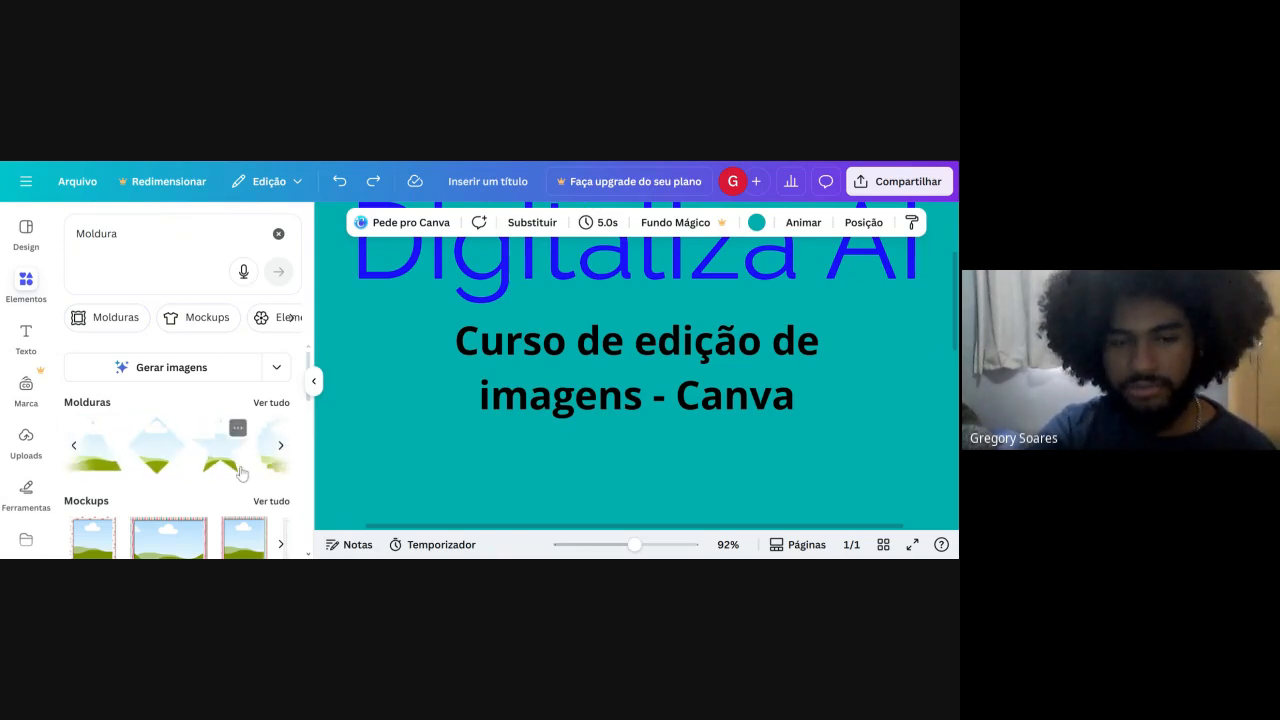
left_click(285, 455)
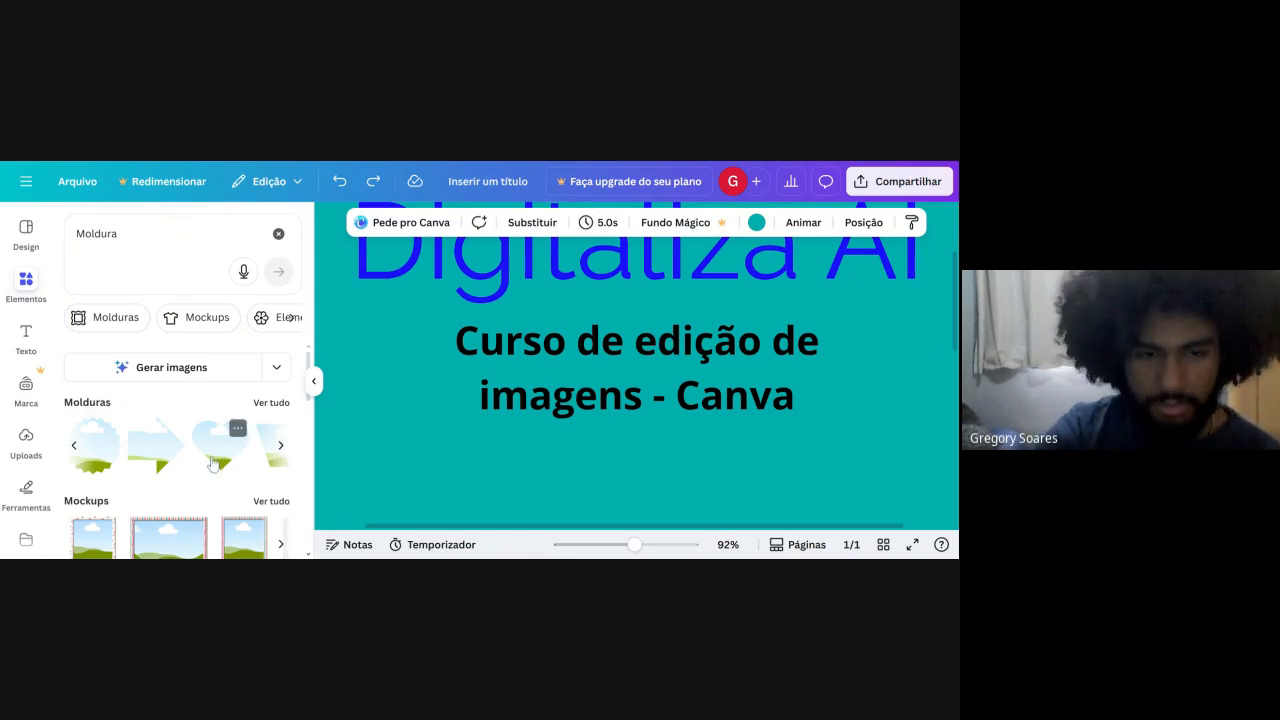
left_click(238, 461)
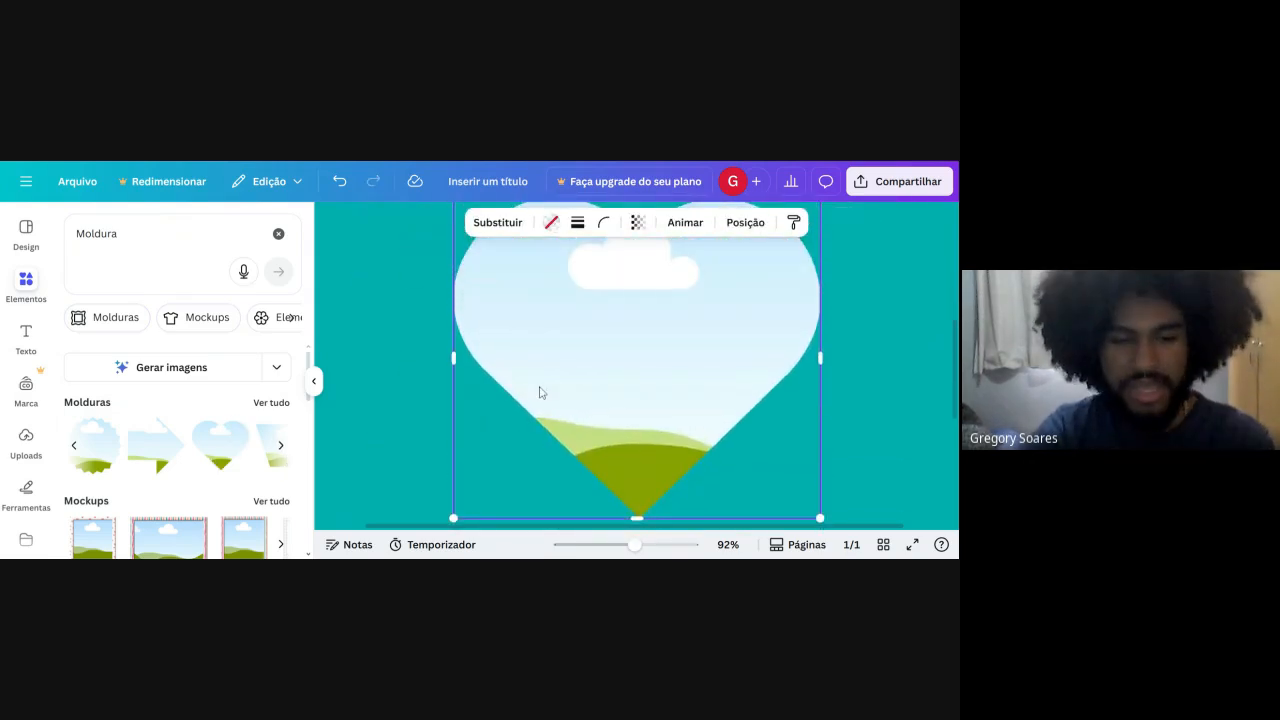
Move the heart frame to the left half of the page below the subtitle, and browse more frame shapes.
scroll(622, 385, "down", 4)
left_click_drag(603, 389, 526, 386)
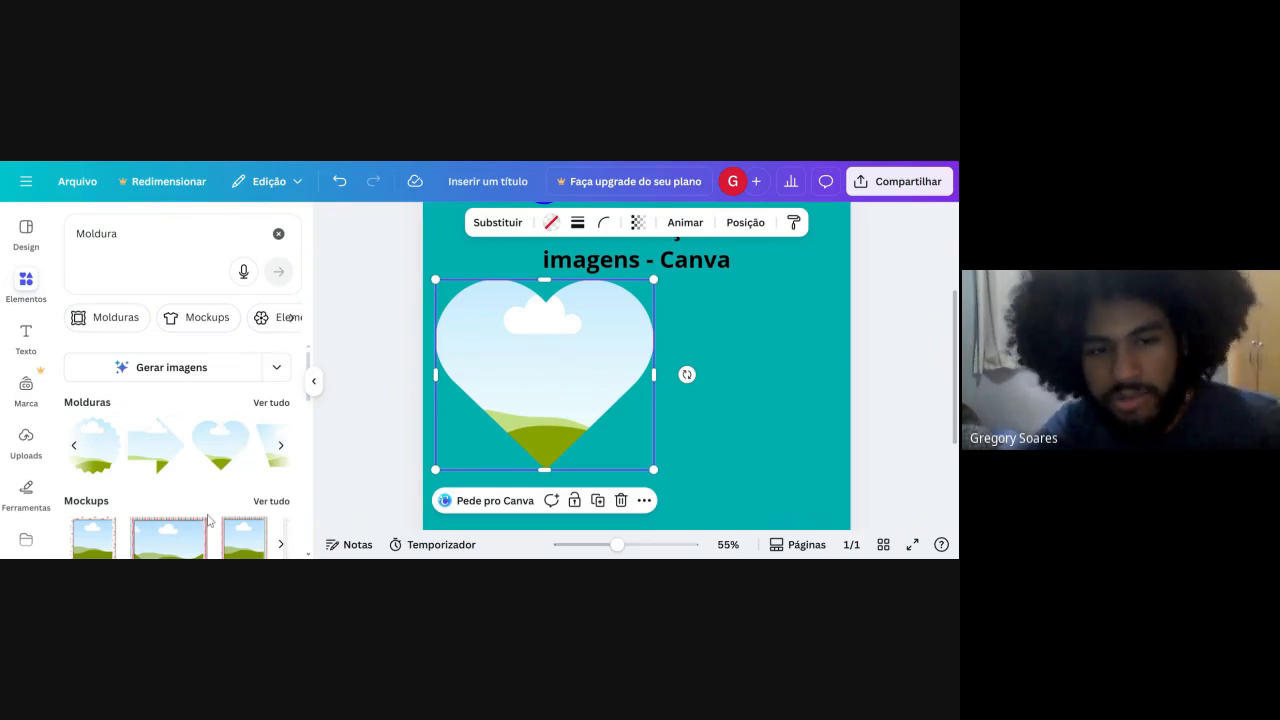
left_click(279, 450)
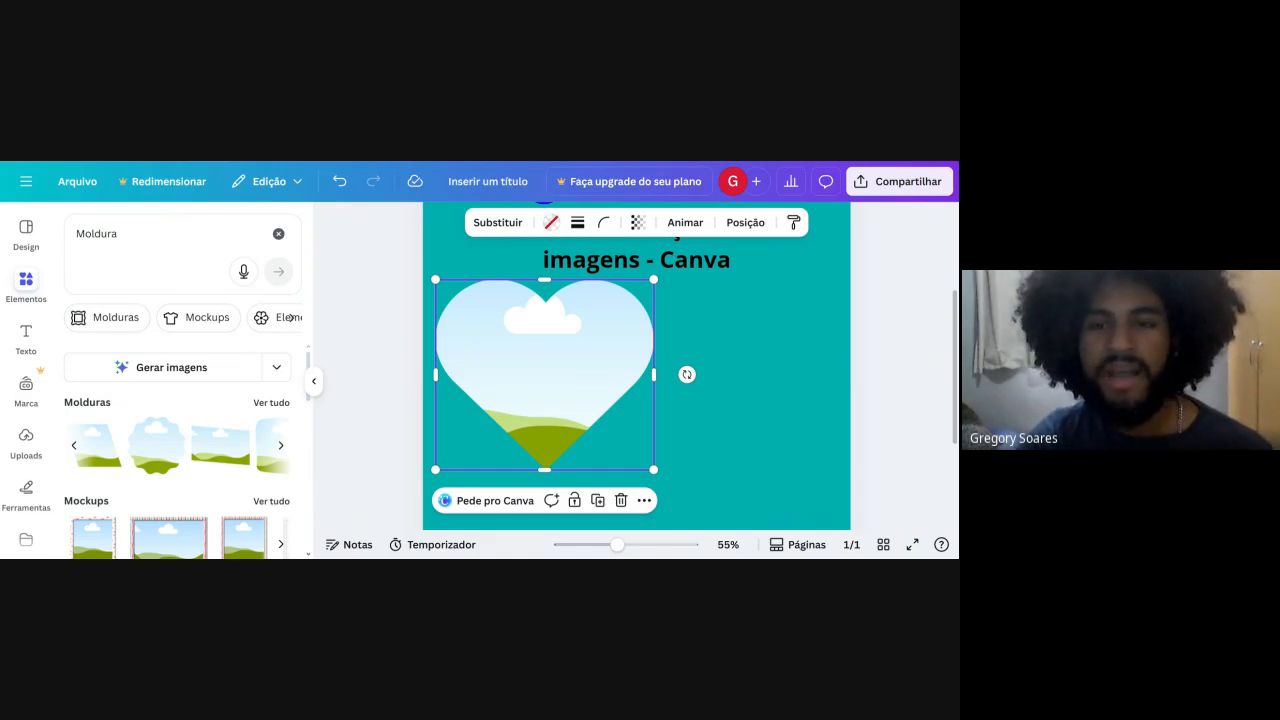
Fill the heart frame with the uploaded photo of the screened window.
left_click(499, 226)
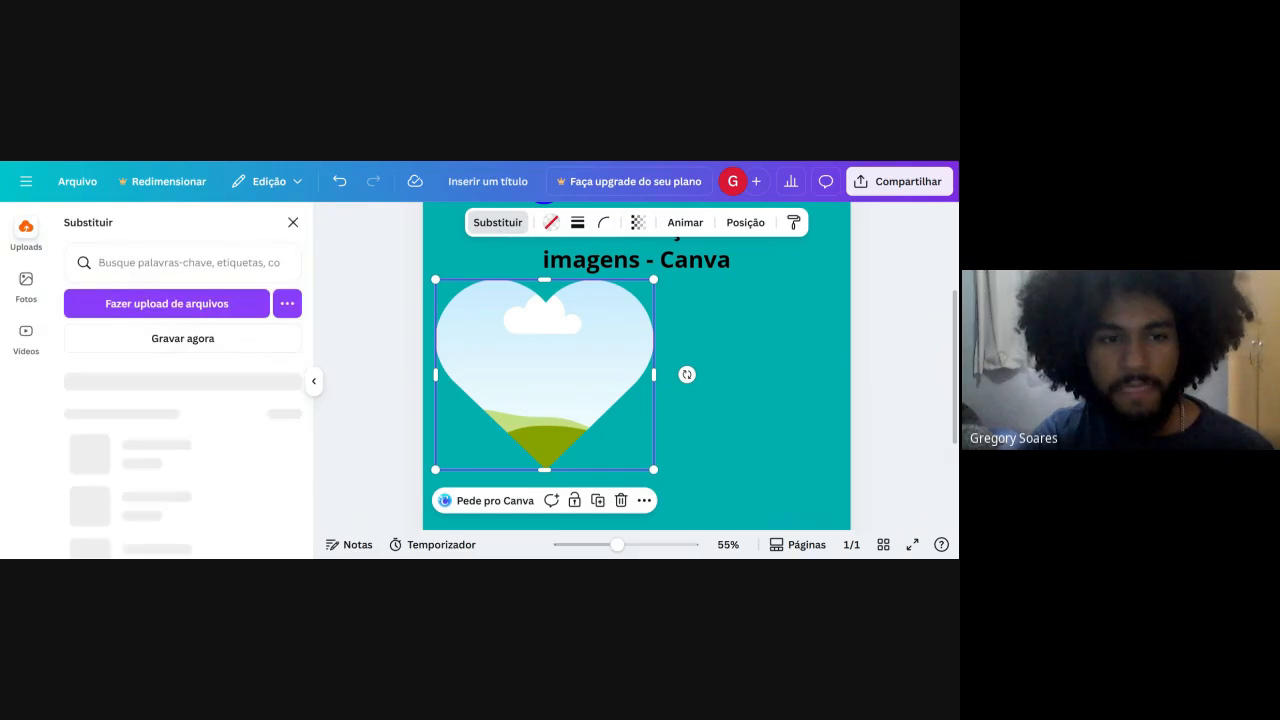
scroll(155, 487, "down", 5)
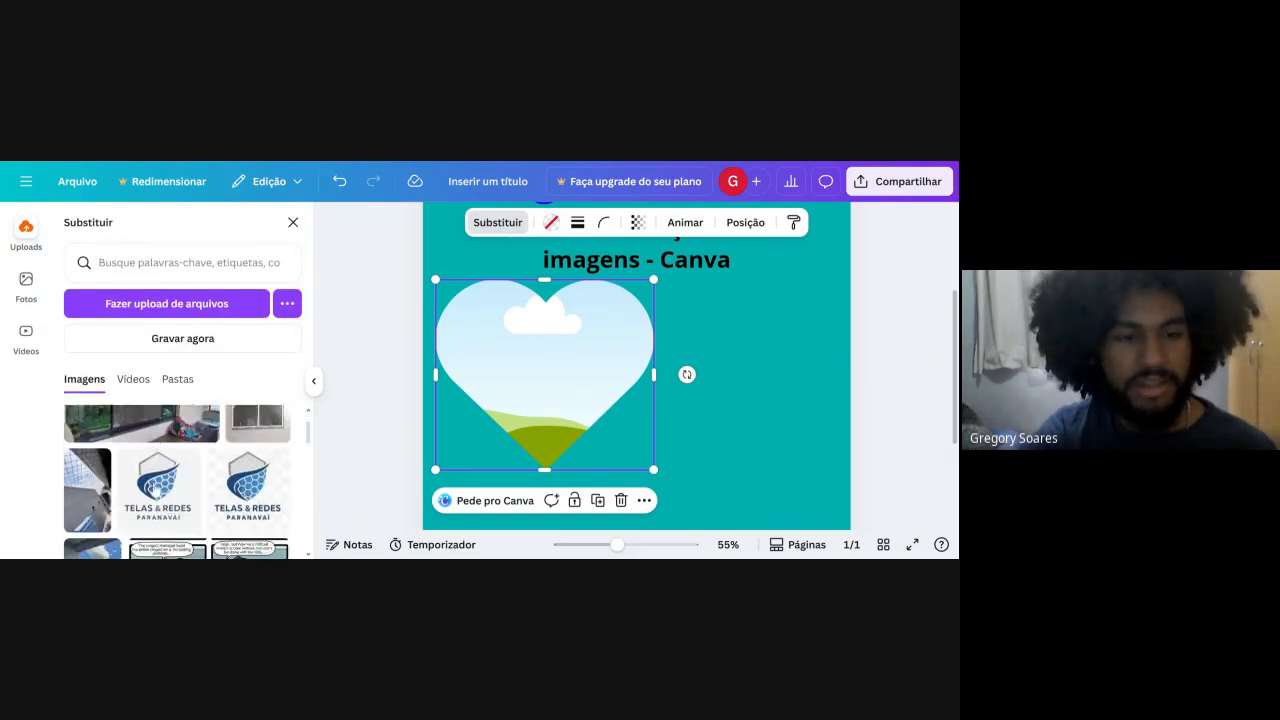
scroll(155, 487, "up", 5)
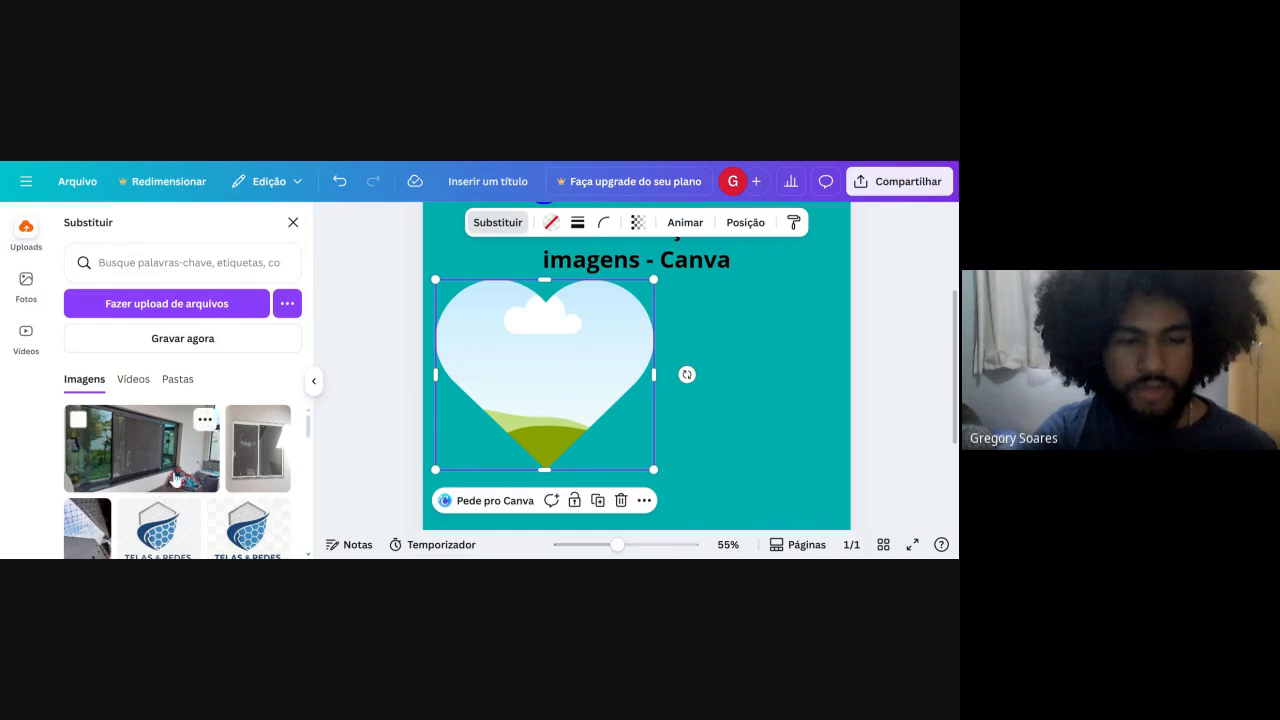
left_click(262, 476)
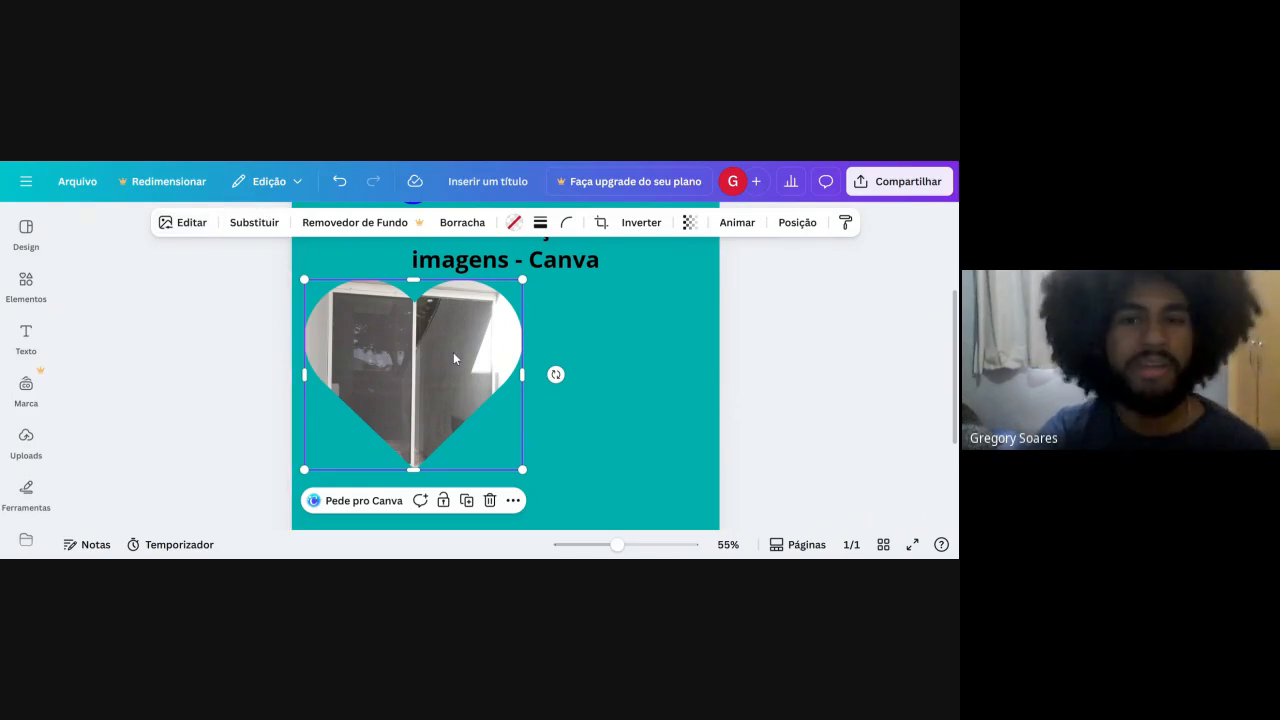
Replace the heart frame's photo with the winking kitten image and move the frame to the page's left edge.
left_click(266, 230)
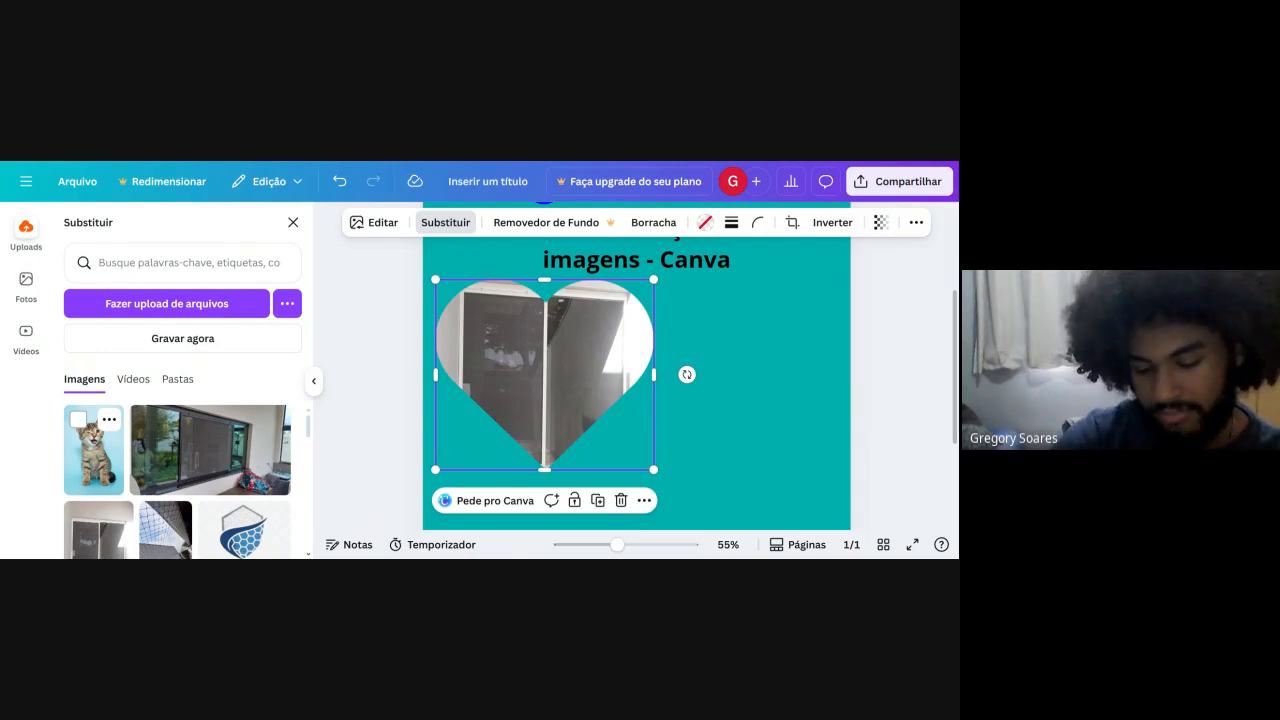
left_click(100, 453)
left_click_drag(513, 338, 506, 366)
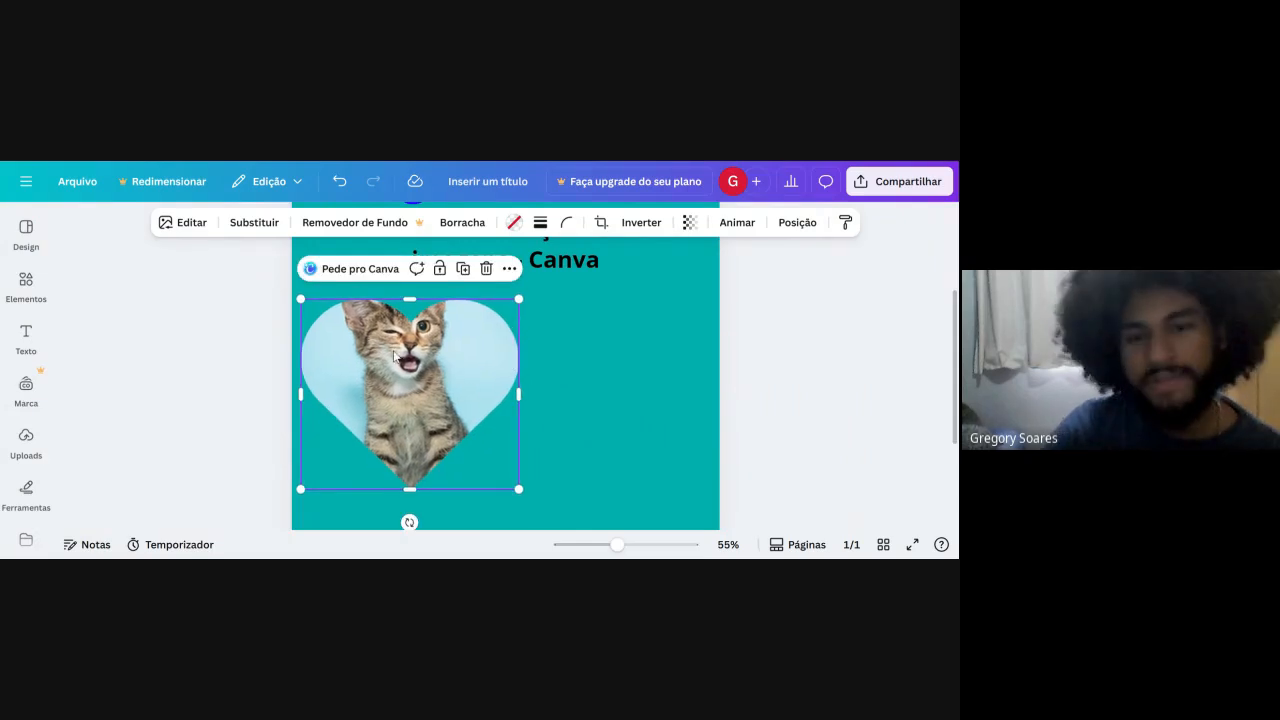
mouse_move(396, 385)
left_mouse_down()
mouse_move(400, 343)
mouse_move(386, 378)
left_mouse_up()
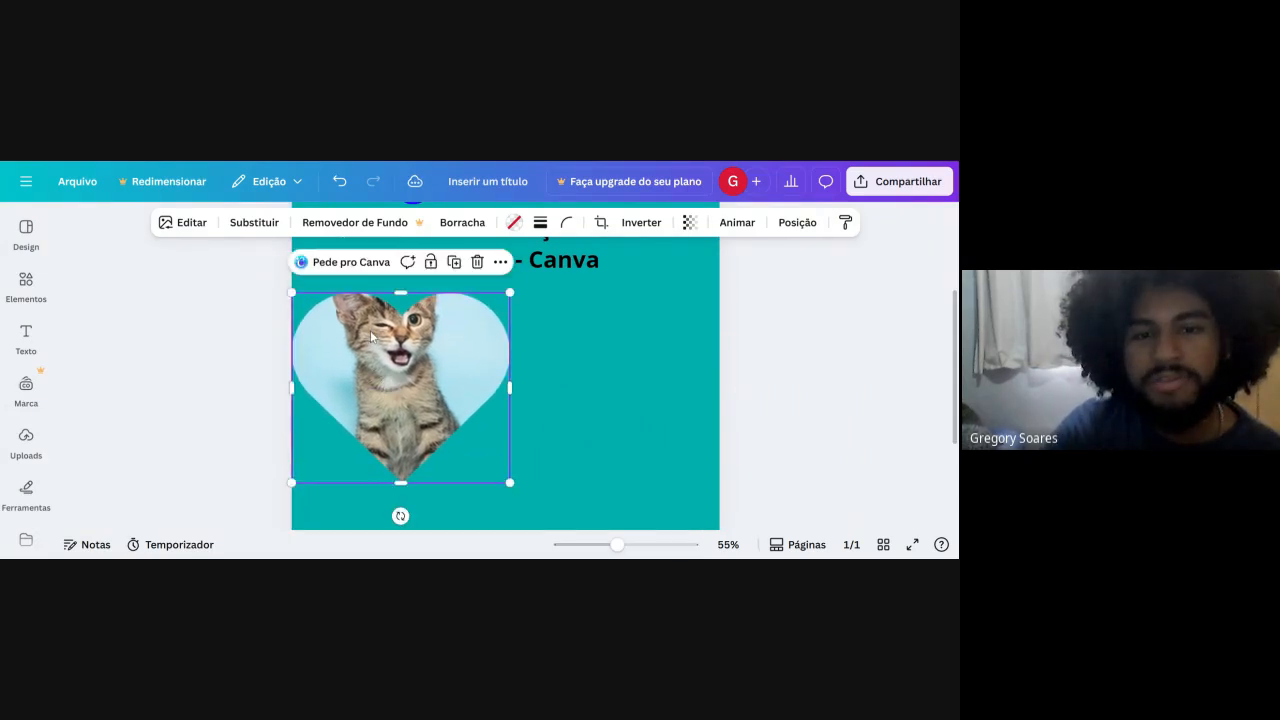
Open the kitten image's editing options and examine the Estúdio Mágico tools, filters, effects and apps.
left_click(186, 224)
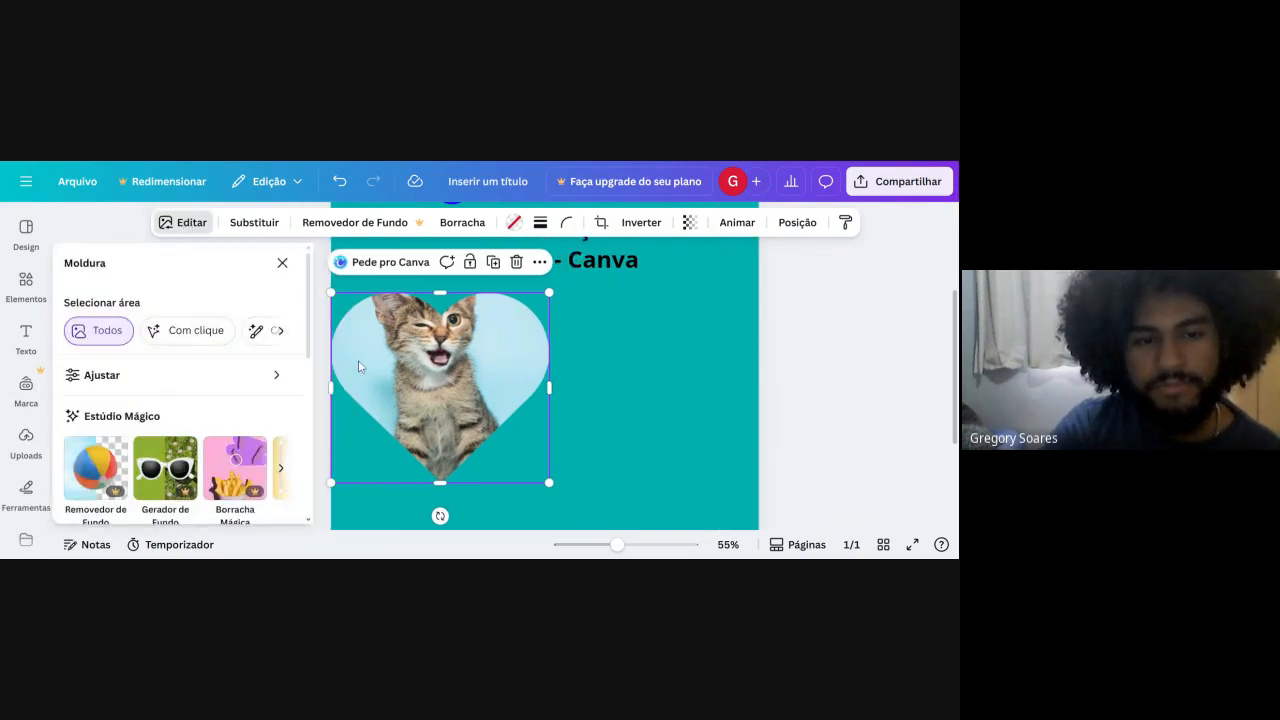
scroll(171, 451, "down", 3)
scroll(171, 451, "up", 2)
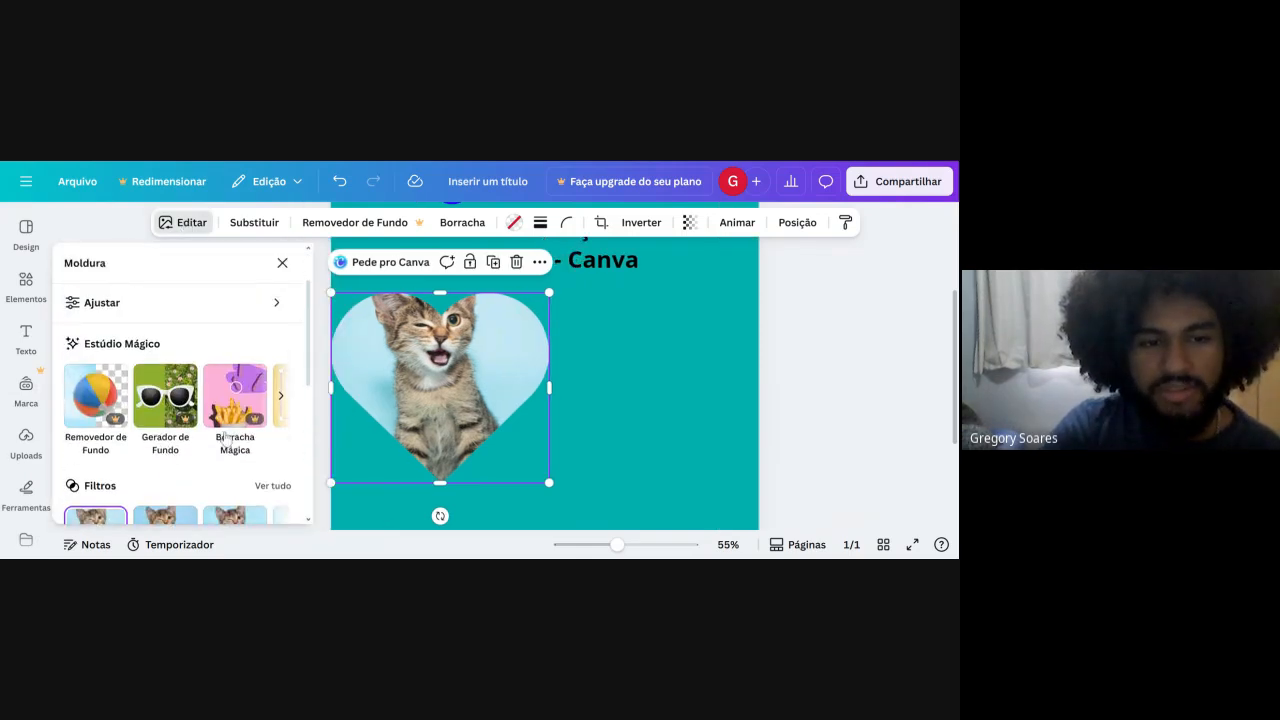
scroll(220, 440, "down", 1)
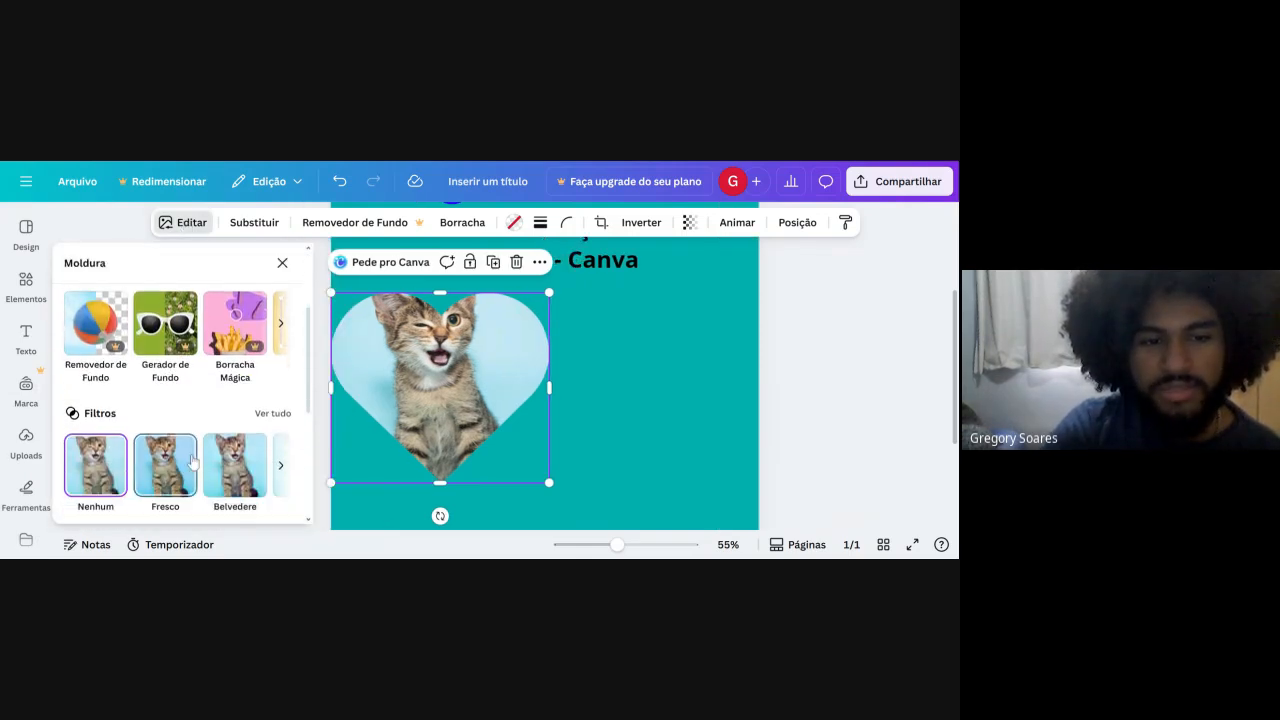
left_click(281, 466)
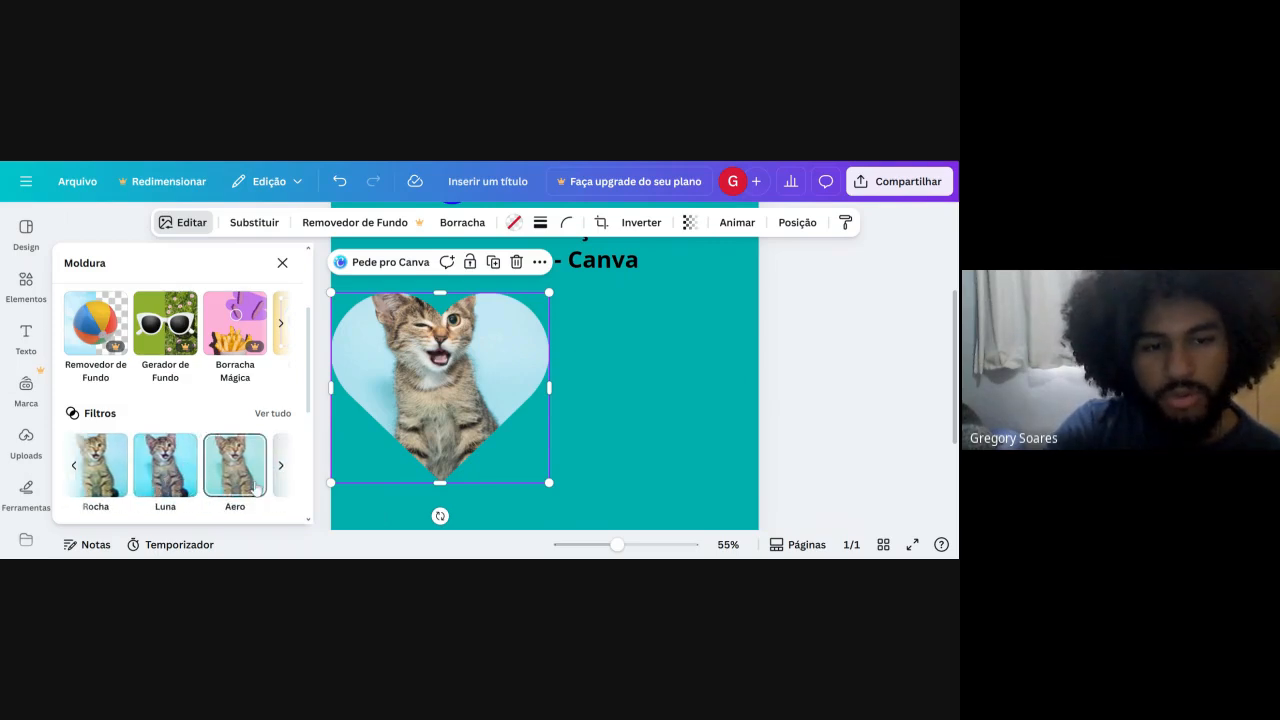
scroll(178, 471, "down", 2)
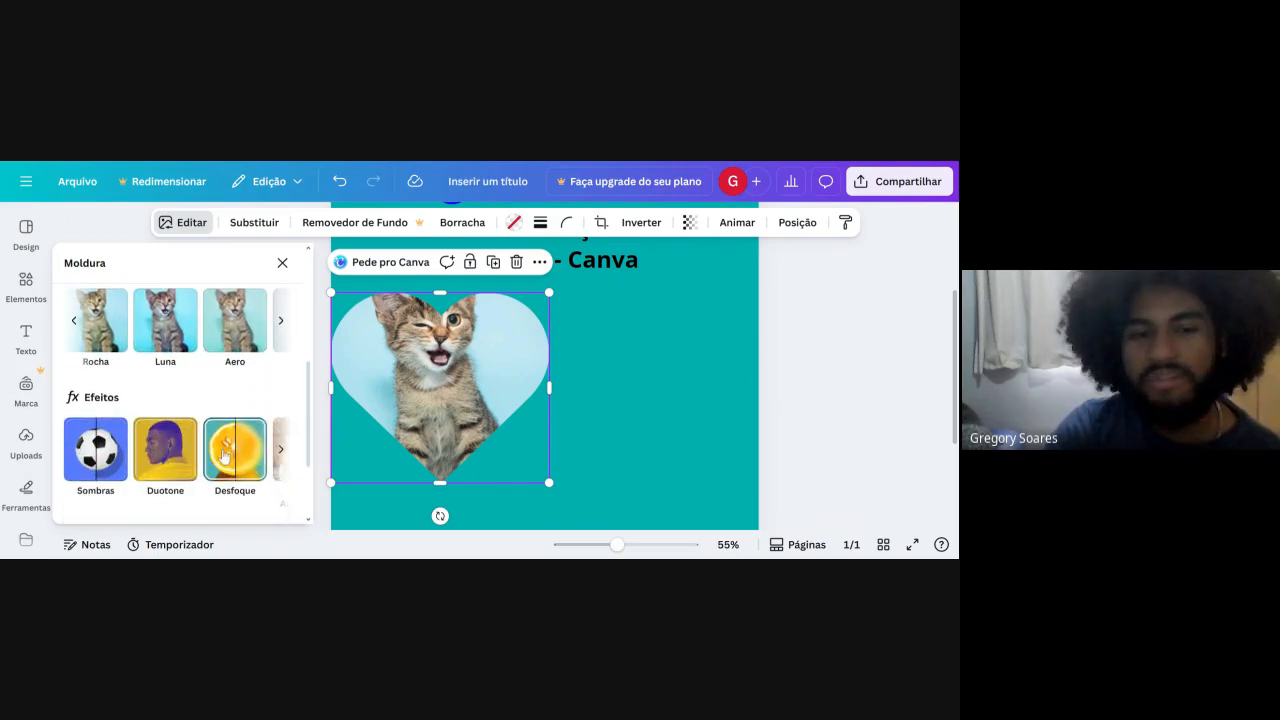
scroll(113, 477, "down", 2)
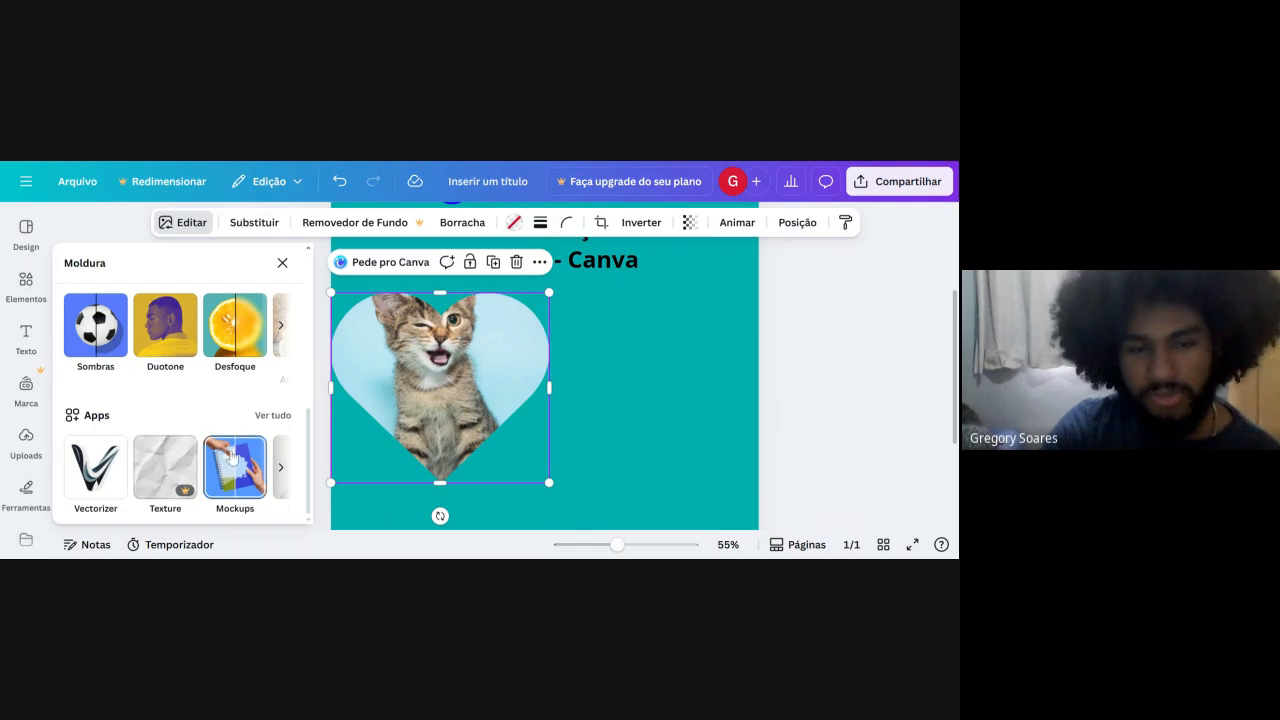
Try to remove the kitten photo's background with Removedor de Fundo, and dismiss the upgrade offer.
scroll(231, 456, "up", 4)
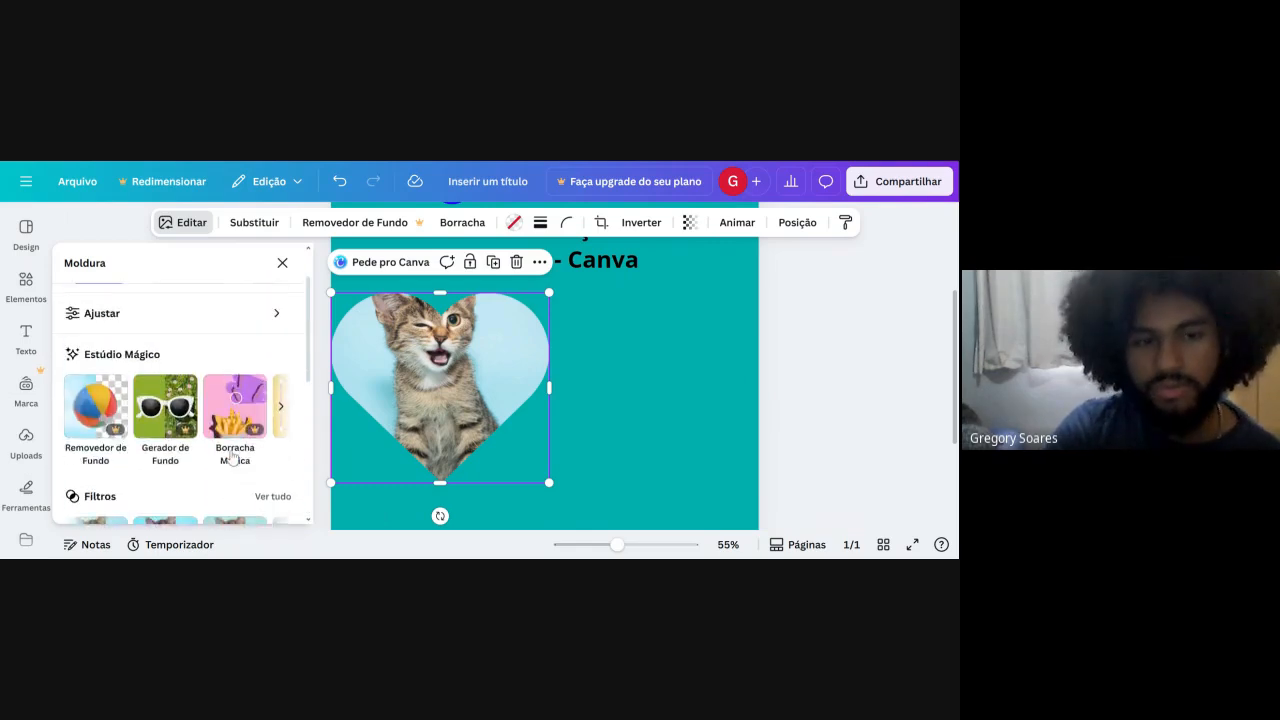
scroll(143, 405, "down", 1)
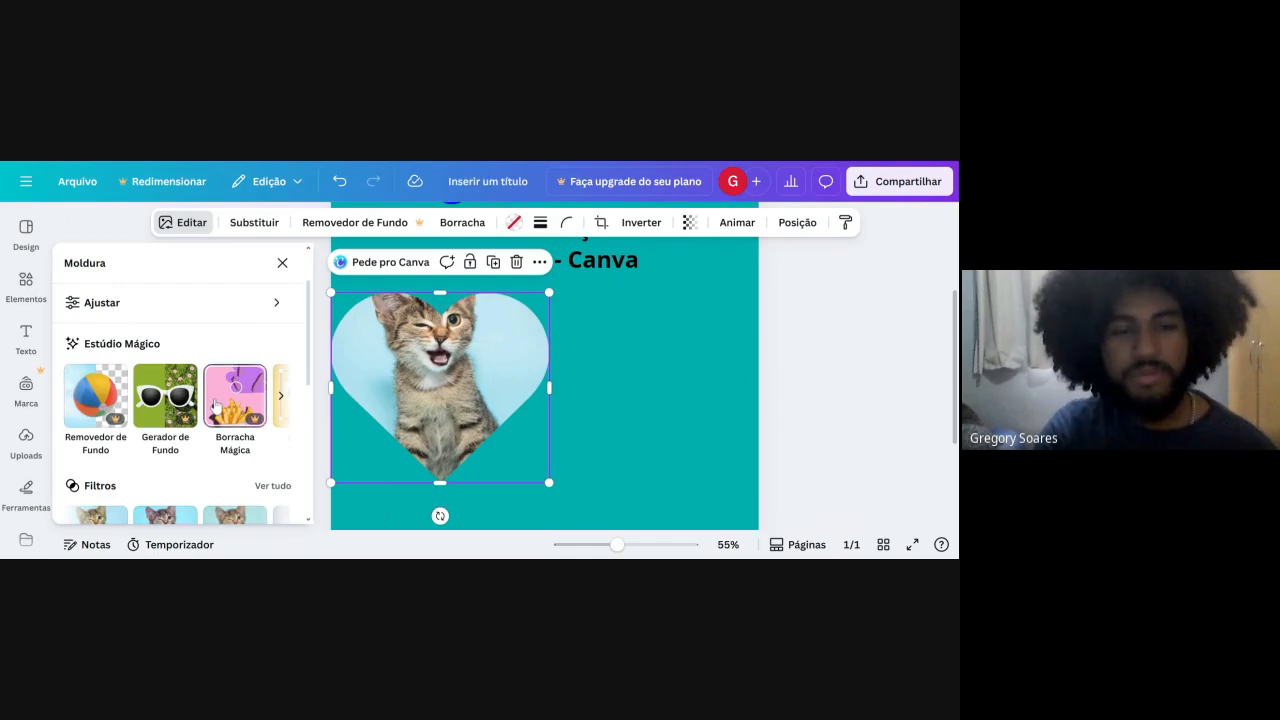
left_click(97, 410)
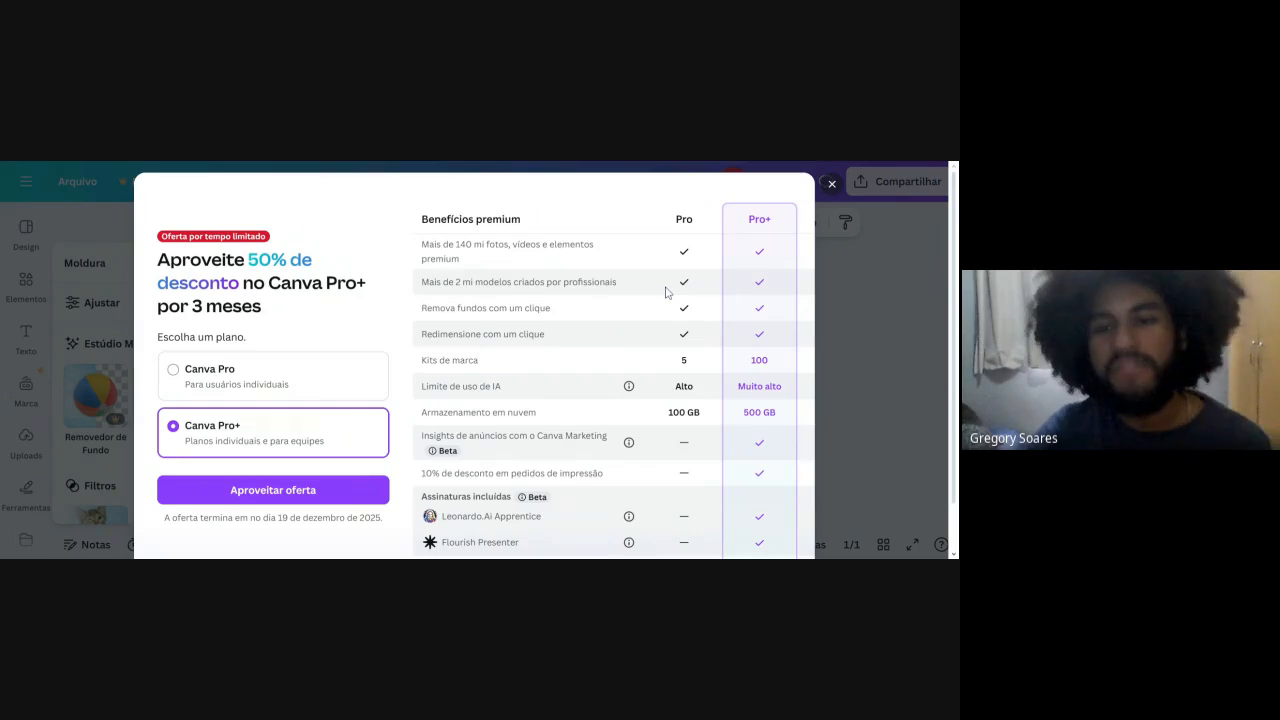
left_click(924, 323)
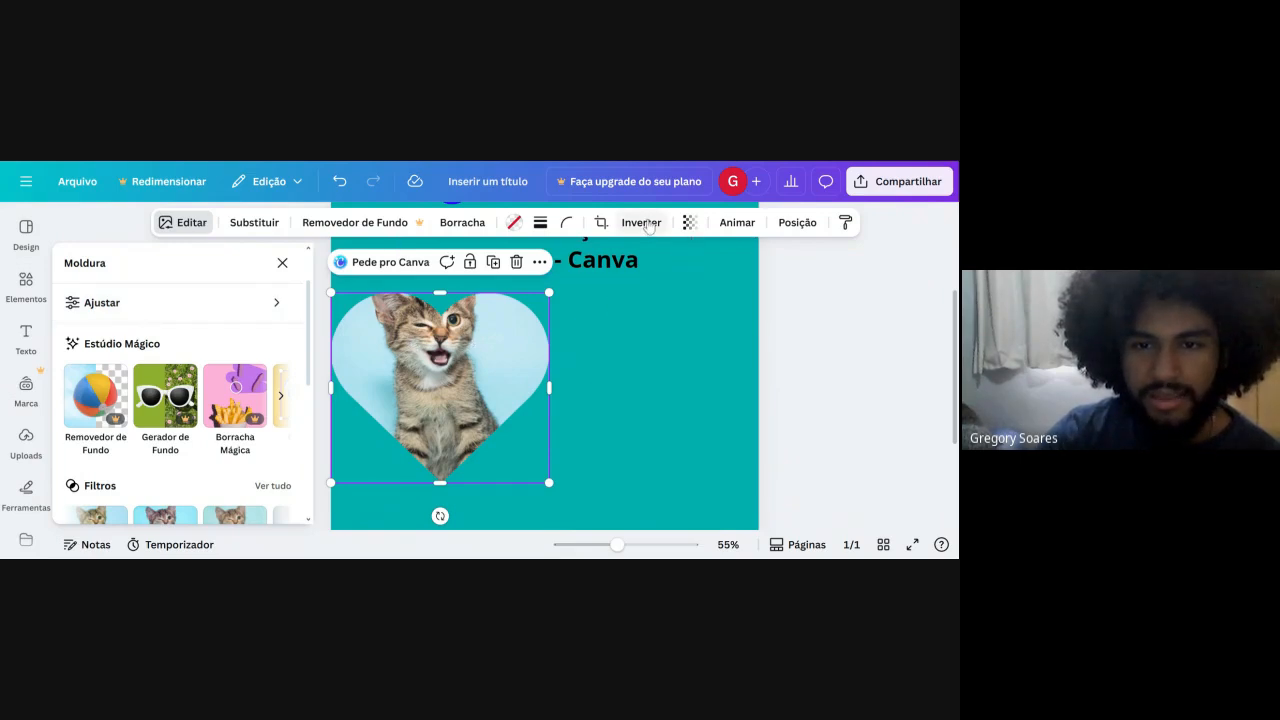
Reposition the kitten photo inside the heart crop so its whole head is framed, and center the heart below the subtitle.
left_click(601, 224)
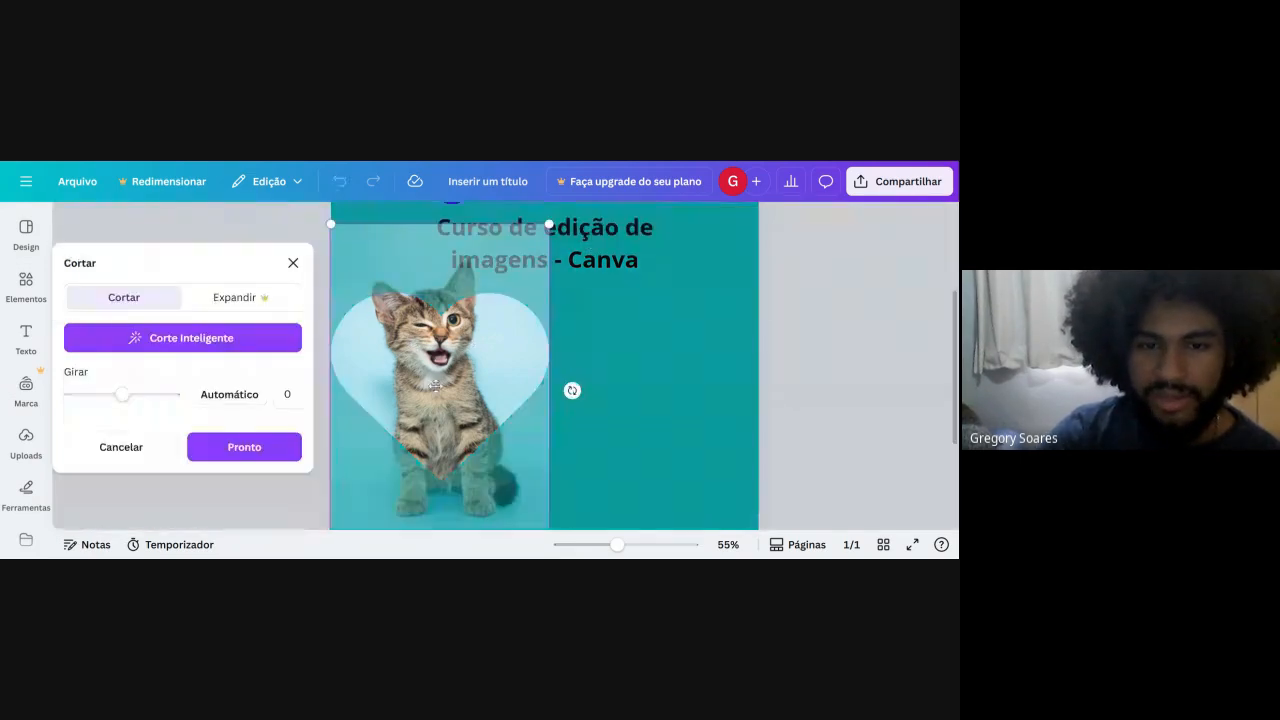
left_click_drag(440, 386, 499, 415)
left_click(576, 358)
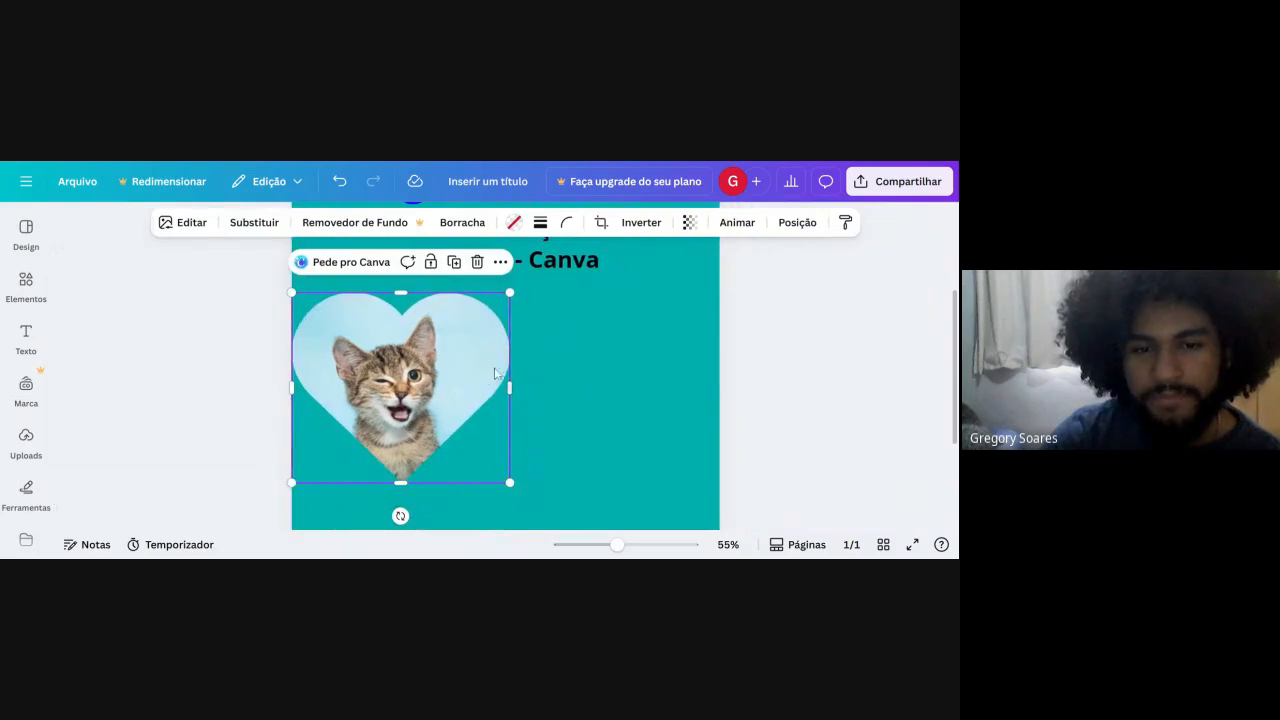
left_click_drag(509, 362, 576, 401)
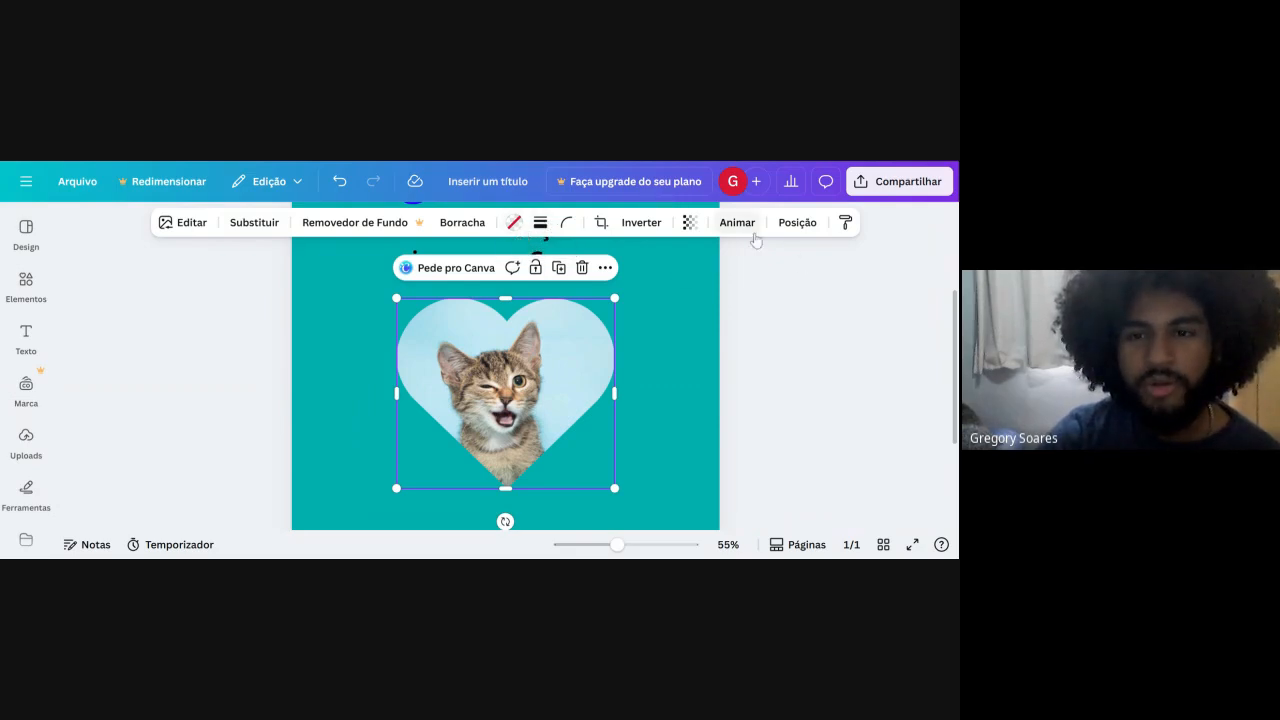
Try out the transparency setting on the heart-framed kitten photo and leave it fully opaque.
left_click(690, 222)
left_click_drag(636, 292, 779, 333)
left_click(814, 337)
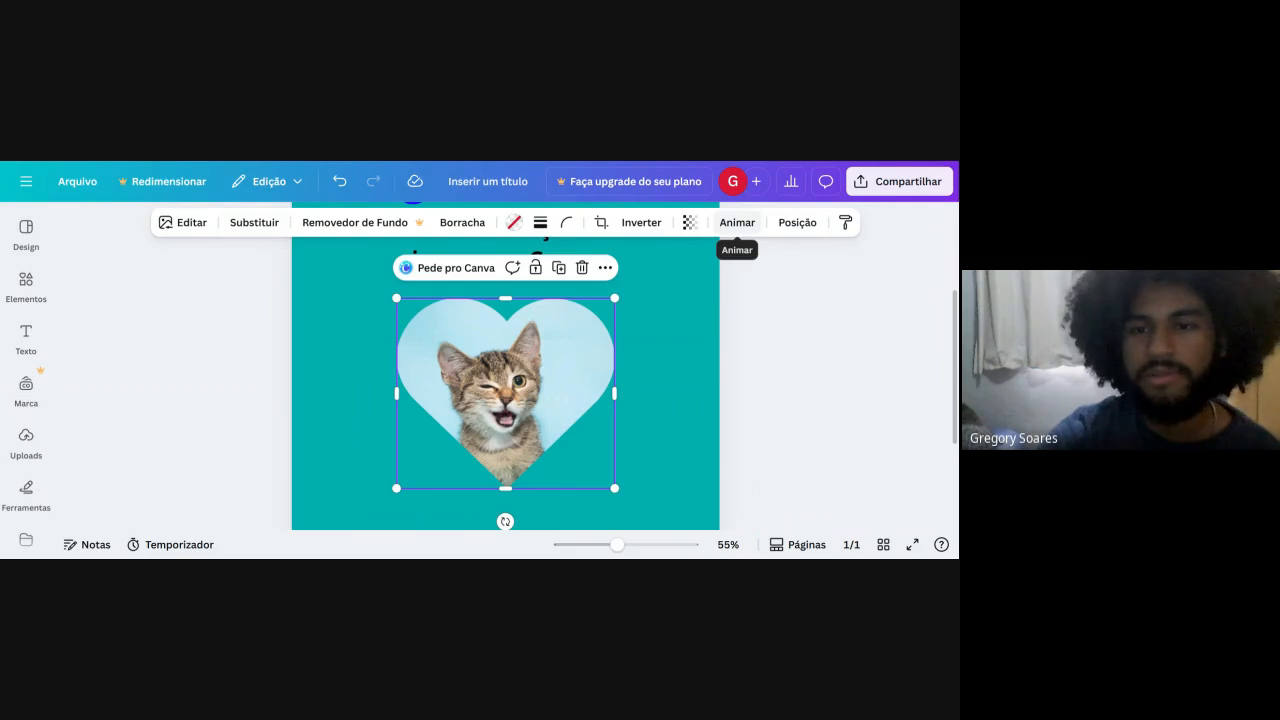
Browse the Geral animation effects for the heart frame and preview them on the page.
left_click(737, 222)
scroll(155, 437, "down", 2)
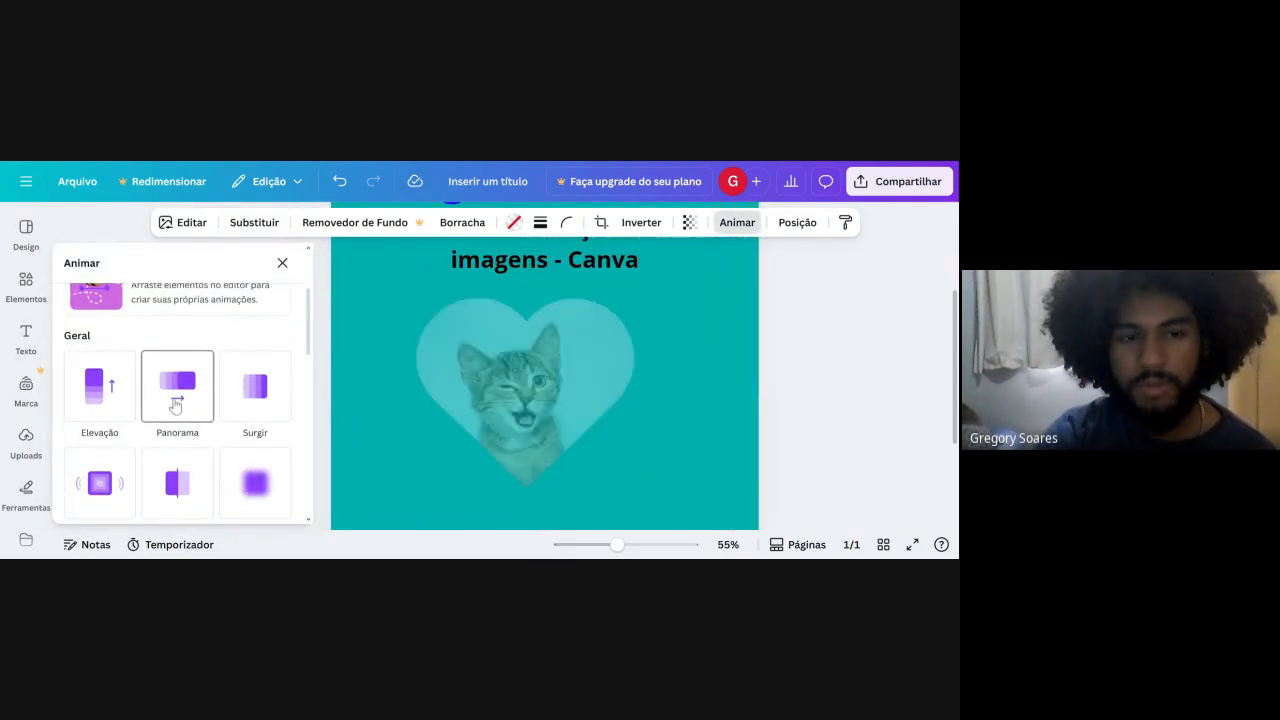
scroll(262, 371, "down", 1)
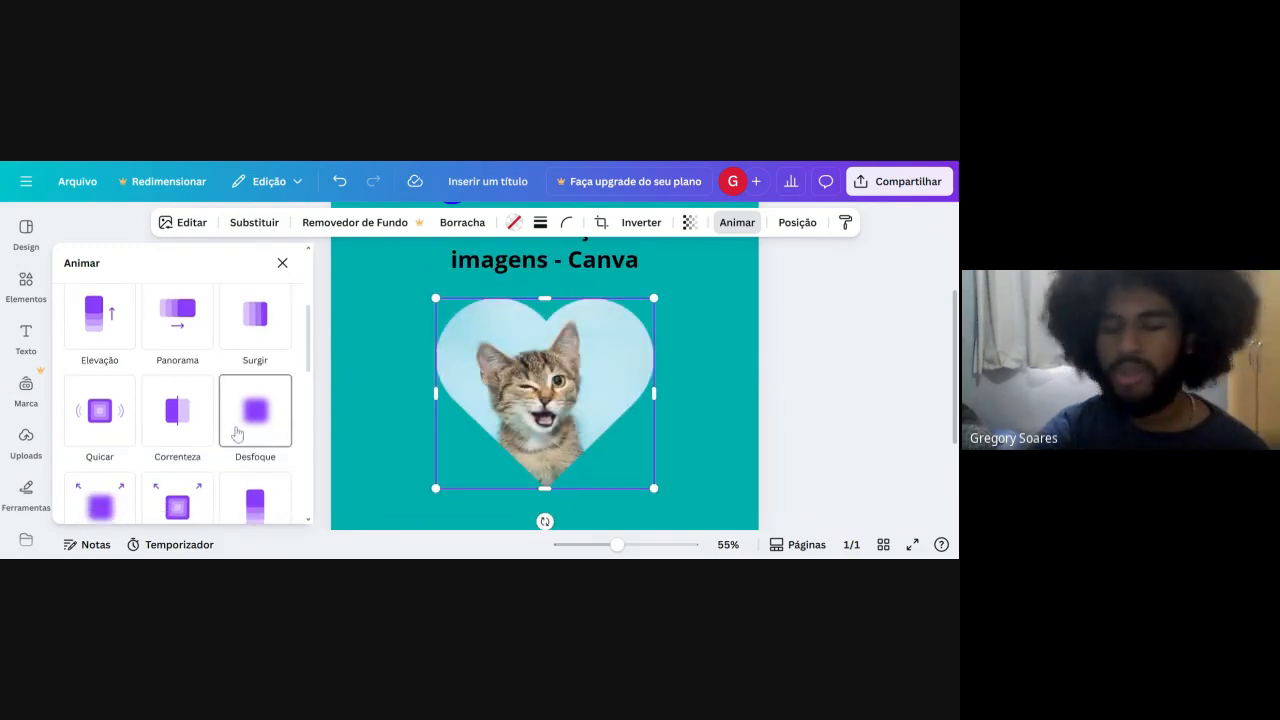
Show the page's layer list and move the heart frame up so it overlaps the title and subtitle.
left_click(797, 222)
scroll(860, 420, "up", 1)
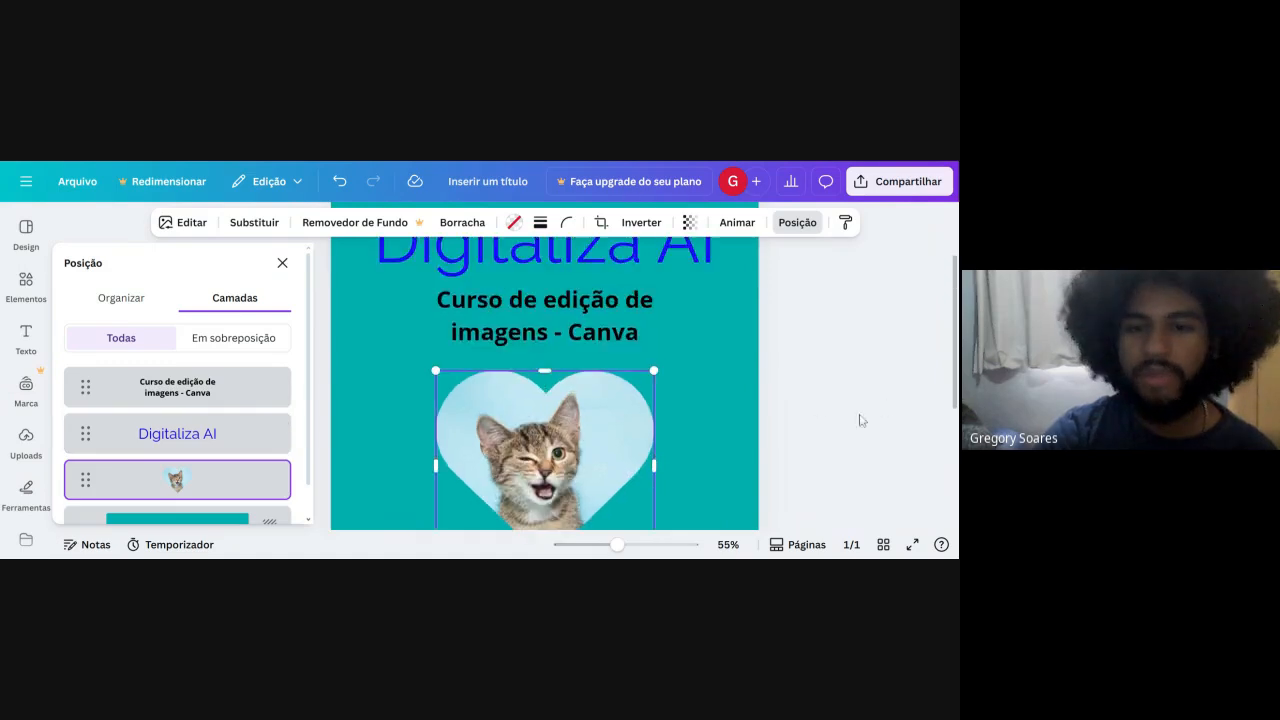
left_click_drag(594, 470, 586, 309)
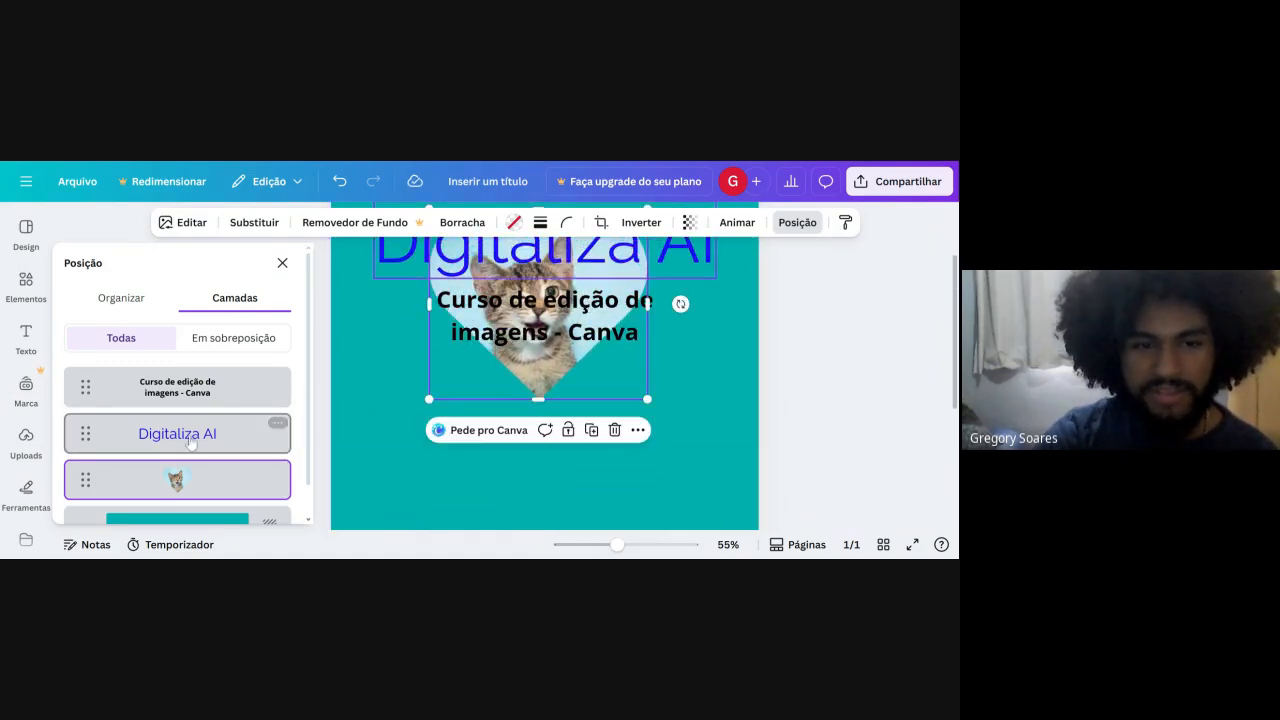
Reorder the layers so the subtitle and the "Digitaliza AI" title both sit behind the kitten heart.
scroll(156, 512, "down", 1)
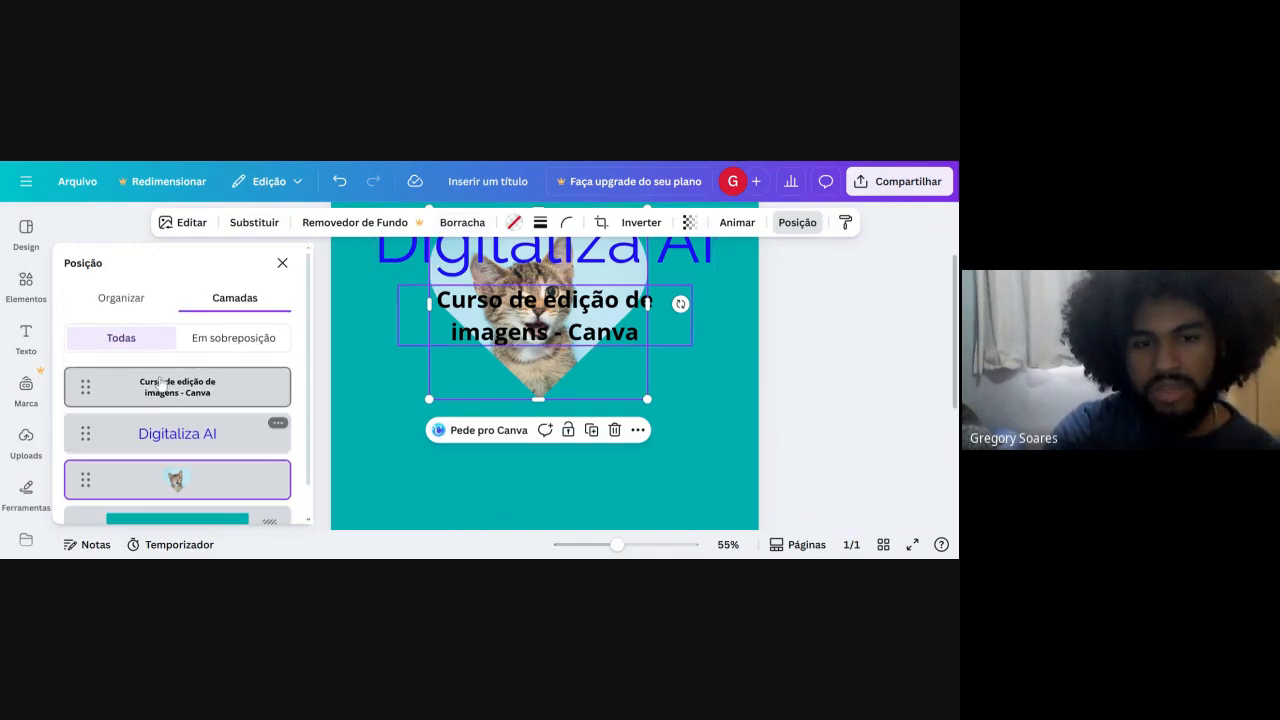
left_click_drag(140, 386, 155, 452)
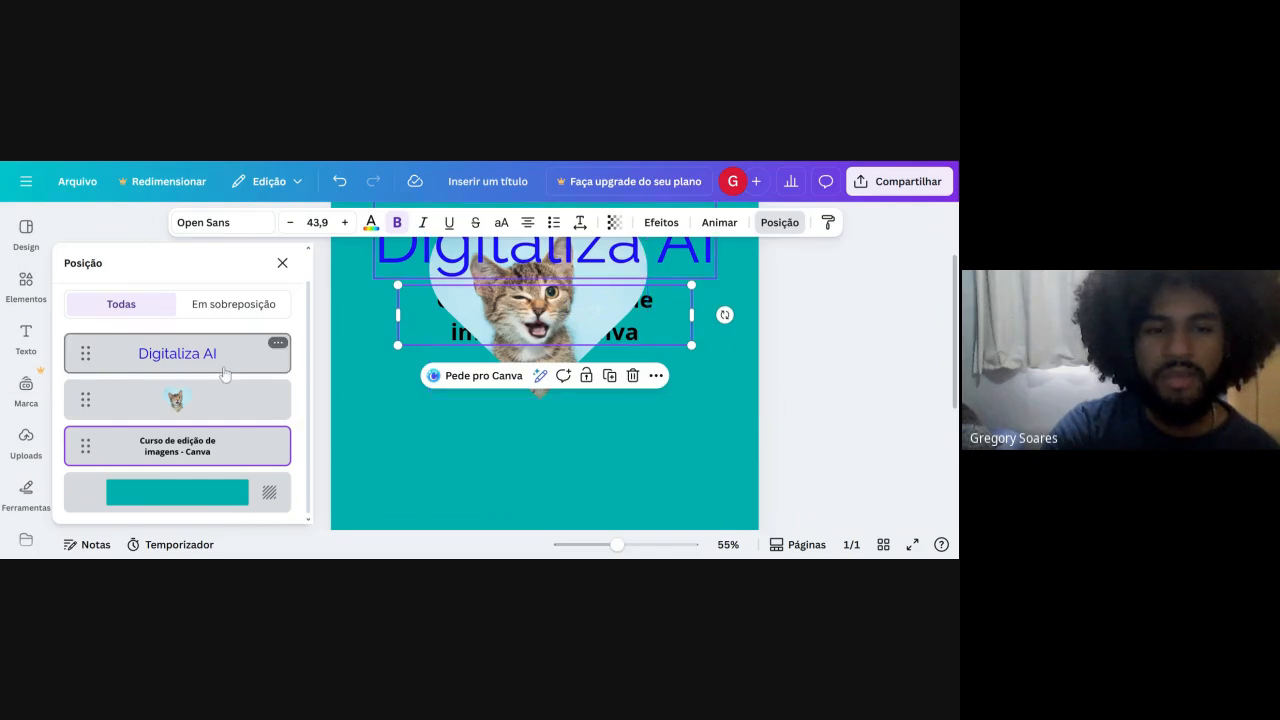
left_click_drag(240, 352, 226, 455)
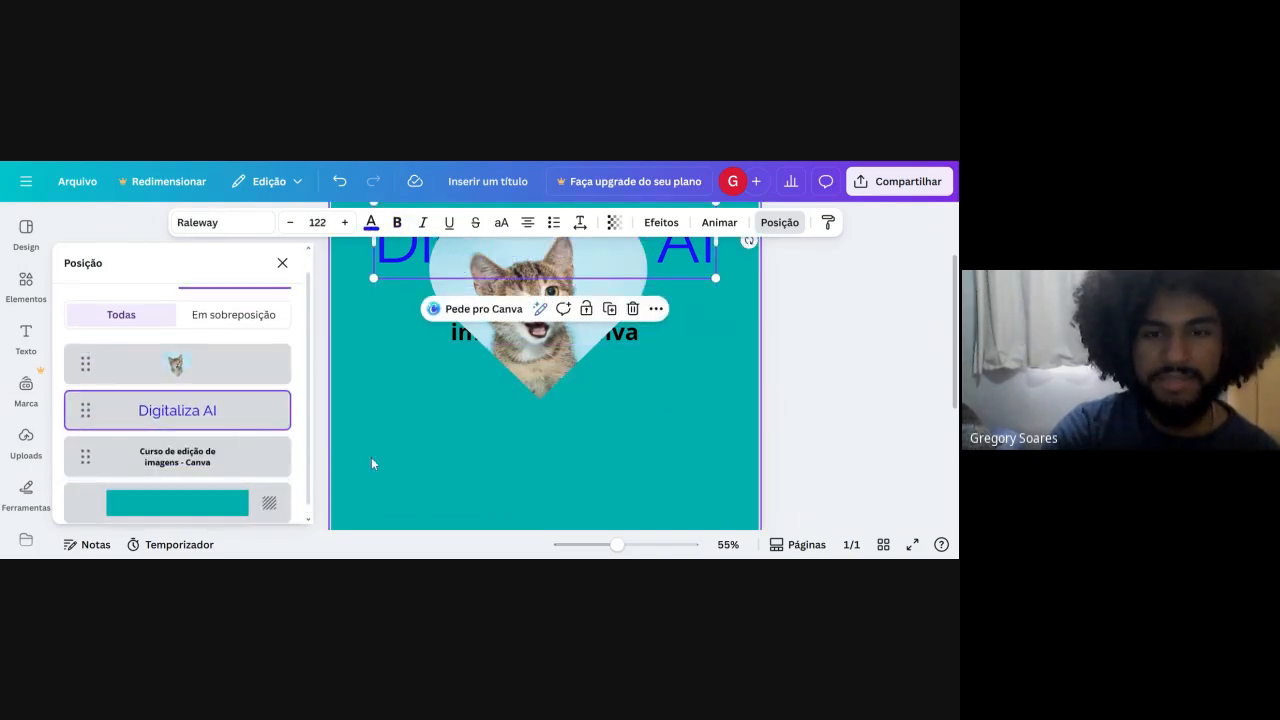
left_click(524, 385)
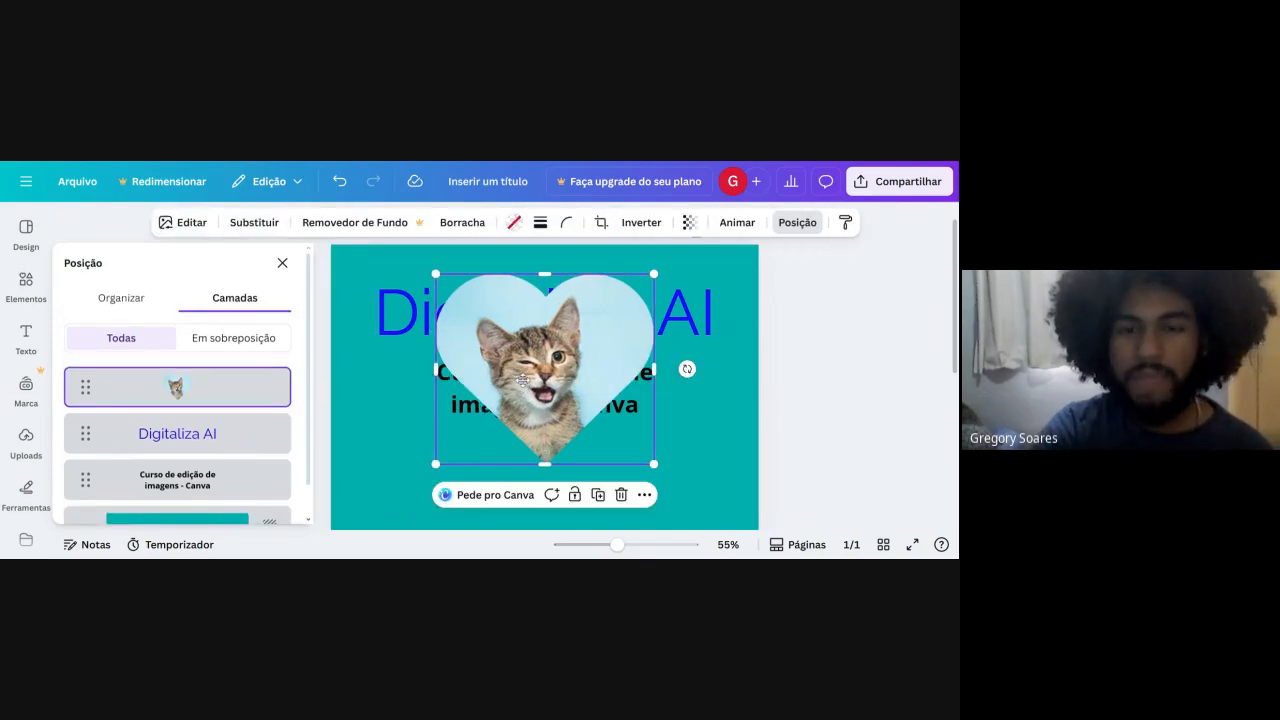
Send the kitten heart layer behind both texts, just above the background, and move the heart back below the subtitle.
mouse_move(102, 399)
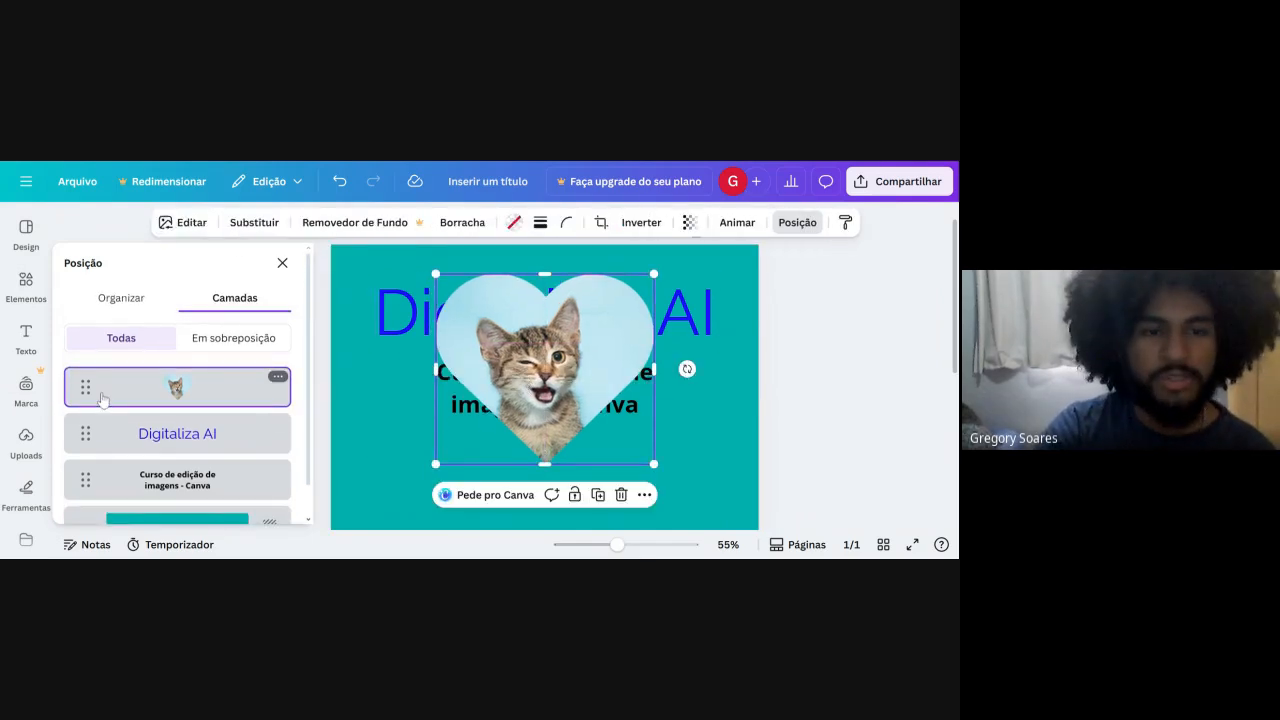
left_click_drag(102, 399, 86, 504)
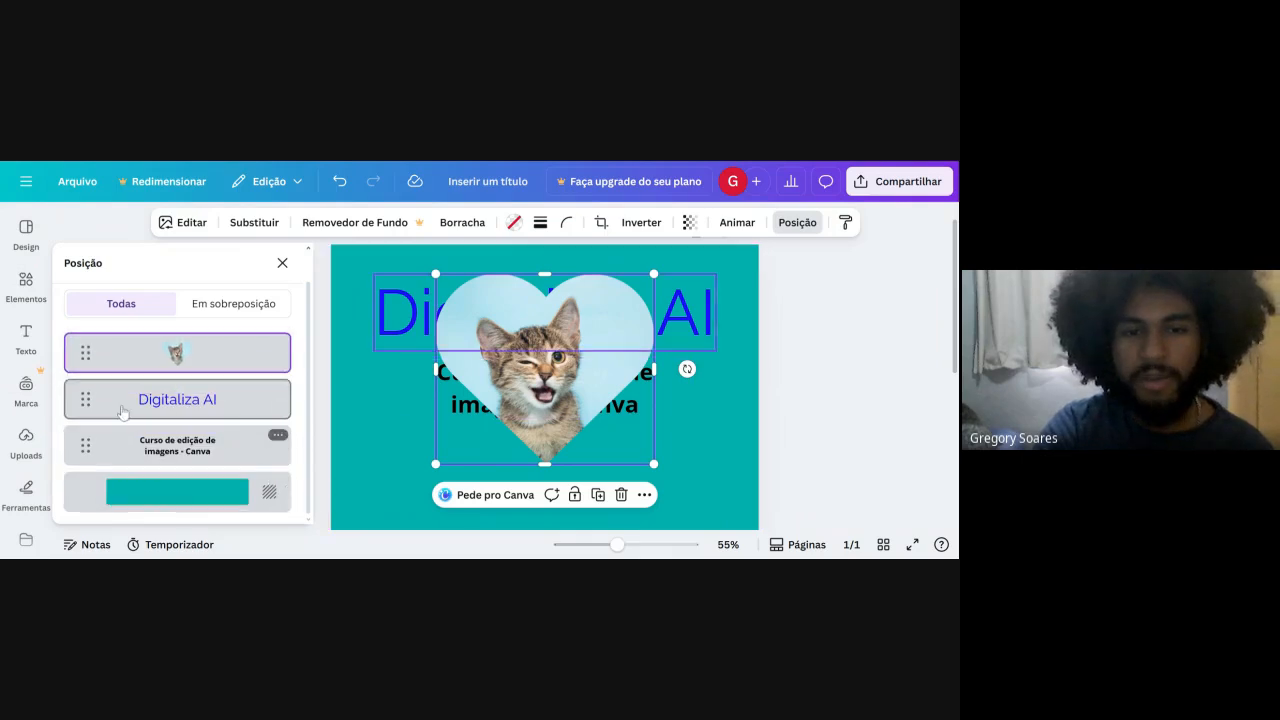
left_click_drag(85, 354, 100, 478)
scroll(517, 438, "down", 3)
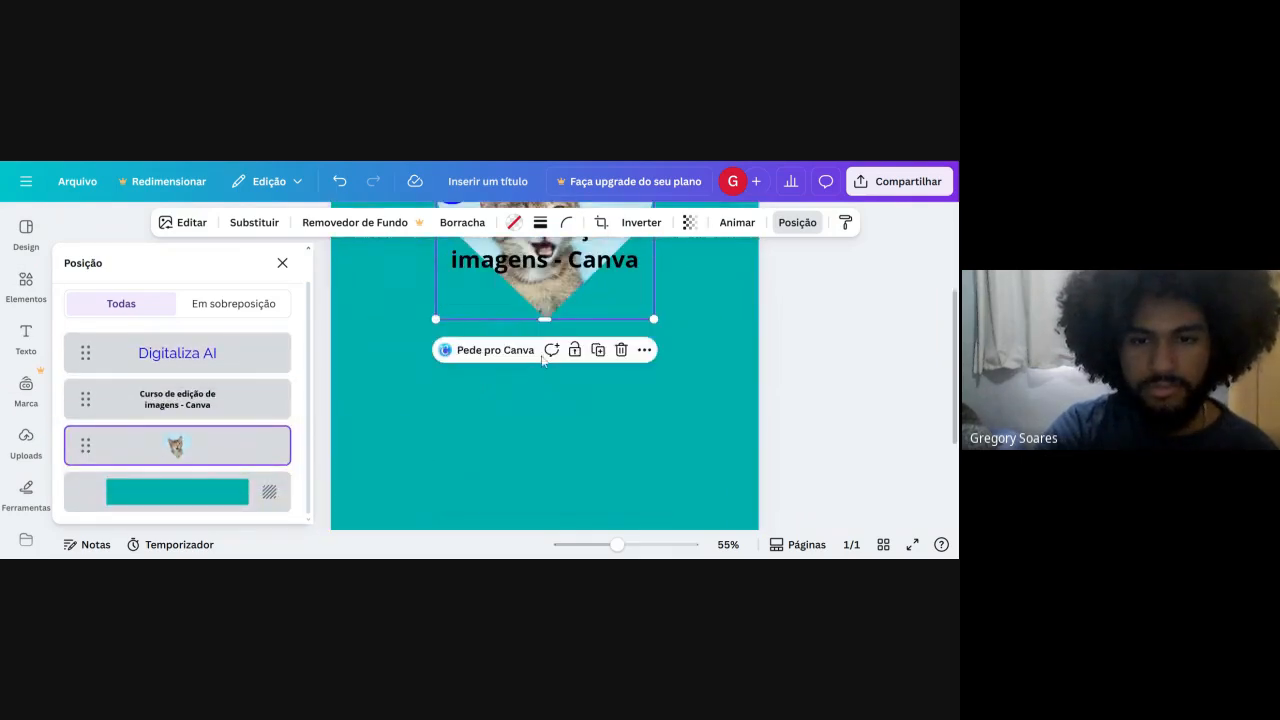
left_click_drag(540, 310, 554, 492)
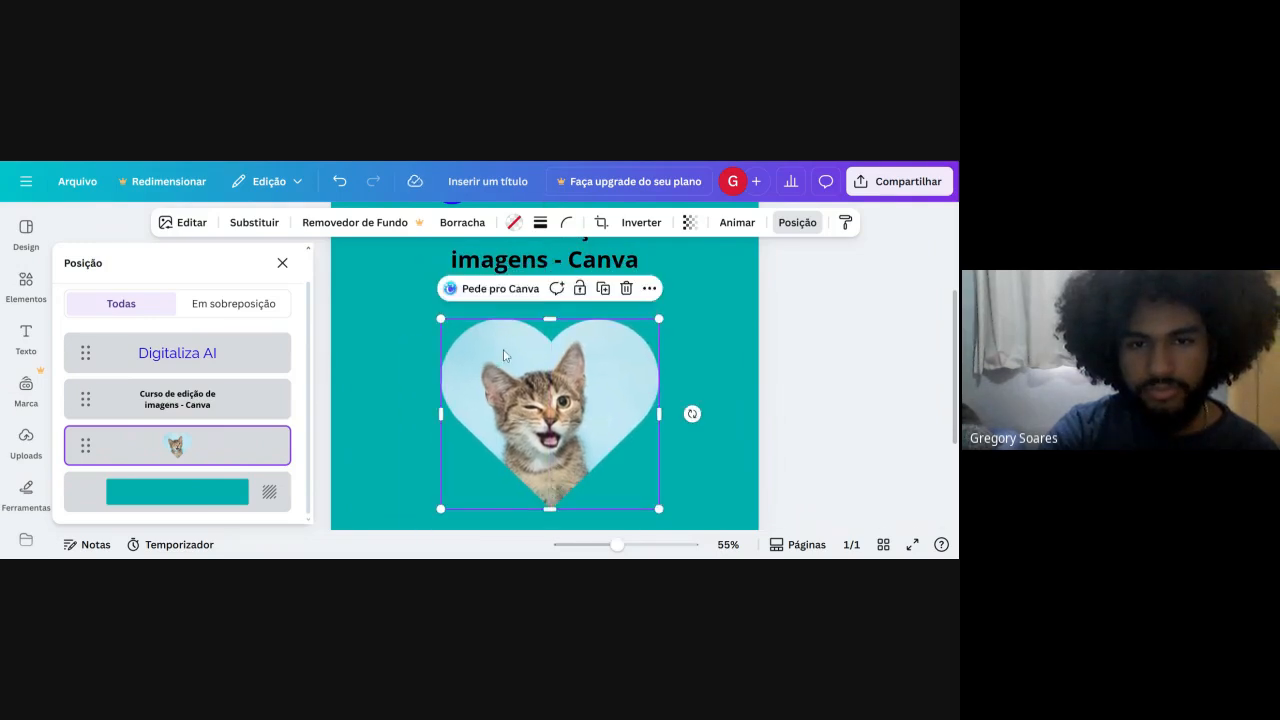
Open the kitten photo in Borracha de Pixels, erase a trial stroke in the background beside the kitten, and undo it.
left_click(462, 222)
left_click_drag(554, 380, 556, 383)
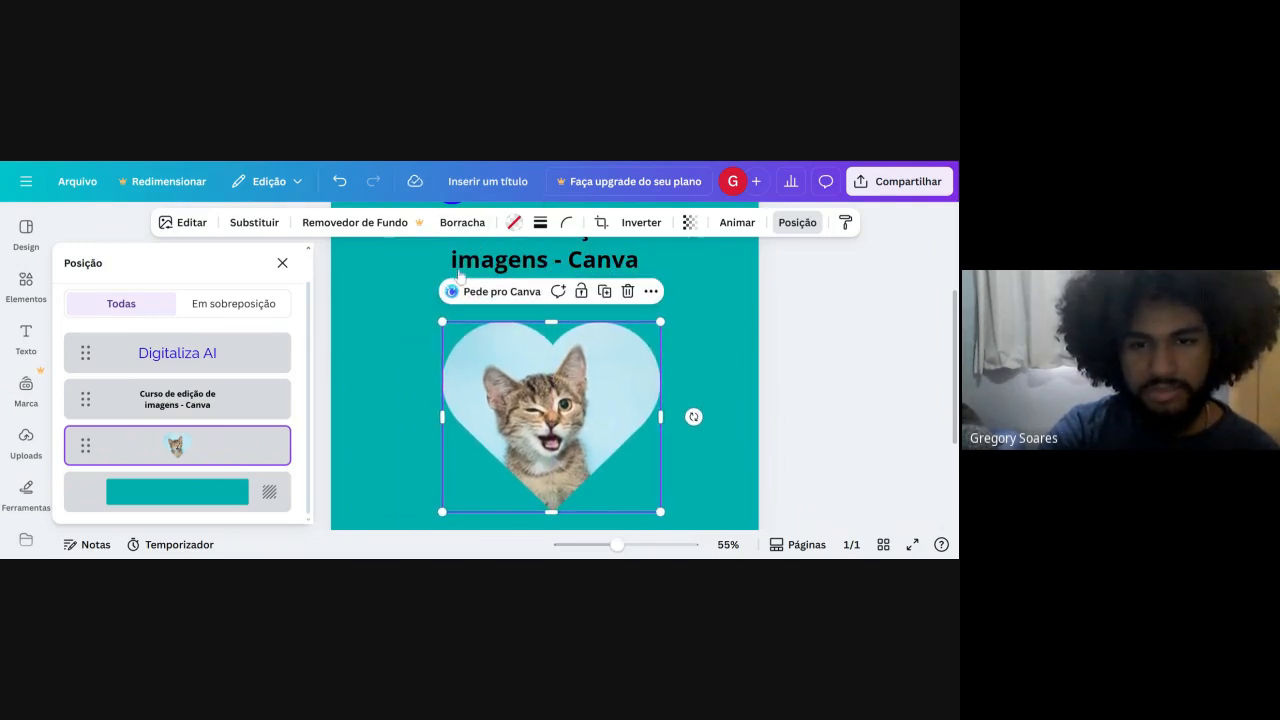
left_click(489, 222)
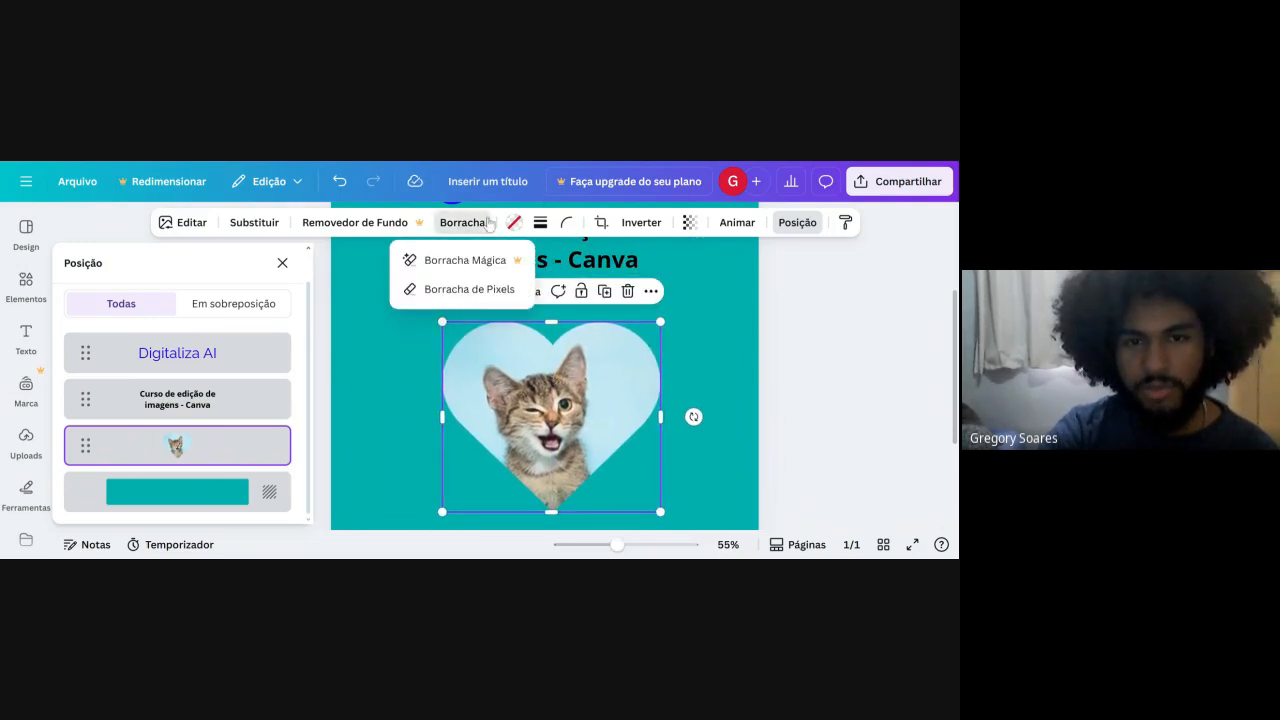
left_click(490, 289)
mouse_move(597, 387)
left_mouse_down()
mouse_move(559, 327)
mouse_move(545, 386)
left_mouse_up()
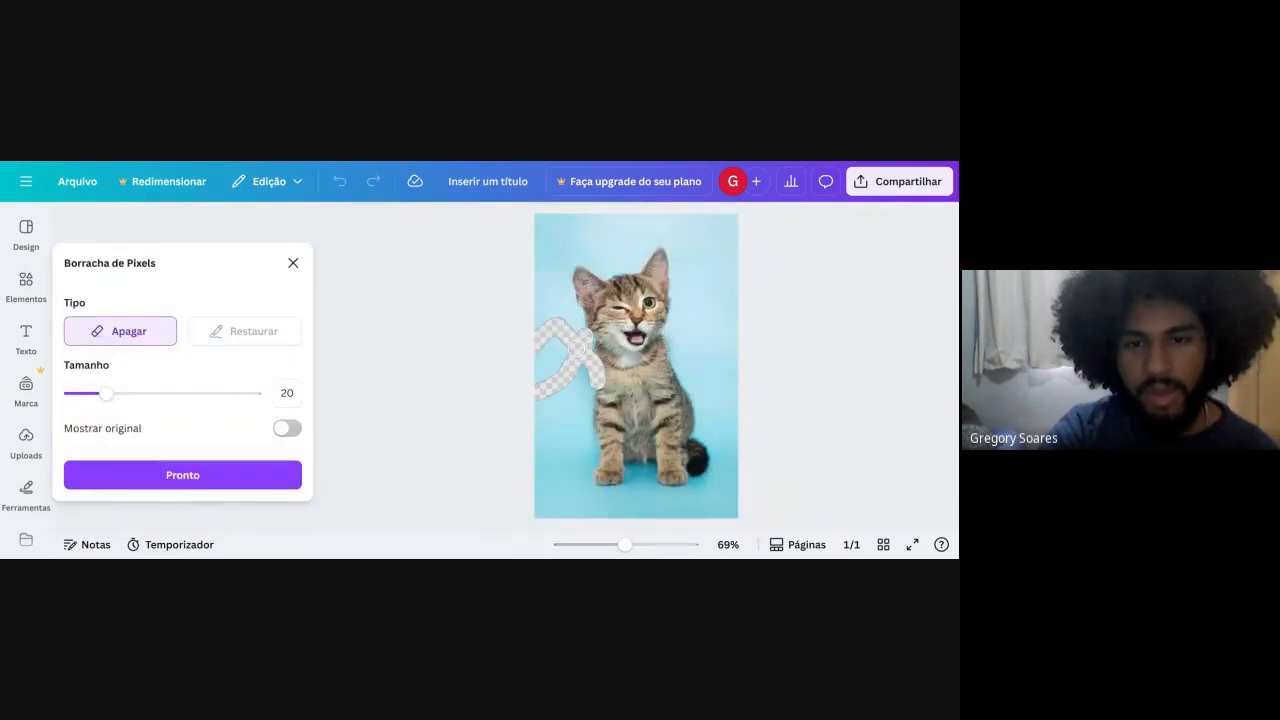
key("ctrl+z")
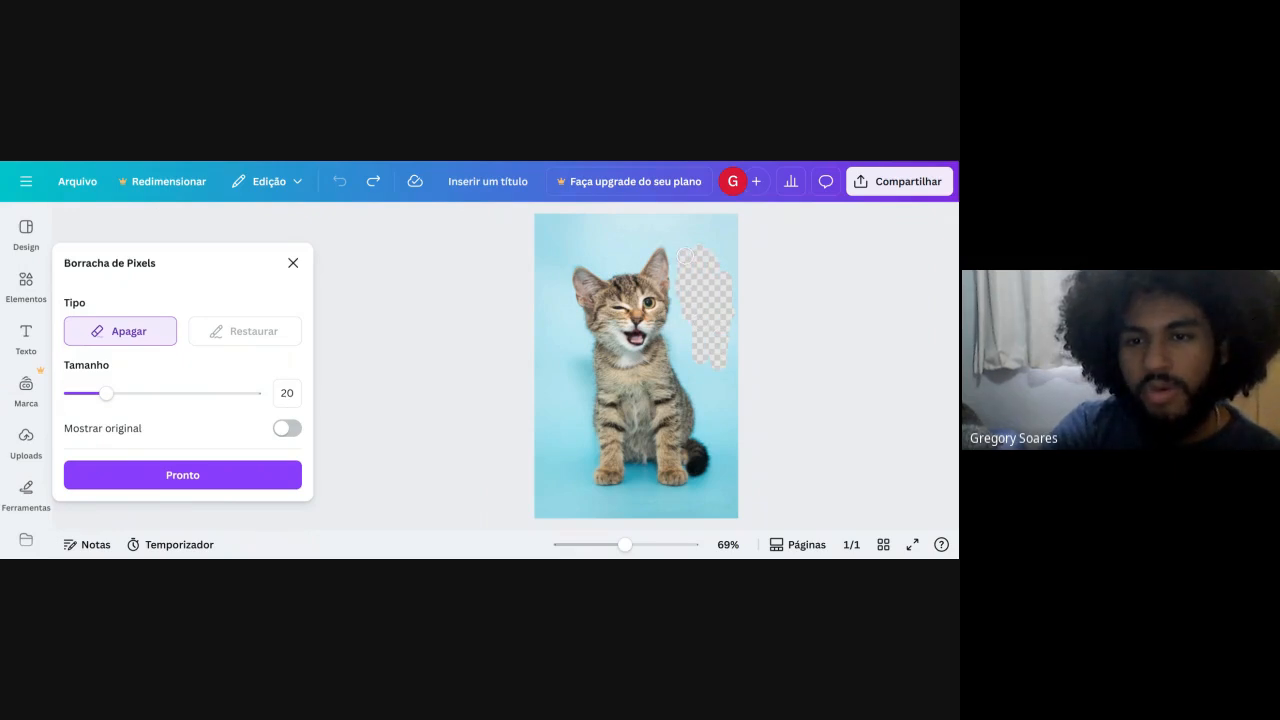
Erase the blue background around the kitten's head and ears with the size 20 pixel eraser, and apply the result.
left_click_drag(684, 253, 716, 304)
left_click(680, 544)
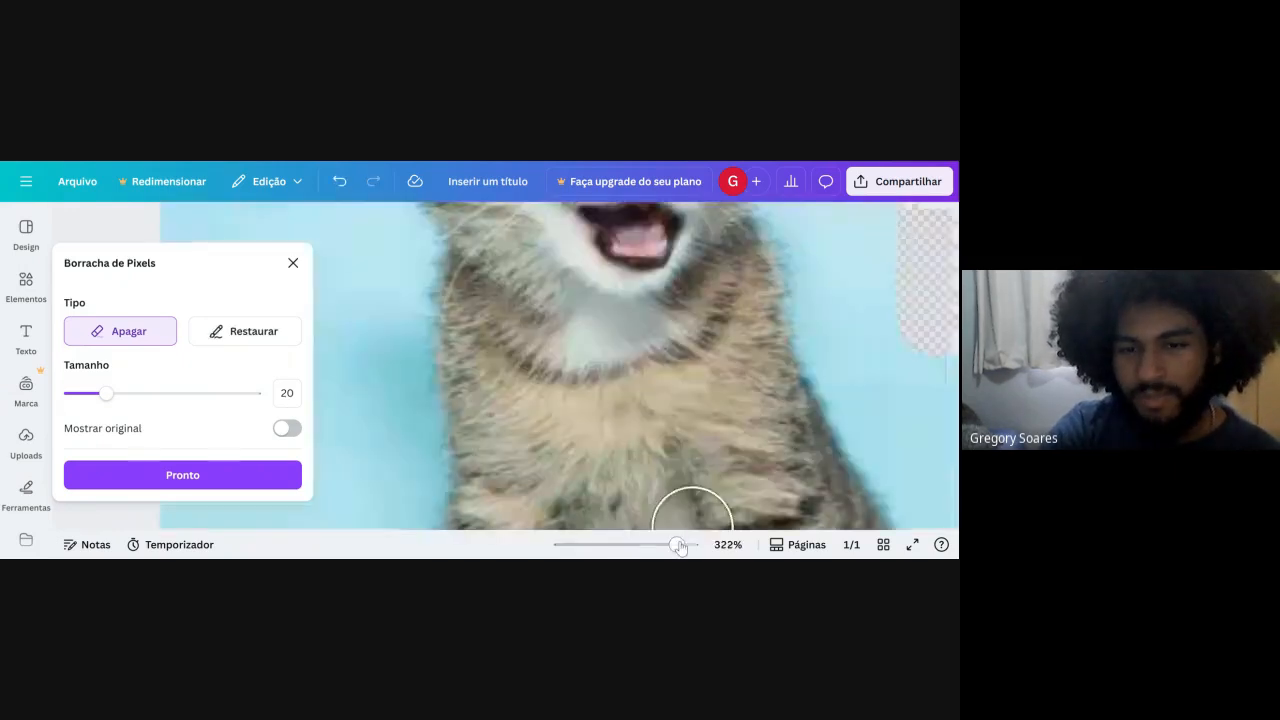
scroll(912, 412, "up", 3)
scroll(551, 251, "up", 3)
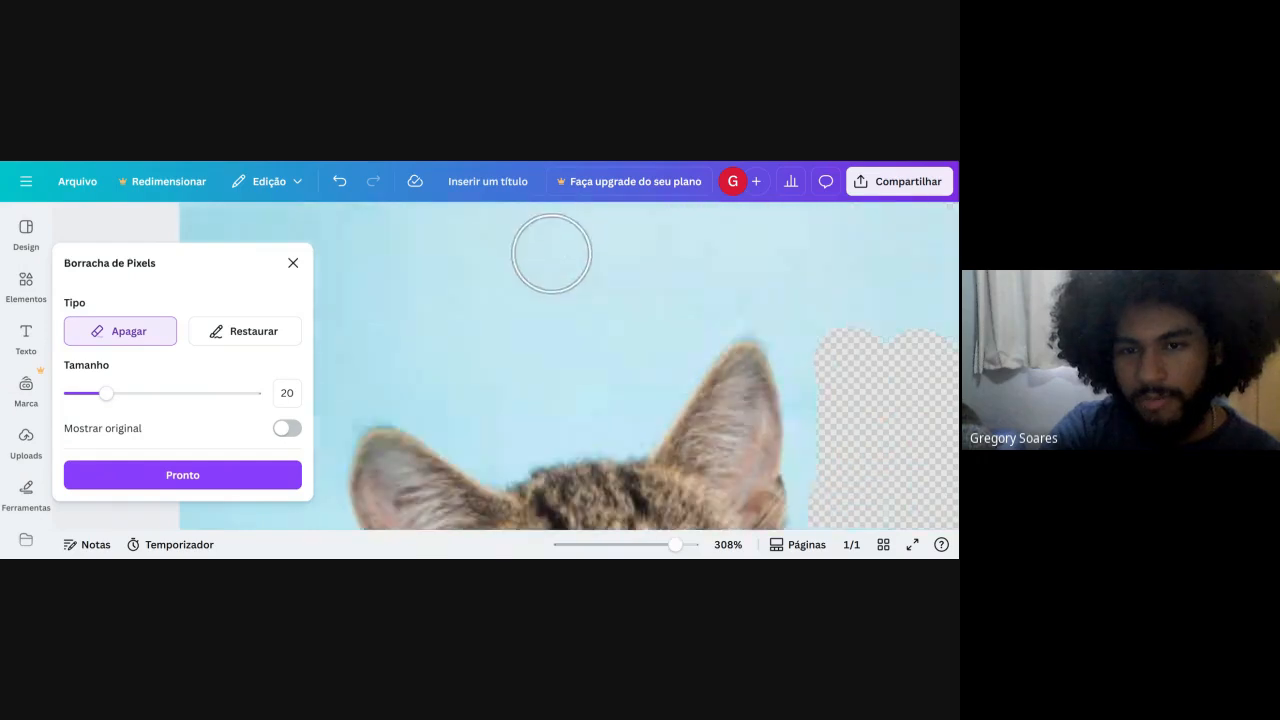
mouse_move(578, 421)
left_mouse_down()
mouse_move(742, 296)
mouse_move(820, 345)
mouse_move(826, 409)
mouse_move(822, 374)
mouse_move(780, 329)
mouse_move(669, 288)
mouse_move(562, 418)
mouse_move(482, 431)
mouse_move(475, 345)
mouse_move(562, 283)
mouse_move(607, 289)
mouse_move(569, 371)
mouse_move(600, 337)
mouse_move(694, 303)
left_mouse_up()
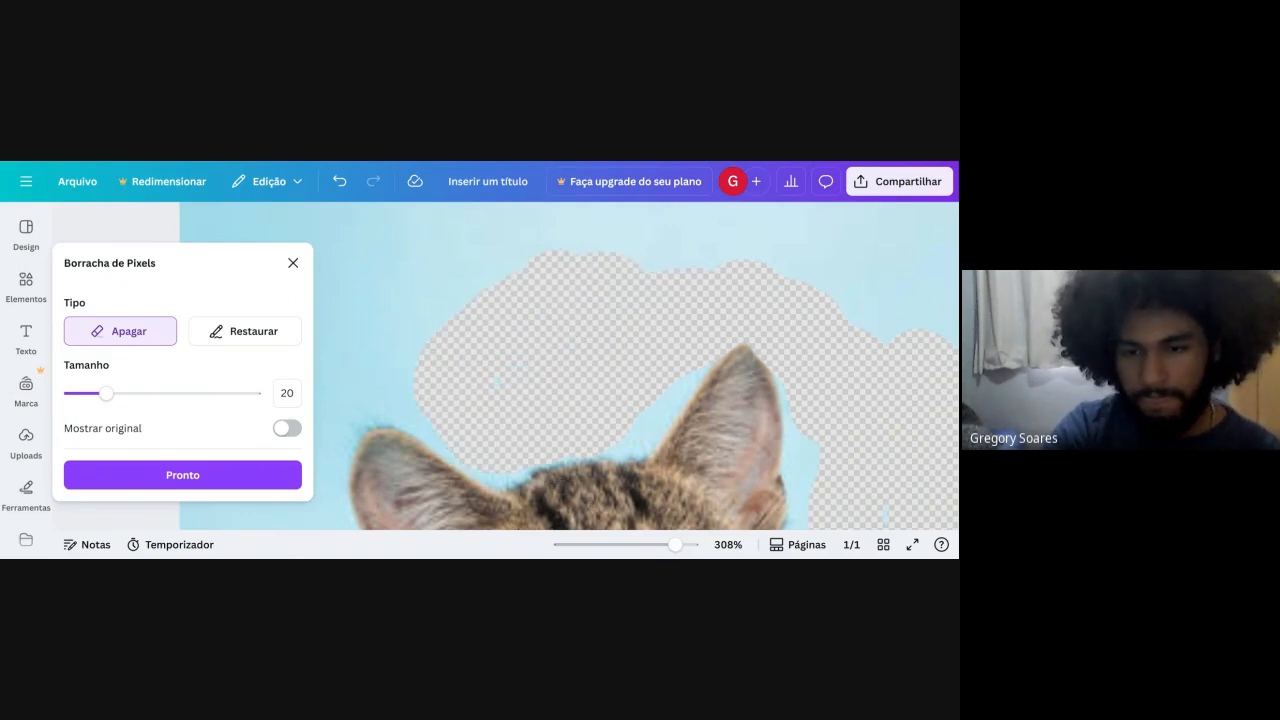
scroll(602, 484, "down", 10)
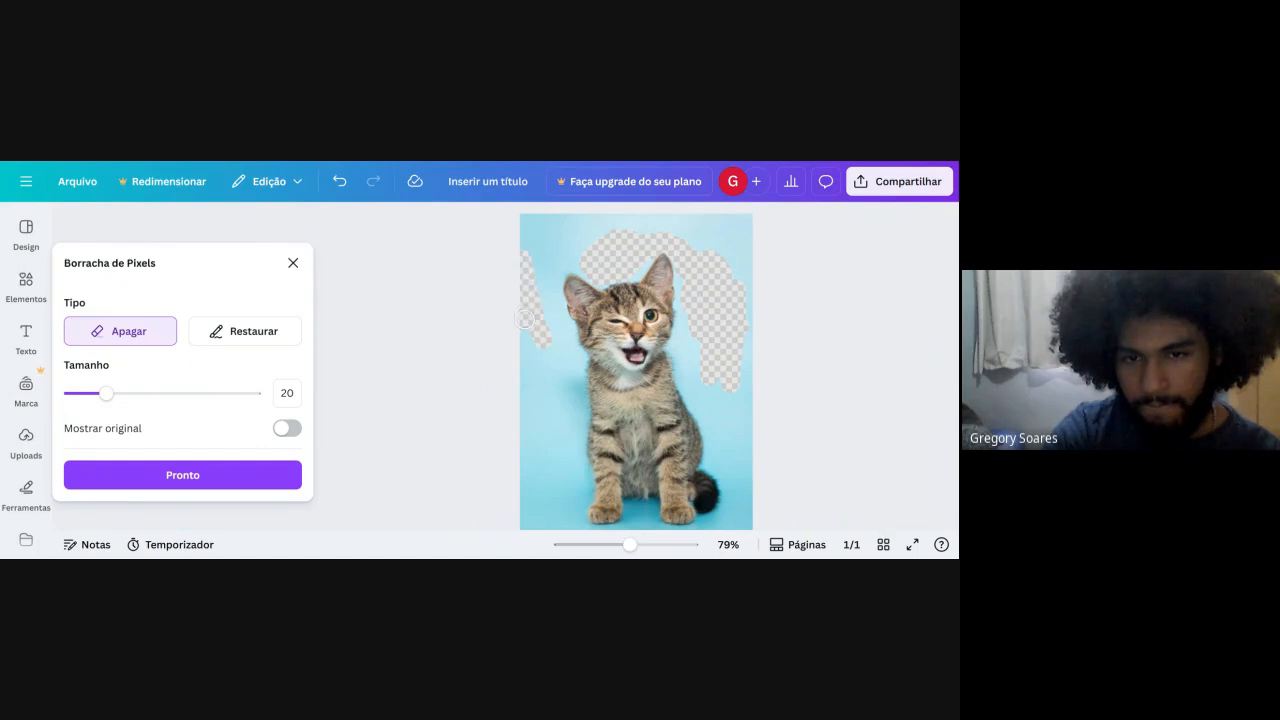
mouse_move(525, 318)
left_mouse_down()
mouse_move(541, 355)
mouse_move(570, 317)
left_mouse_up()
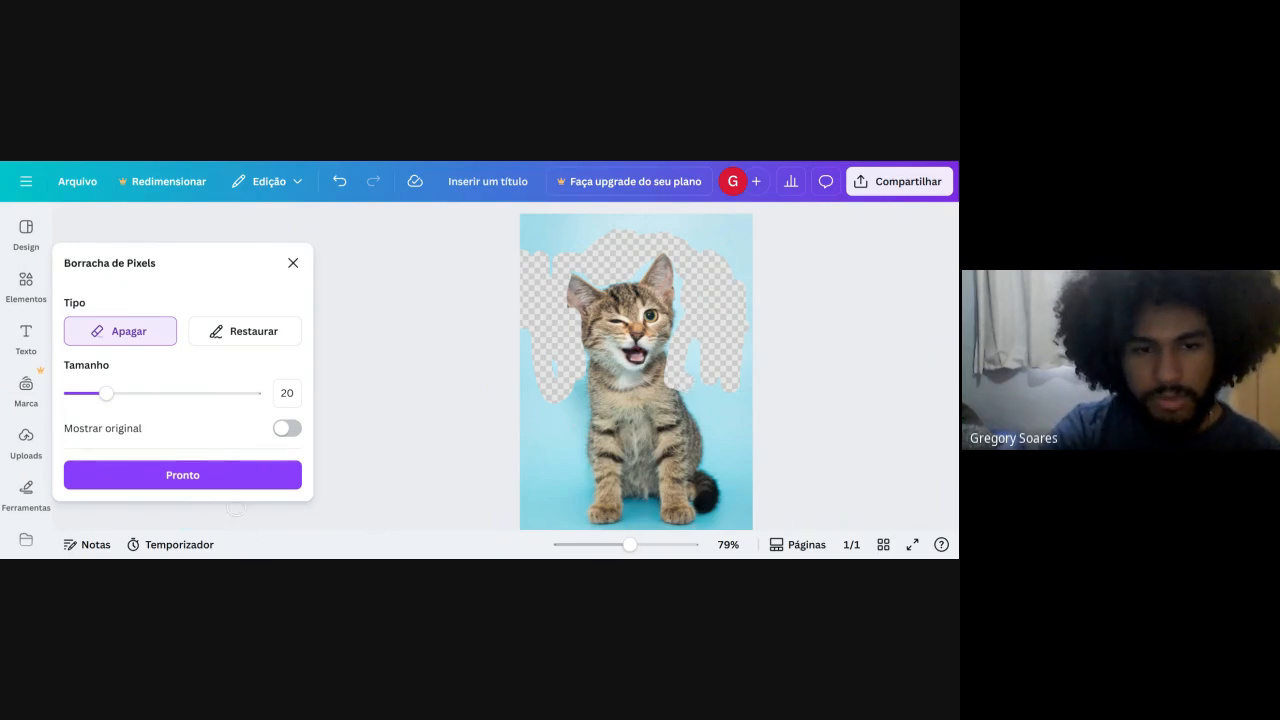
left_click(258, 480)
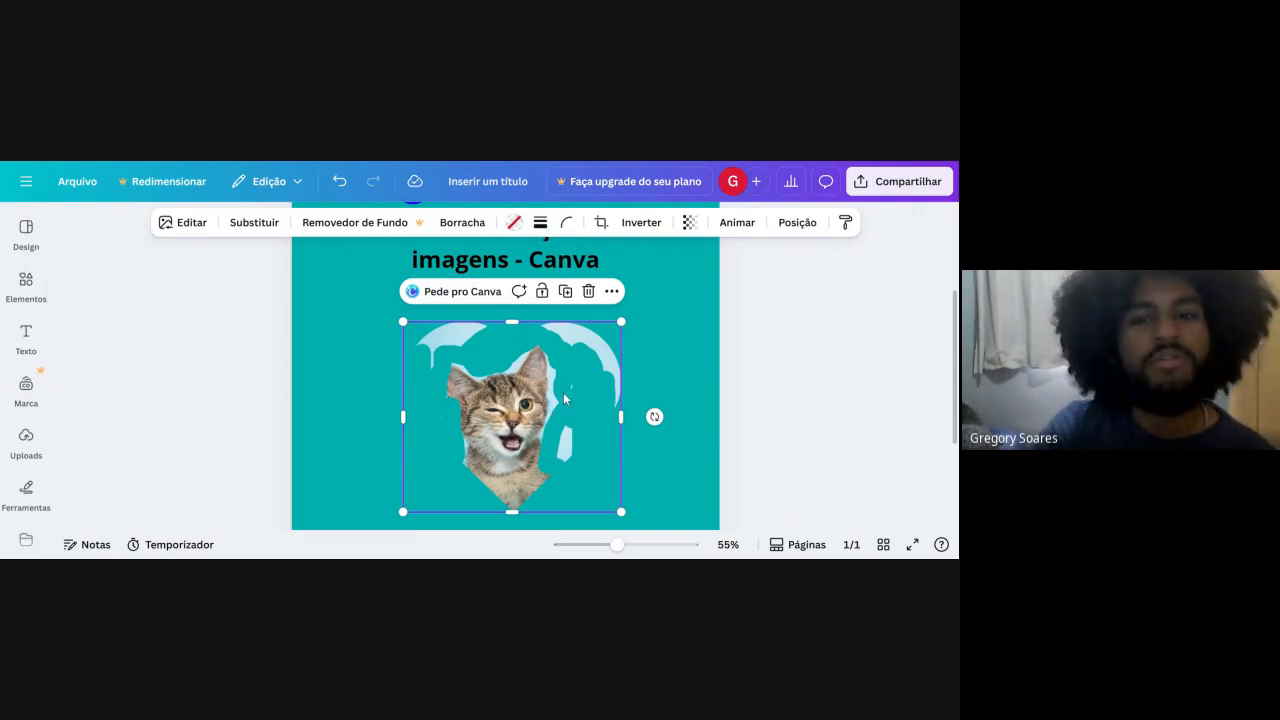
Undo the pixel erasing on the heart-framed kitten photo.
scroll(549, 371, "down", 2)
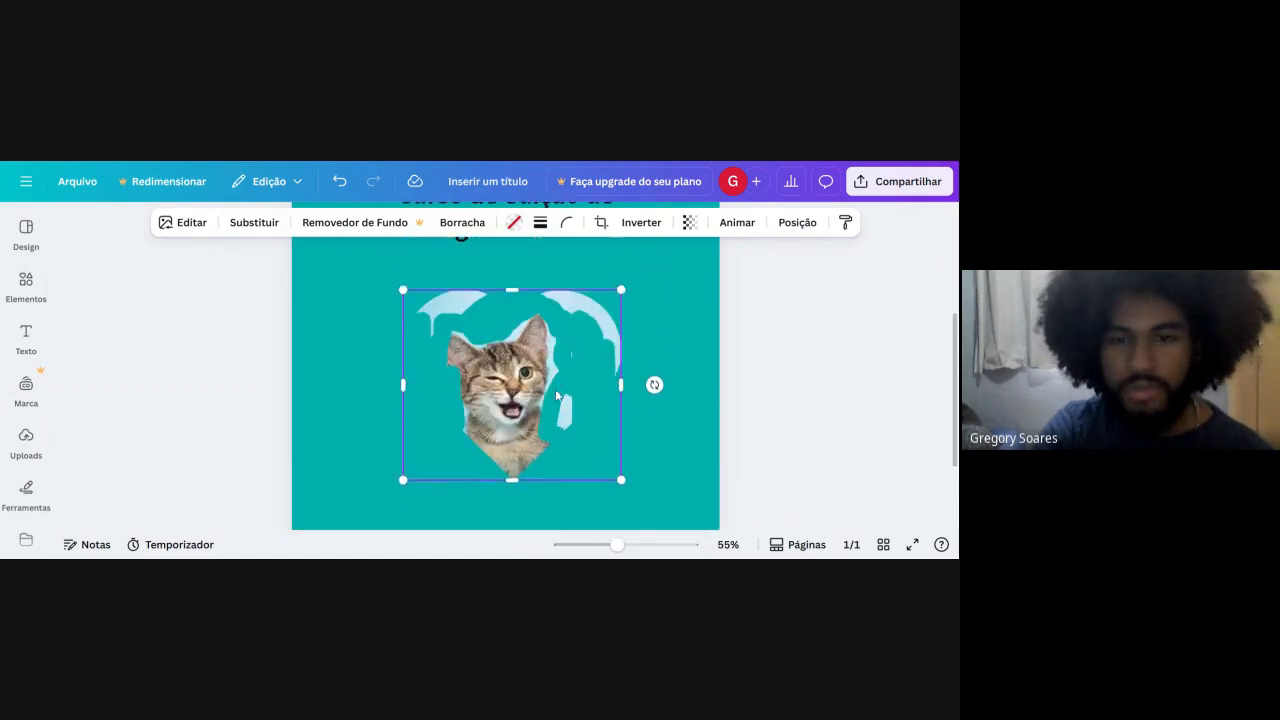
left_click(826, 353)
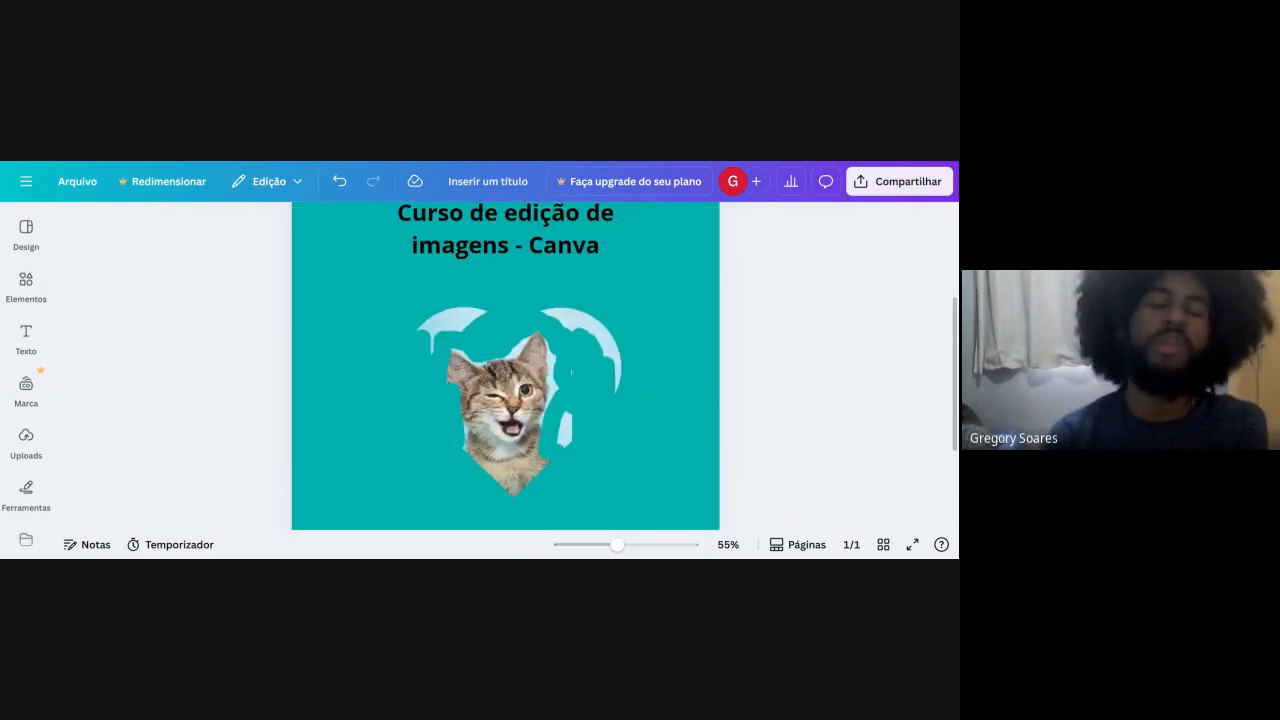
key("ctrl+z")
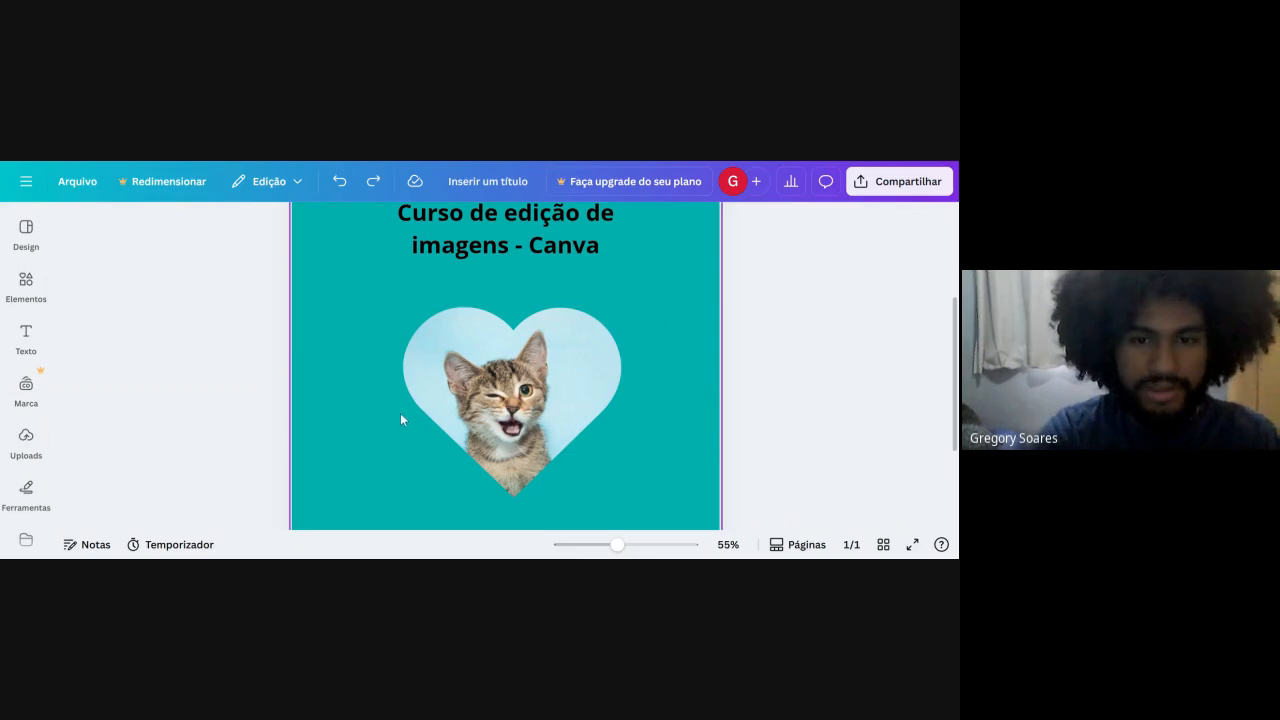
Browse the Moldura element results and place the torn-paper frame over the kitten heart.
left_click(26, 285)
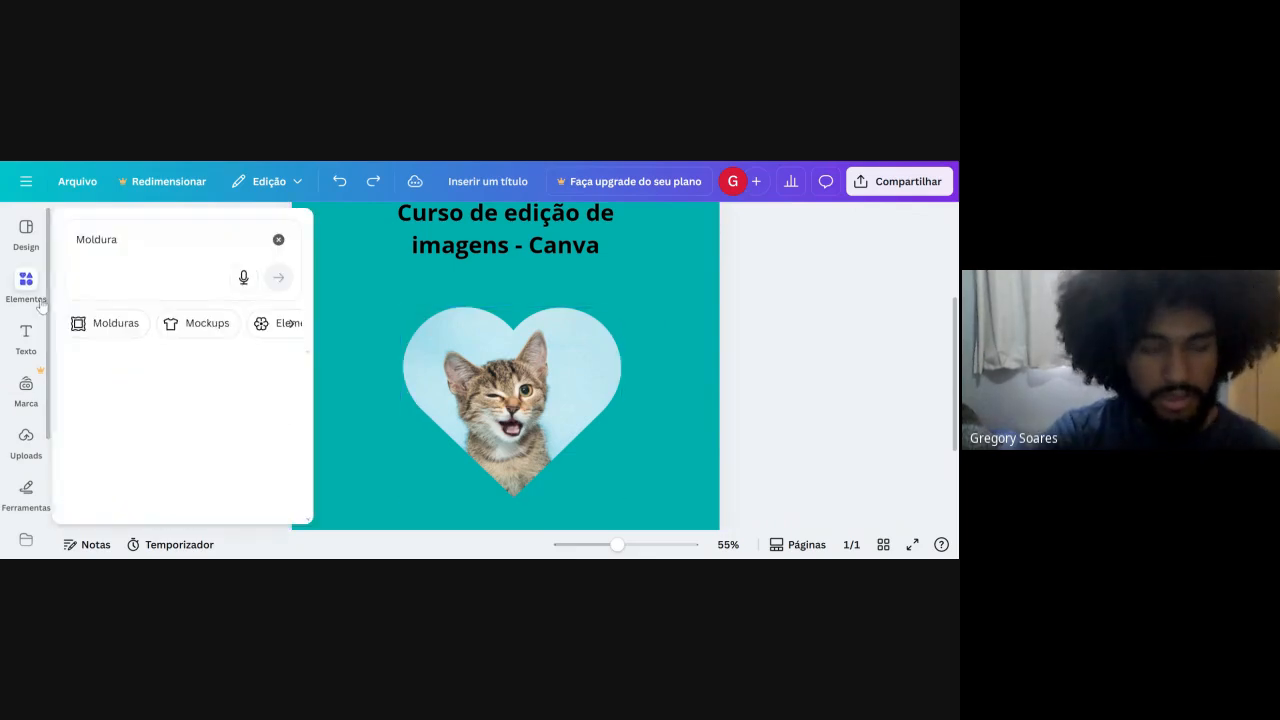
scroll(190, 409, "down", 3)
scroll(190, 409, "up", 3)
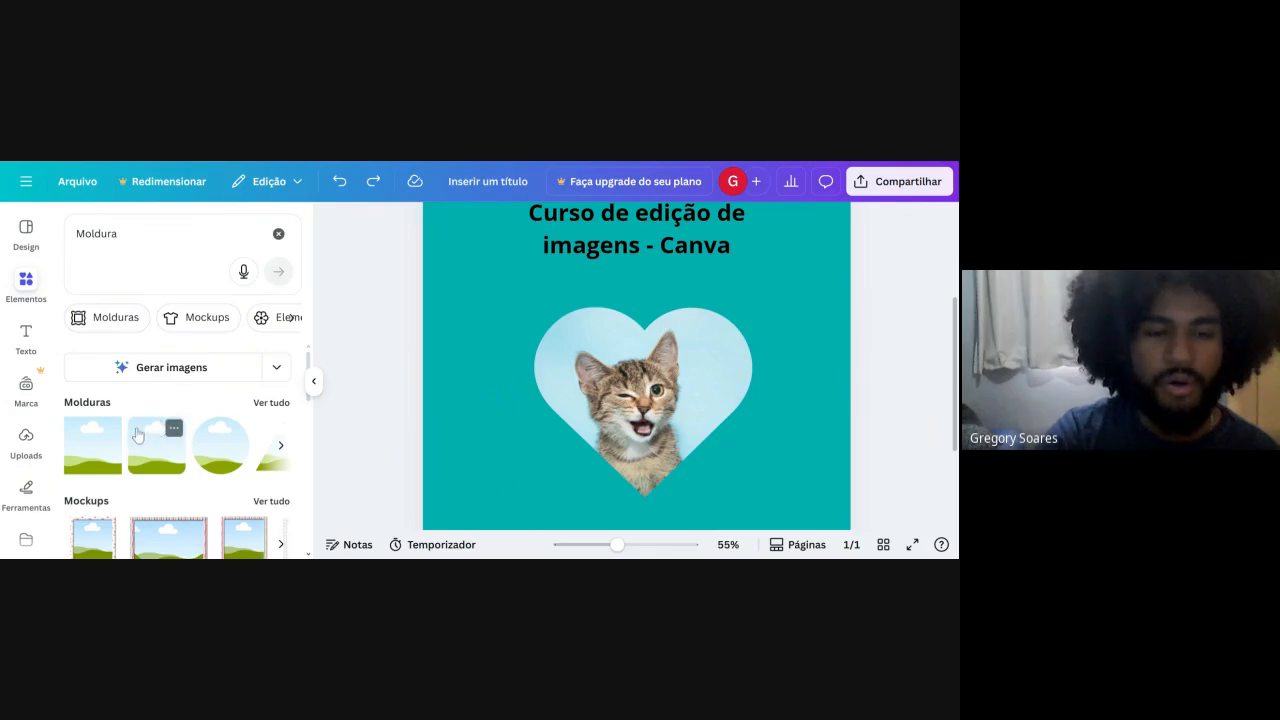
left_click(277, 457)
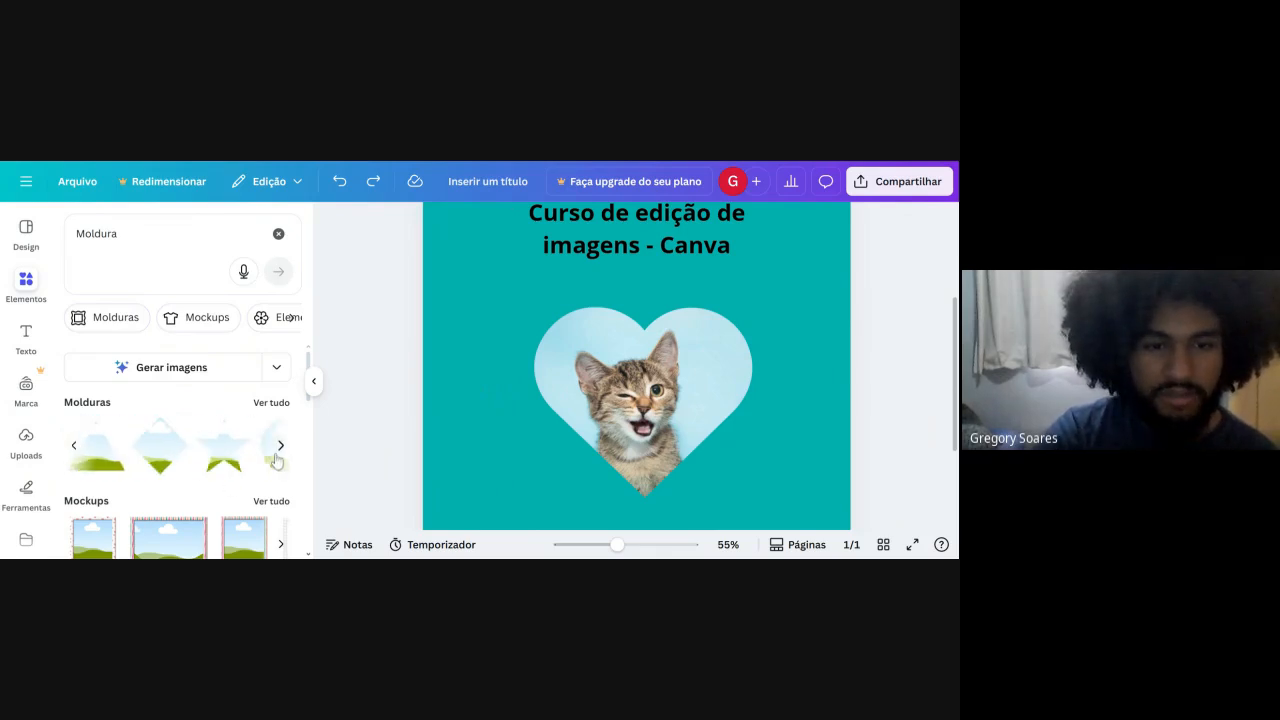
left_click(277, 457)
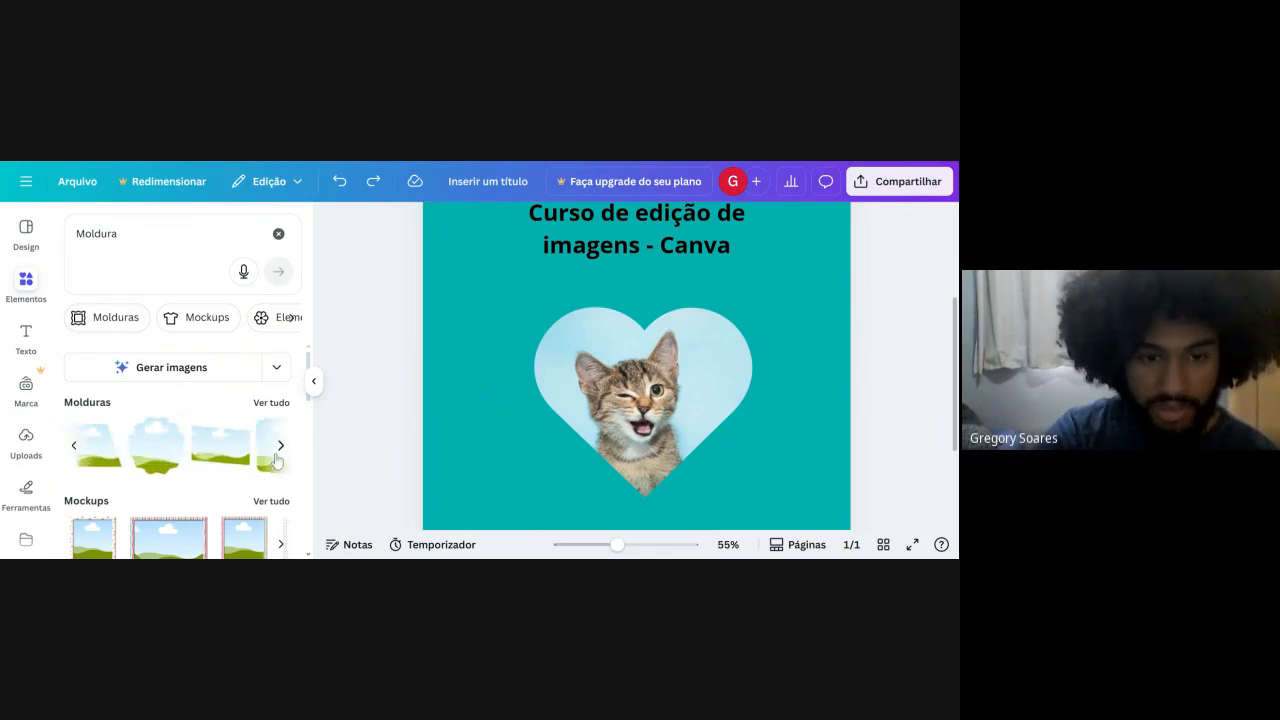
left_click(279, 450)
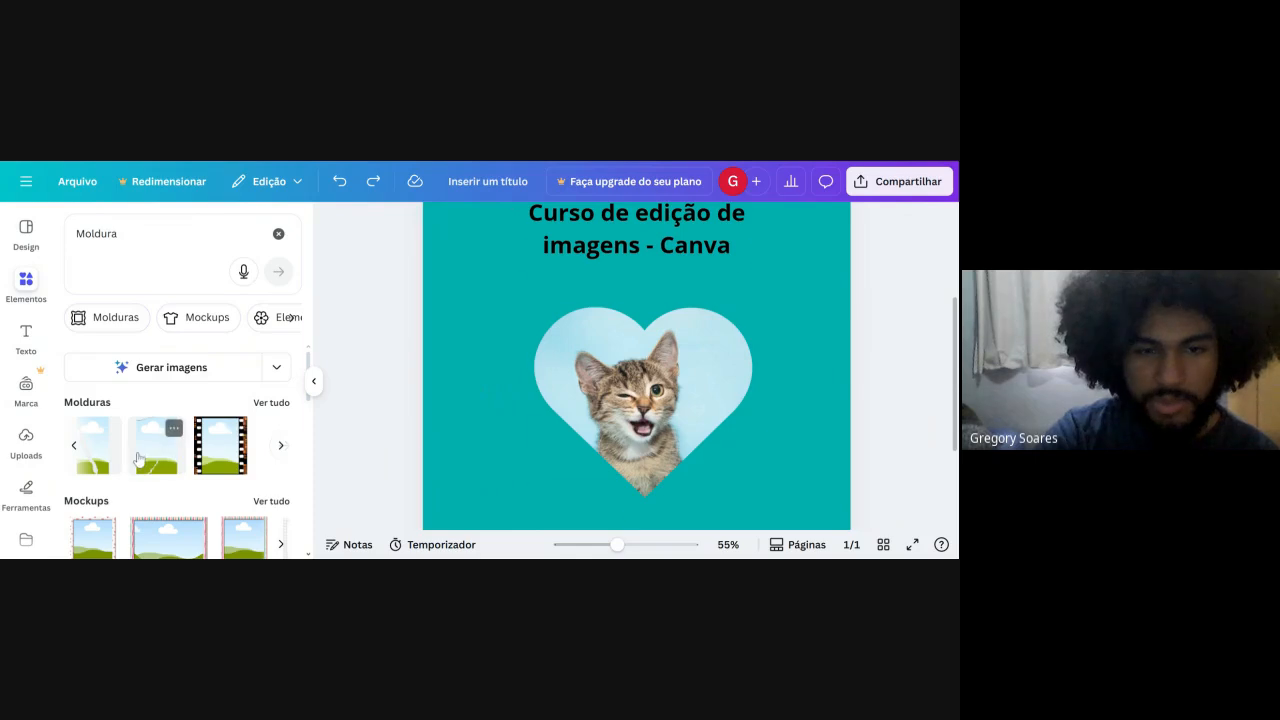
left_click(139, 459)
left_click_drag(614, 425, 623, 480)
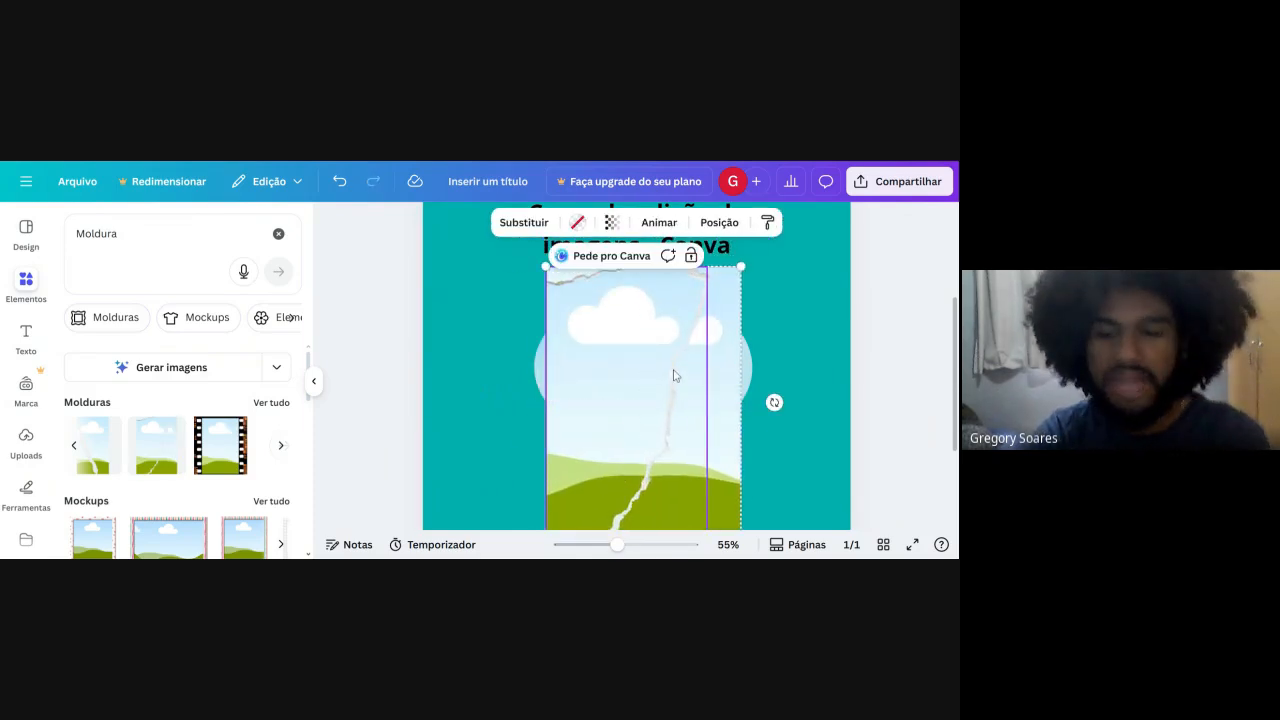
Add the frame with one rounded corner and move it toward the page's left edge, partly over the kitten heart.
left_click(75, 446)
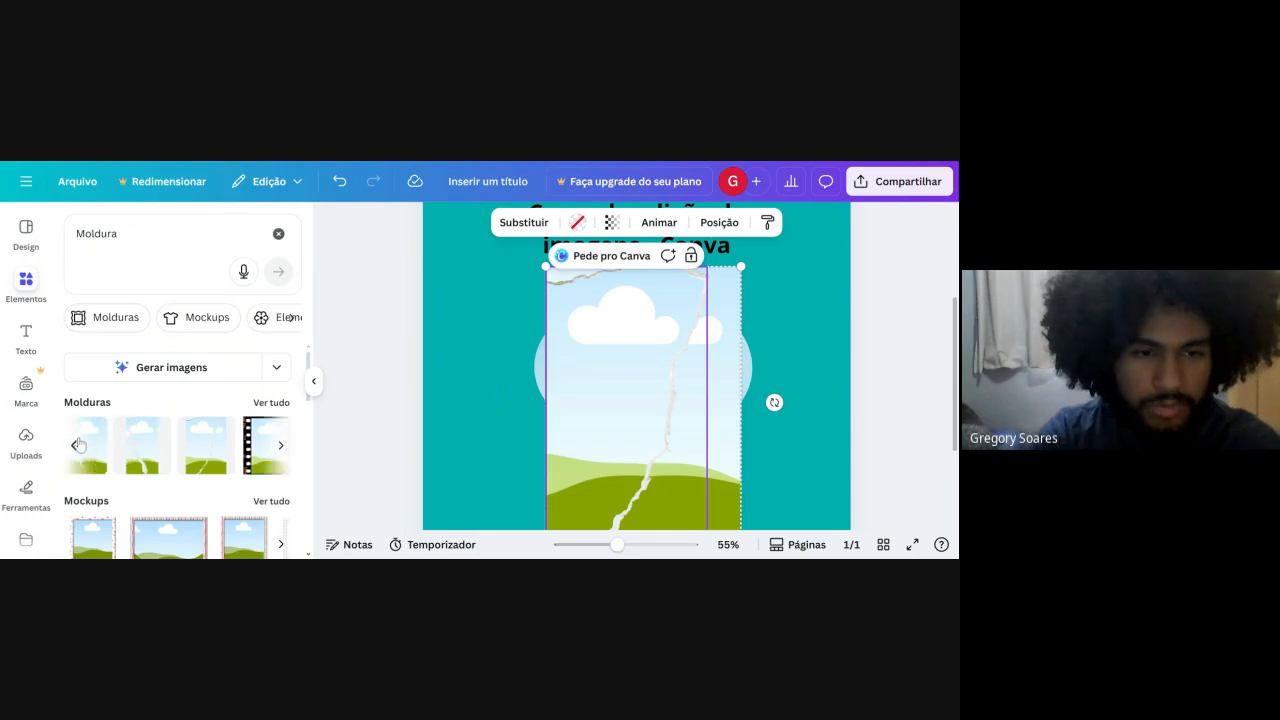
left_click(156, 440)
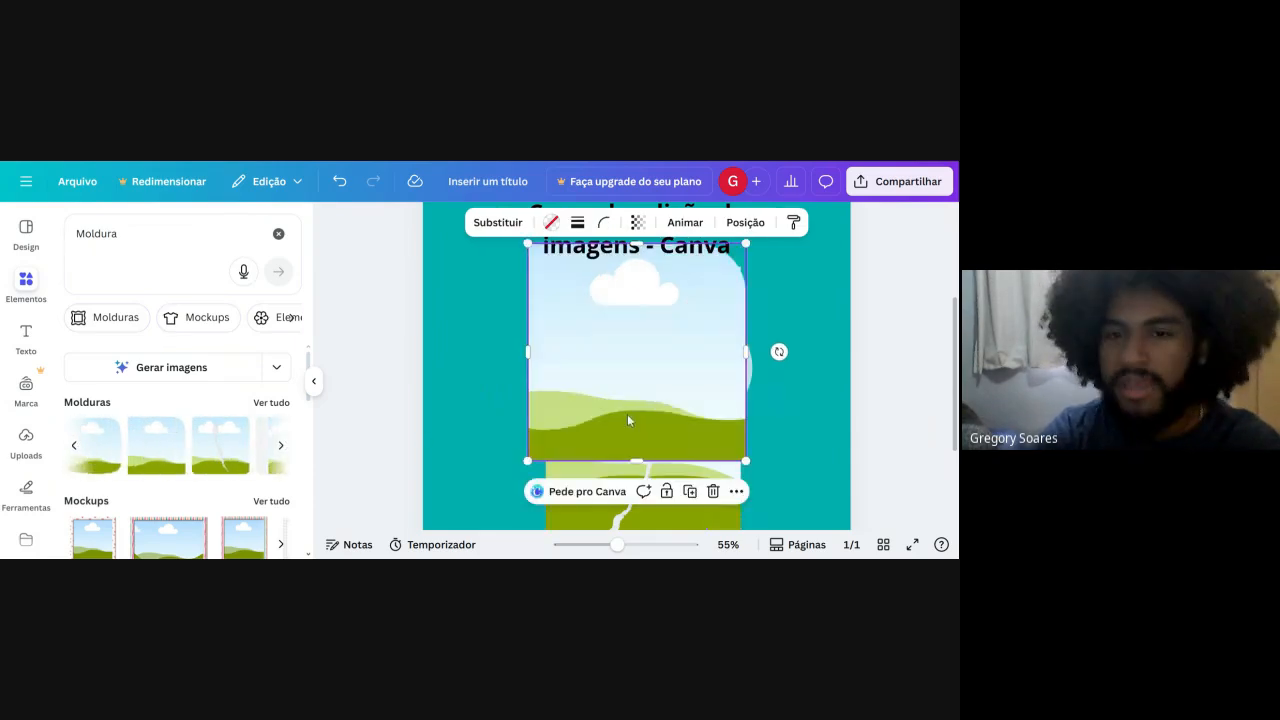
left_click_drag(705, 388, 604, 460)
Delete the torn-paper frame and the frame with one rounded corner.
left_click(694, 384)
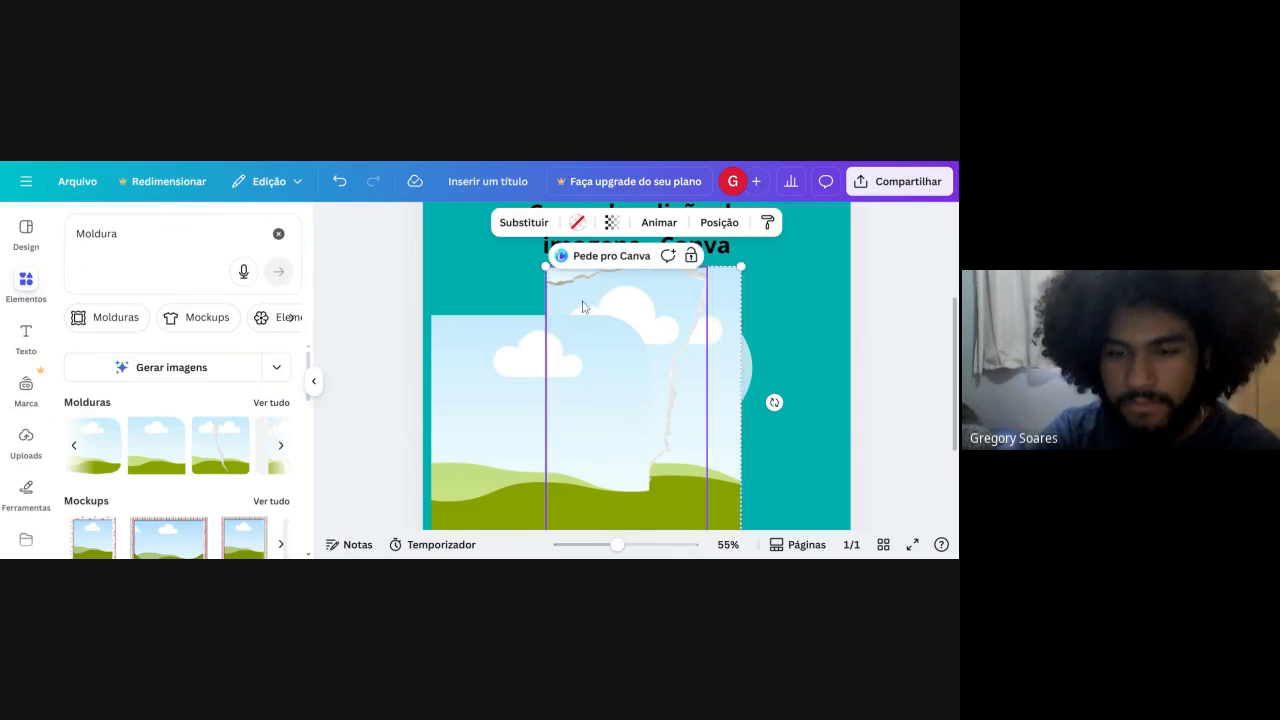
left_click(583, 304)
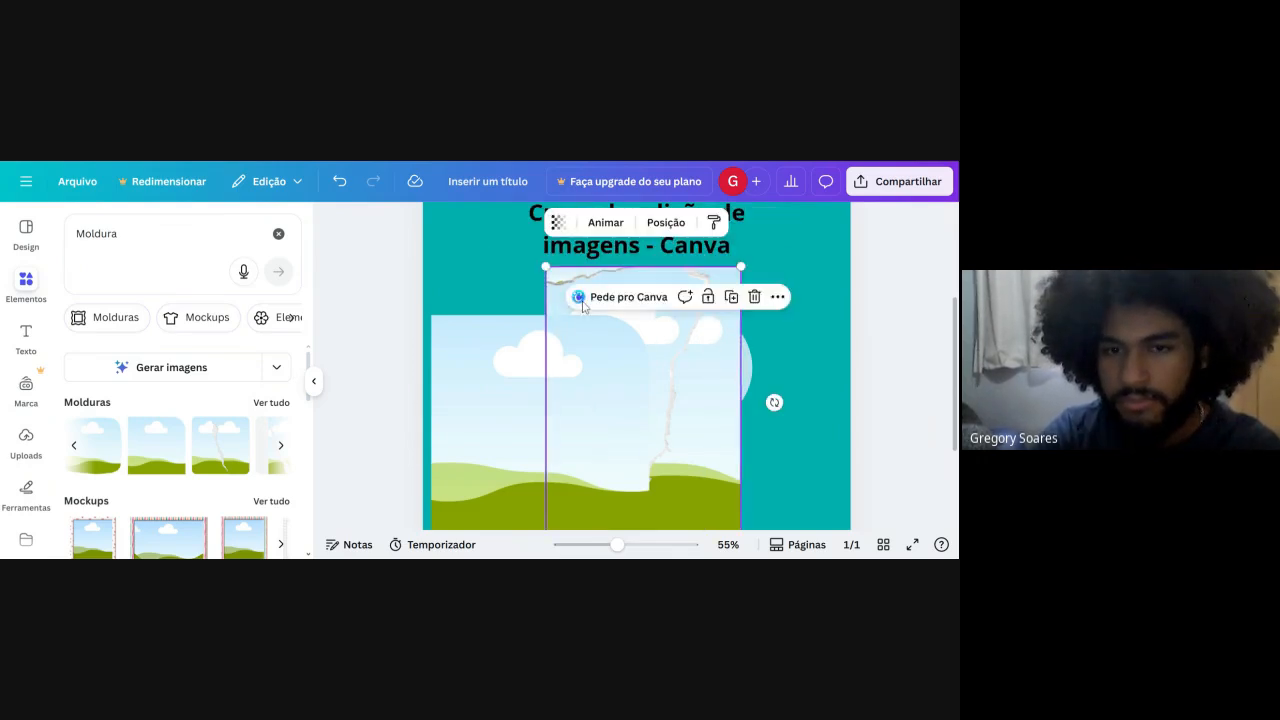
right_click(583, 304)
left_click(675, 307)
right_click(543, 383)
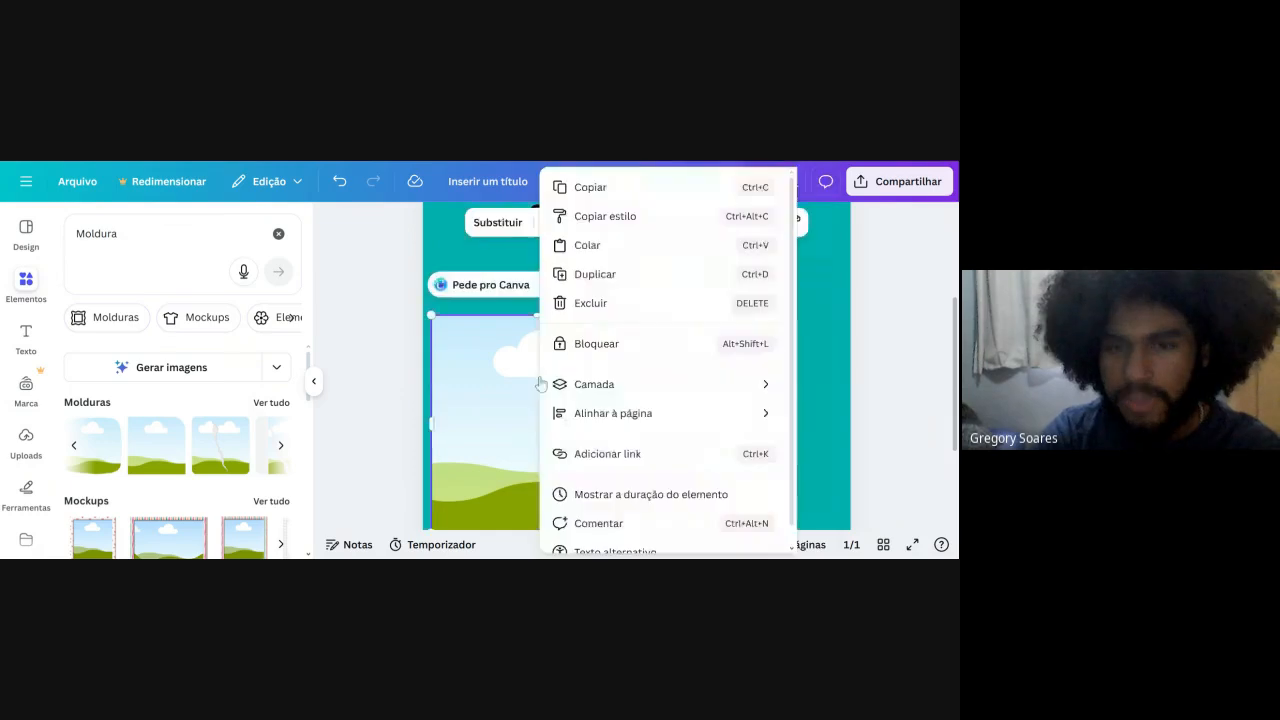
left_click(541, 383)
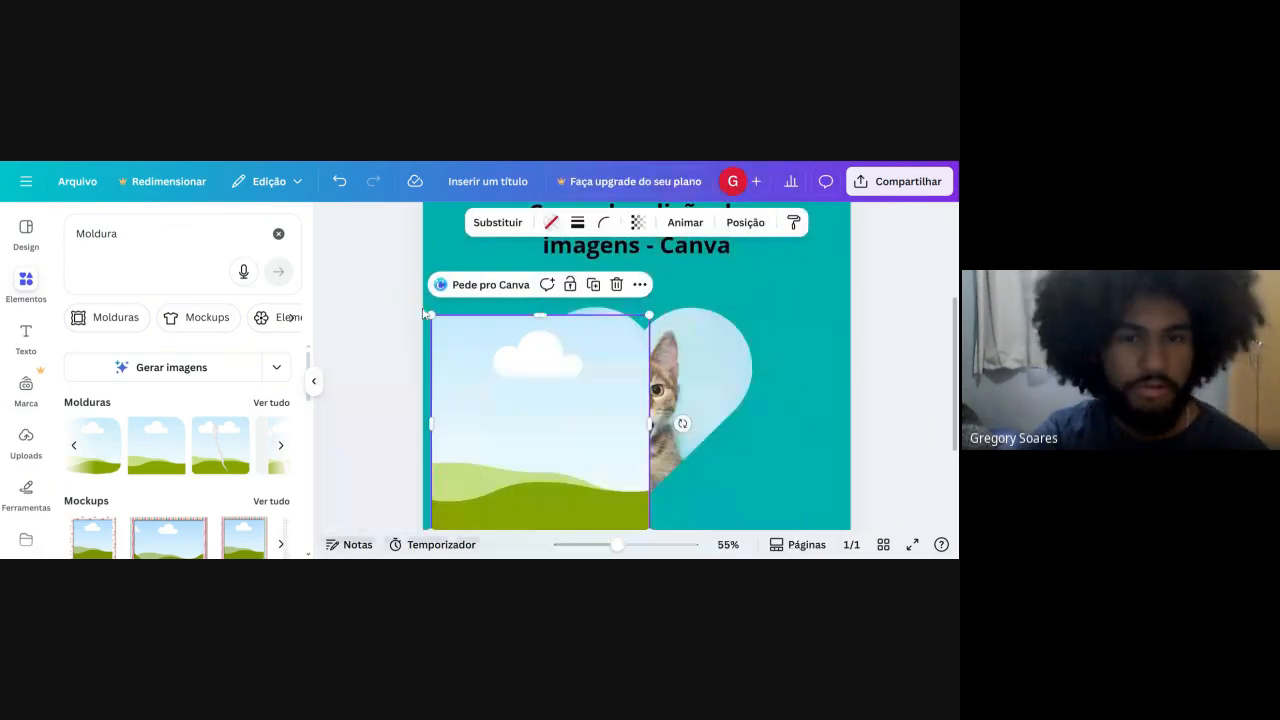
right_click(481, 357)
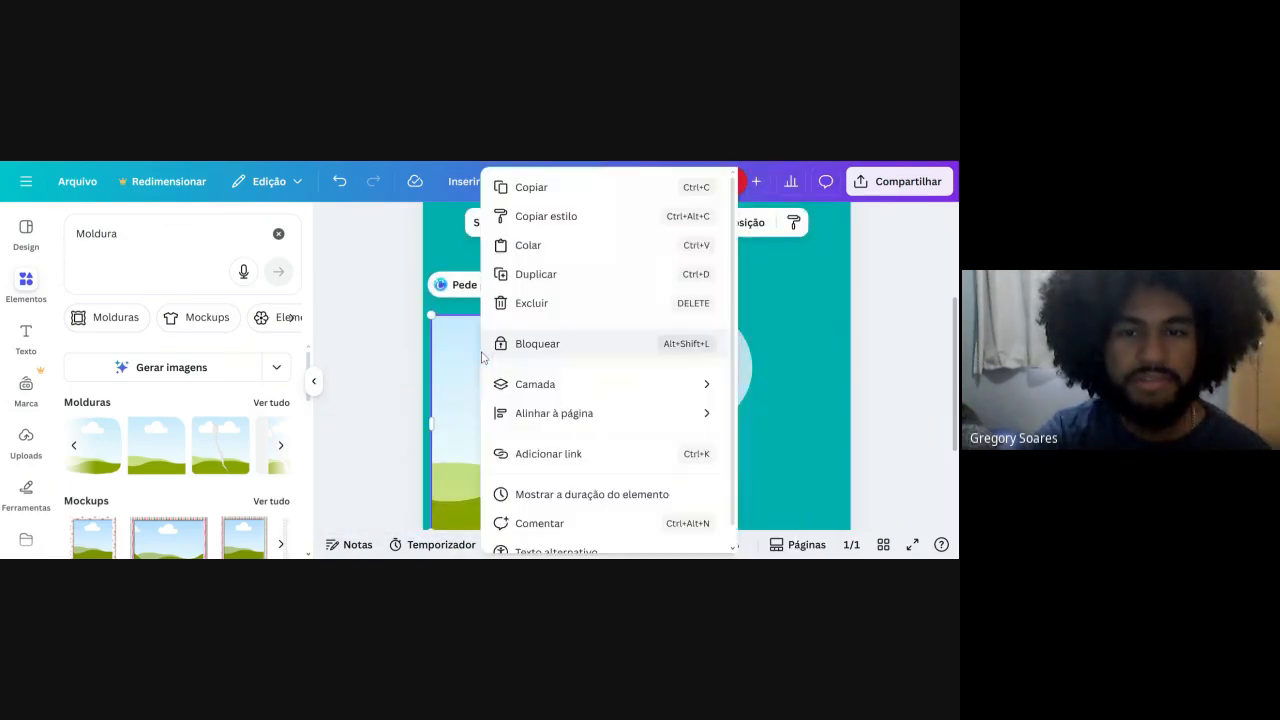
left_click(532, 304)
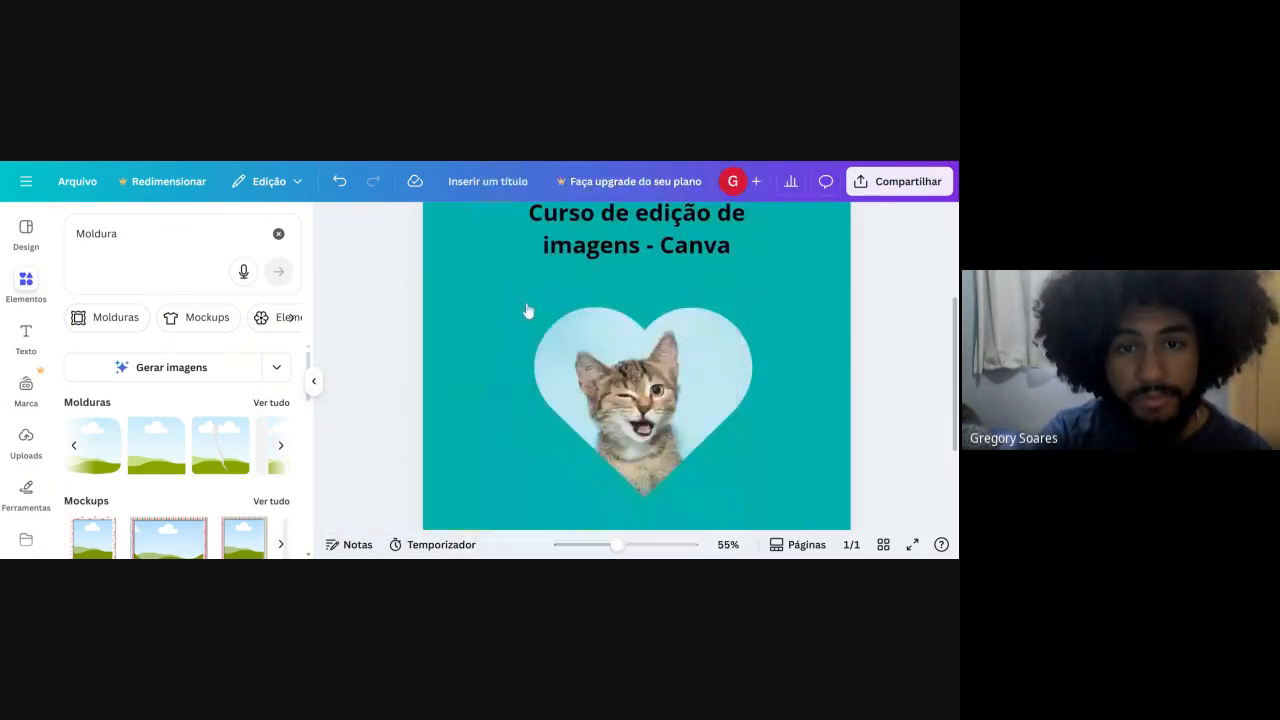
Add the scalloped frame over the lower part of the kitten heart, and delete it.
left_click(75, 446)
left_click(170, 430)
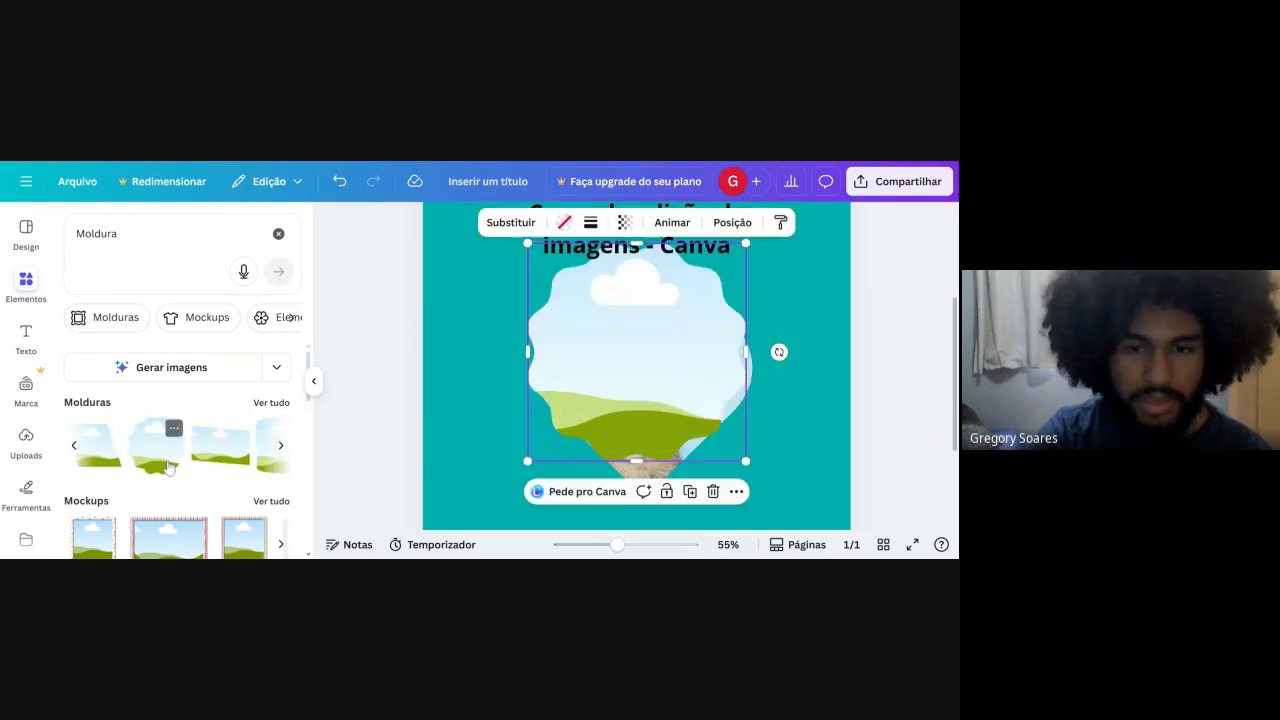
left_click_drag(661, 349, 640, 457)
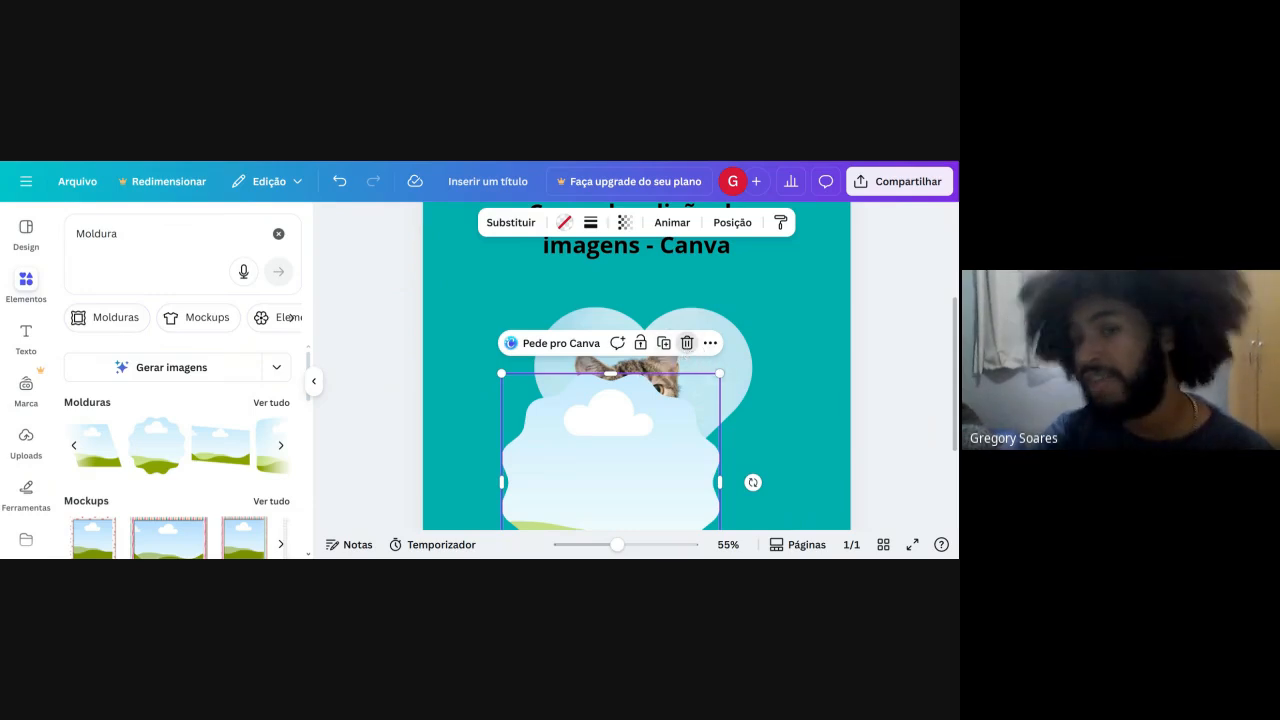
left_click(687, 343)
Add the triangle frame from the Molduras results and delete it.
left_click(73, 445)
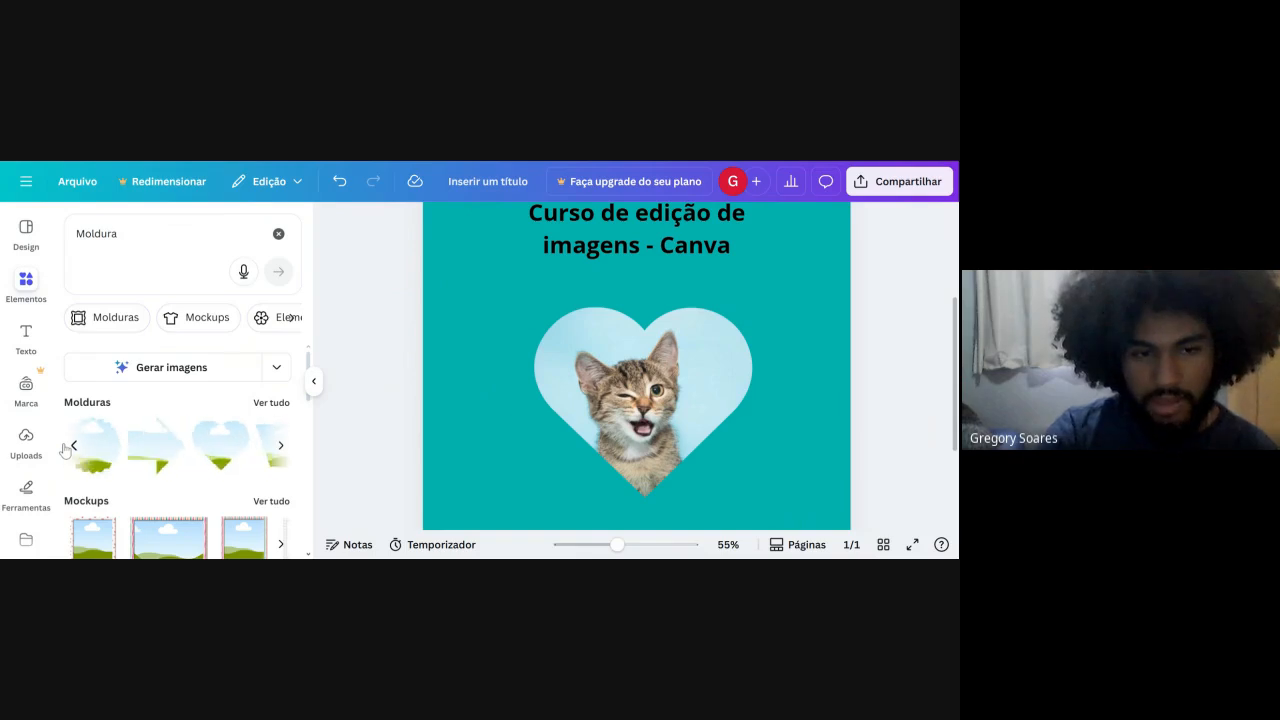
left_click(147, 469)
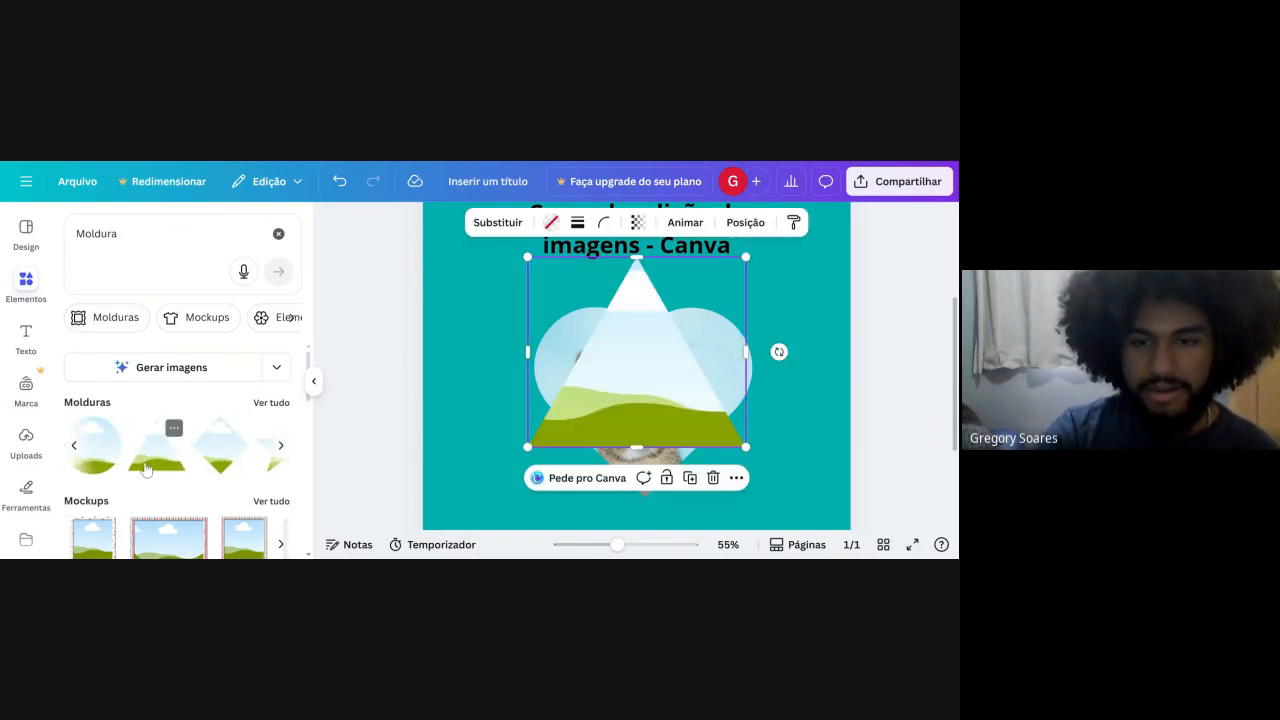
left_click(713, 478)
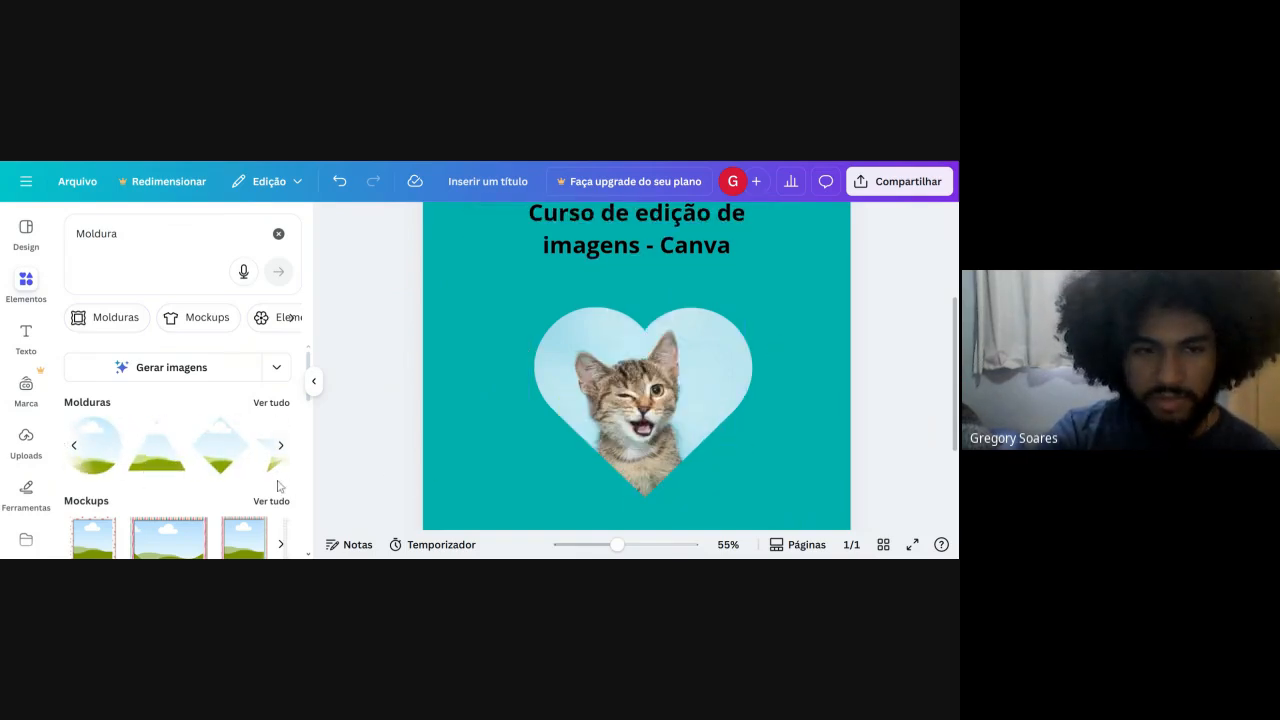
Place the square frame over the right half of the kitten heart, and delete it after browsing the other frames.
left_click(74, 446)
left_click(70, 470)
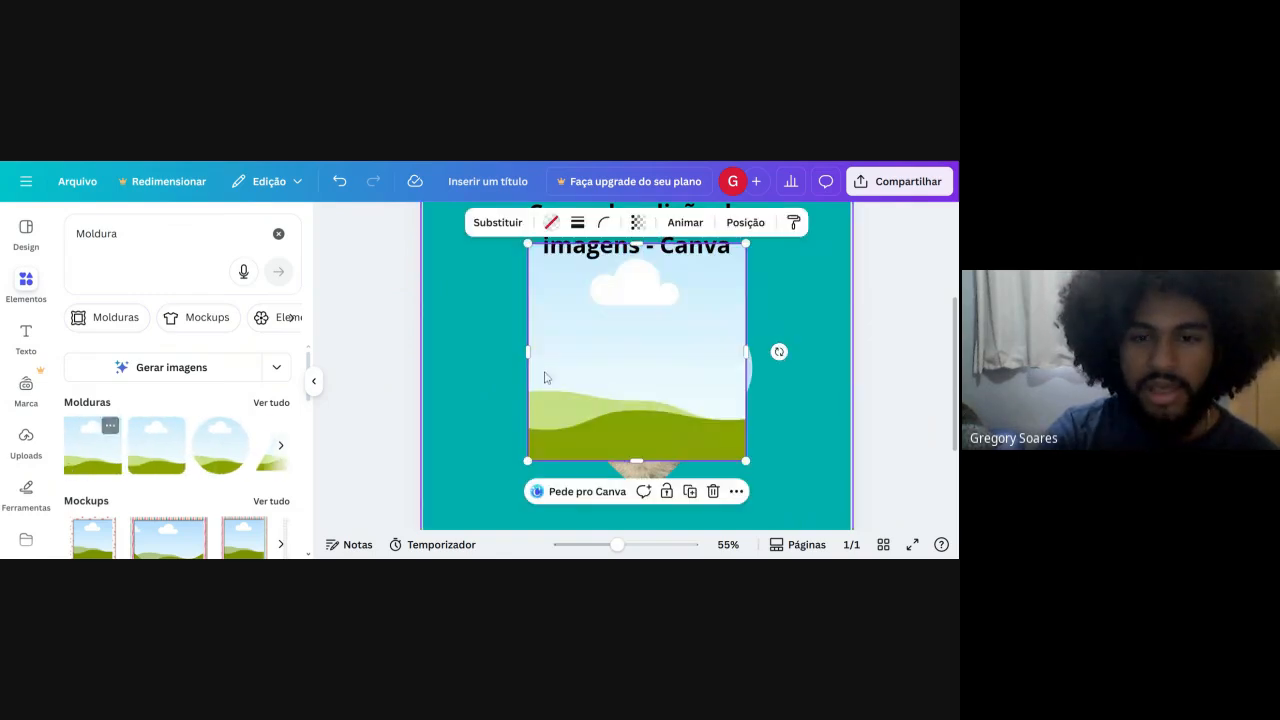
left_click_drag(603, 343, 681, 397)
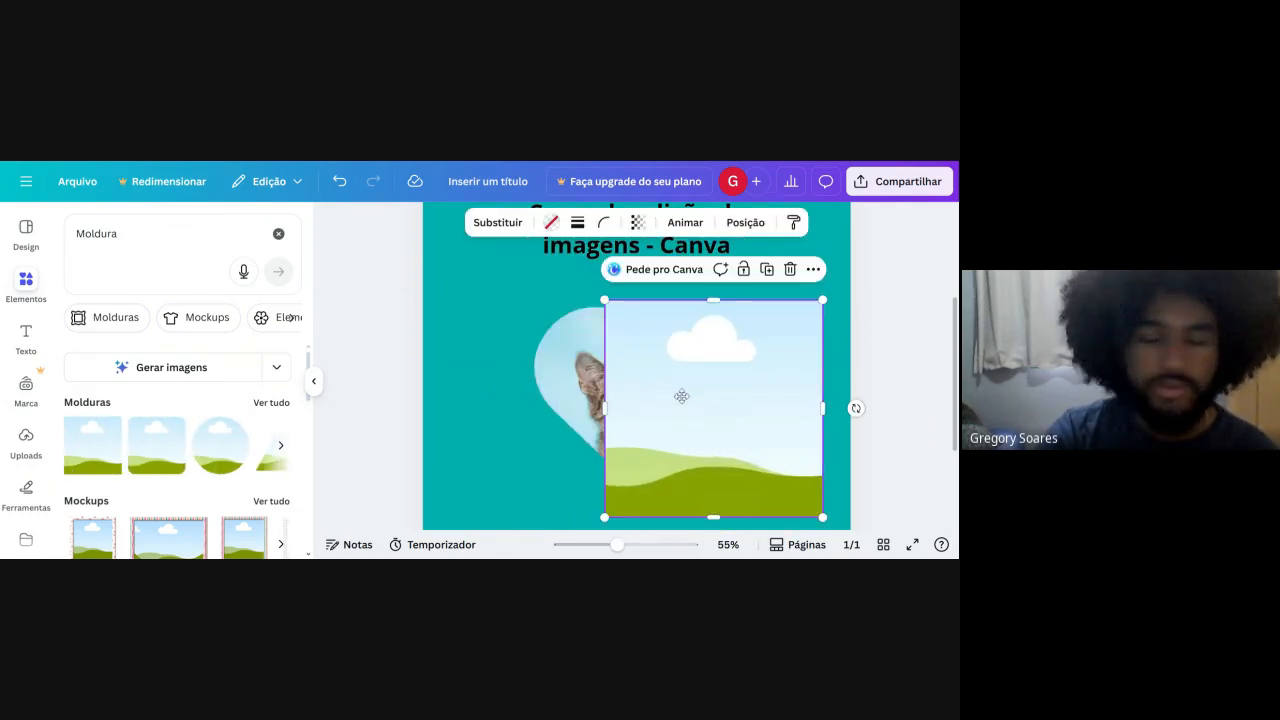
left_click(279, 450)
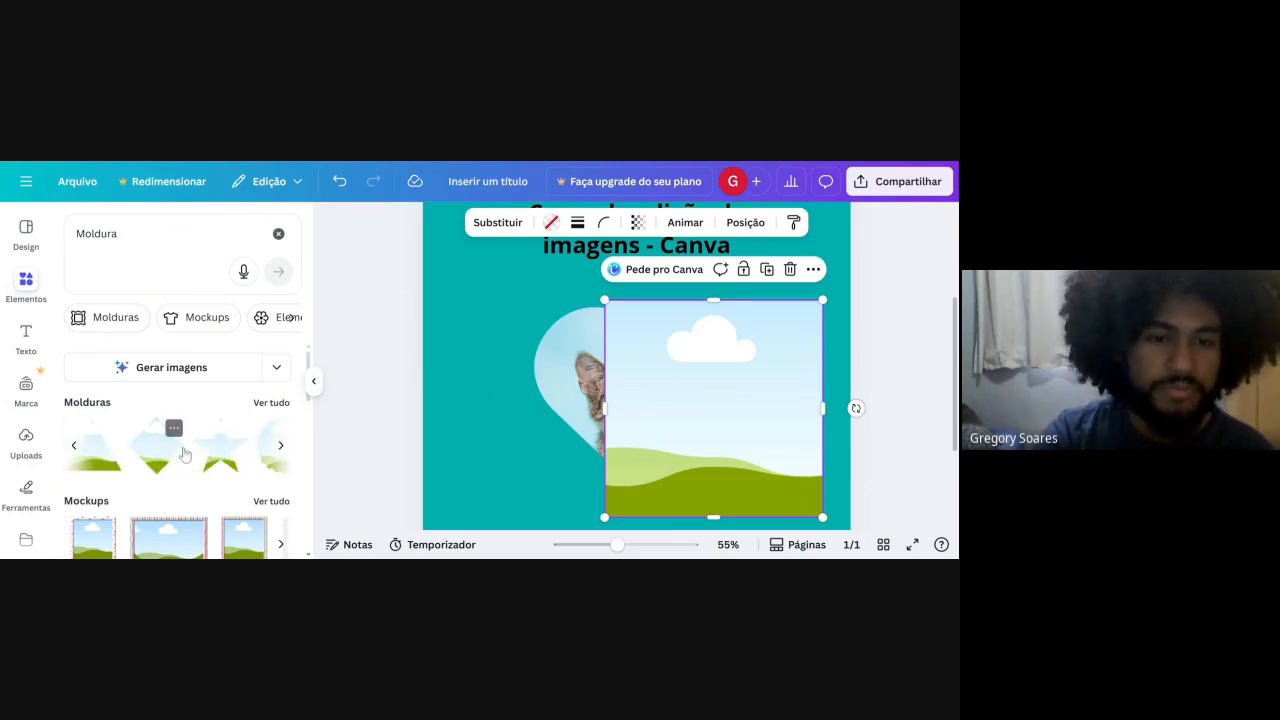
left_click(281, 445)
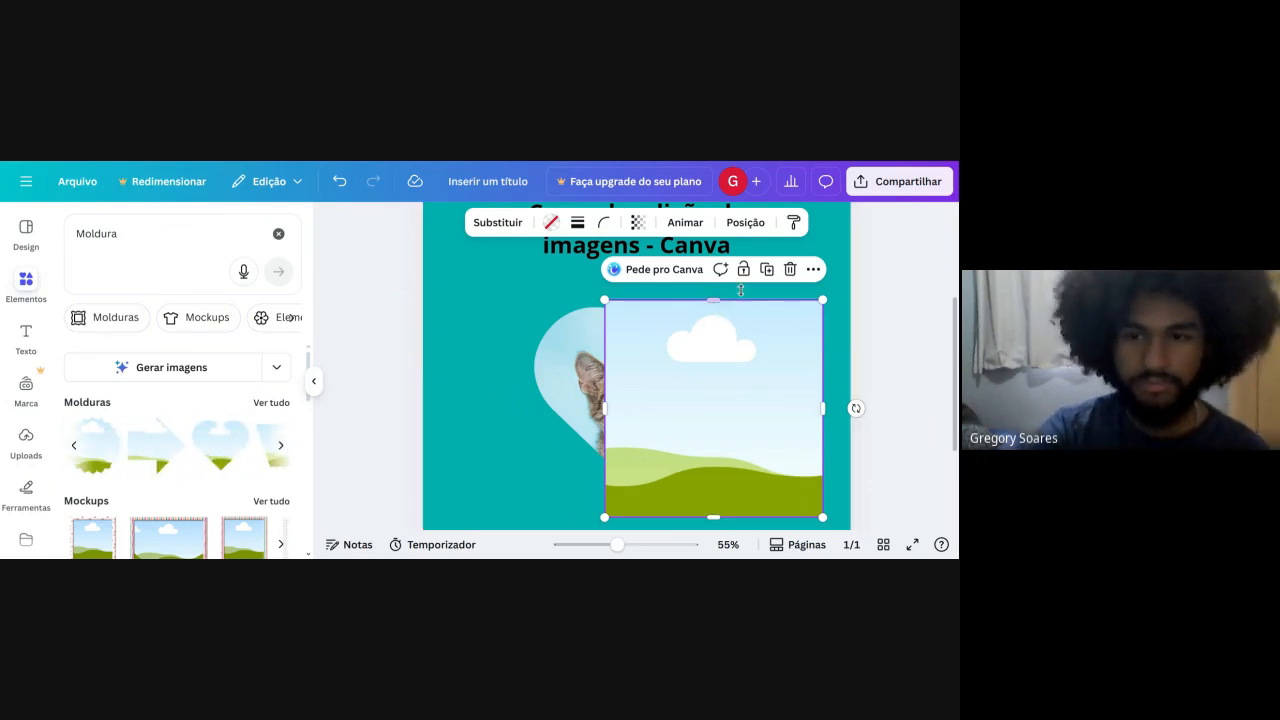
left_click(790, 269)
Clear the Moldura search and browse the general element categories.
left_click(278, 233)
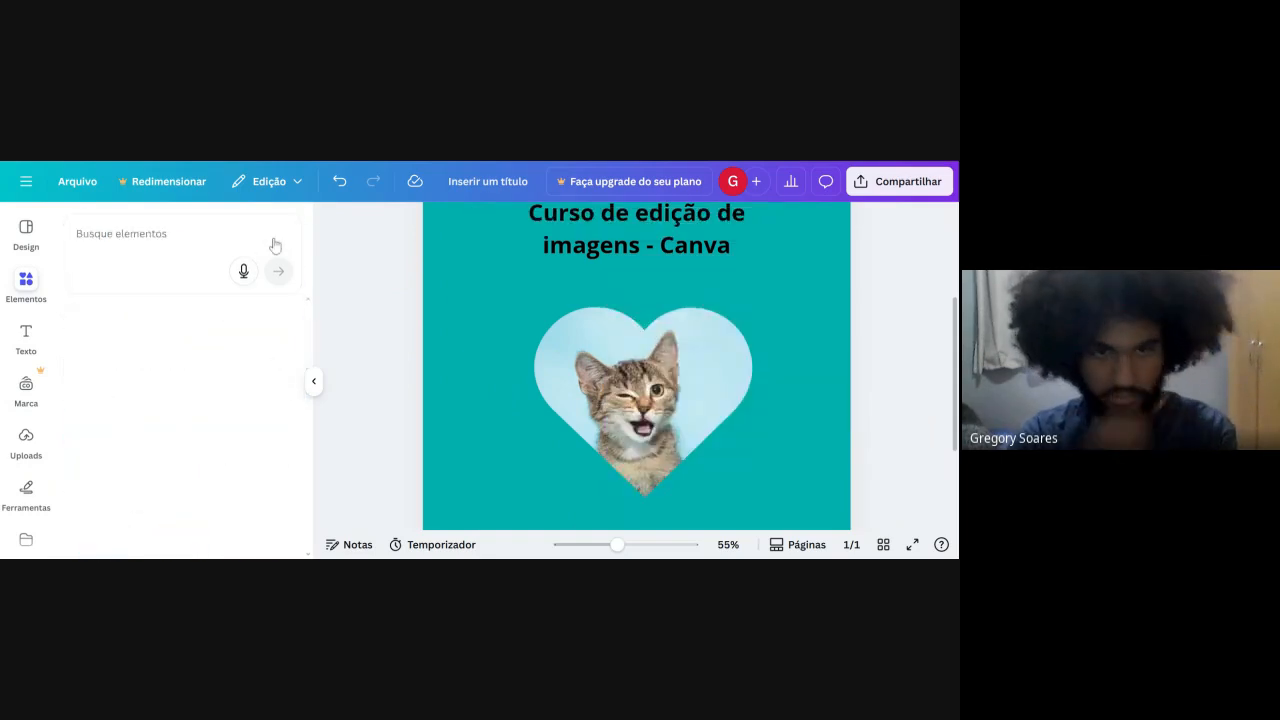
scroll(140, 454, "down", 2)
scroll(140, 454, "down", 2)
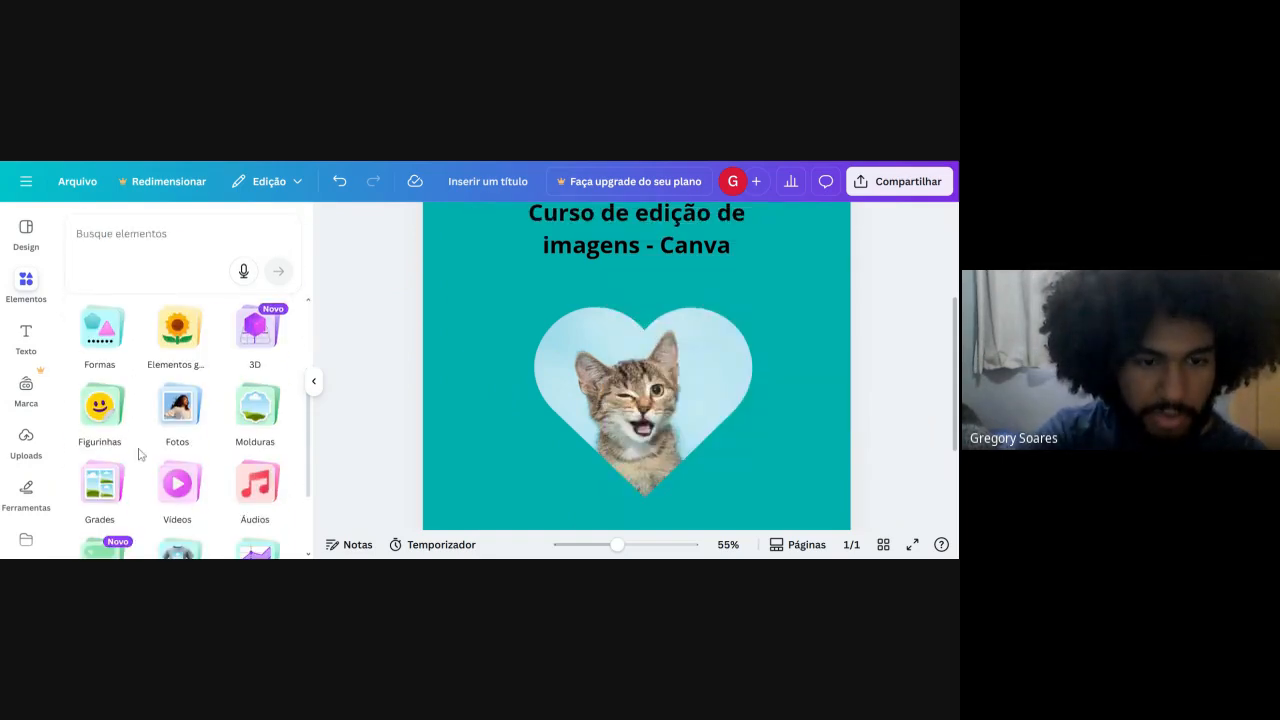
scroll(140, 454, "down", 1)
scroll(140, 454, "up", 3)
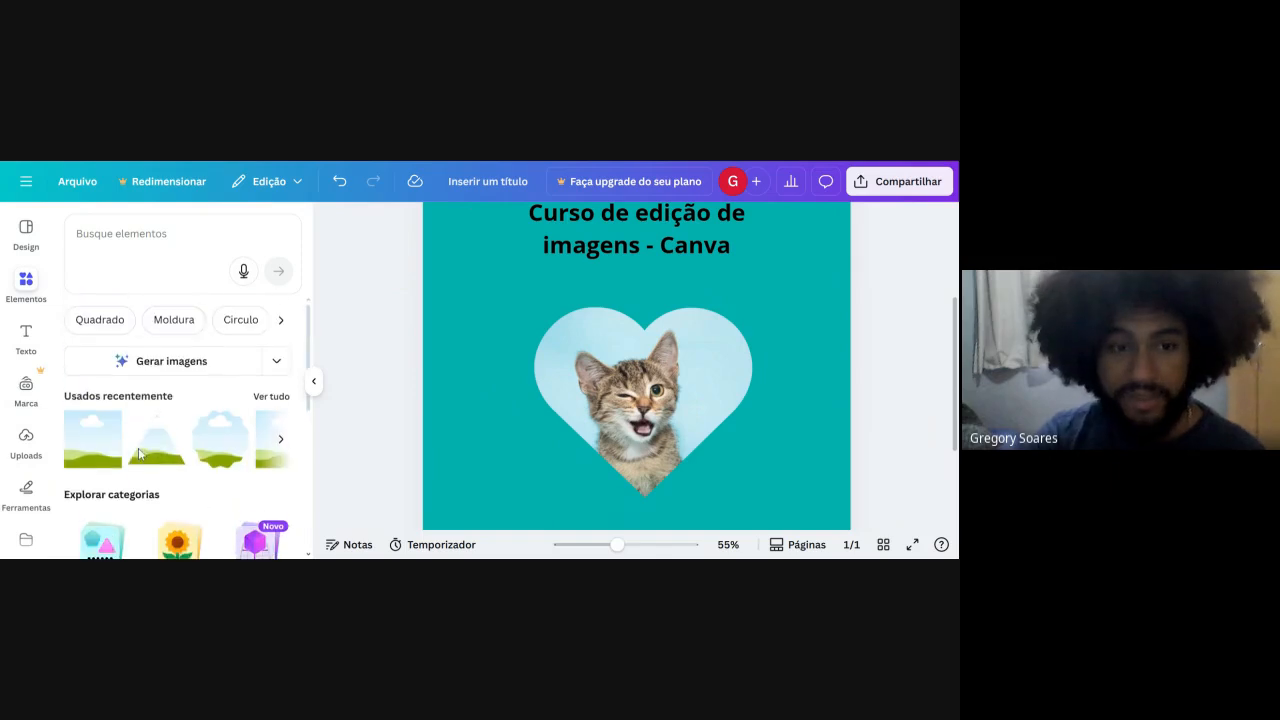
Try a triangle from the basic shapes in the document's blue over the kitten heart, and delete it.
left_click(102, 472)
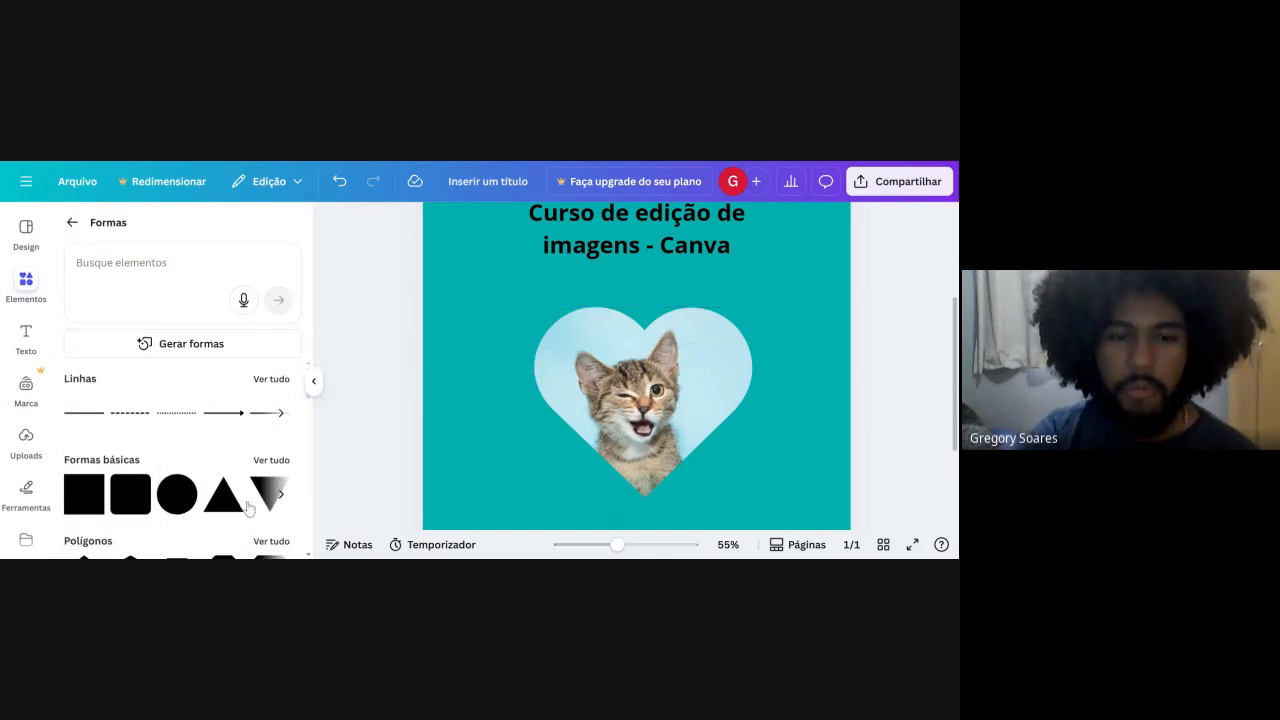
left_click(214, 504)
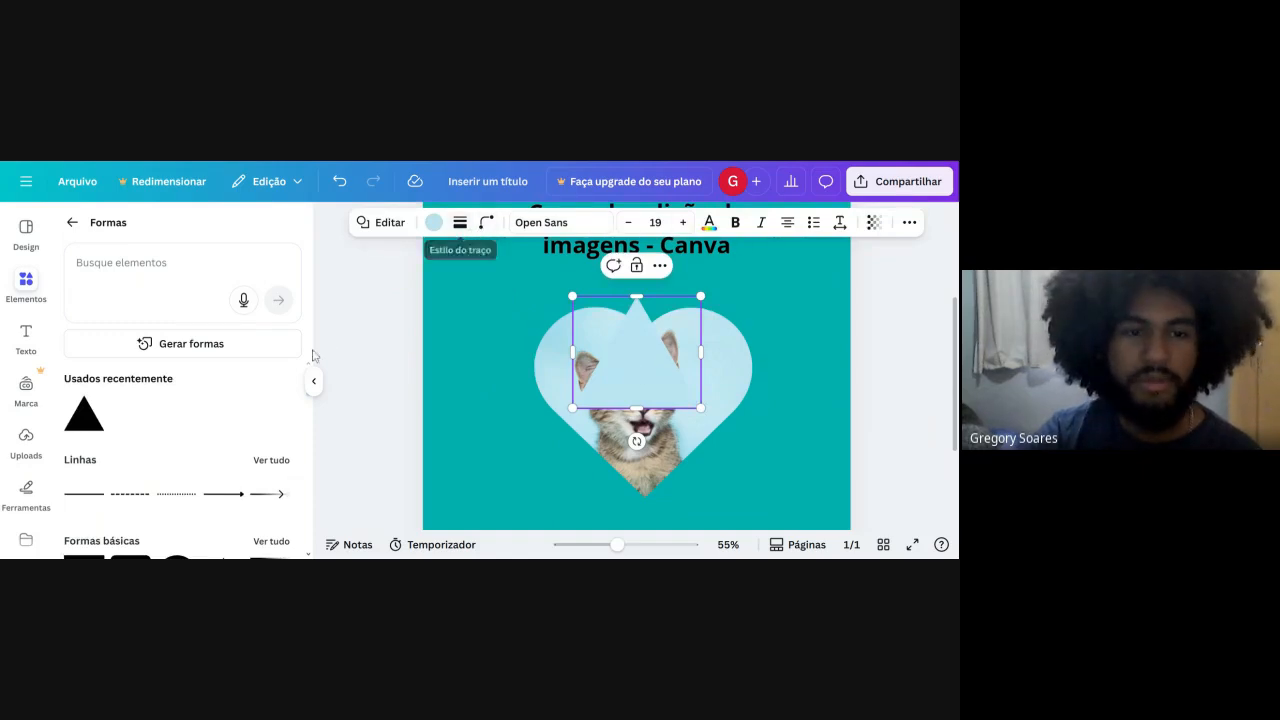
left_click(433, 222)
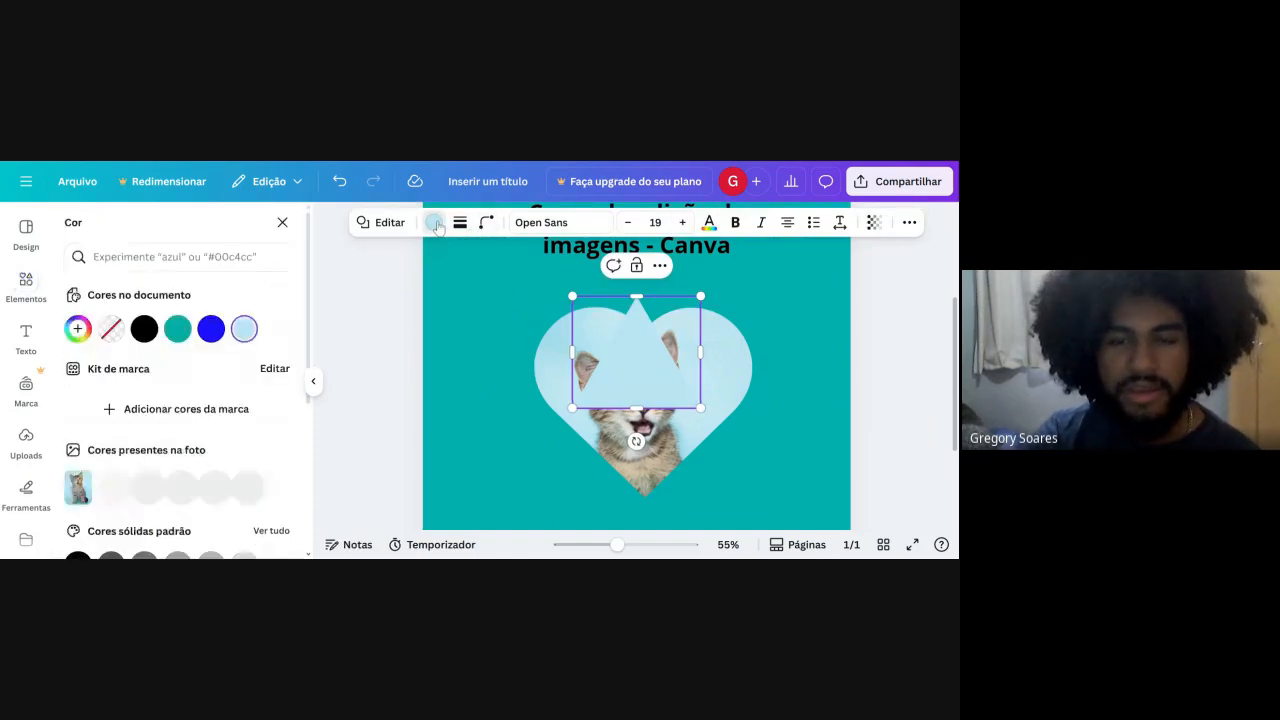
left_click(211, 328)
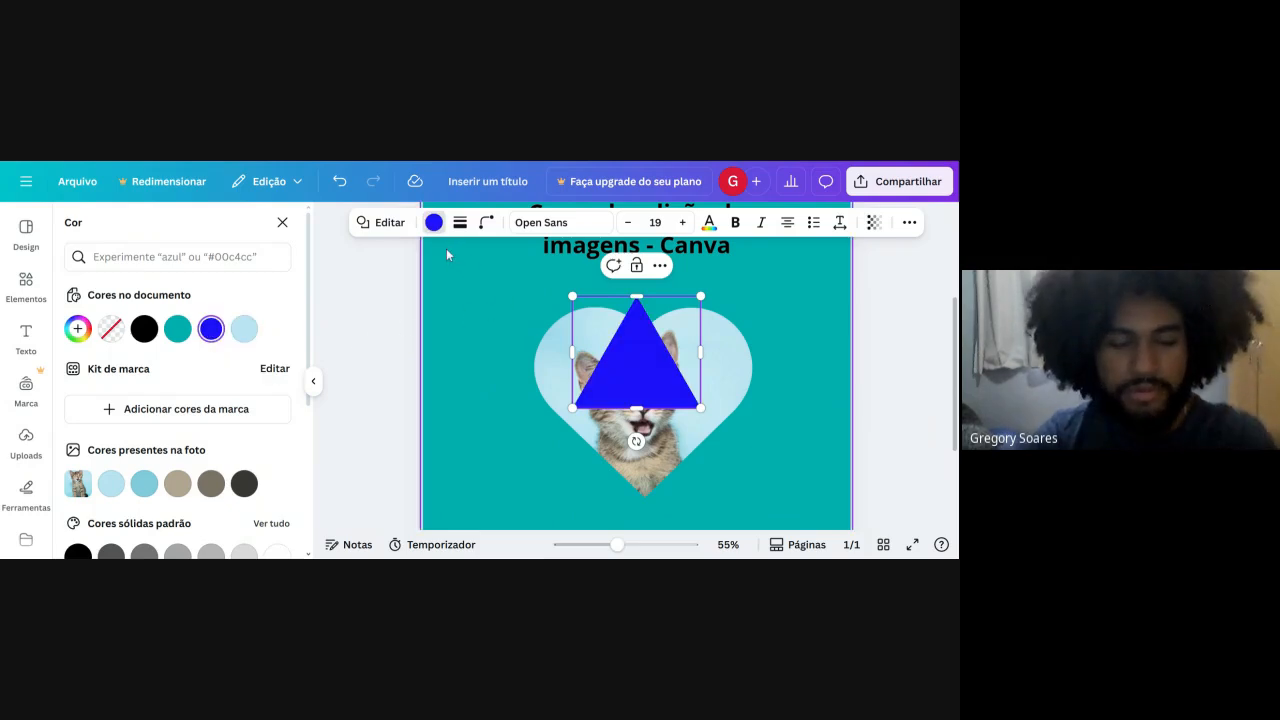
key("Delete")
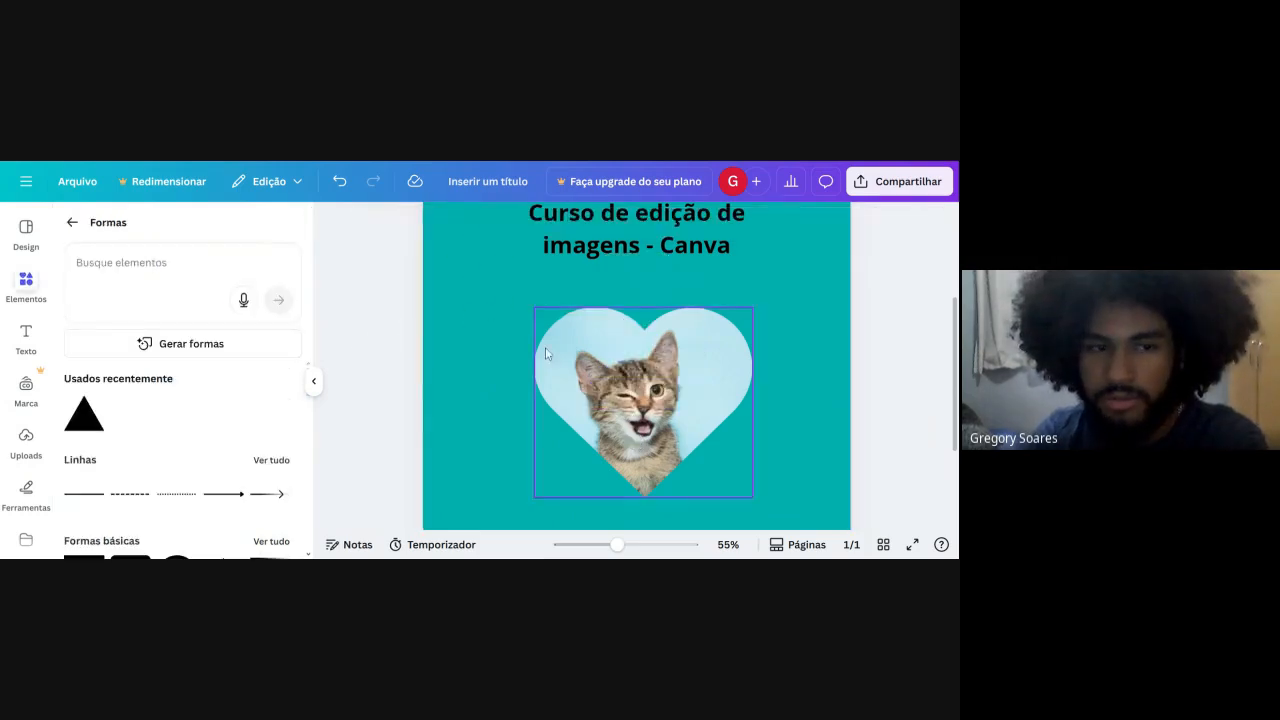
Add a circle from the basic shapes and place it overlapping the page's left edge, below and beside the kitten heart.
left_click(70, 225)
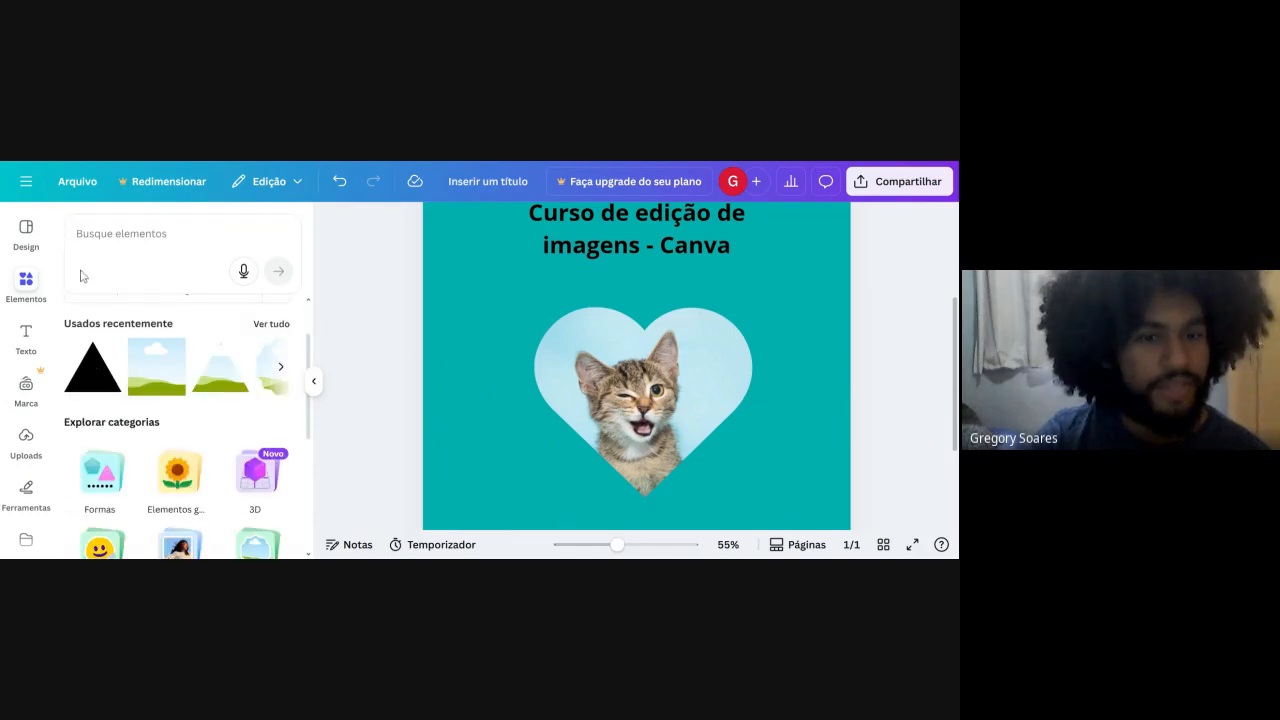
left_click(113, 458)
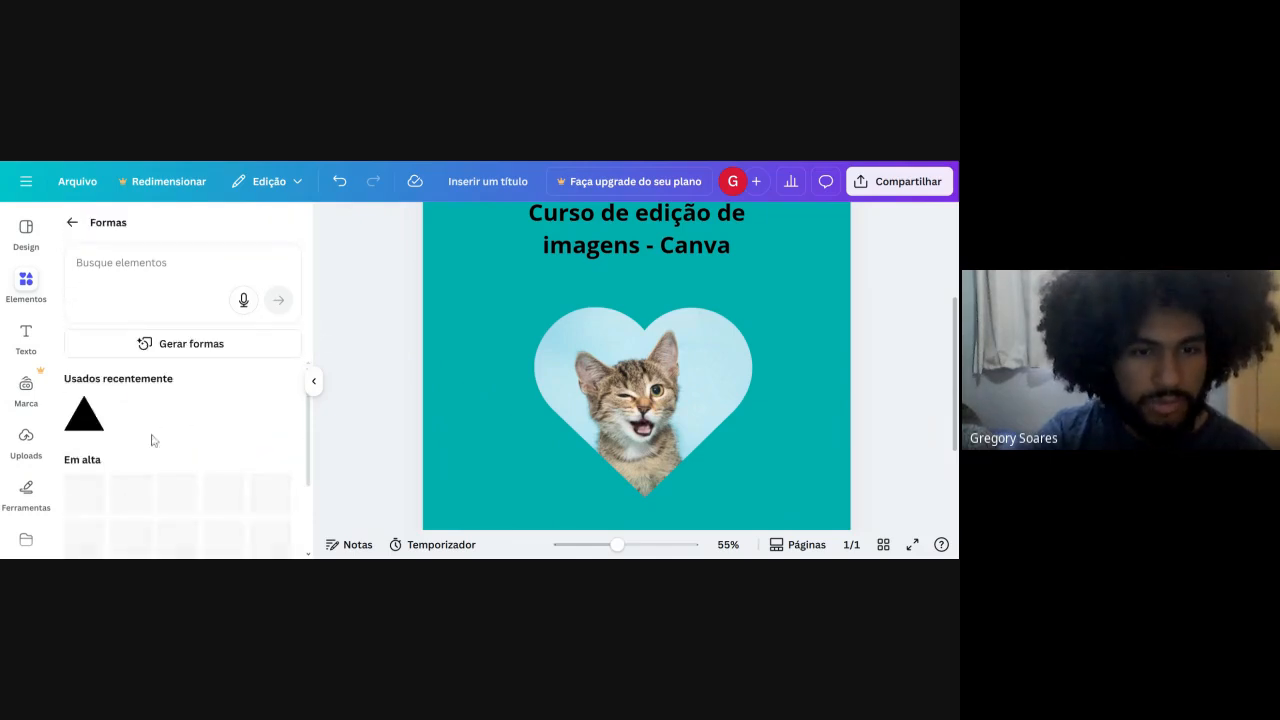
left_click(164, 431)
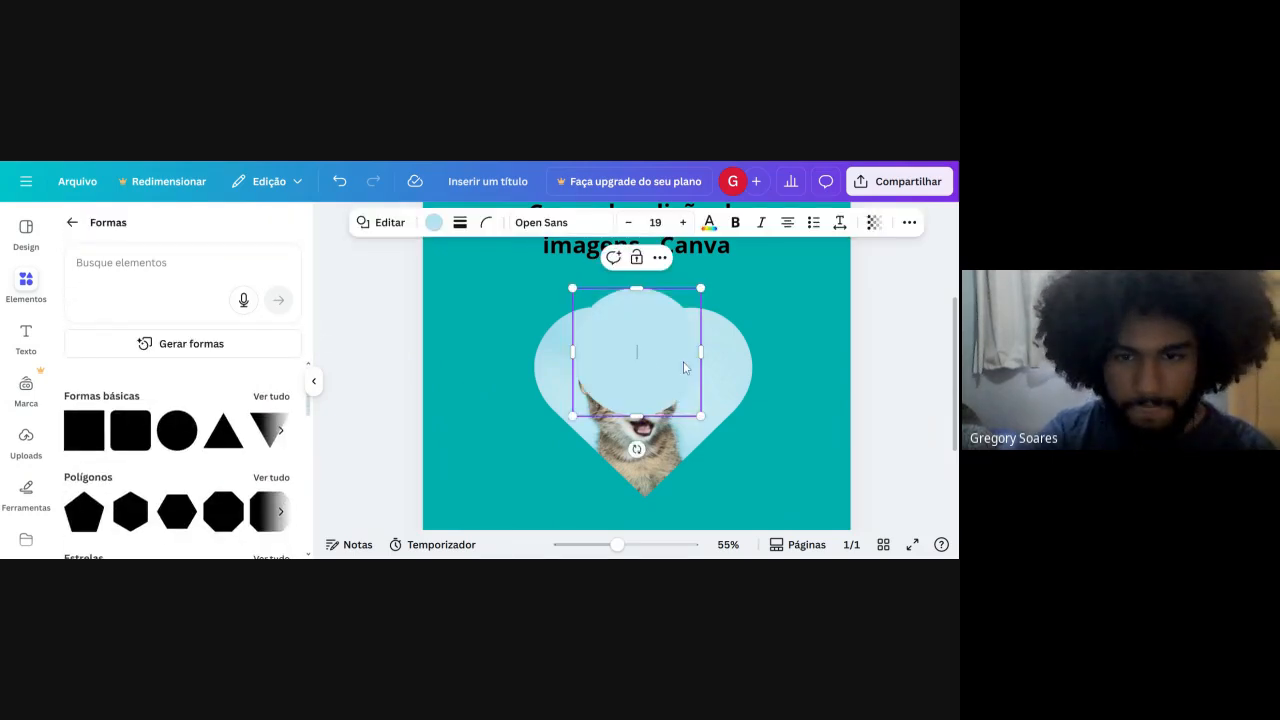
left_click_drag(667, 394, 467, 536)
left_click(384, 384)
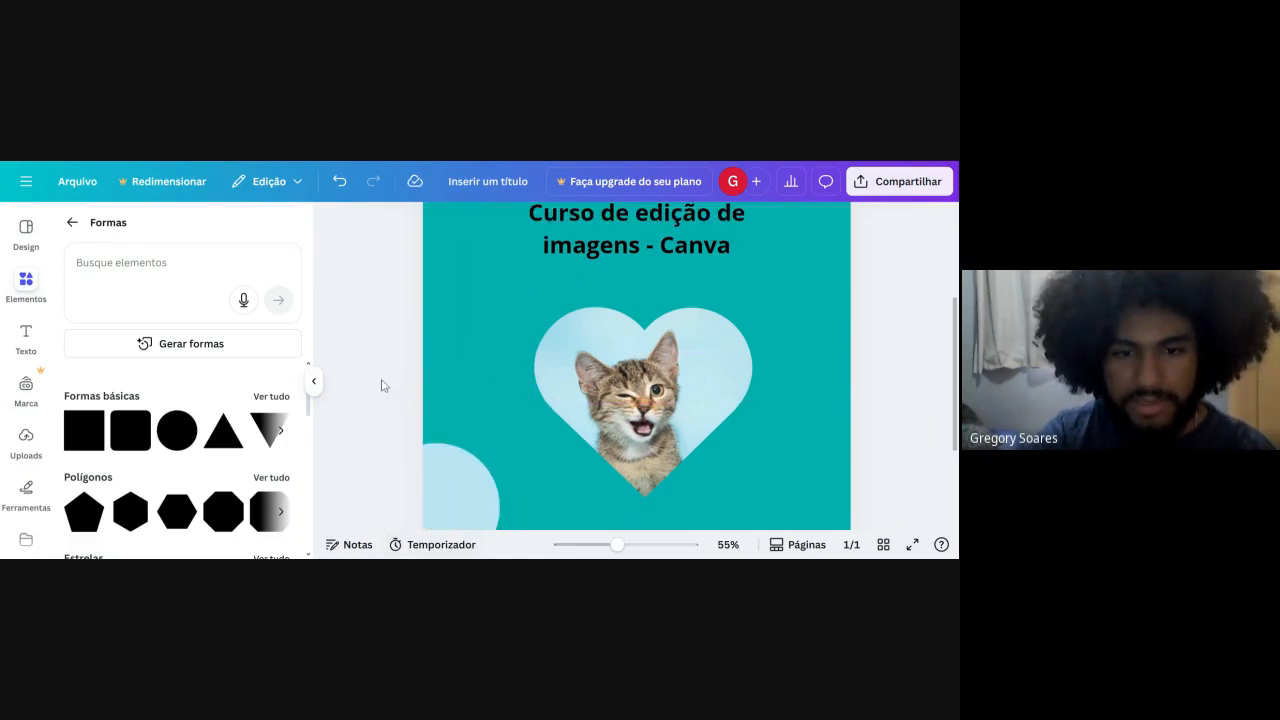
Move the light-blue circle down and outward so it fills only the page's lower-left corner.
scroll(406, 383, "down", 3)
left_click_drag(457, 391, 438, 458)
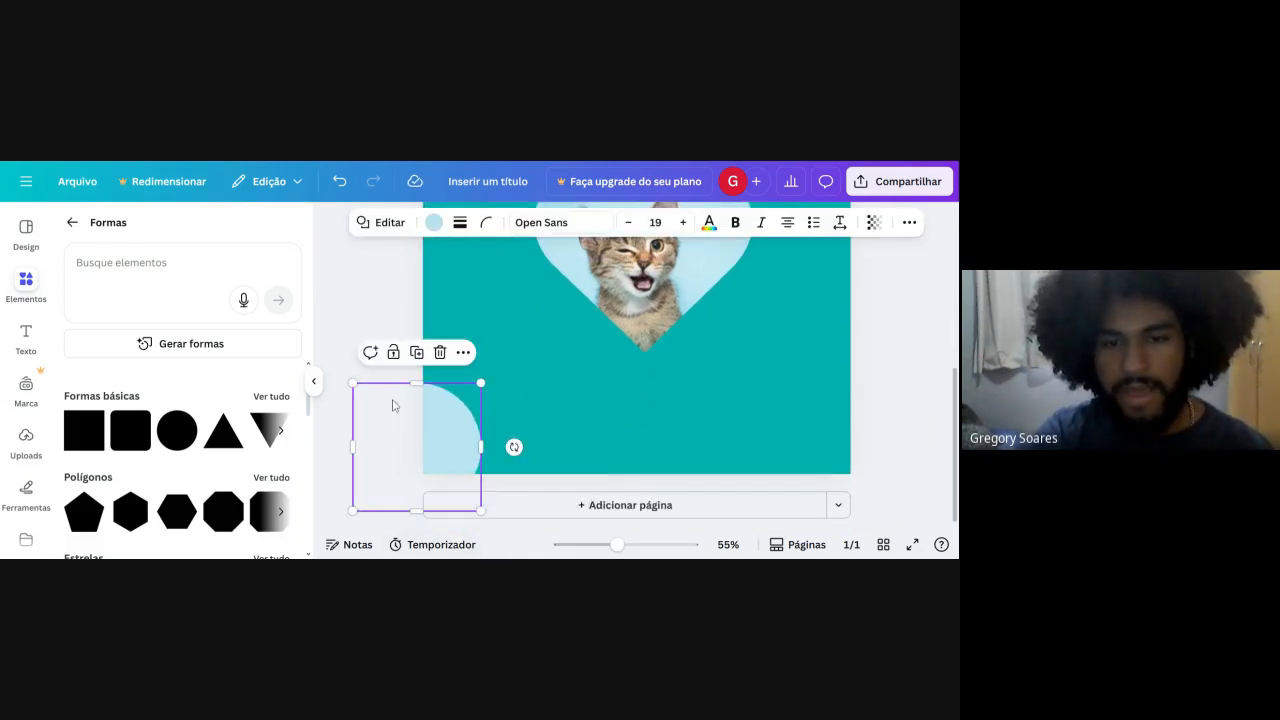
left_click(374, 311)
scroll(659, 520, "up", 2)
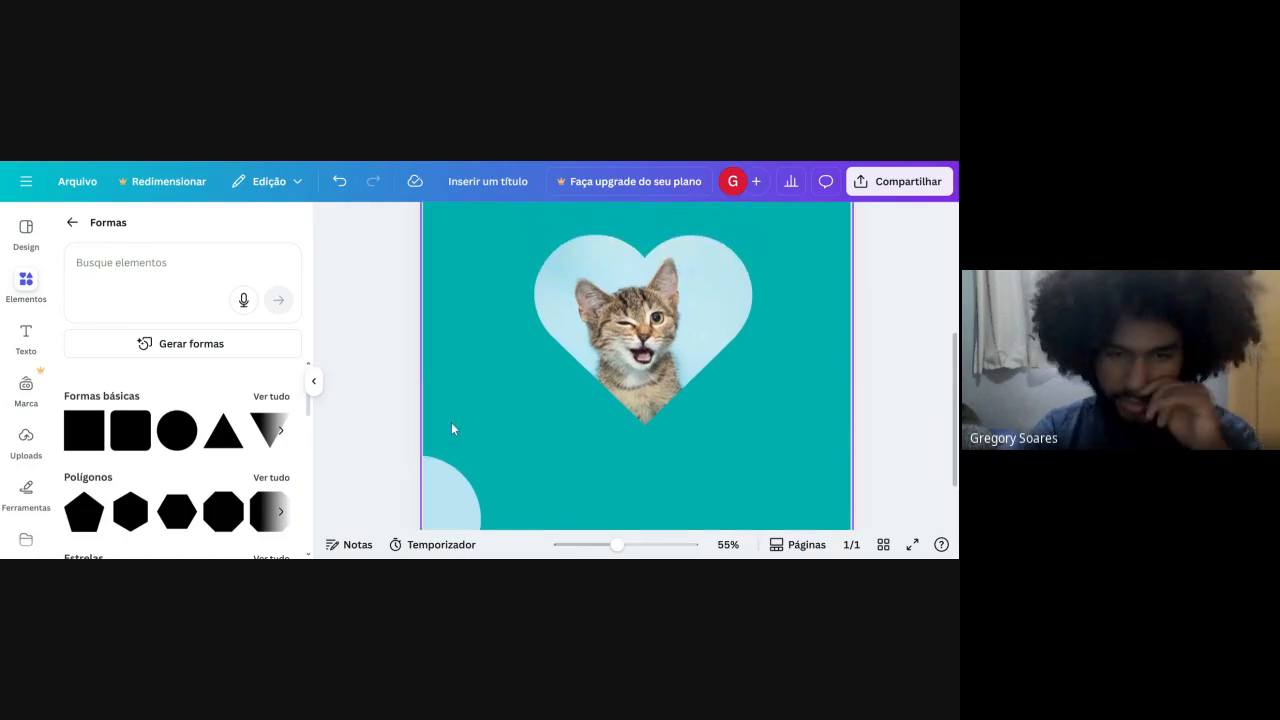
Recolour the corner circle with the dark blue already used in the document.
left_click(447, 469)
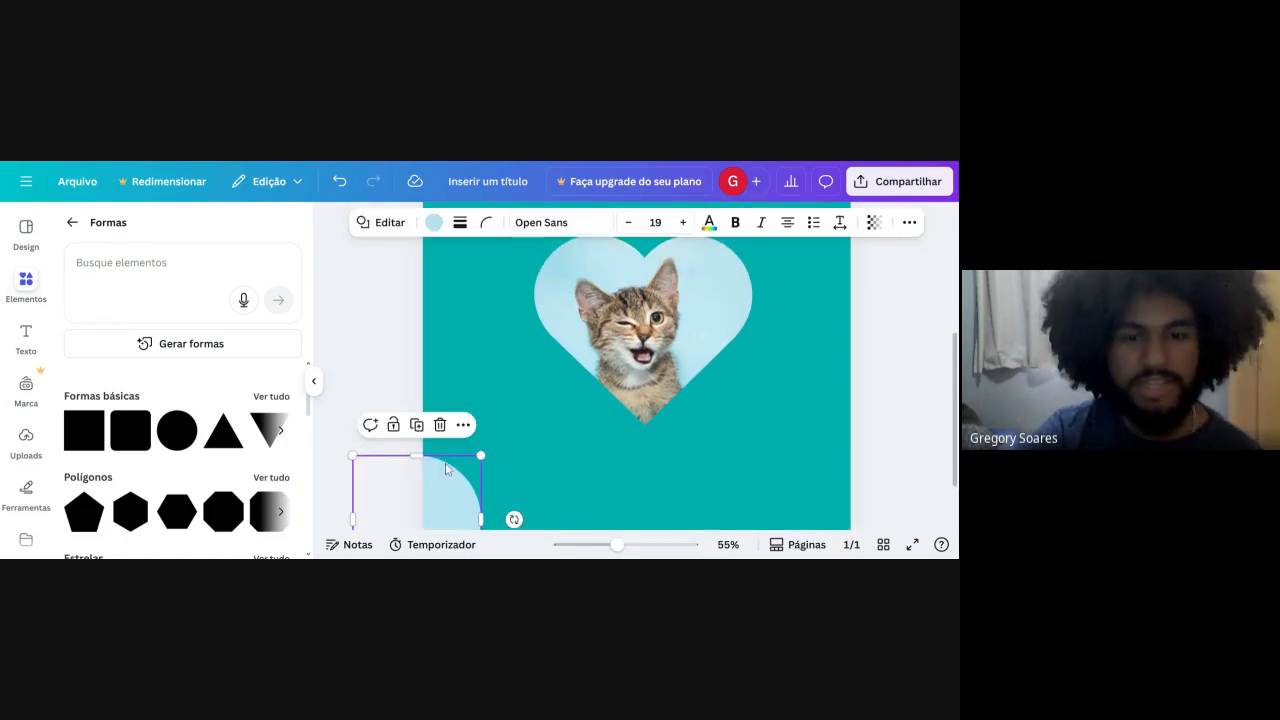
left_click(434, 223)
left_click(211, 328)
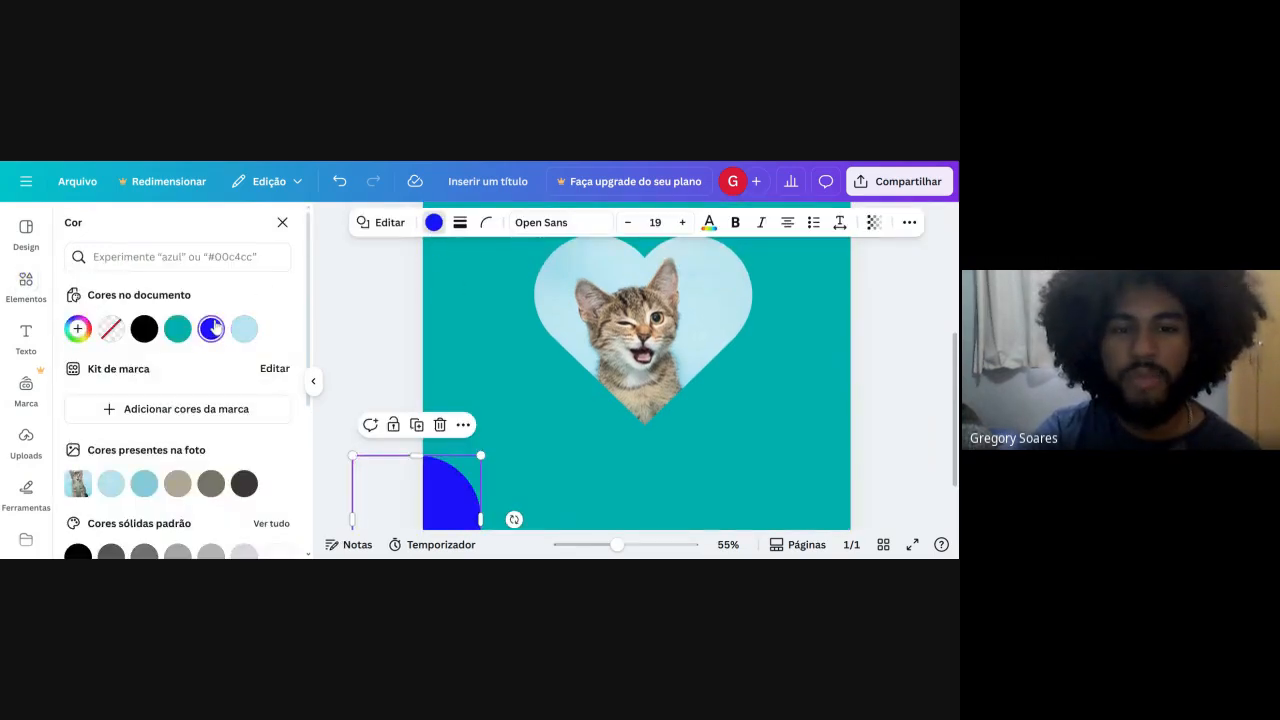
left_click(363, 284)
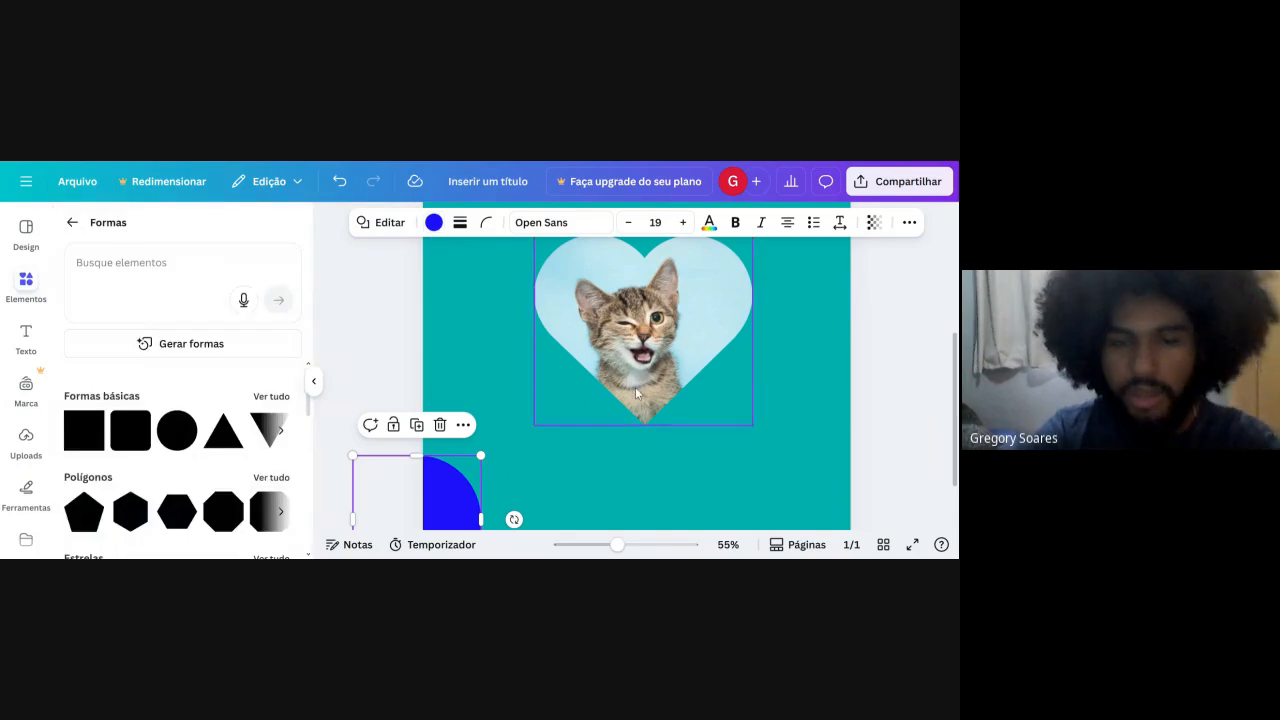
left_click(369, 360)
scroll(367, 360, "down", 3)
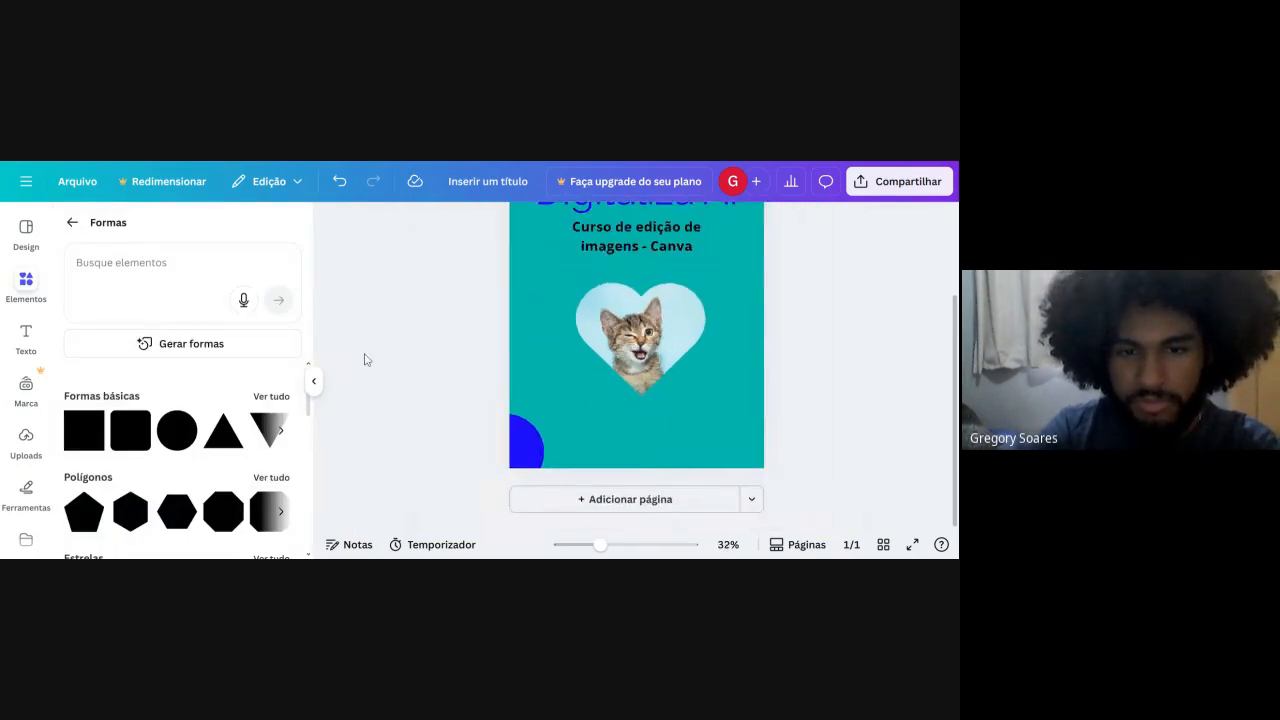
Search the shapes for "NUVEM" and place the cloud speech balloon over the upper-right part of the kitten heart.
scroll(175, 430, "down", 1)
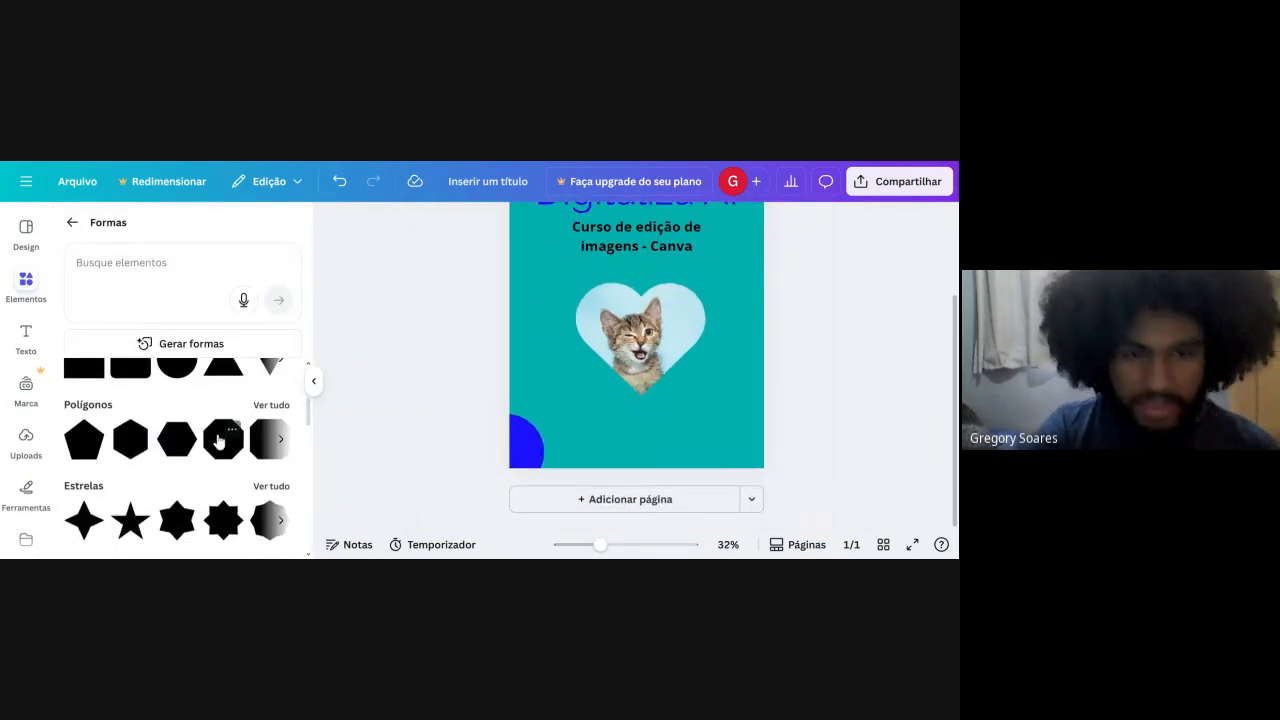
scroll(220, 440, "down", 2)
scroll(228, 455, "down", 3)
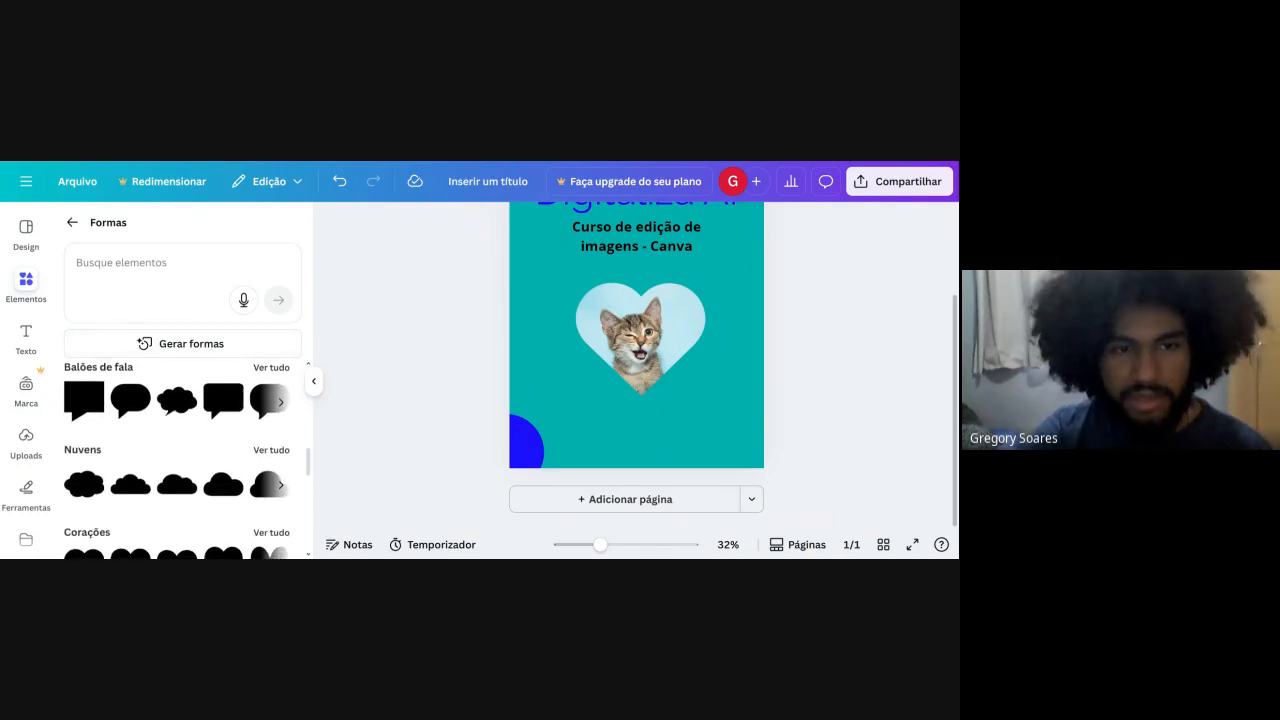
left_click(140, 264)
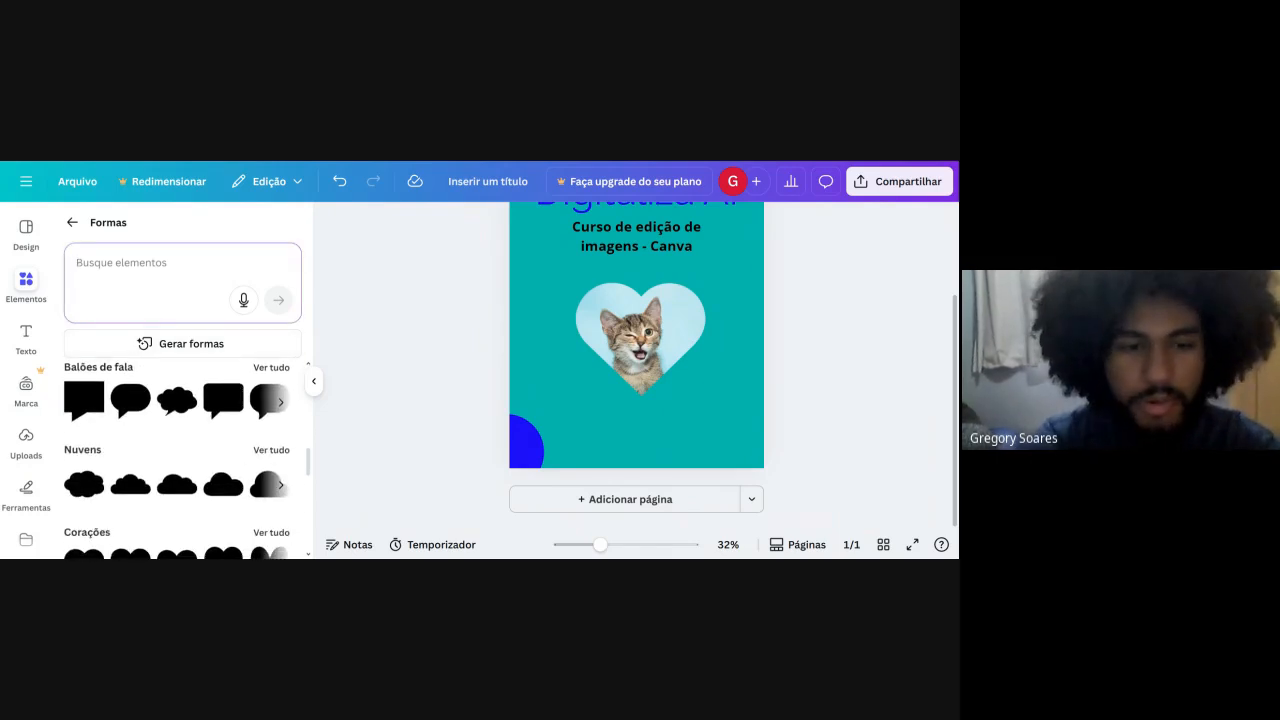
type("B")
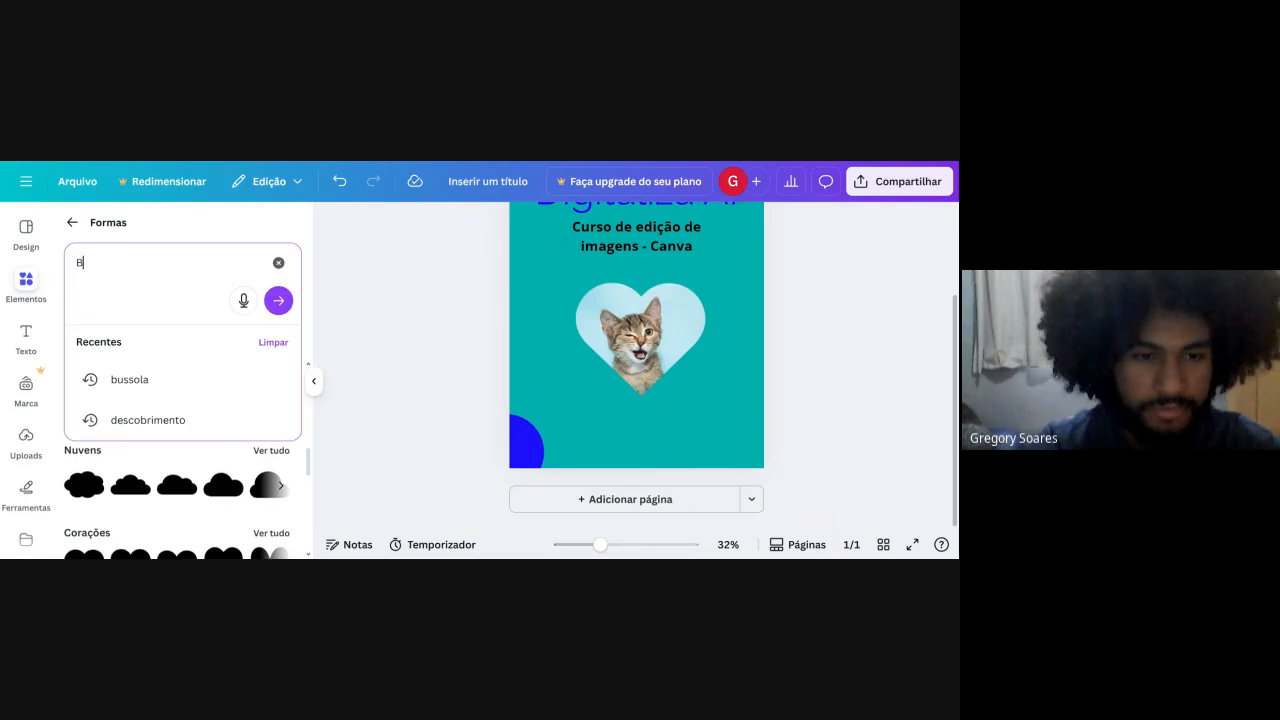
key("BackSpace")
type("NUVEM")
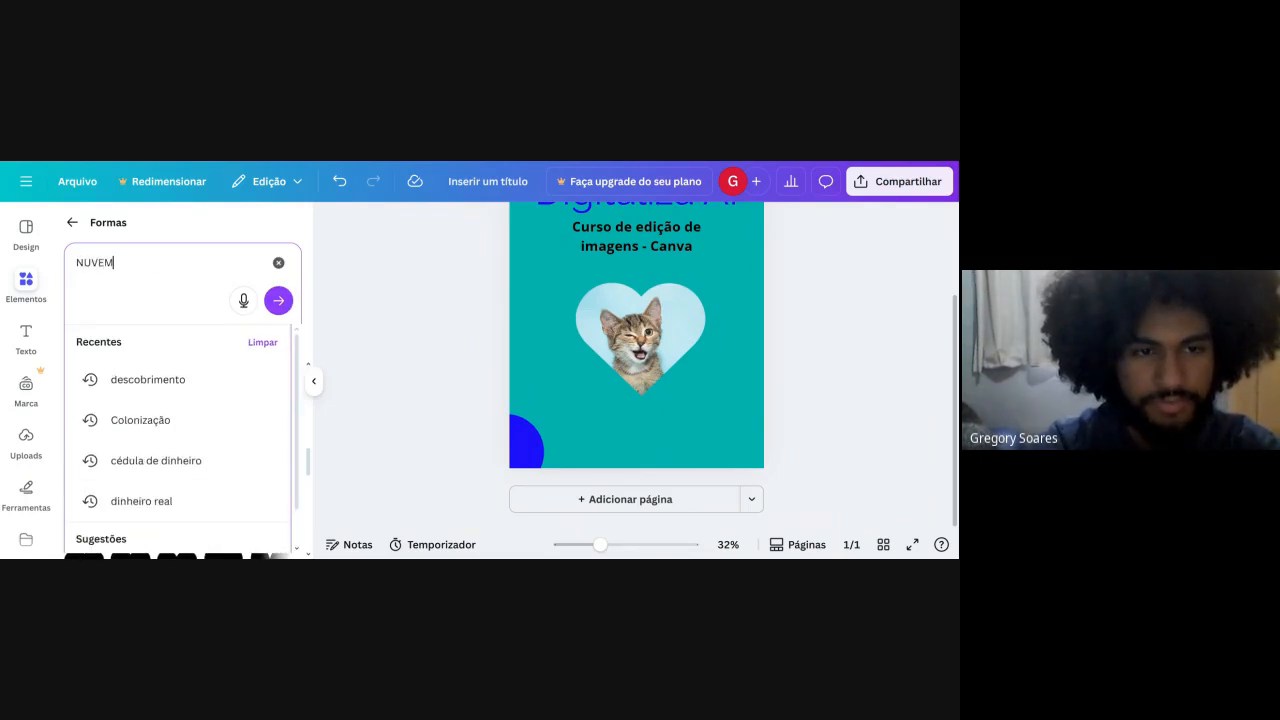
key("Return")
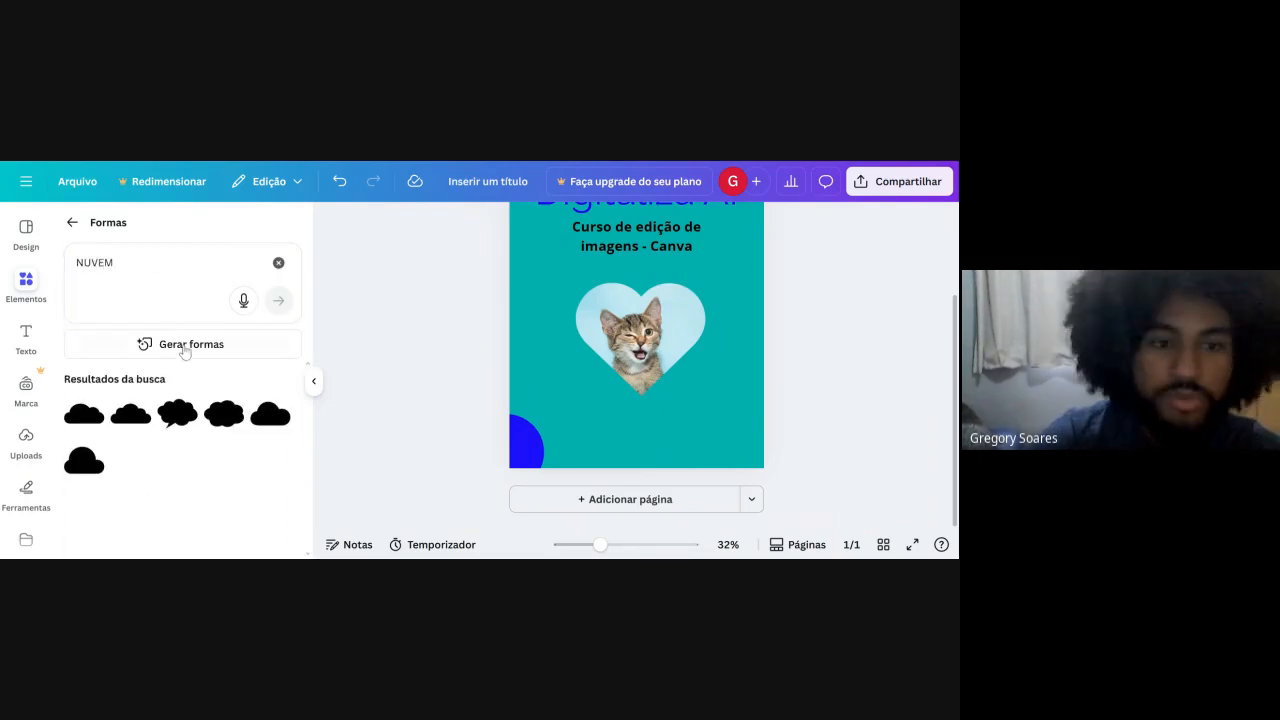
left_click(177, 412)
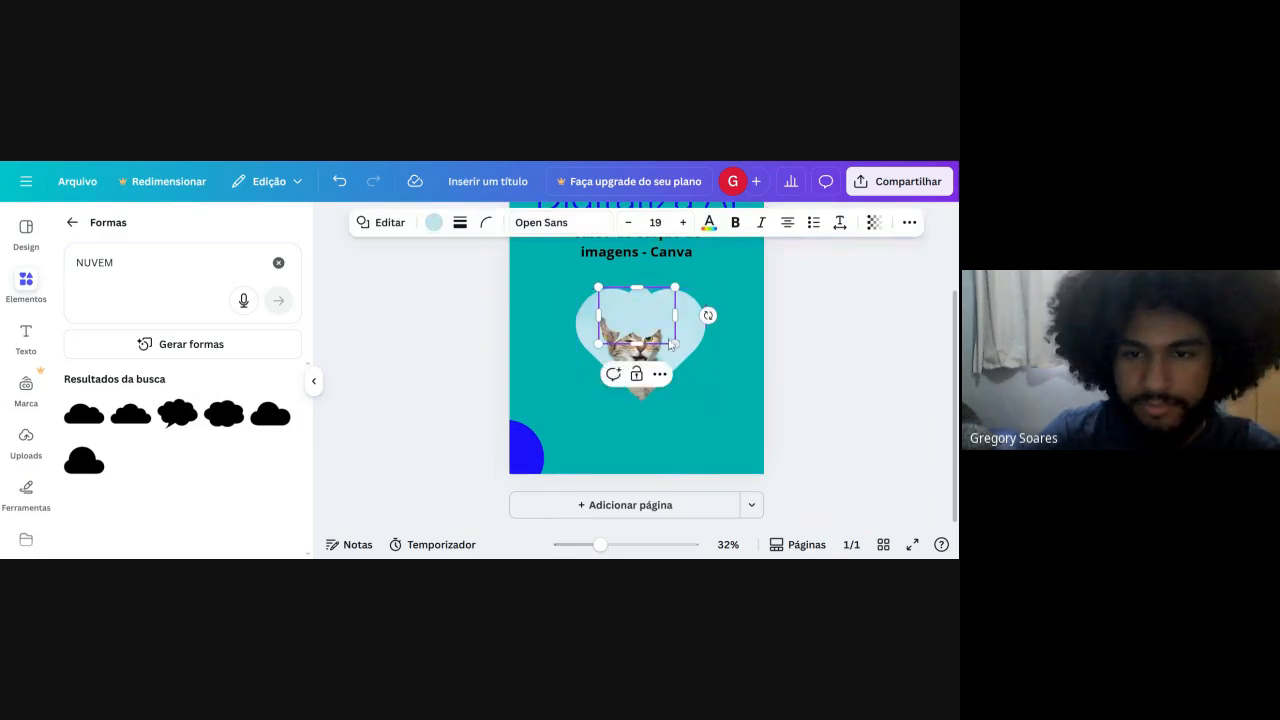
left_click_drag(655, 322, 717, 307)
Set the cloud balloon's fill to solid white, #FFFFFF.
left_click(433, 222)
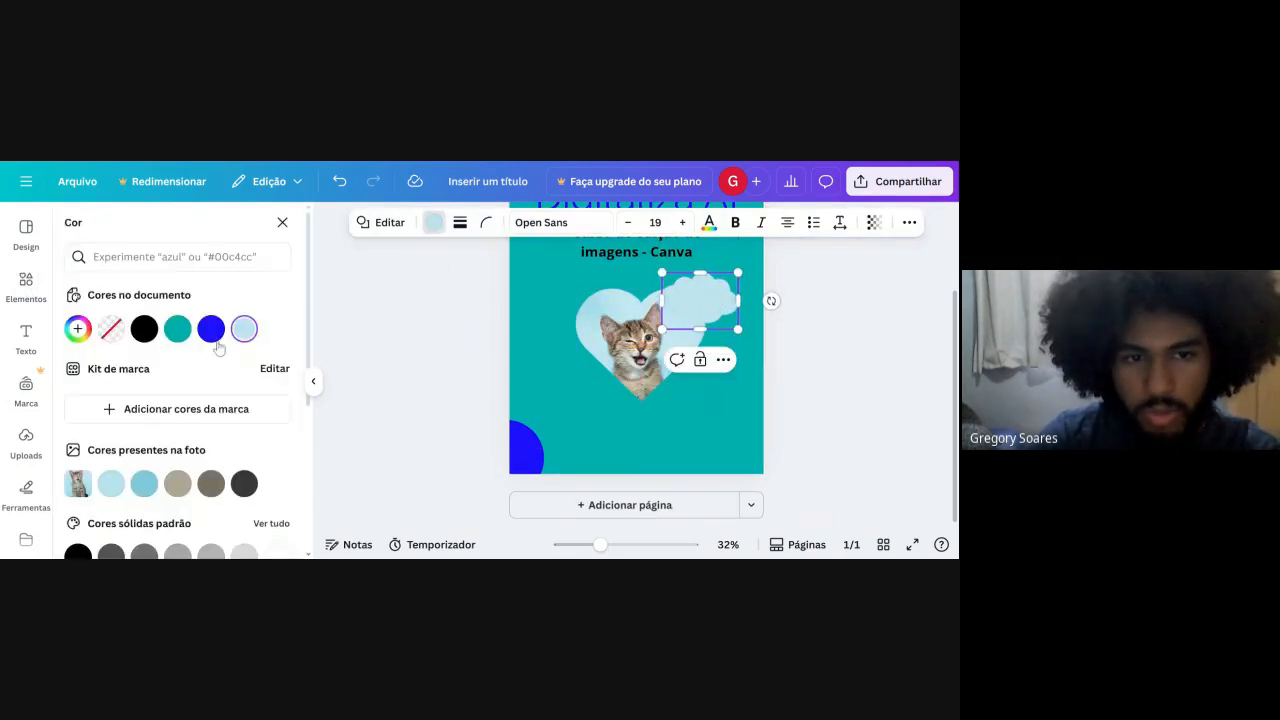
left_click(77, 330)
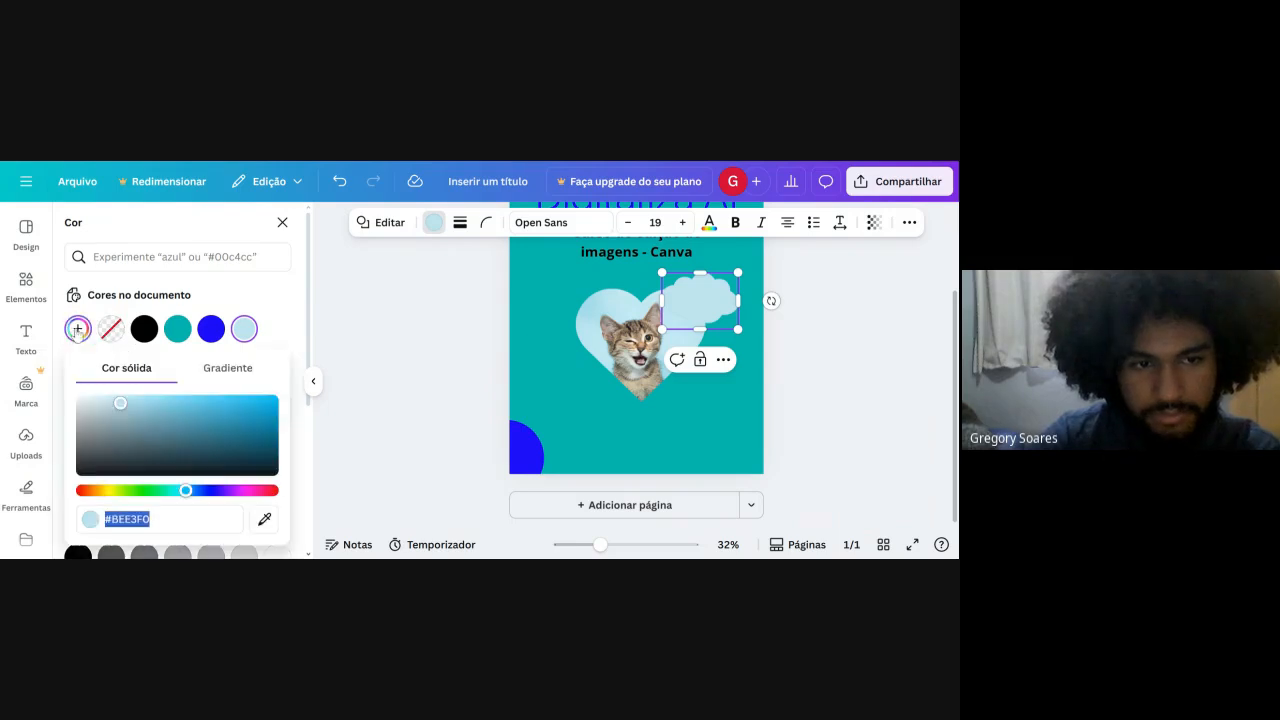
left_click_drag(133, 466, 46, 300)
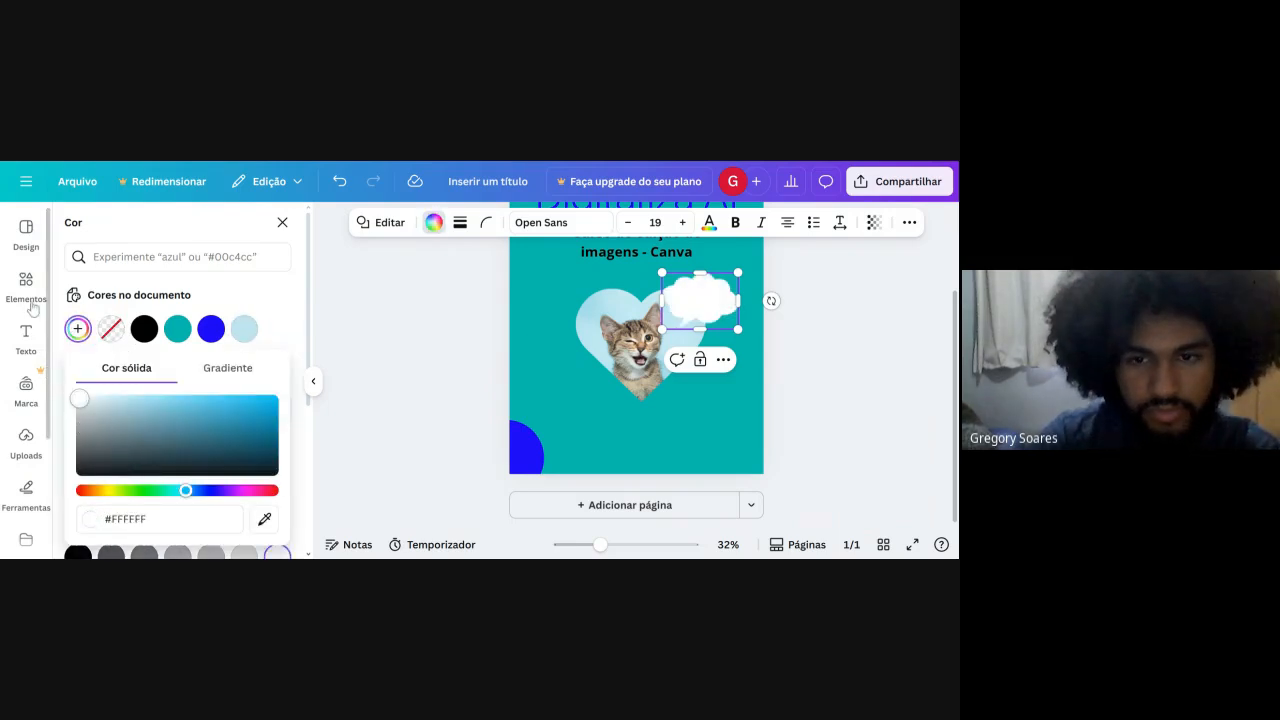
left_click(859, 342)
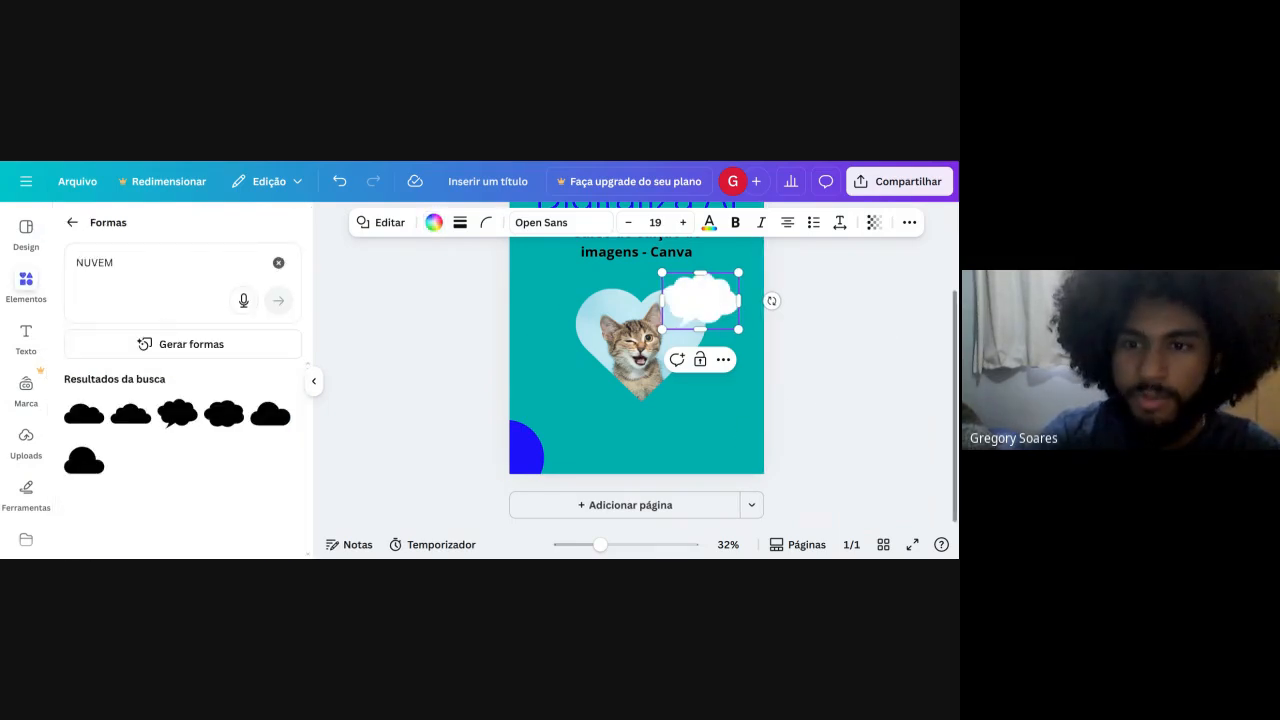
left_click(891, 392)
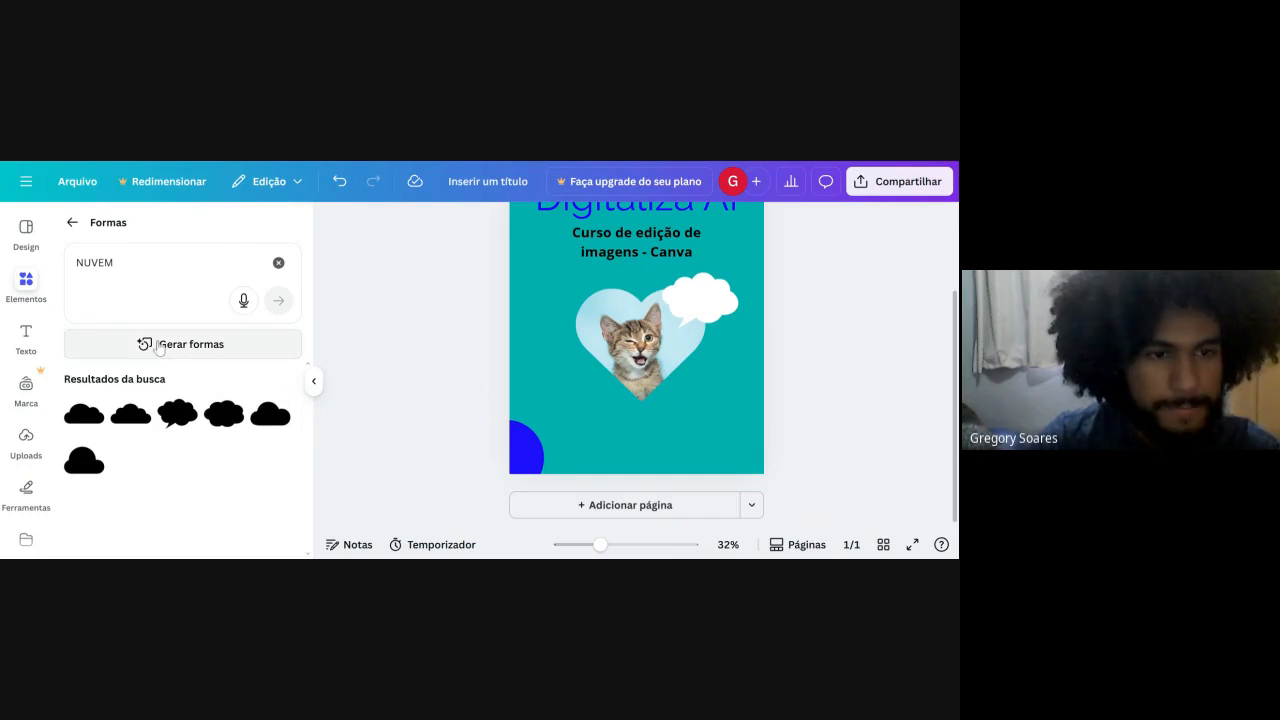
Add a small body text box to the page.
left_click(26, 336)
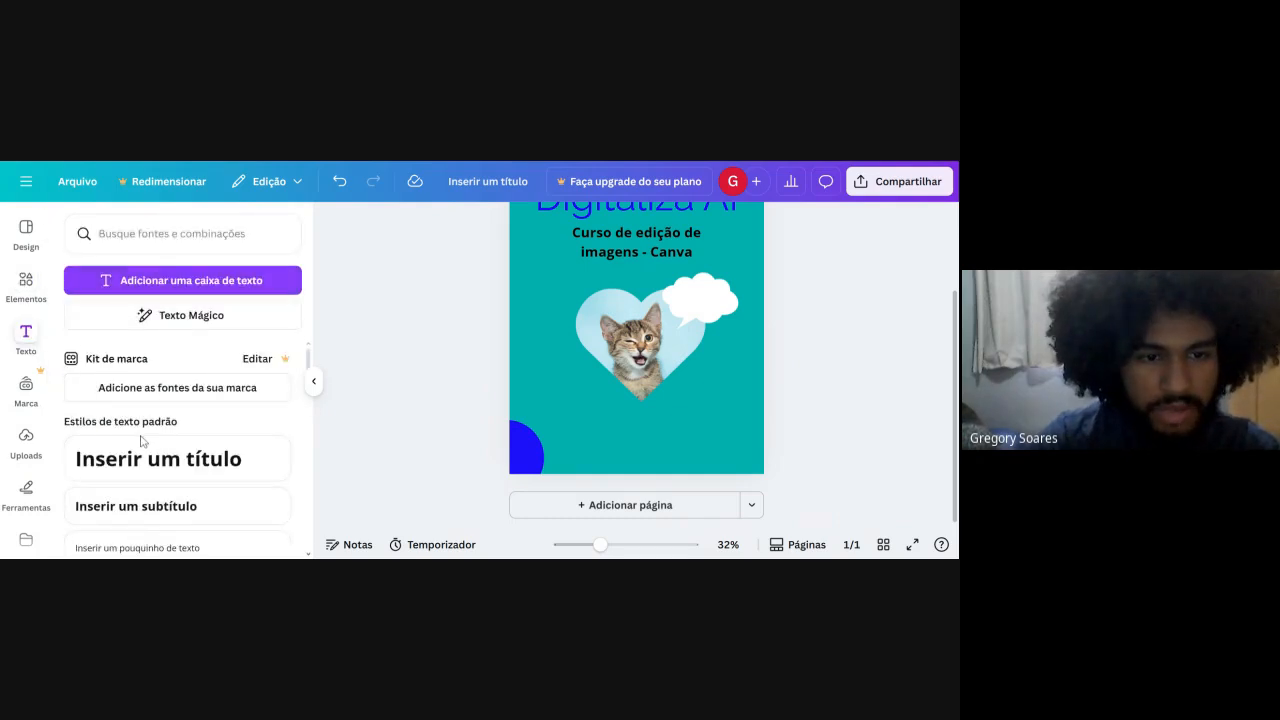
scroll(140, 441, "down", 2)
left_click(126, 404)
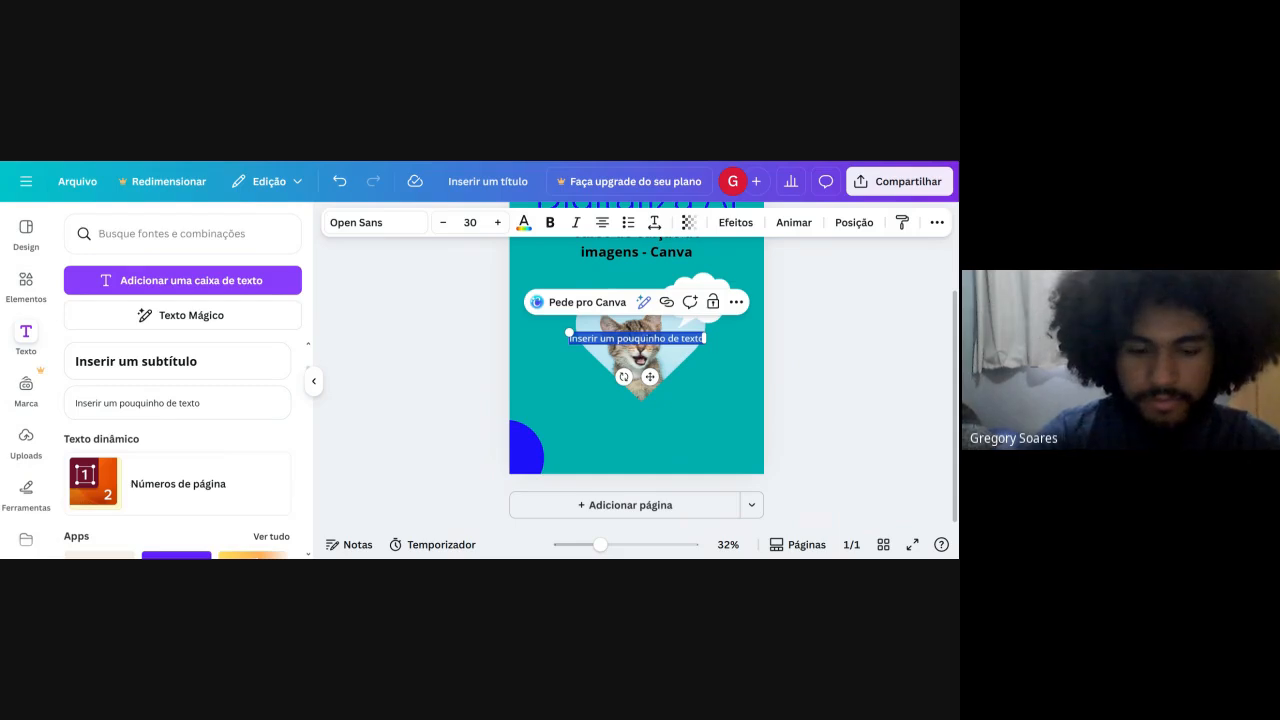
key("BackSpace")
type("VENH")
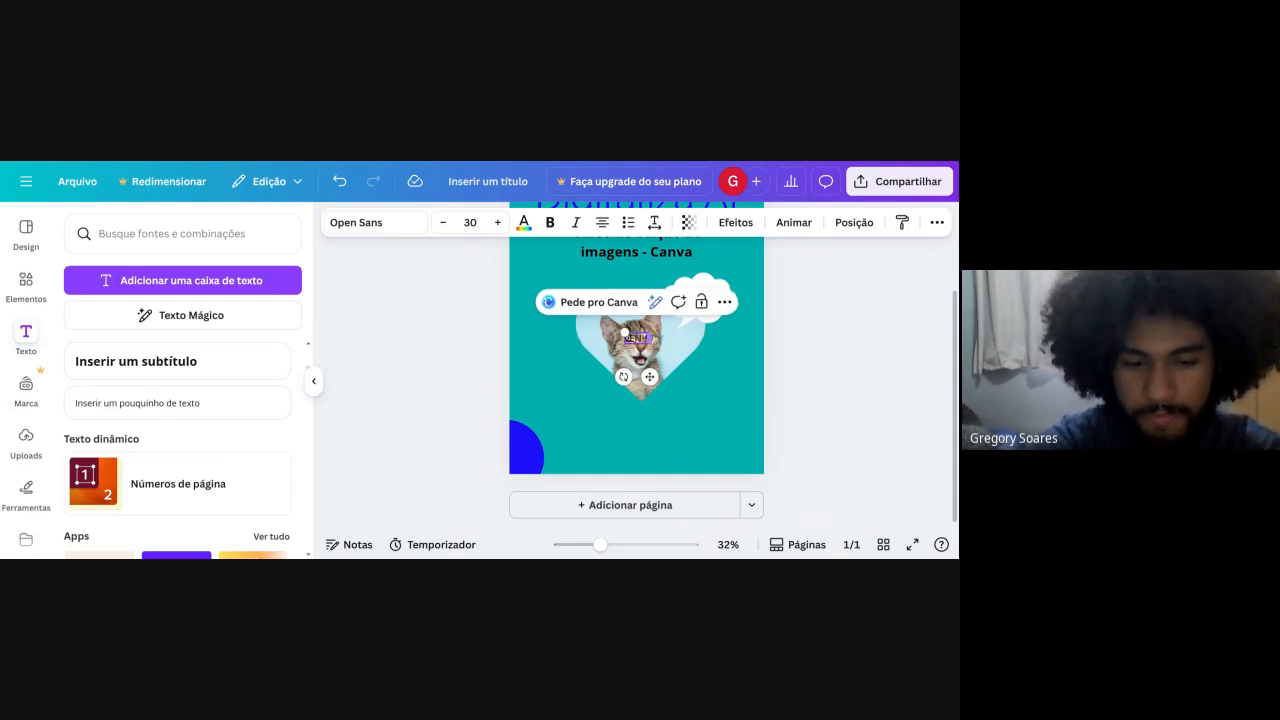
type("A APRE")
key("ctrl+a")
key("BackSpace")
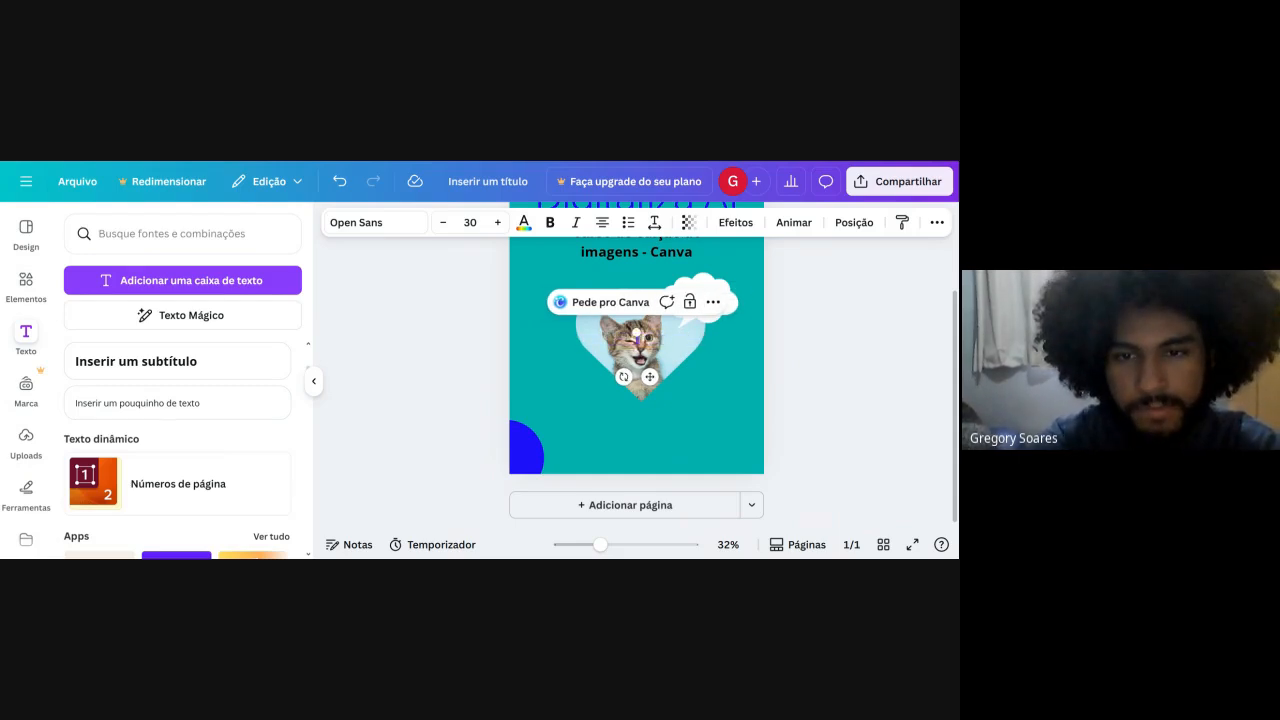
Write "Venham ver o nosso curso de canvas" in the new text box.
type("Venham a")
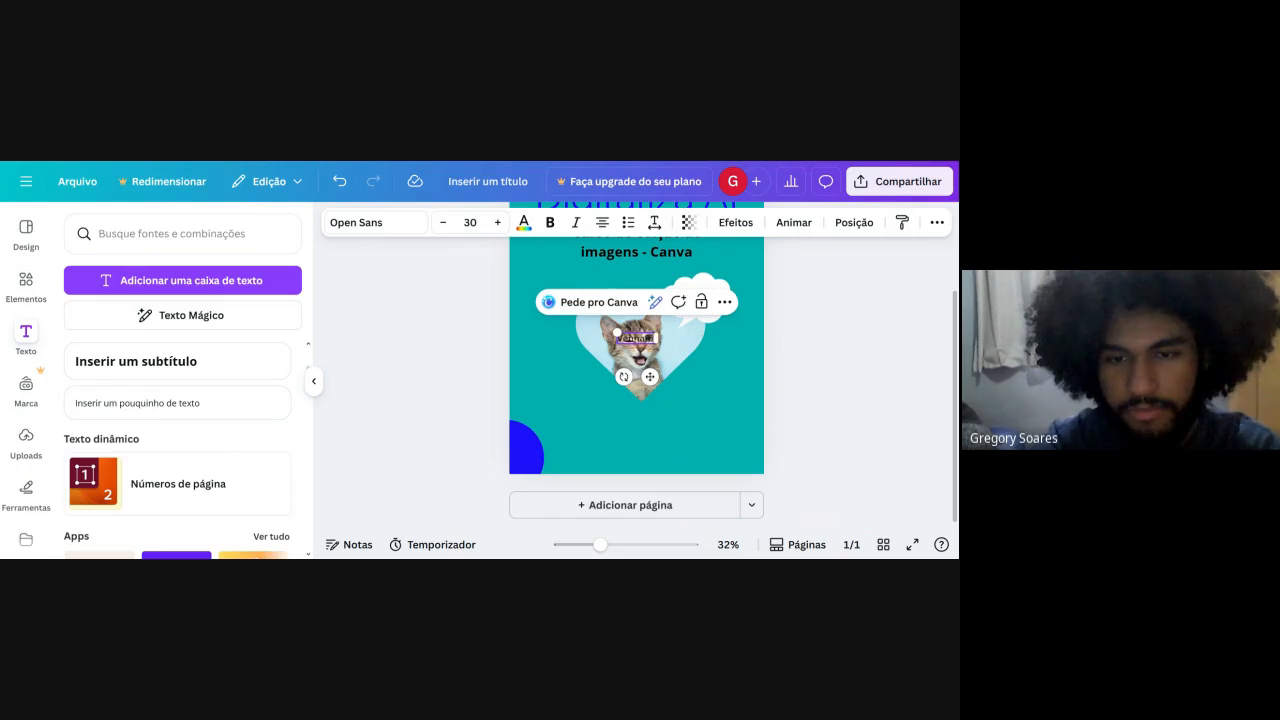
type("pr")
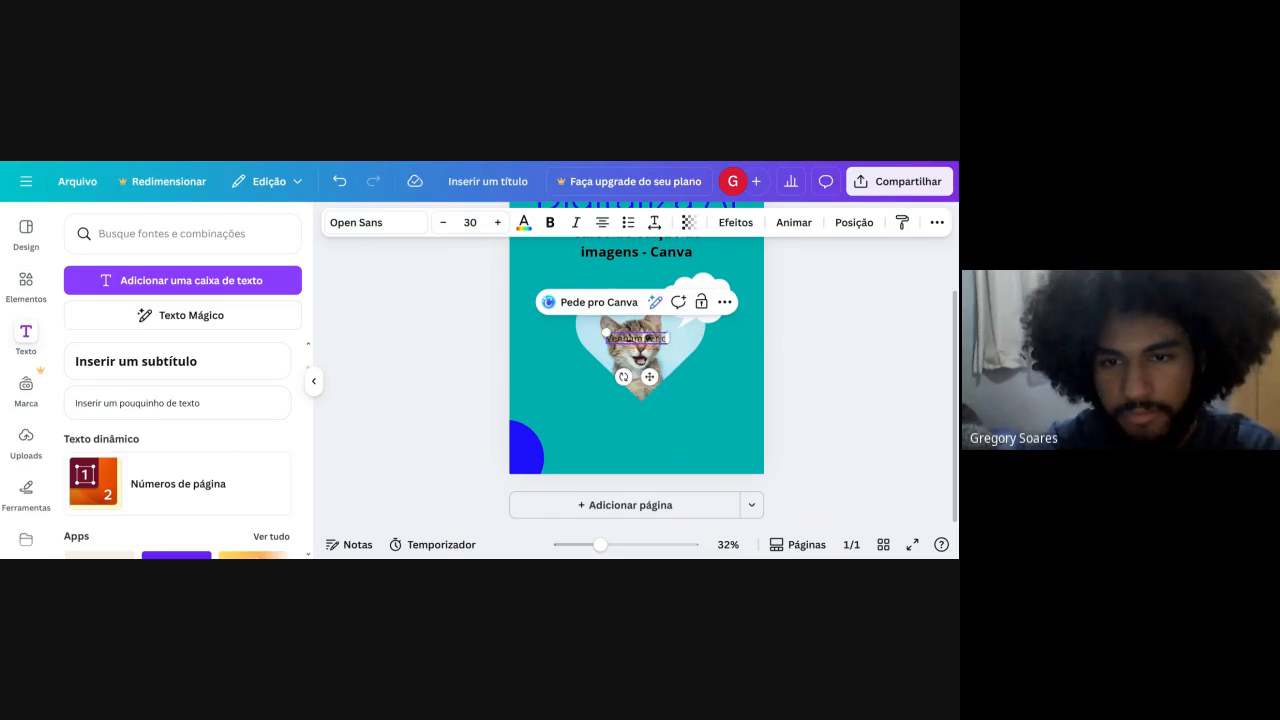
type(" o noss")
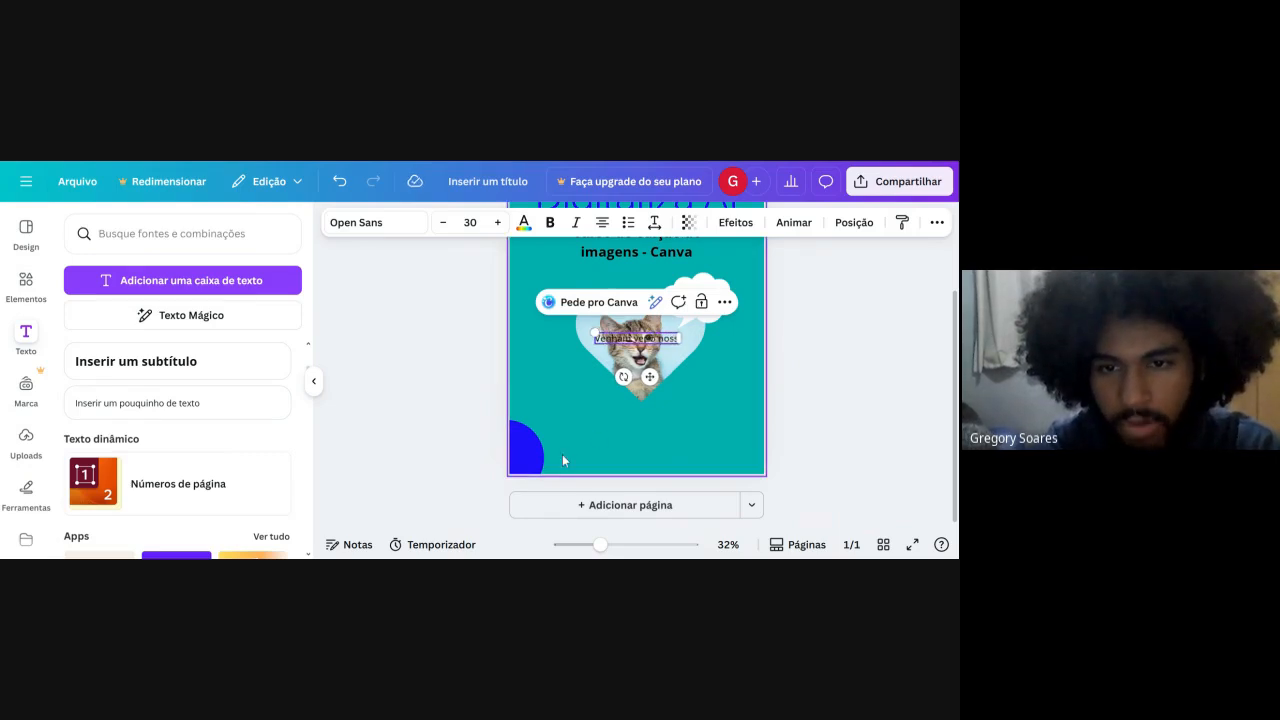
type("o curso de")
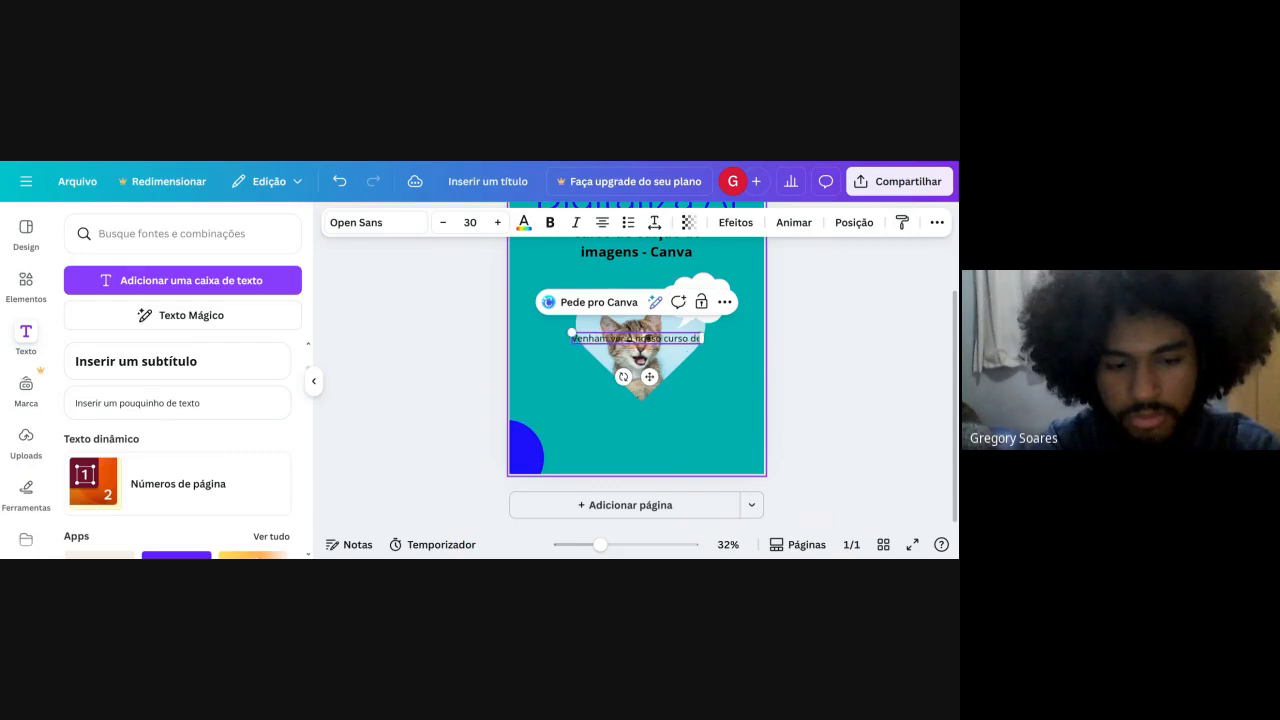
type(" canva")
key("Return")
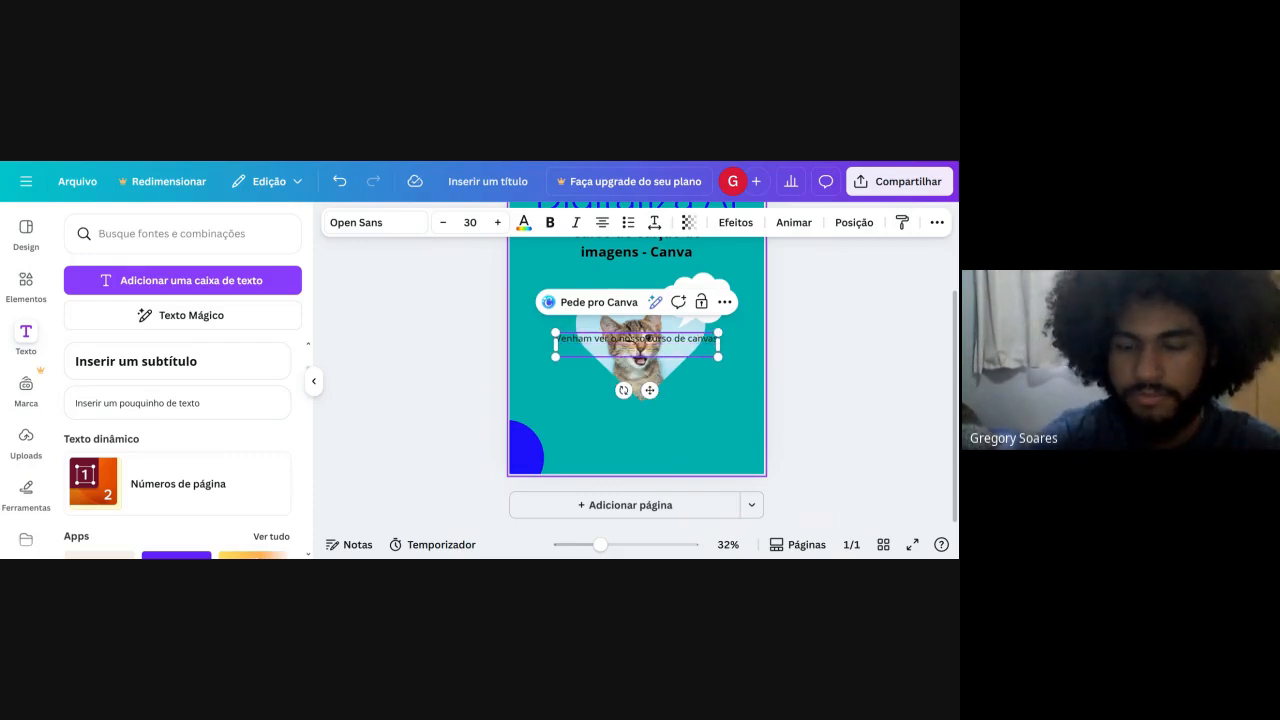
key("BackSpace")
type("s")
left_click(851, 366)
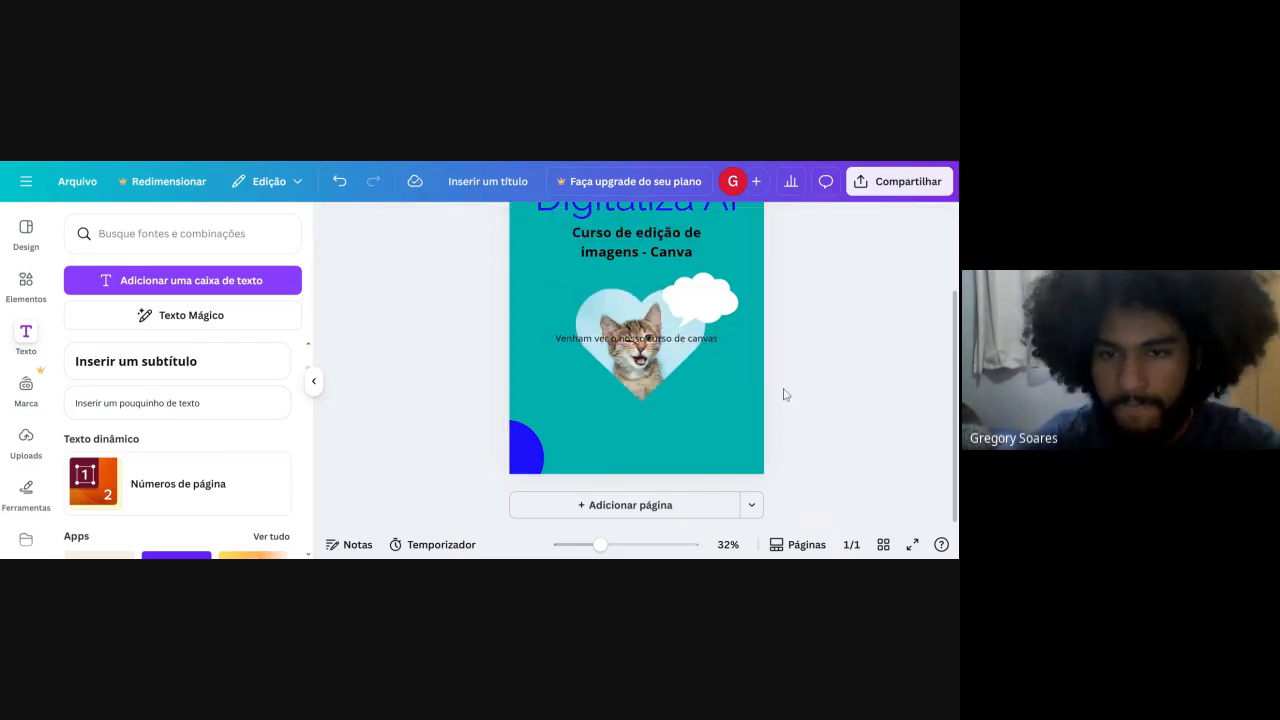
Narrow the text box so the sentence wraps onto three lines, and move it over the white cloud.
scroll(784, 389, "up", 3)
left_click(706, 306)
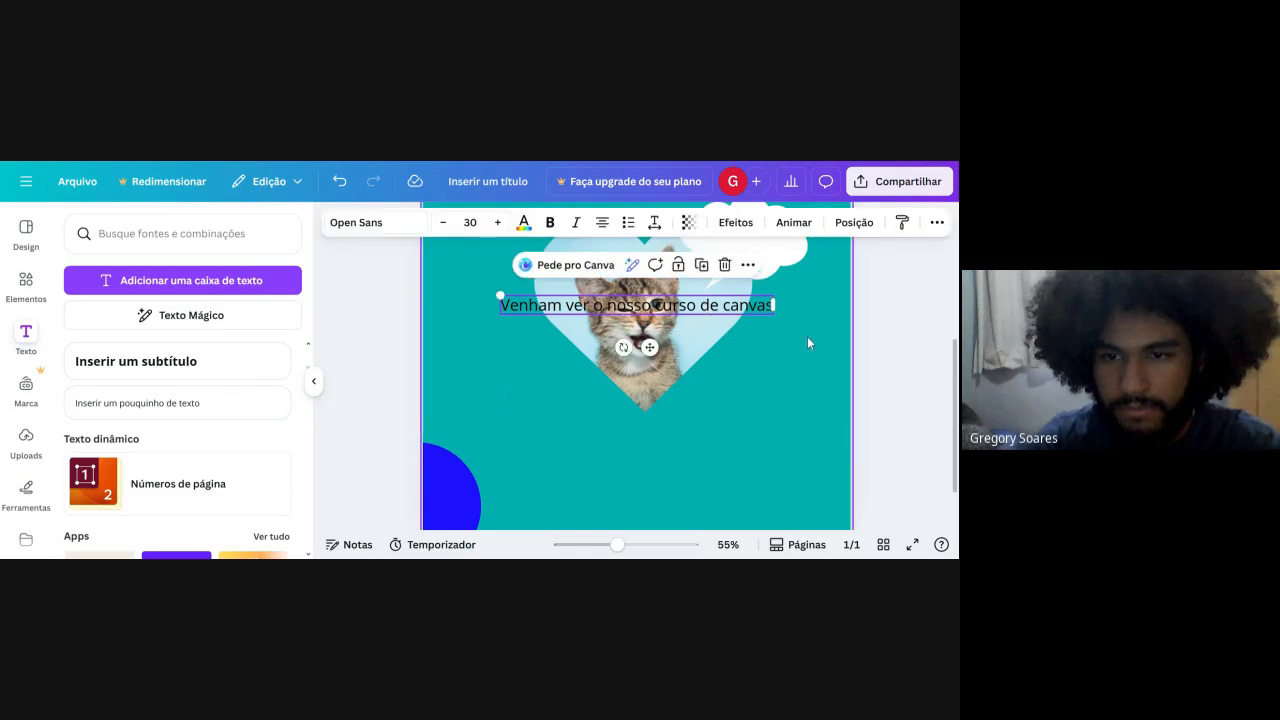
left_click_drag(774, 304, 638, 320)
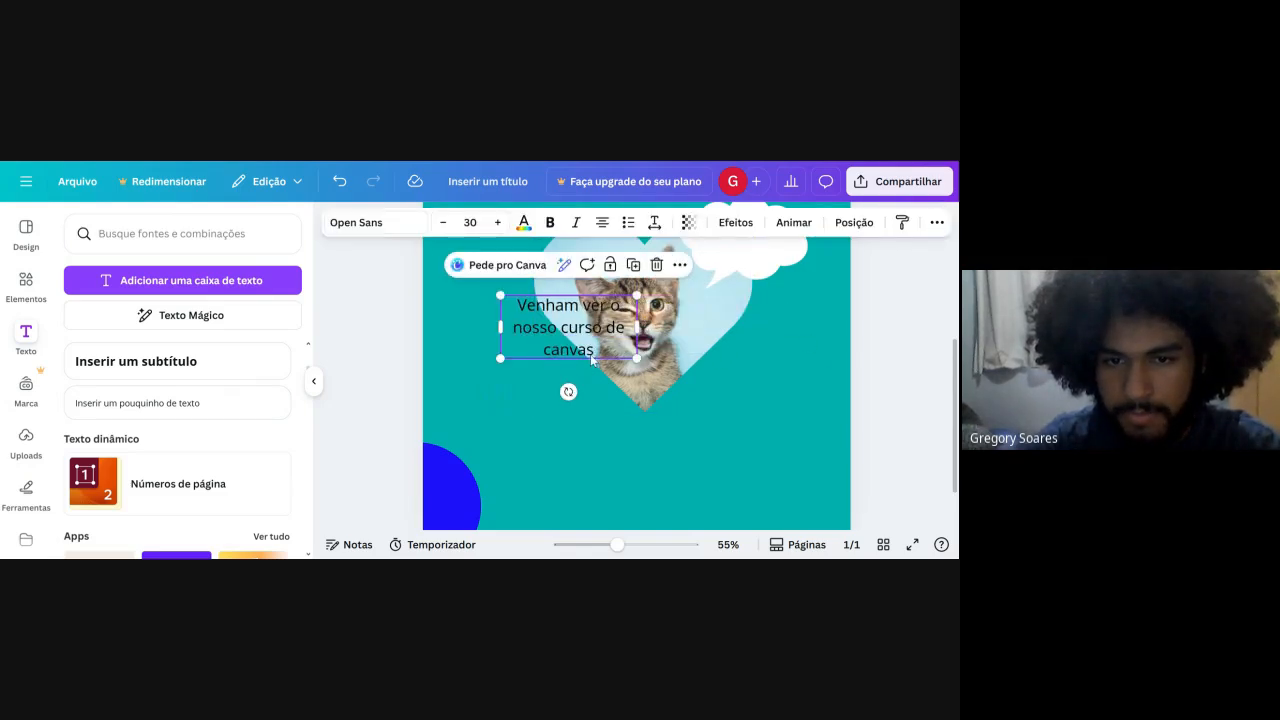
left_click(512, 381)
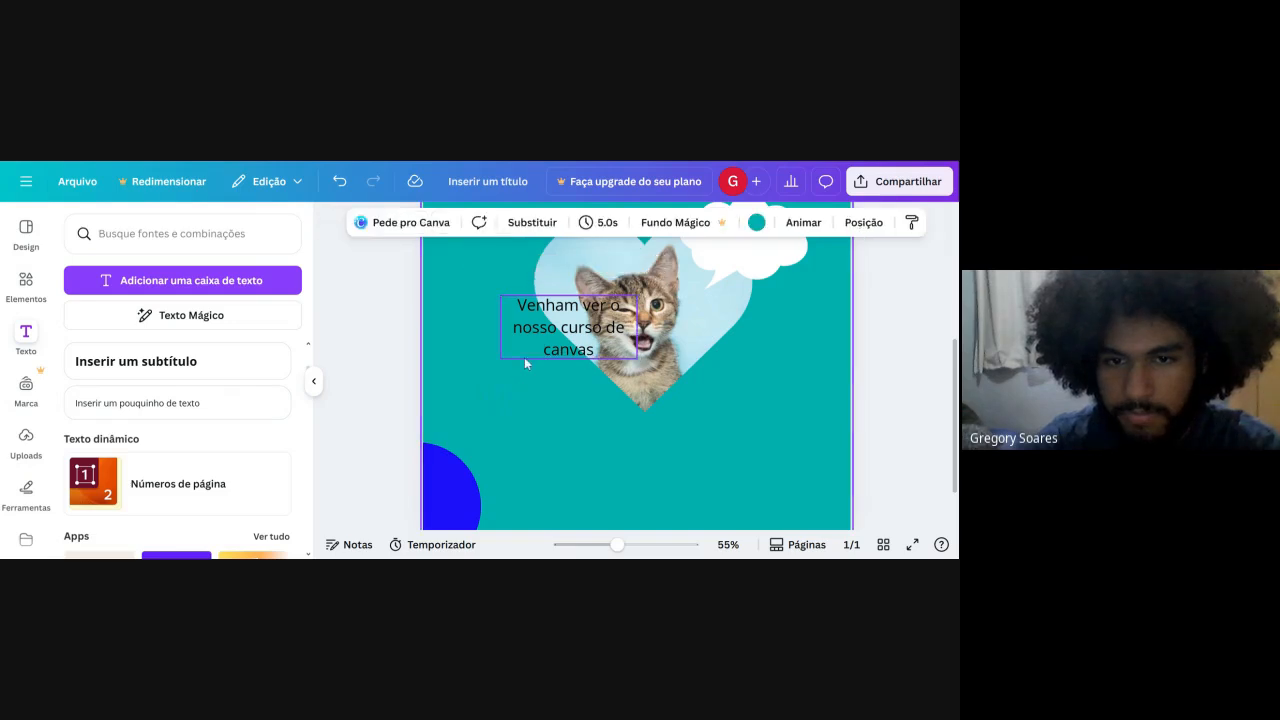
left_click_drag(524, 357, 690, 292)
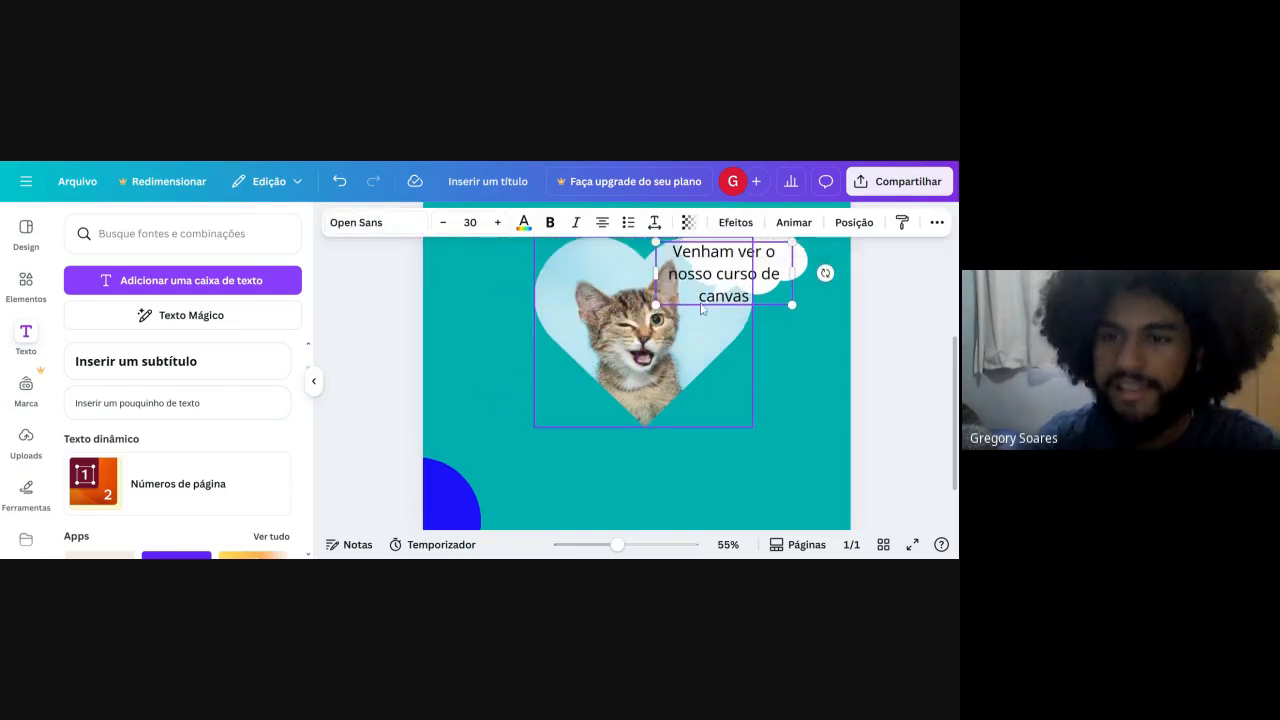
Reduce the cloud text's font size to 26 and scale its box down to size 20,2 on two lines.
scroll(702, 309, "up", 2)
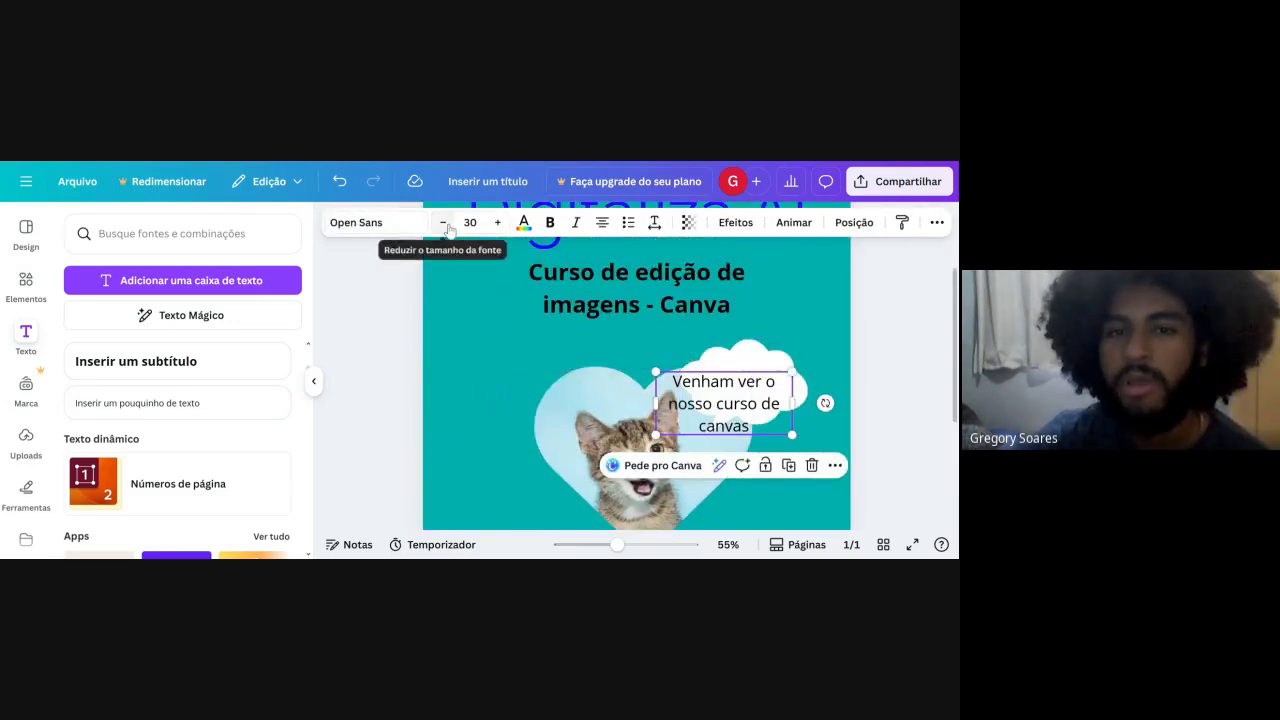
left_click(443, 222)
left_click(443, 222)
left_click(443, 222)
left_click(443, 222)
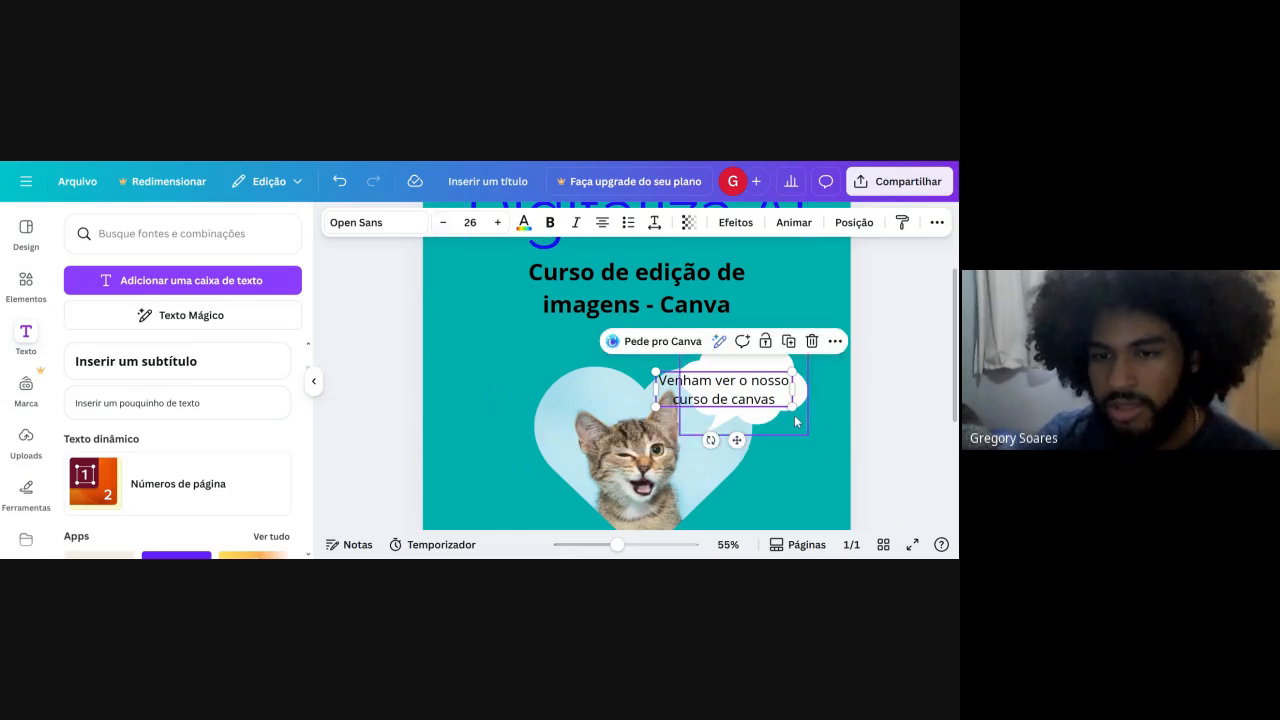
left_click_drag(792, 408, 763, 396)
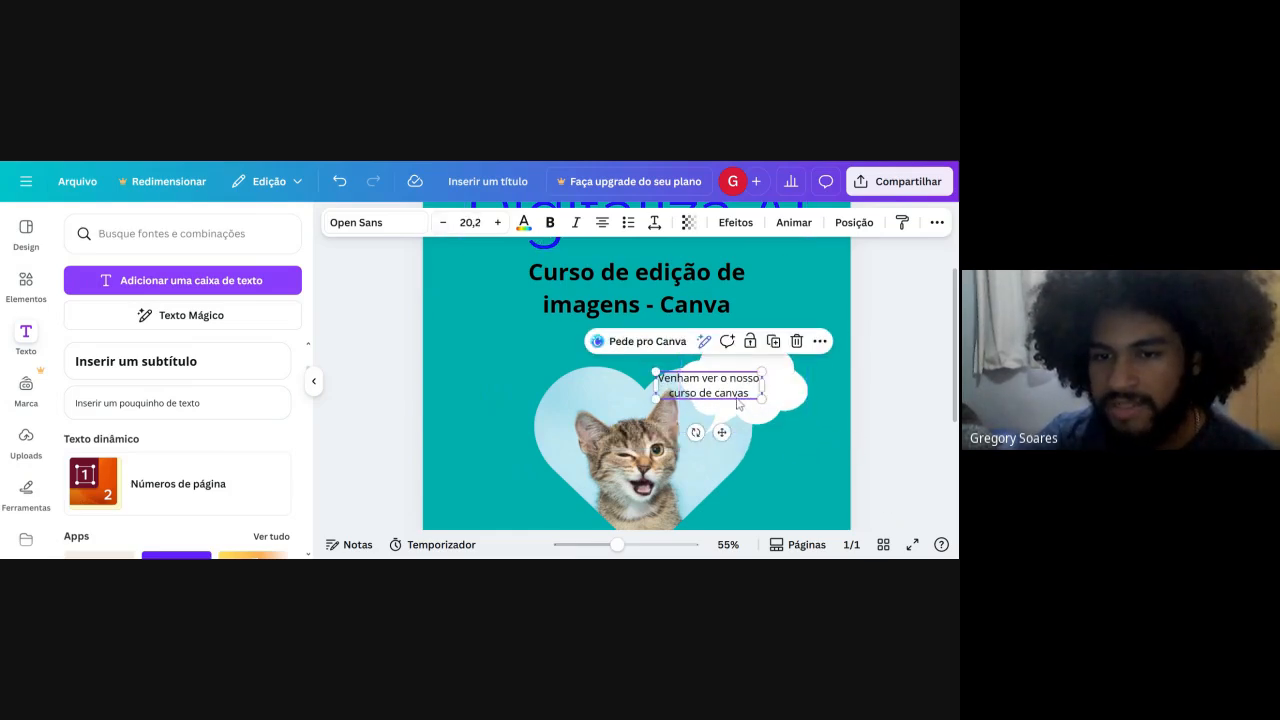
Center the two-line "Venham ver o nosso curso de canvas" text inside the white cloud.
left_click_drag(721, 433, 757, 436)
left_click(908, 413)
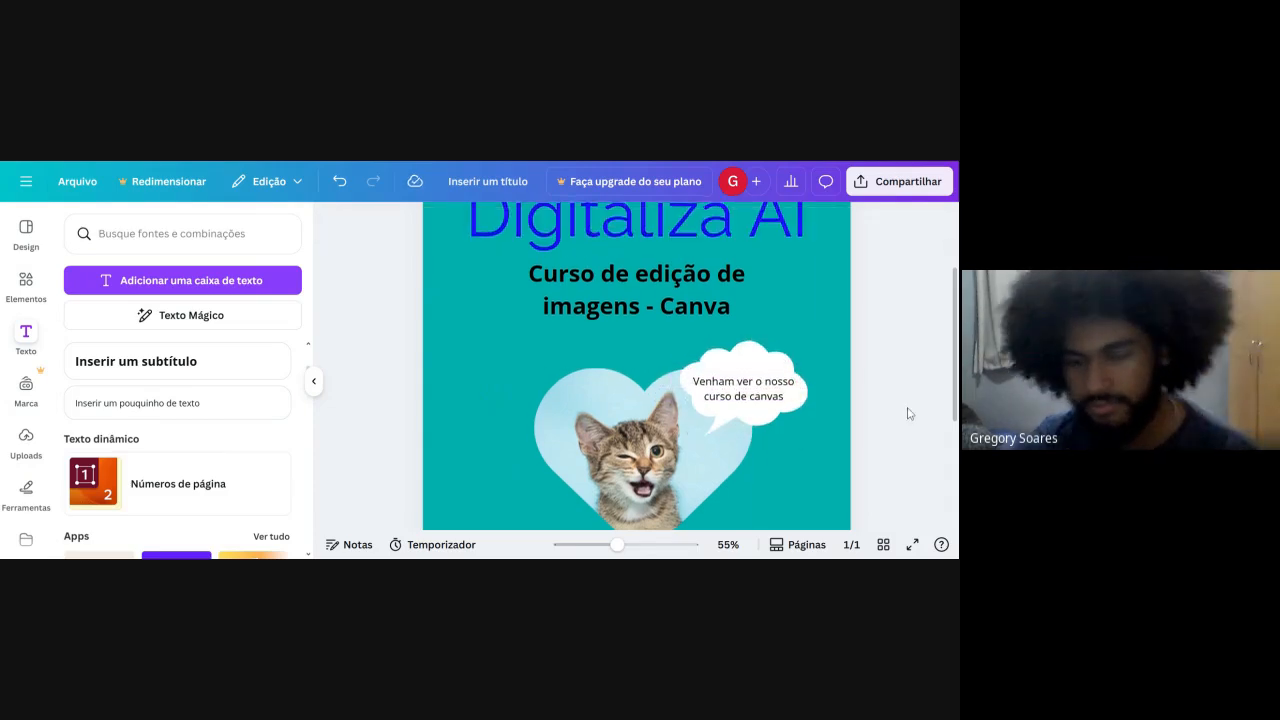
scroll(908, 413, "up", 1)
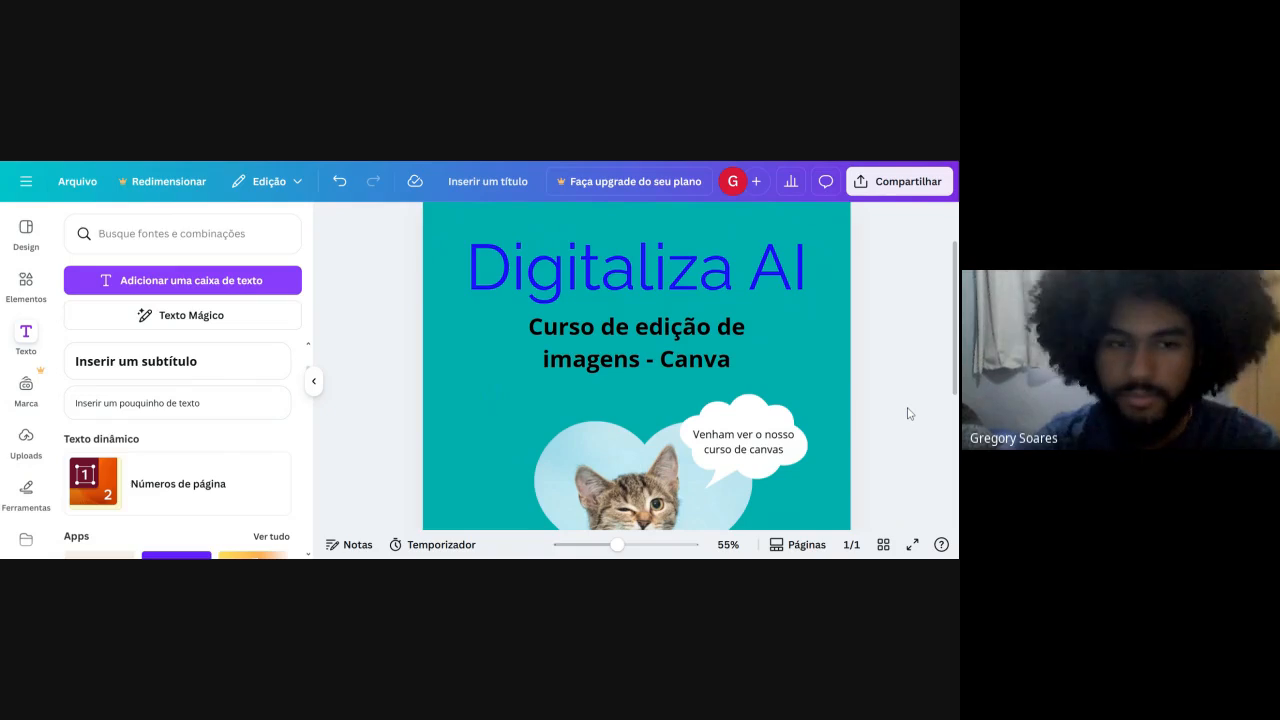
scroll(908, 413, "down", 3)
scroll(908, 413, "down", 2)
scroll(908, 413, "up", 2)
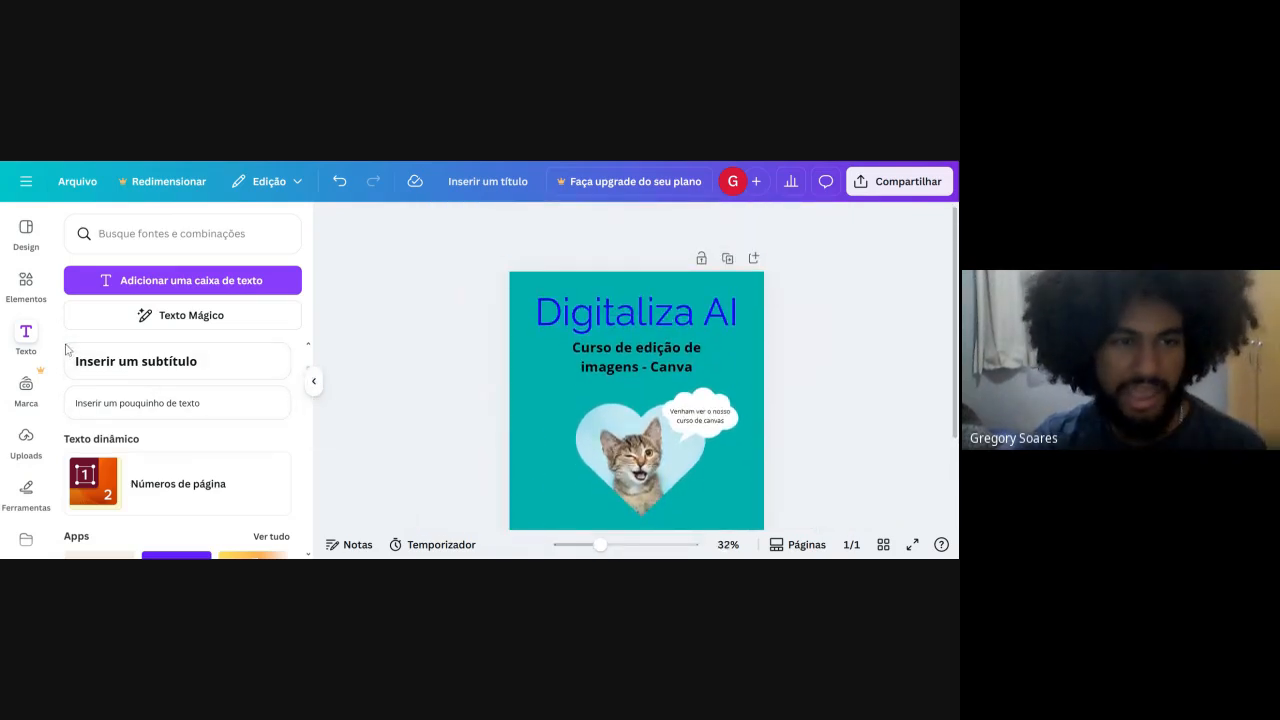
Add the grey cat face from the recommended graphics (Elementos gráficos) to the page.
left_click(26, 280)
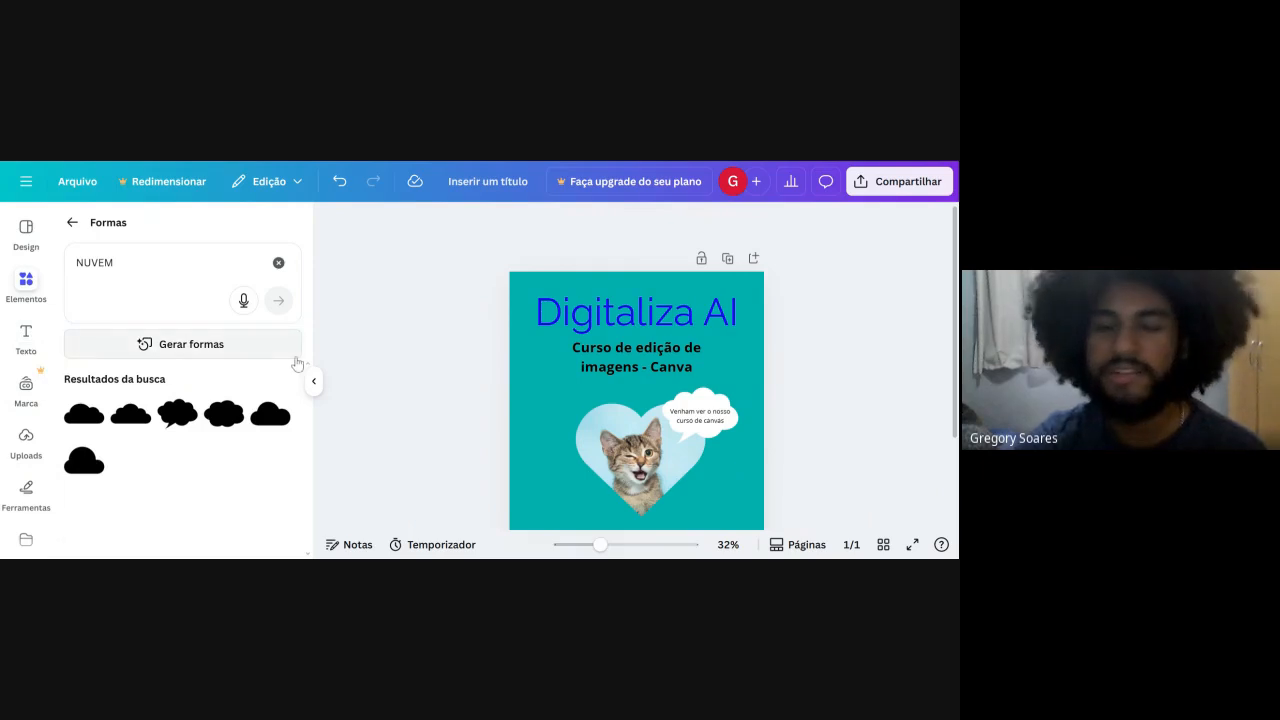
scroll(599, 434, "down", 2)
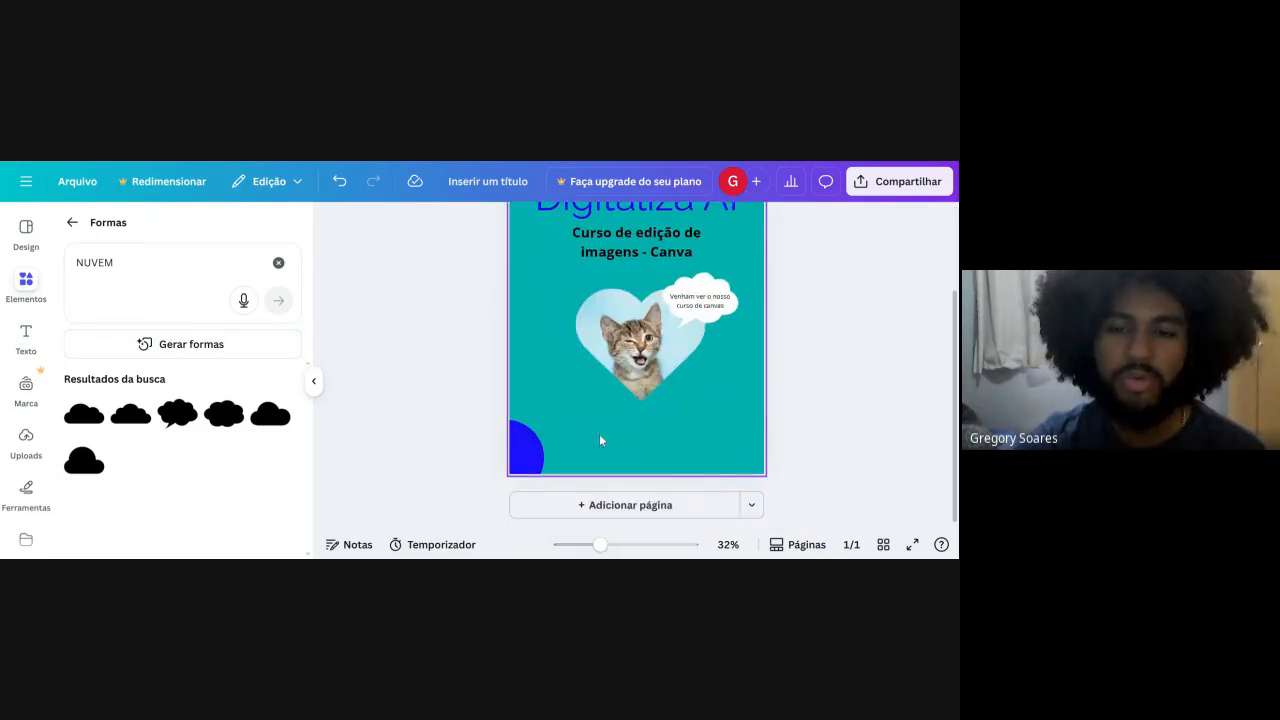
left_click(580, 431)
scroll(579, 431, "up", 2)
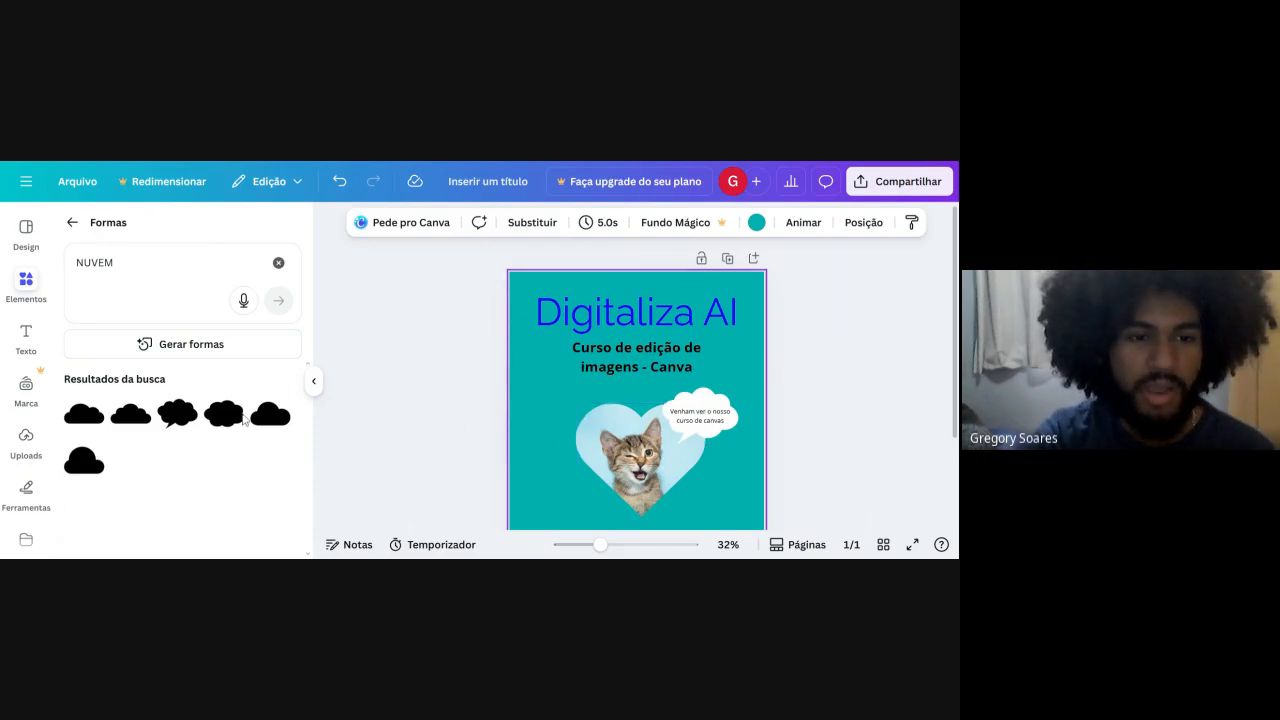
left_click(72, 222)
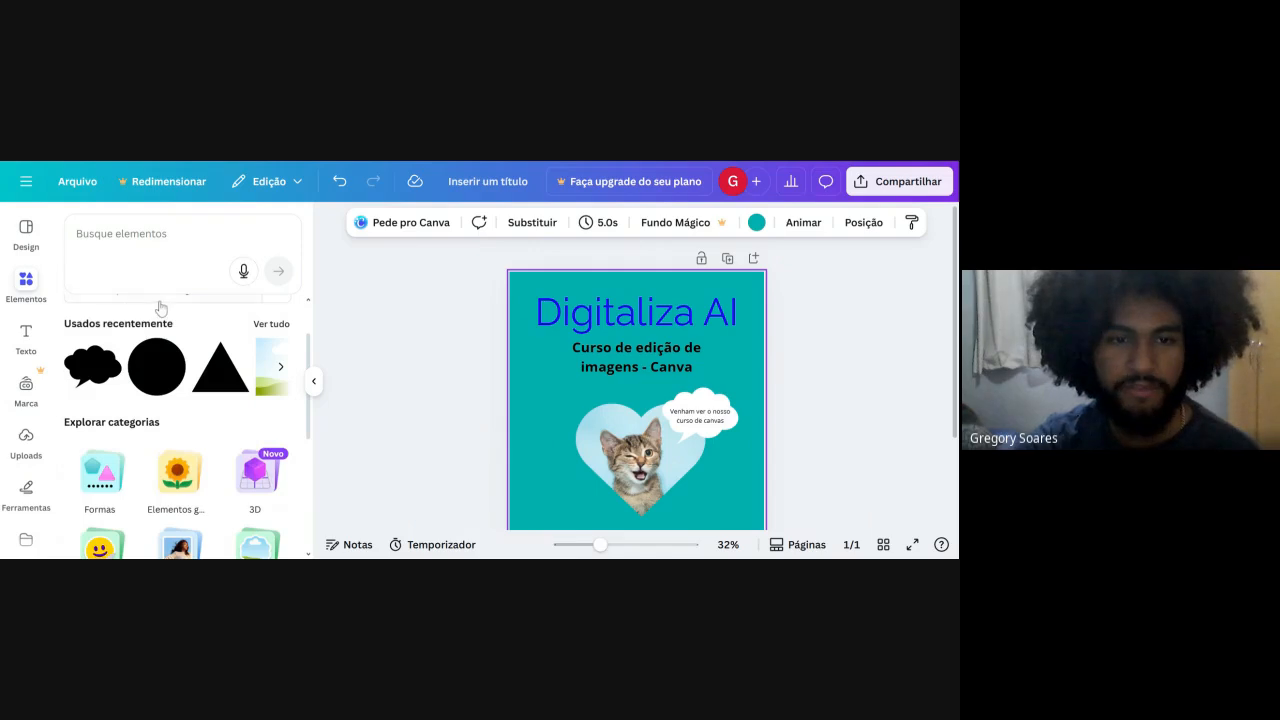
left_click(150, 234)
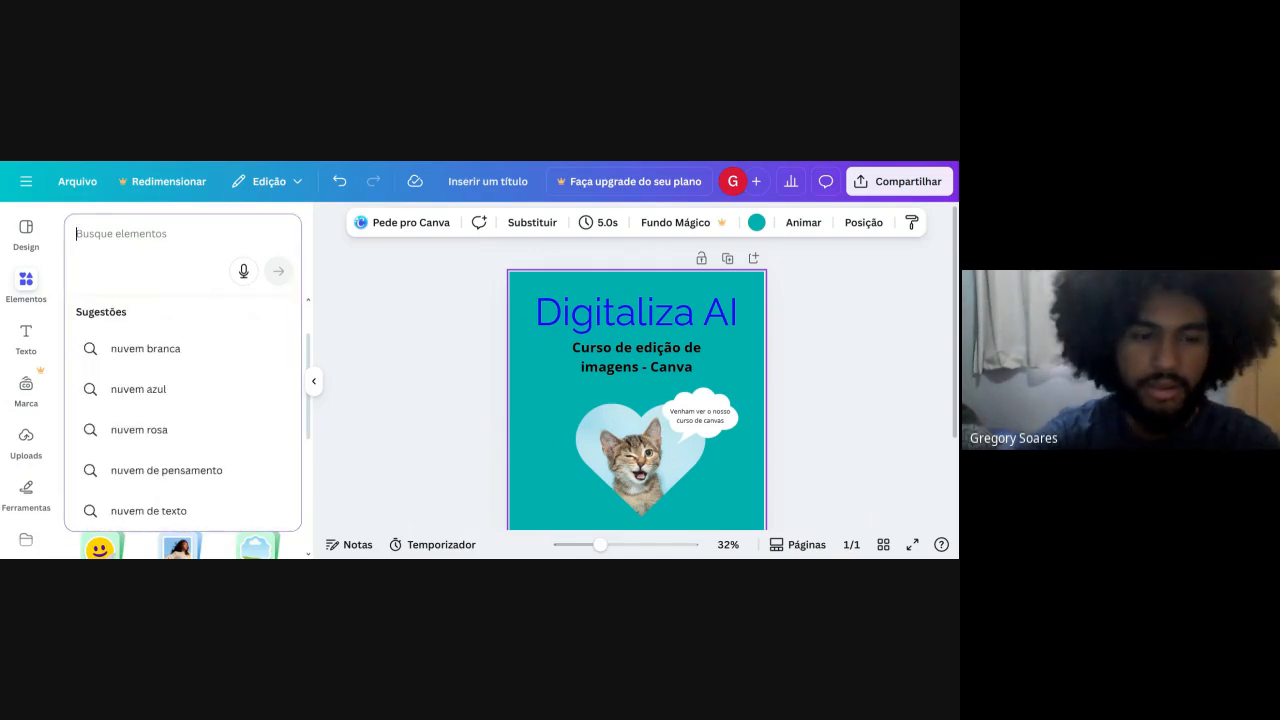
left_click(296, 213)
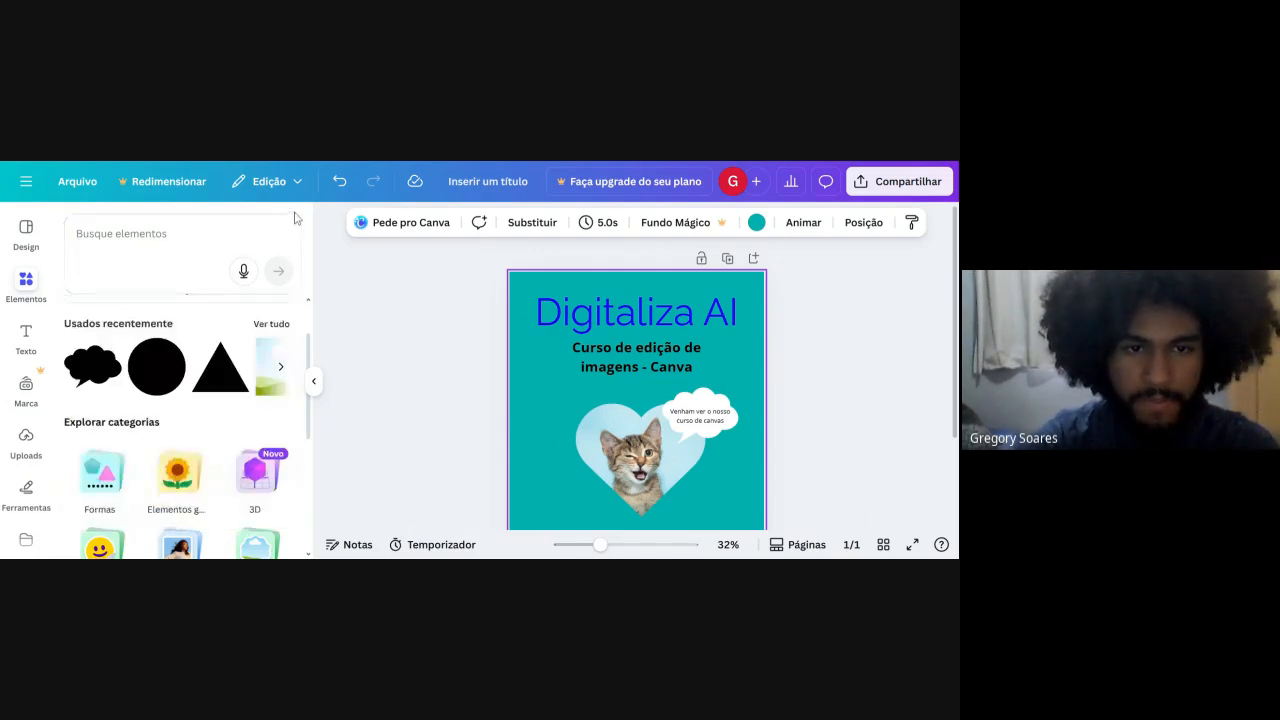
left_click(178, 485)
scroll(178, 484, "down", 1)
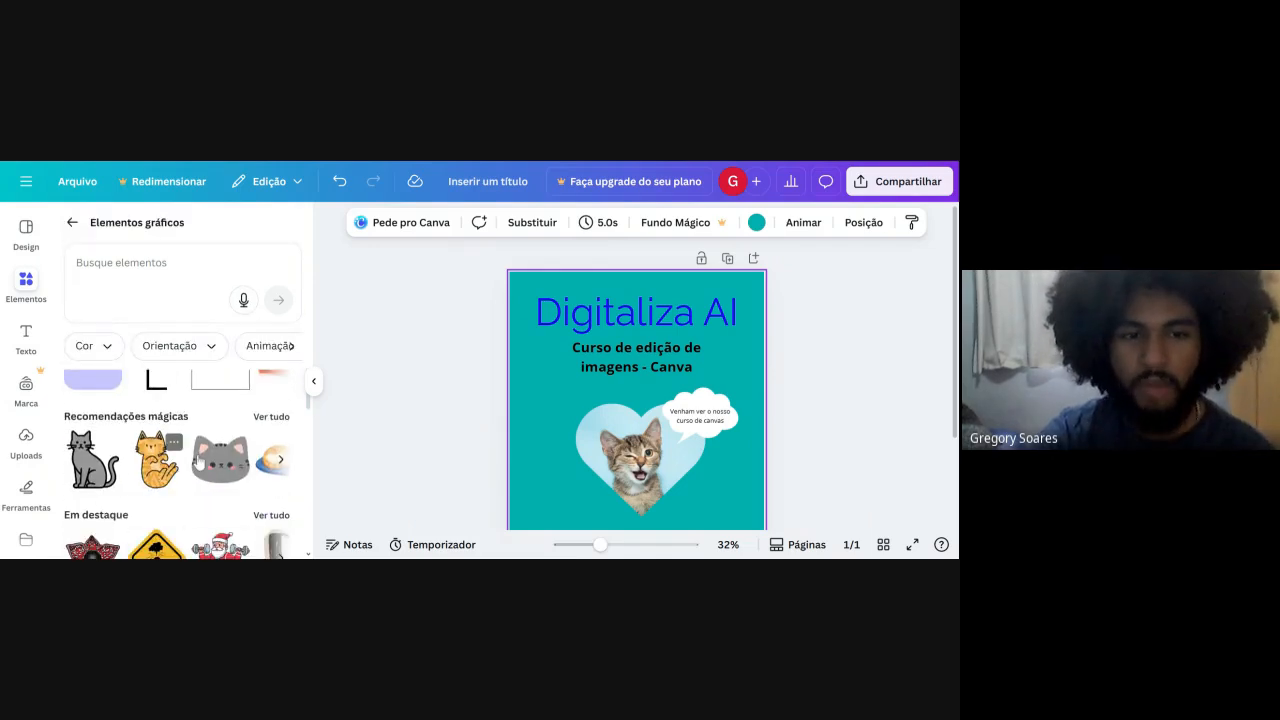
left_click(220, 458)
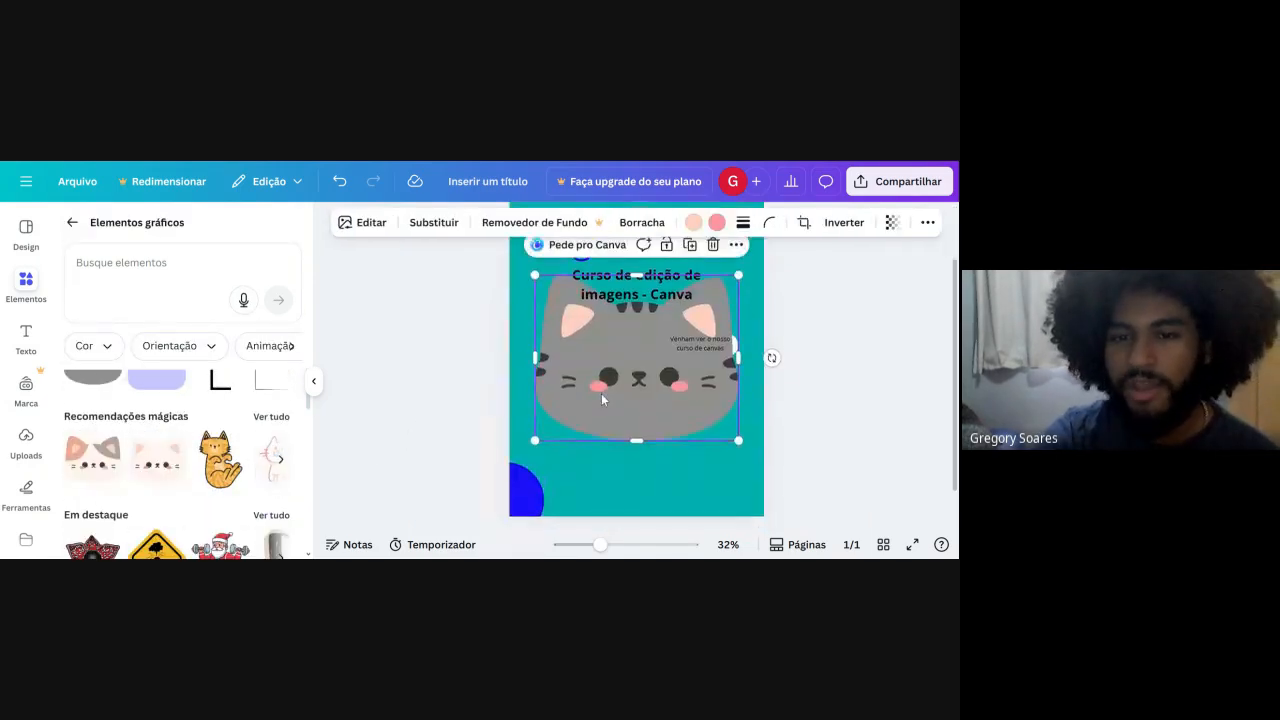
Shrink the grey cat face to a small graphic and place it in the page's lower-right area, below the heart.
left_click_drag(601, 393, 683, 498)
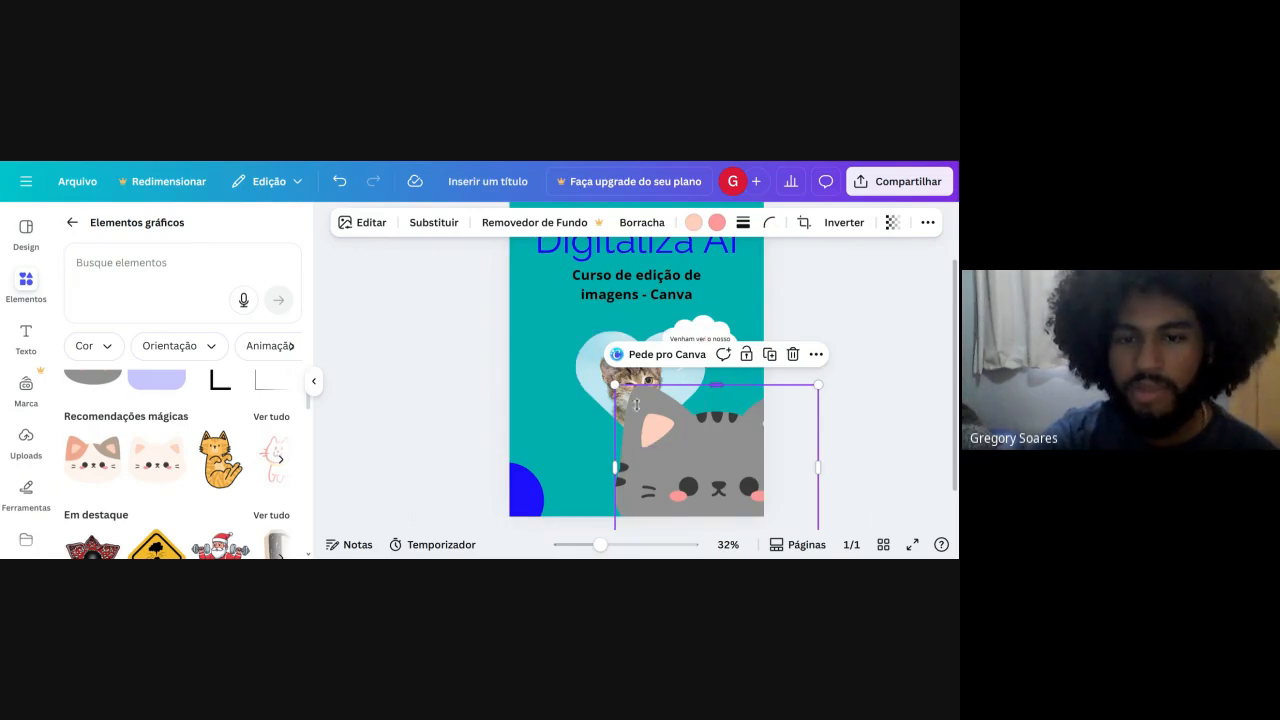
left_click_drag(636, 404, 651, 418)
key("ctrl+z")
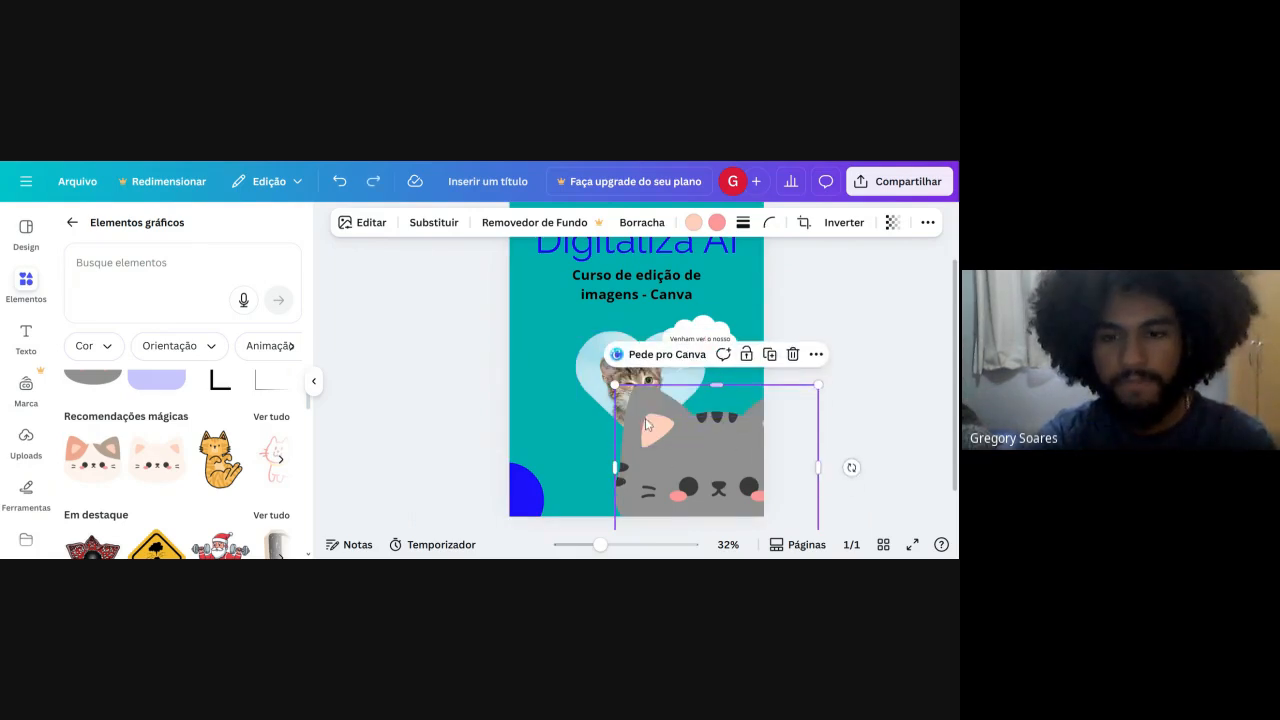
left_click_drag(615, 385, 674, 430)
left_click_drag(721, 477, 618, 358)
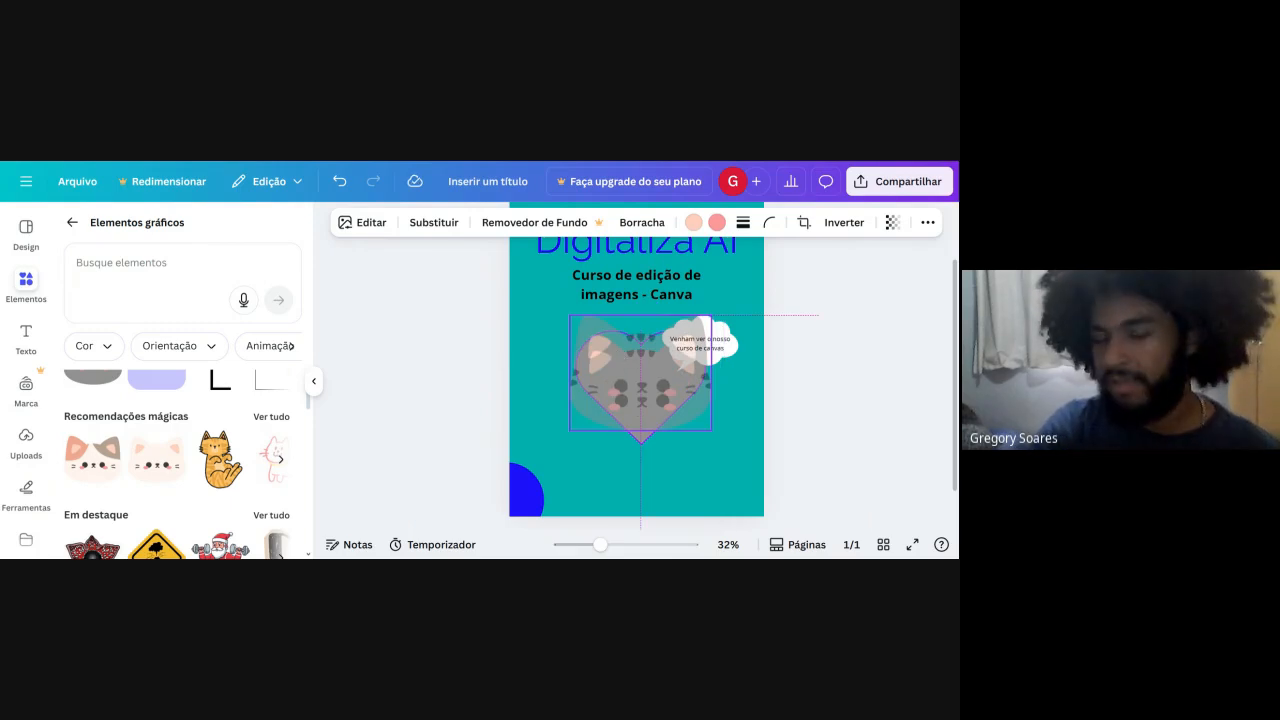
left_click_drag(610, 358, 697, 452)
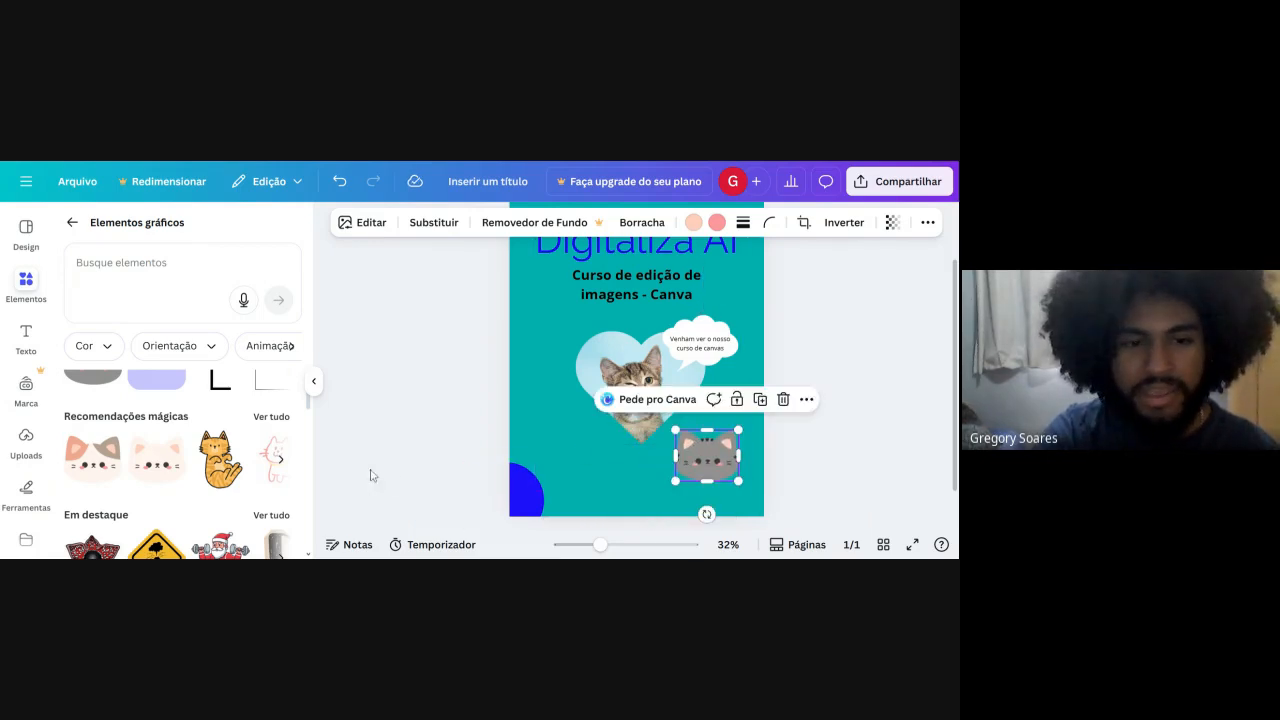
Add the orange cartoon cat graphic, scale it down and place it at the page's left edge beside the heart.
left_click(221, 461)
left_click_drag(586, 403, 570, 418)
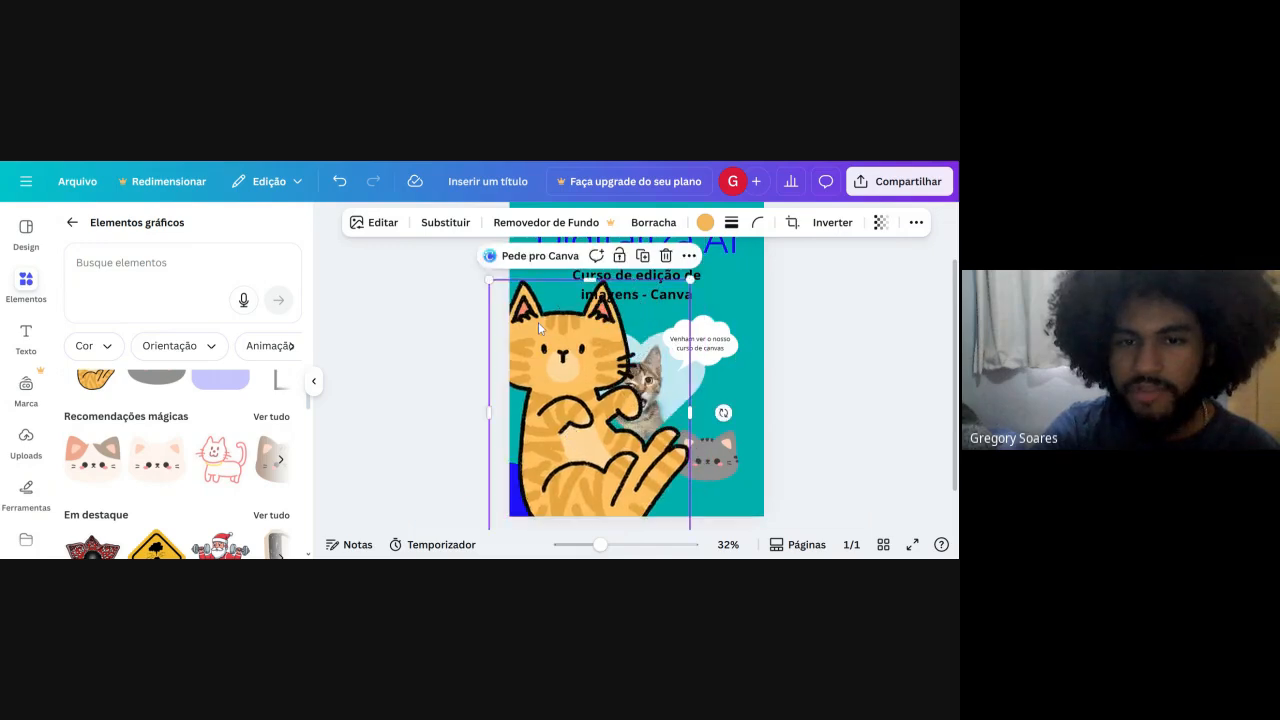
left_click_drag(488, 284, 512, 374)
Try out the featured red toothed-flower graphic, enlarged over the page's lower half, and delete it.
scroll(150, 450, "down", 2)
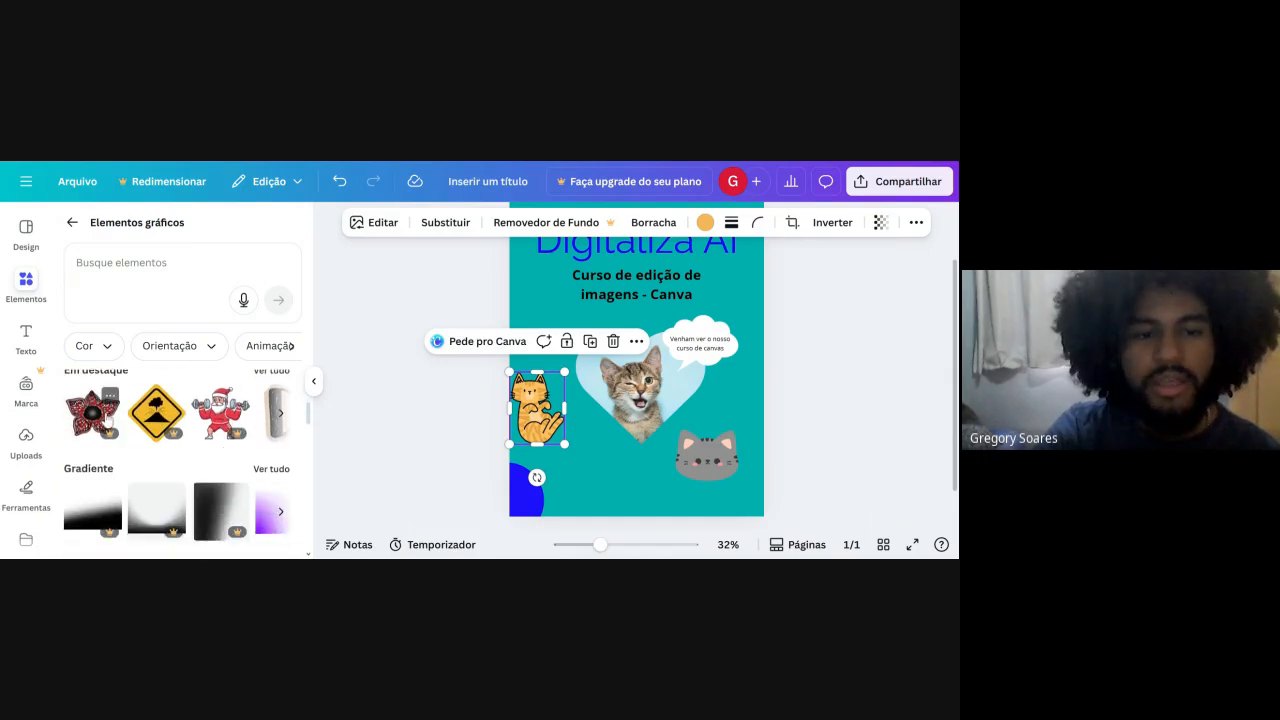
left_click(105, 420)
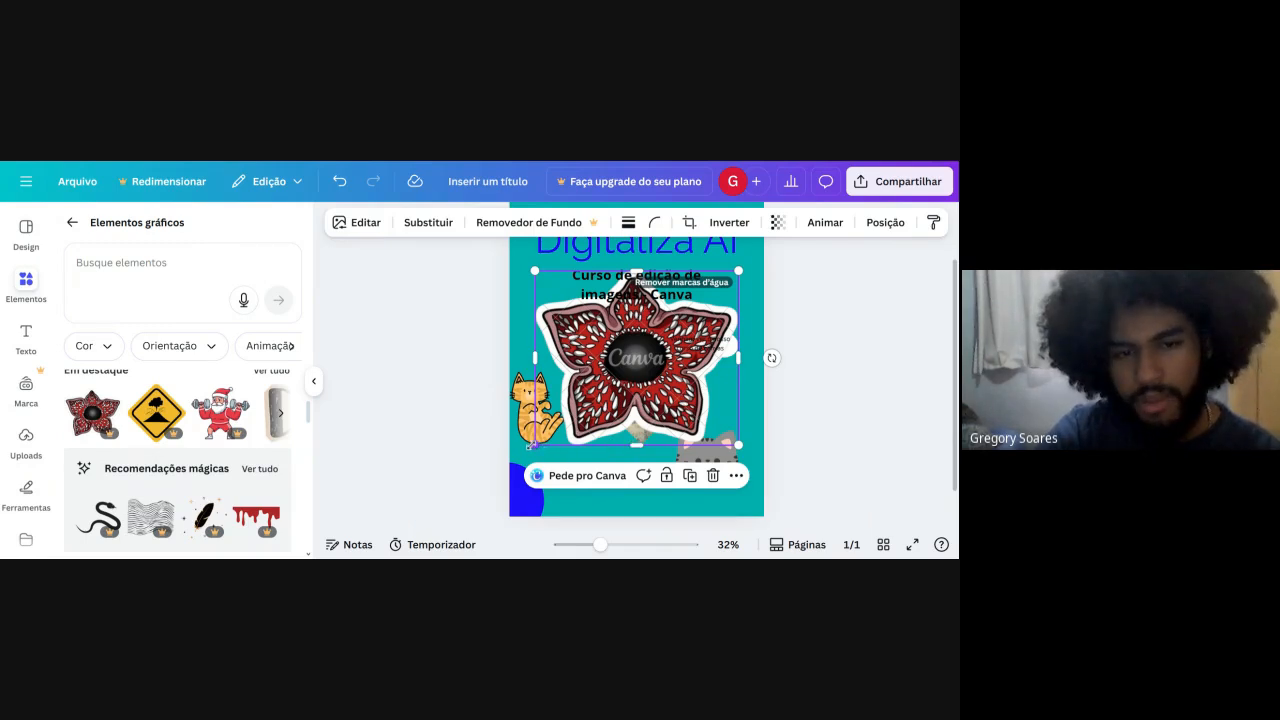
left_click_drag(531, 446, 507, 469)
left_click_drag(651, 370, 599, 426)
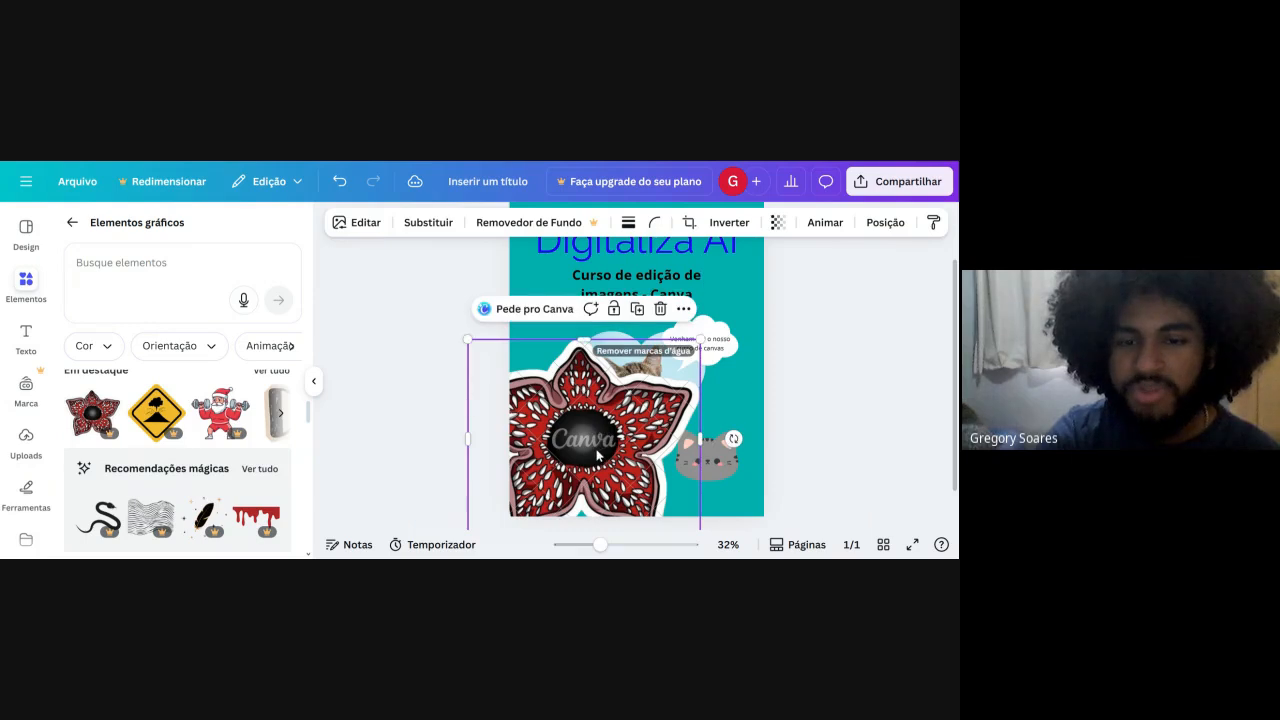
left_click(484, 456)
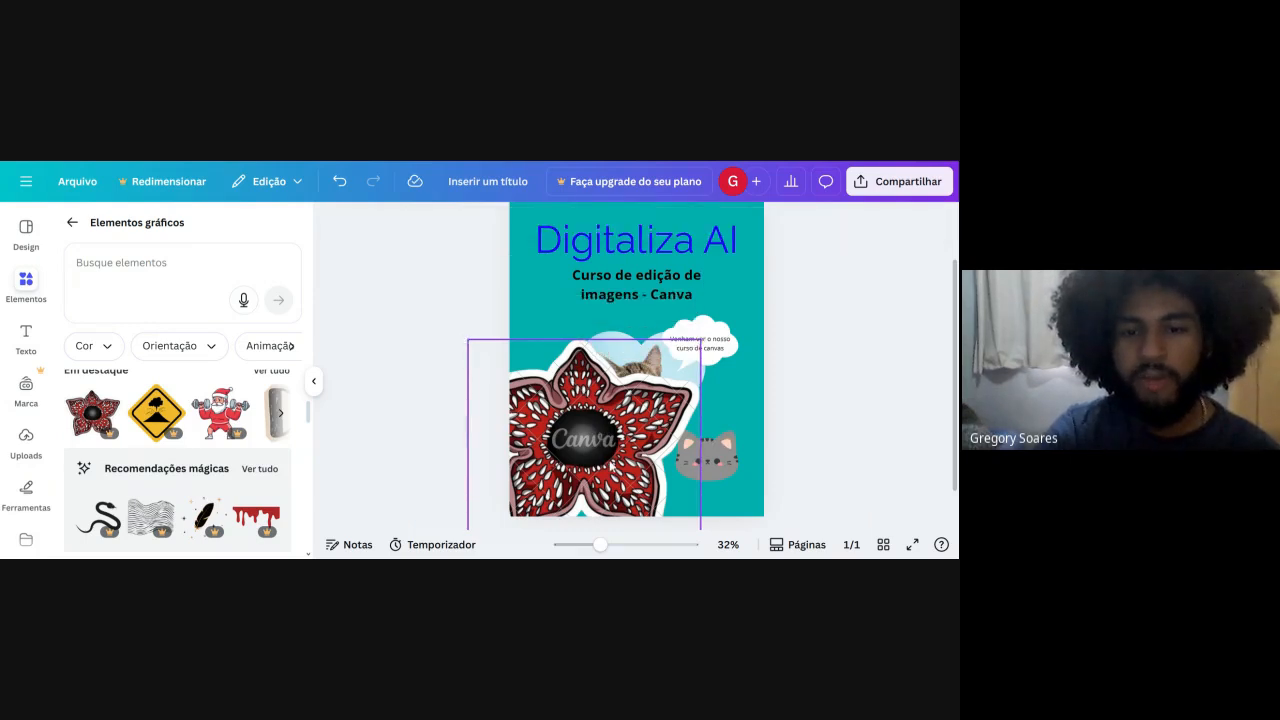
left_click(615, 464)
left_click_drag(617, 461, 650, 450)
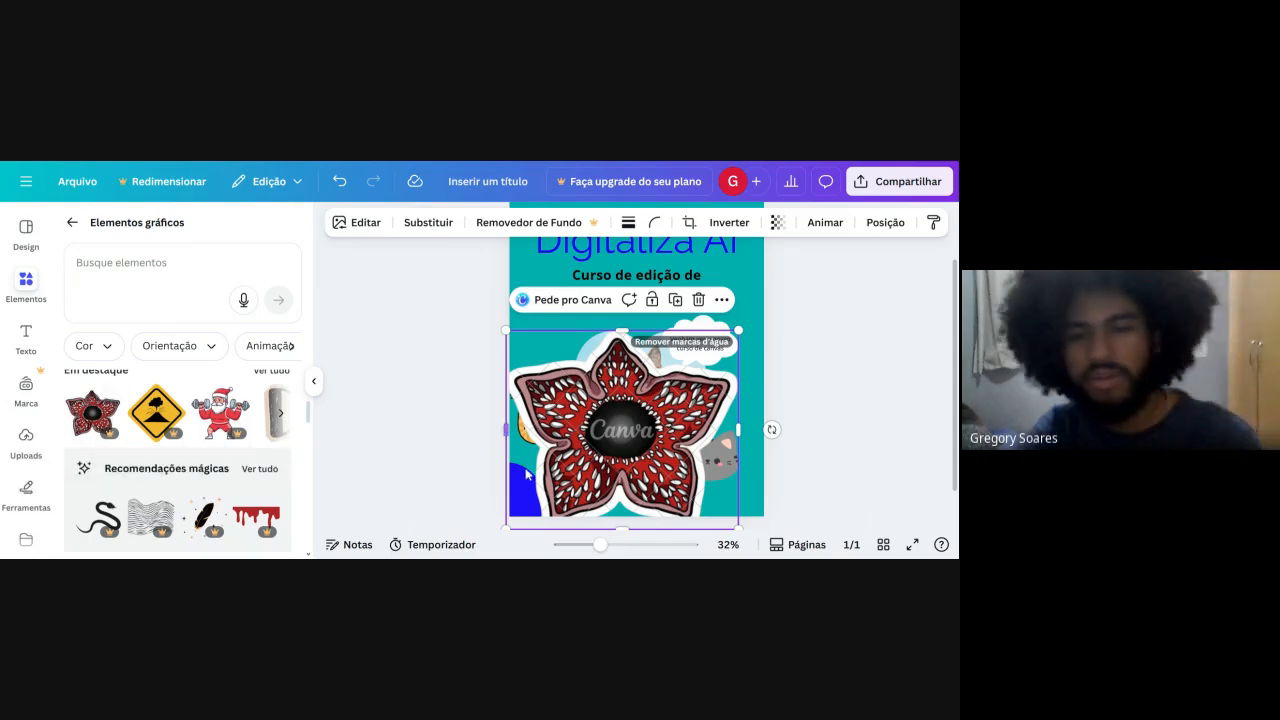
key("Delete")
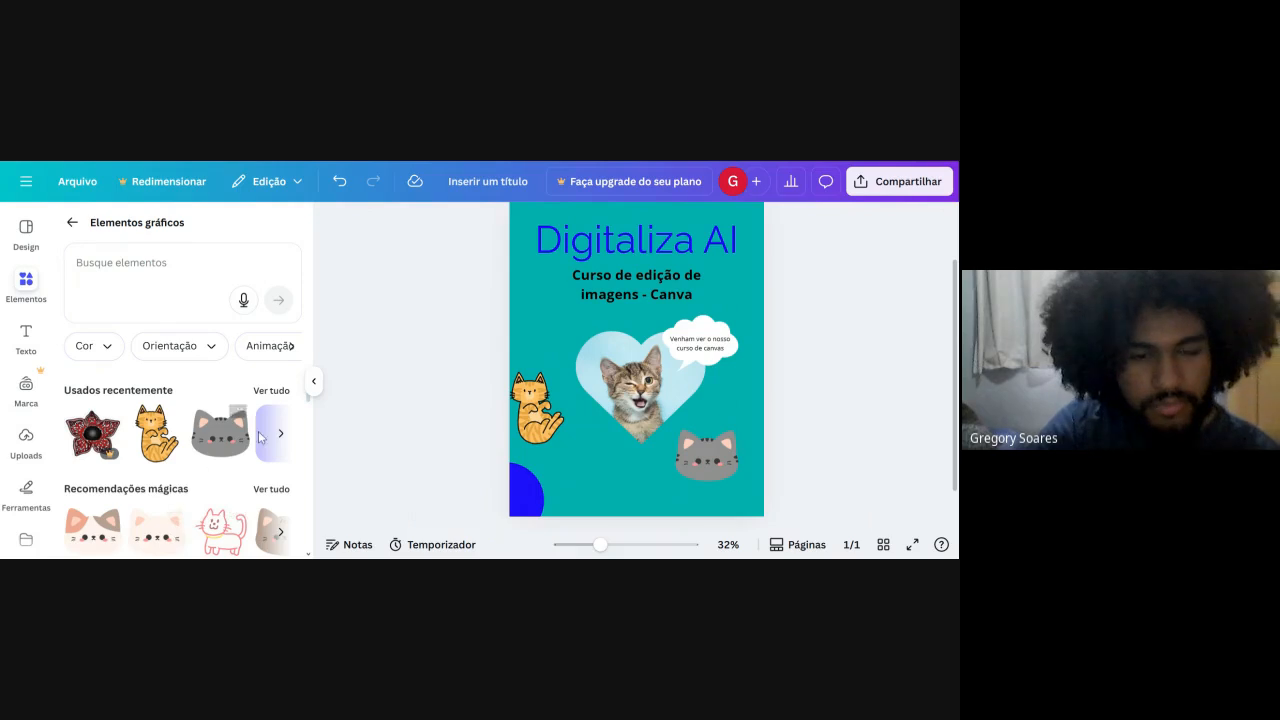
left_click(282, 432)
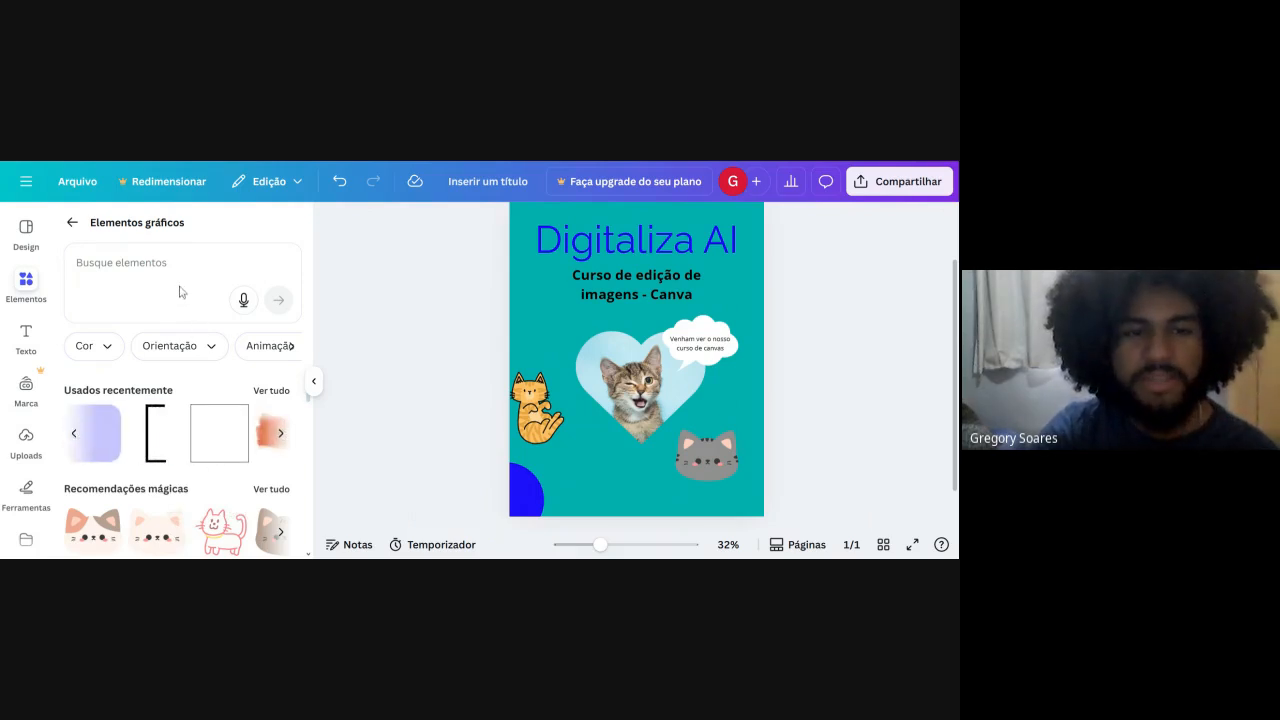
left_click(71, 223)
scroll(215, 423, "down", 3)
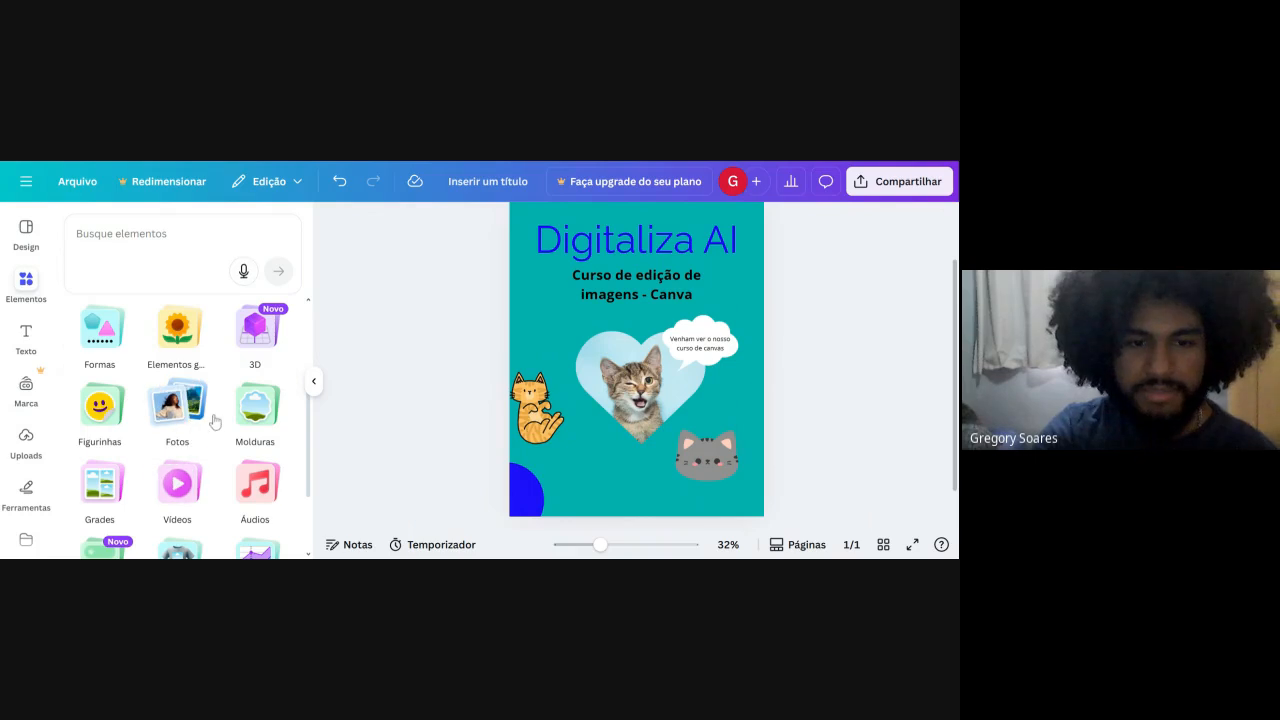
scroll(215, 423, "down", 1)
left_click(255, 408)
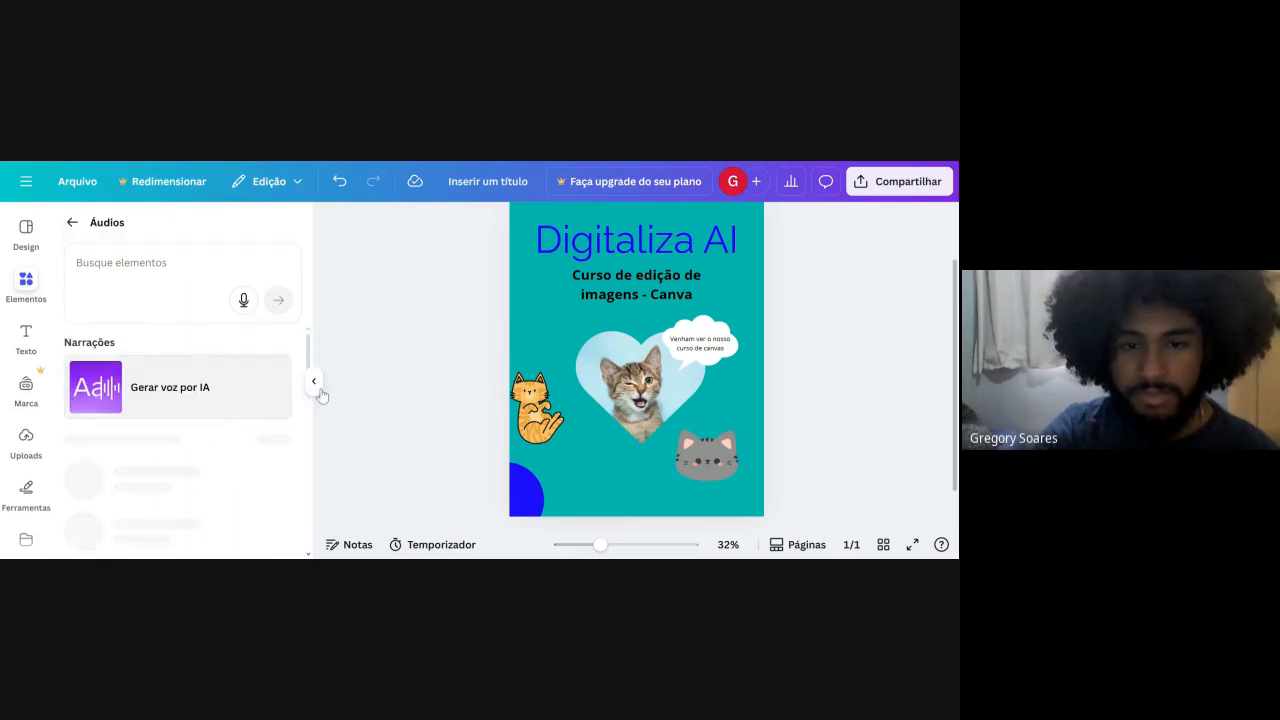
left_click(71, 222)
Try out a stacked horizontal bar chart on the page and delete it.
scroll(200, 430, "down", 1)
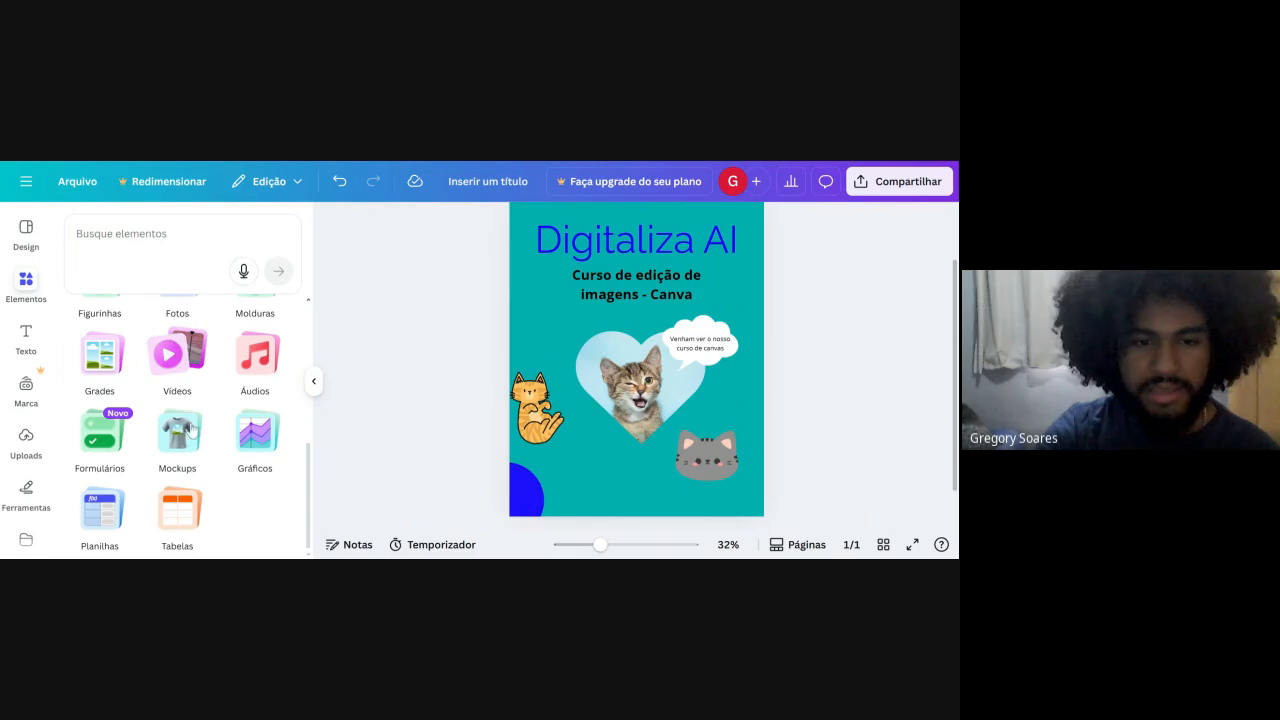
left_click(246, 457)
scroll(128, 396, "down", 2)
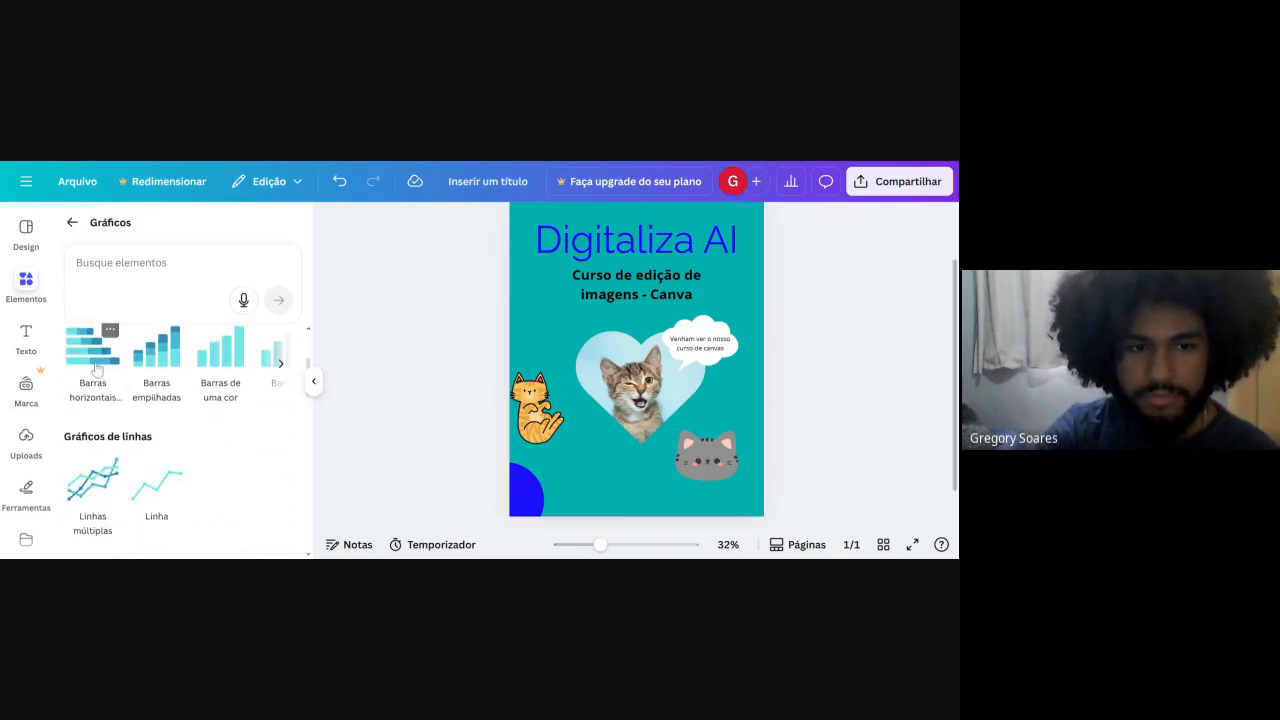
left_click(272, 358)
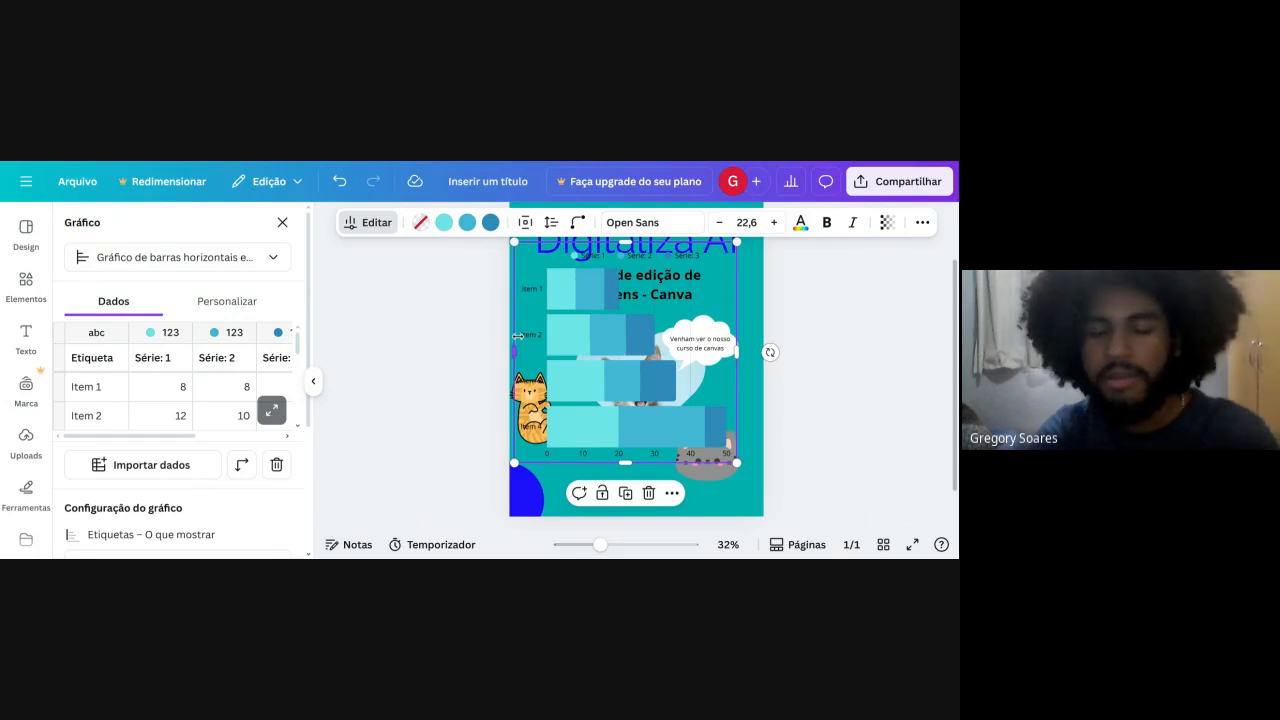
key("Delete")
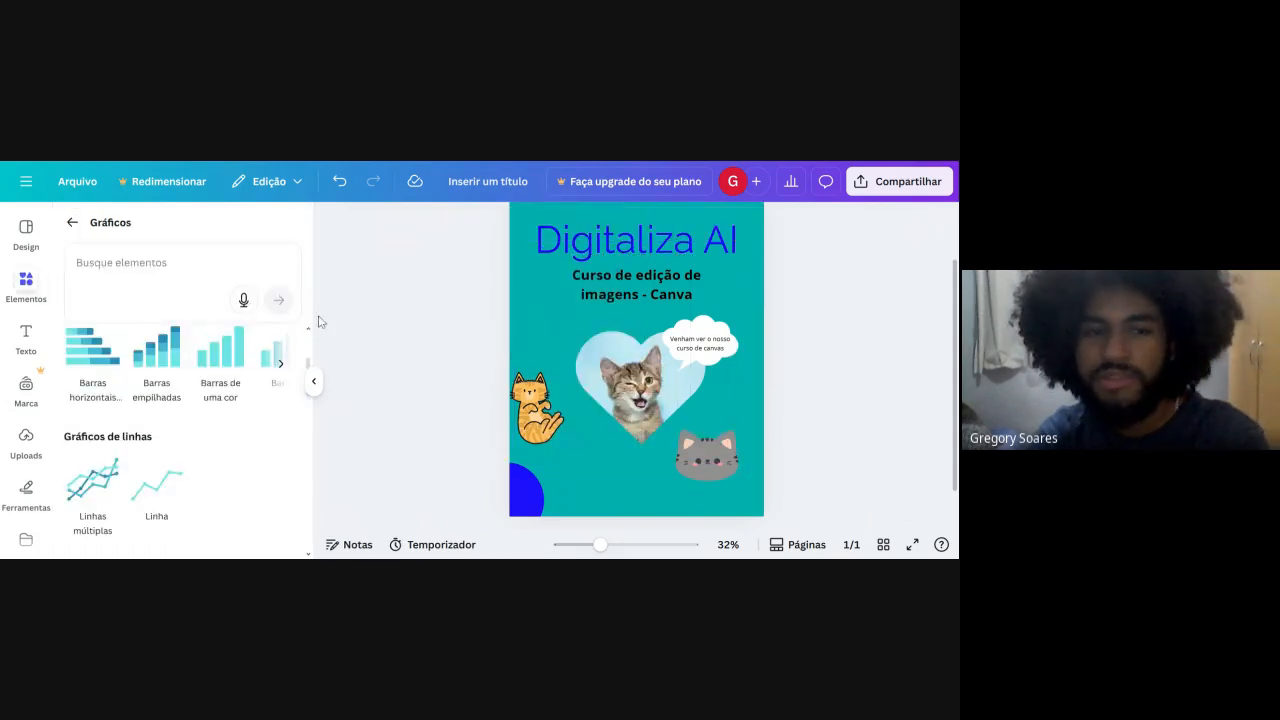
left_click(74, 222)
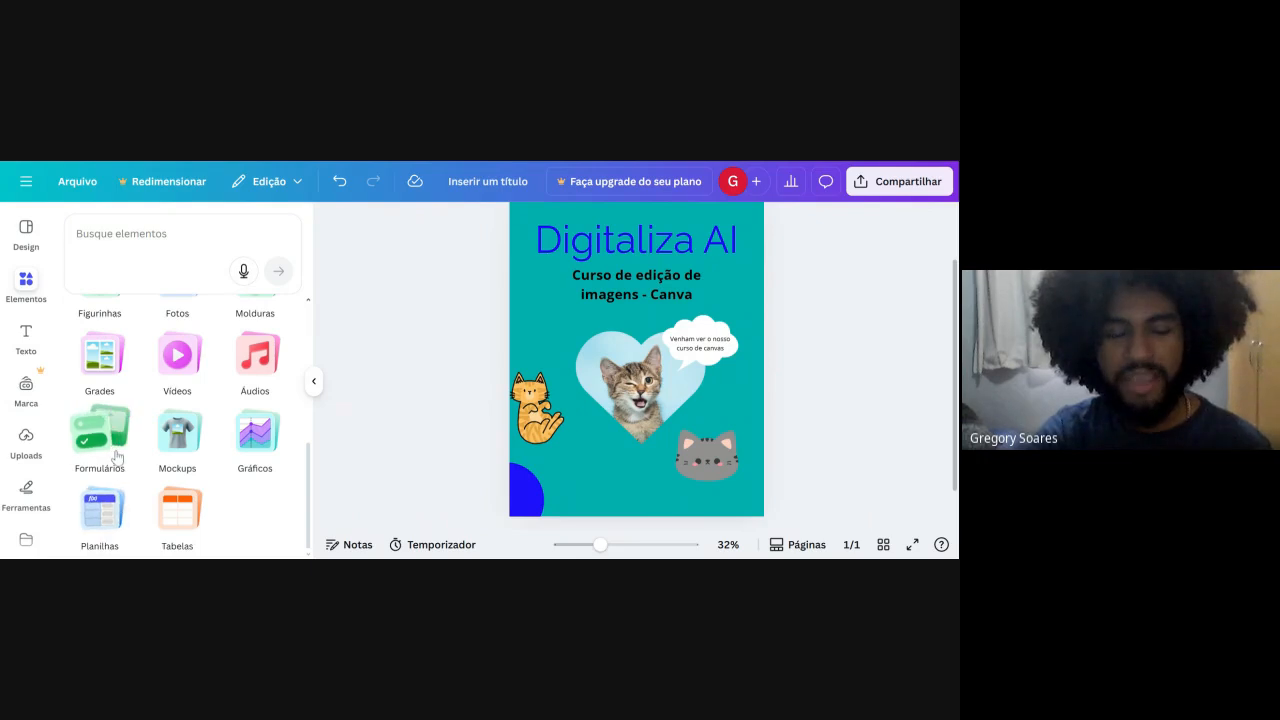
Add a photo grid (Grades) with two small stacked cells on the left and one large cell on the right.
scroll(147, 510, "up", 3)
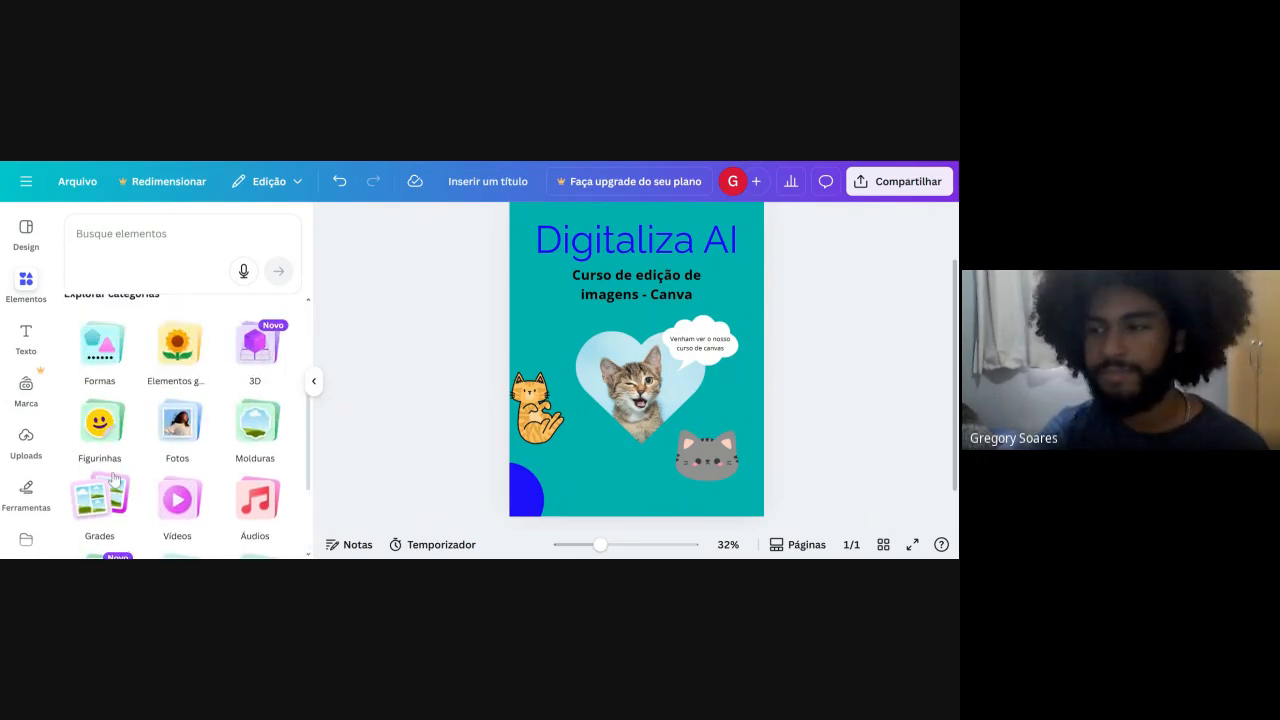
left_click(90, 494)
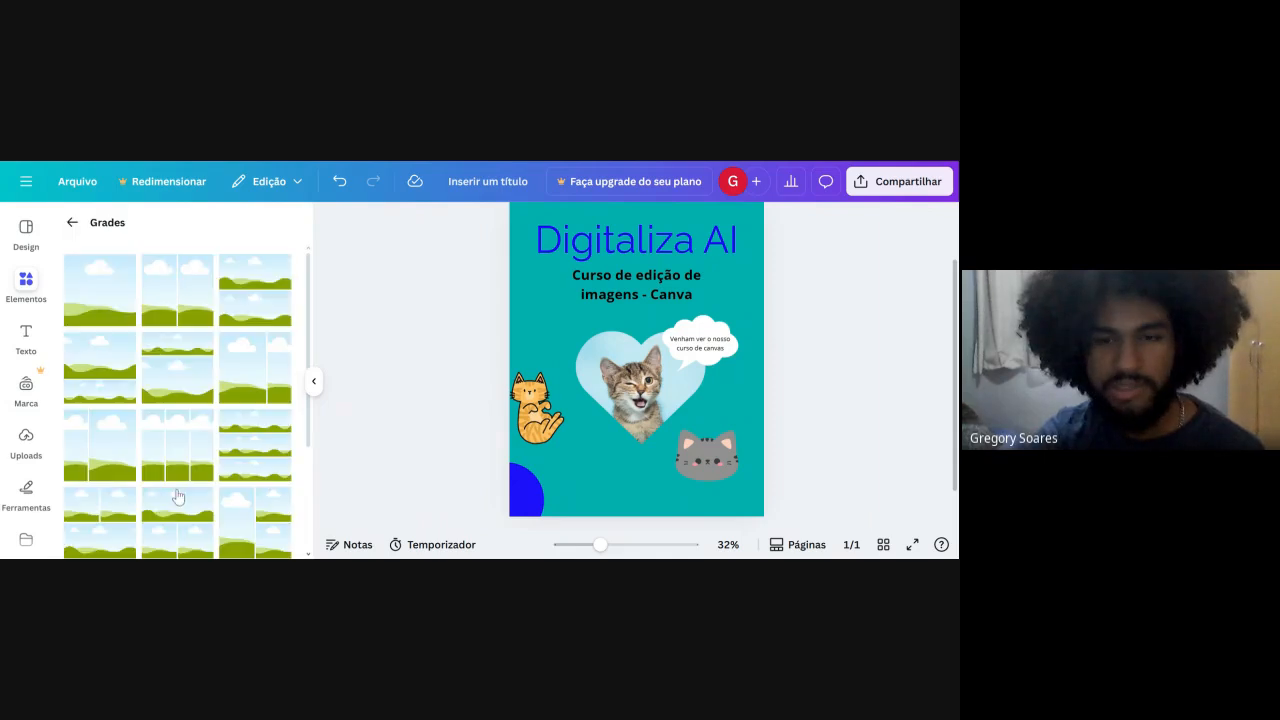
scroll(181, 330, "down", 5)
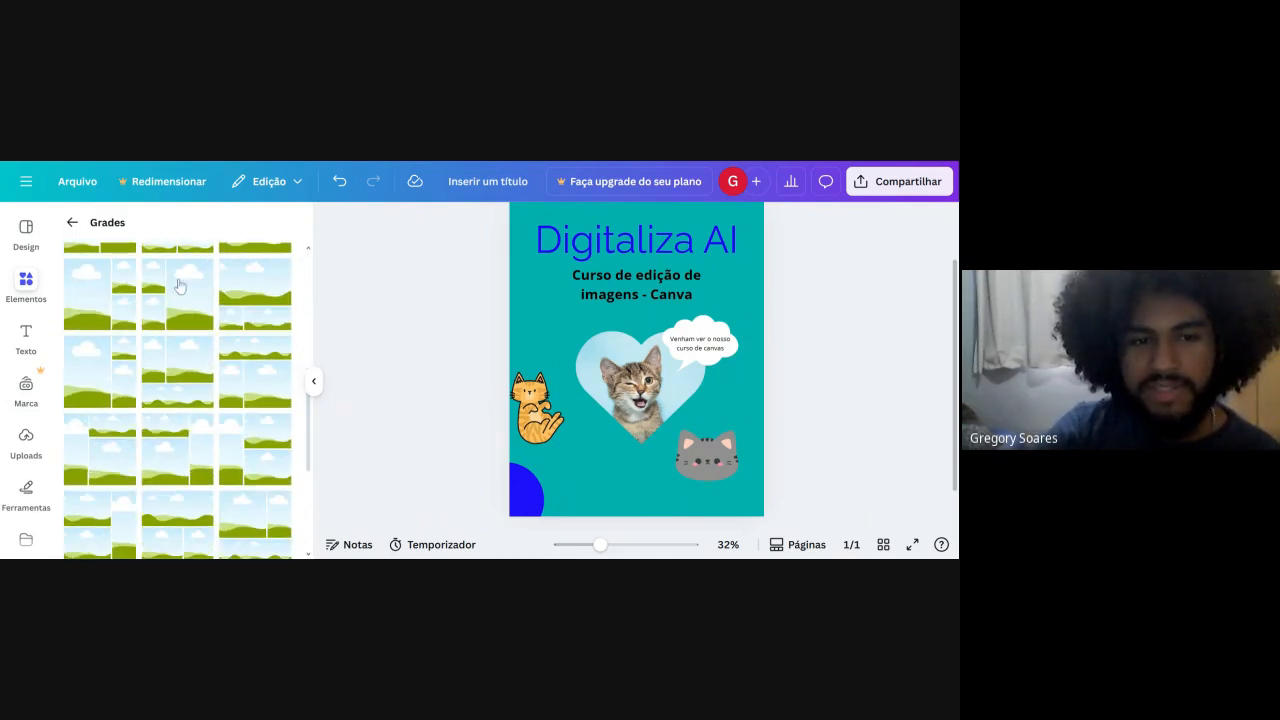
left_click(180, 287)
scroll(650, 367, "up", 1)
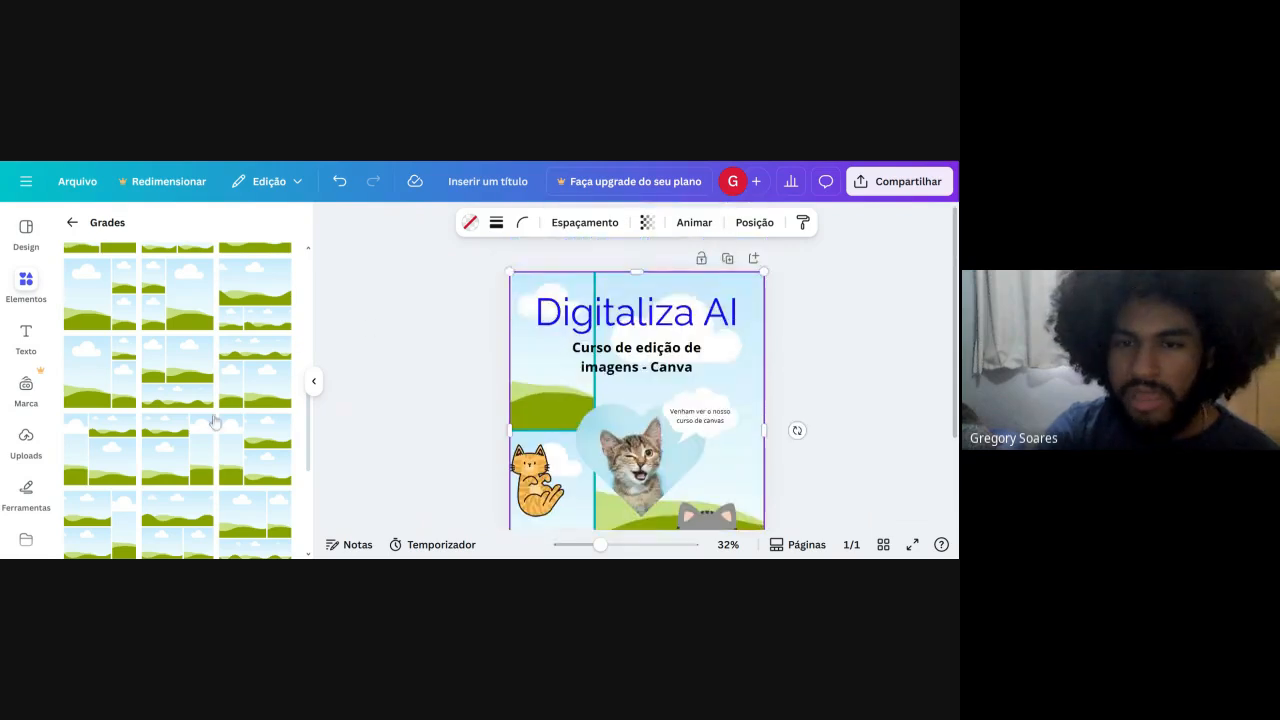
scroll(80, 484, "down", 3)
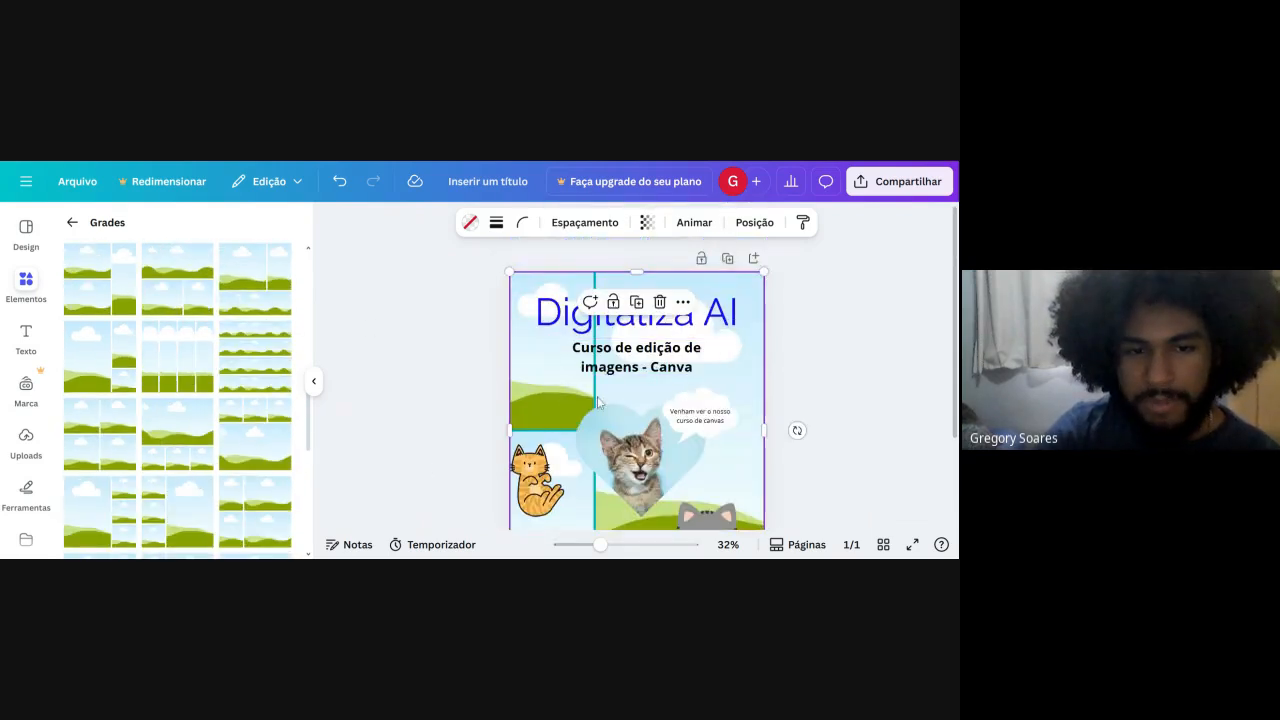
Examine how the photo grid sits behind the page's texts, speech cloud and blue circle, and browse the other grid layouts.
scroll(598, 402, "down", 2)
scroll(410, 362, "up", 2)
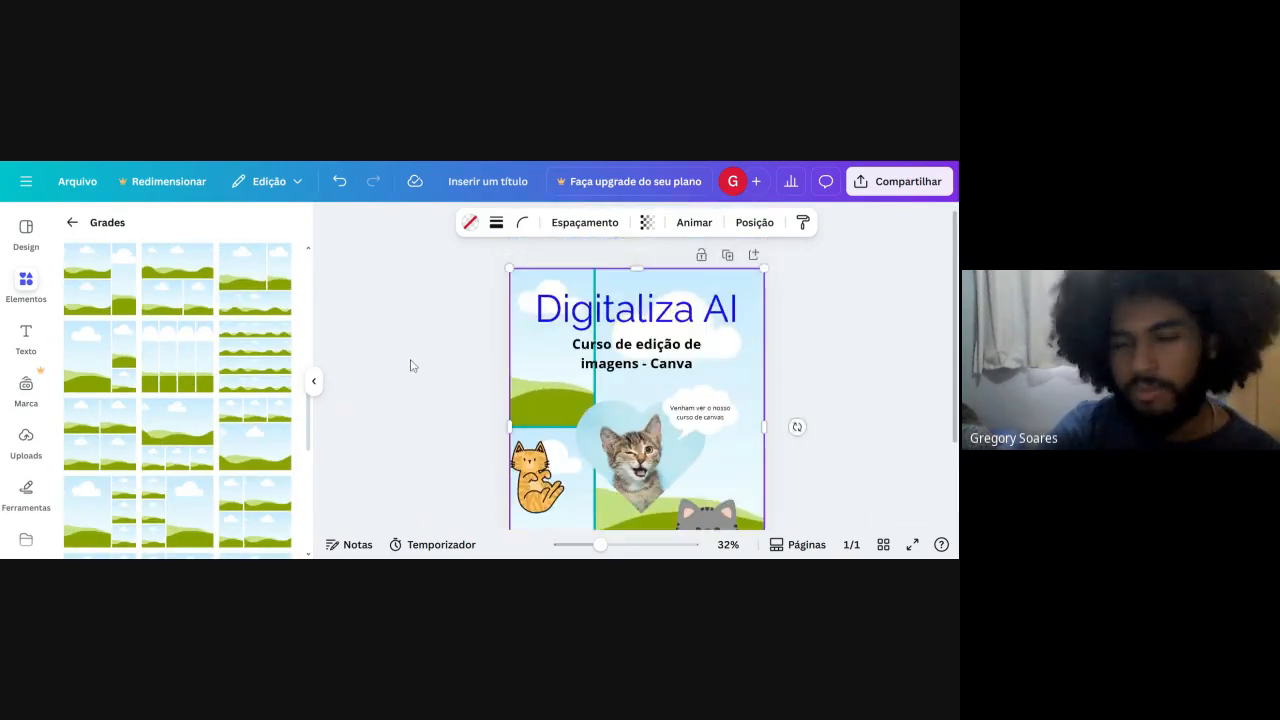
scroll(280, 418, "down", 5)
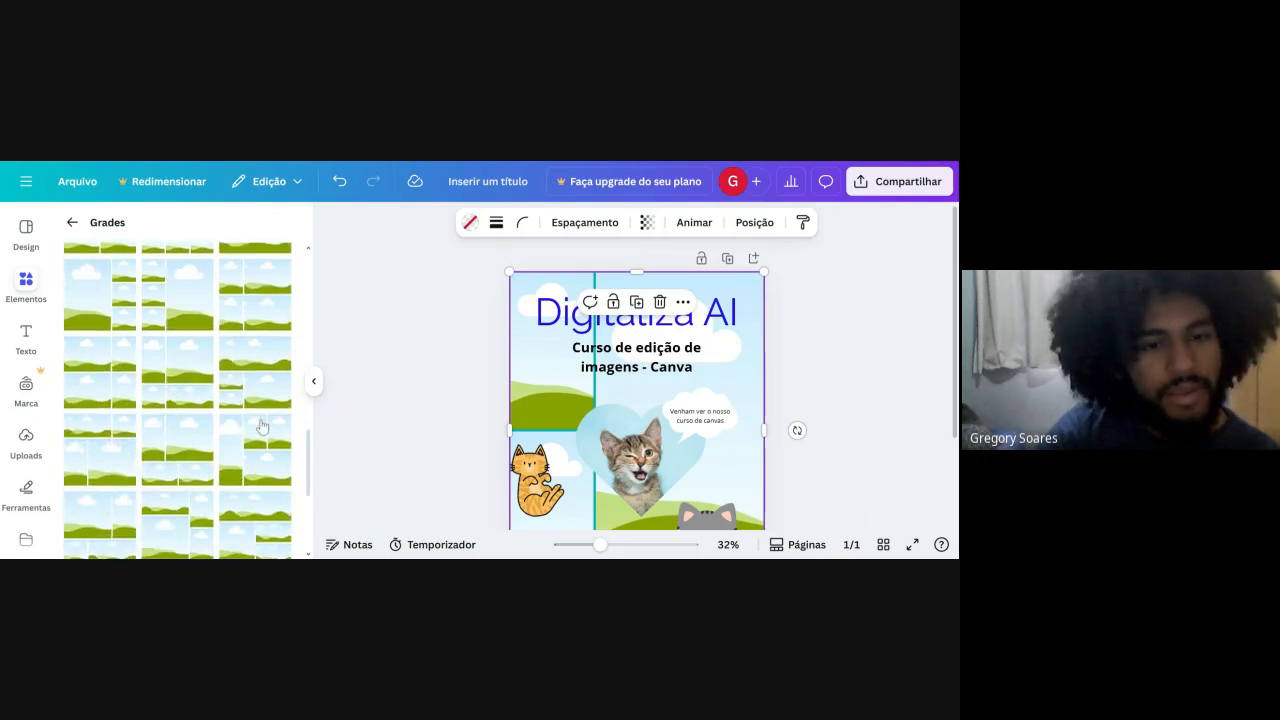
left_click(555, 349)
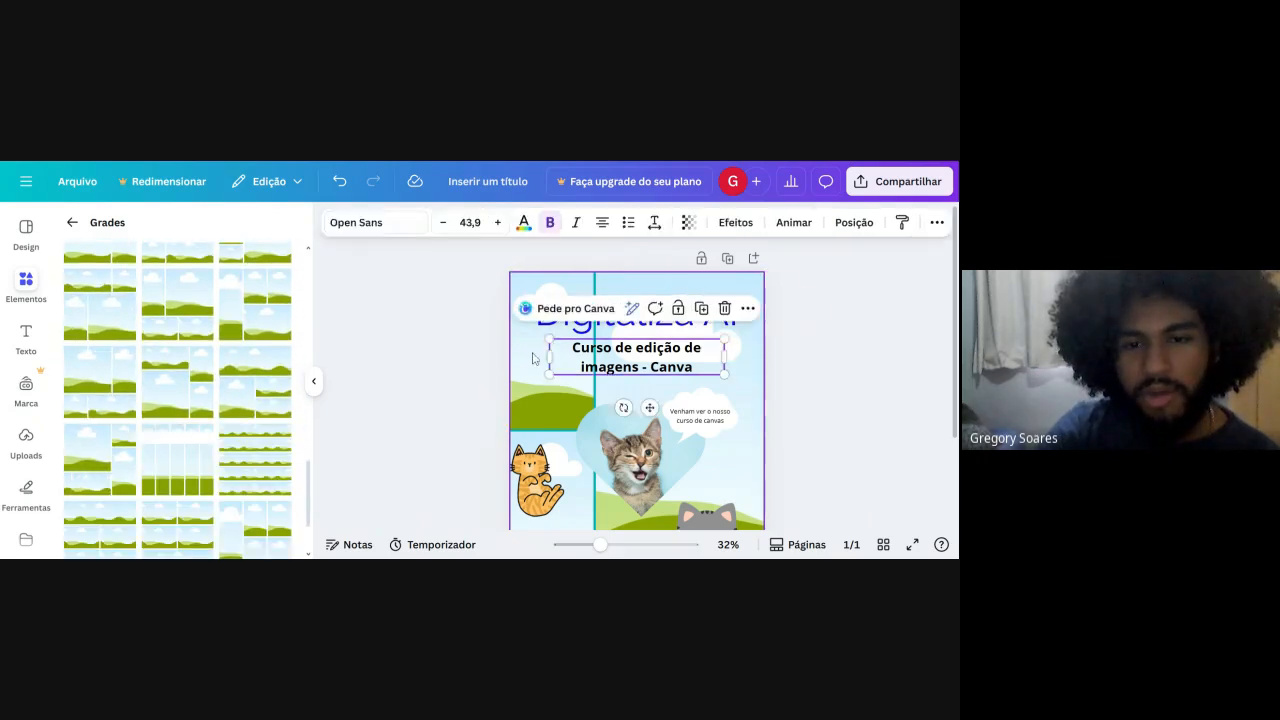
left_click(533, 358)
left_click(711, 412)
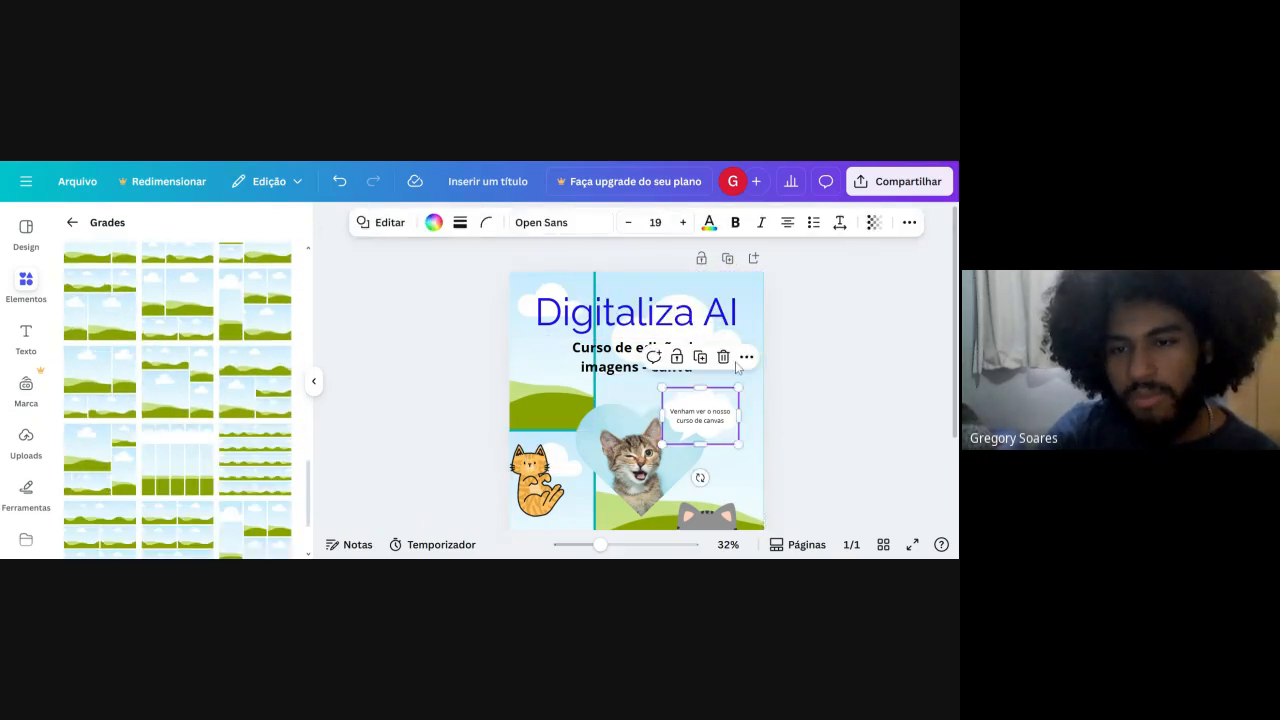
left_click(755, 410)
scroll(752, 425, "down", 2)
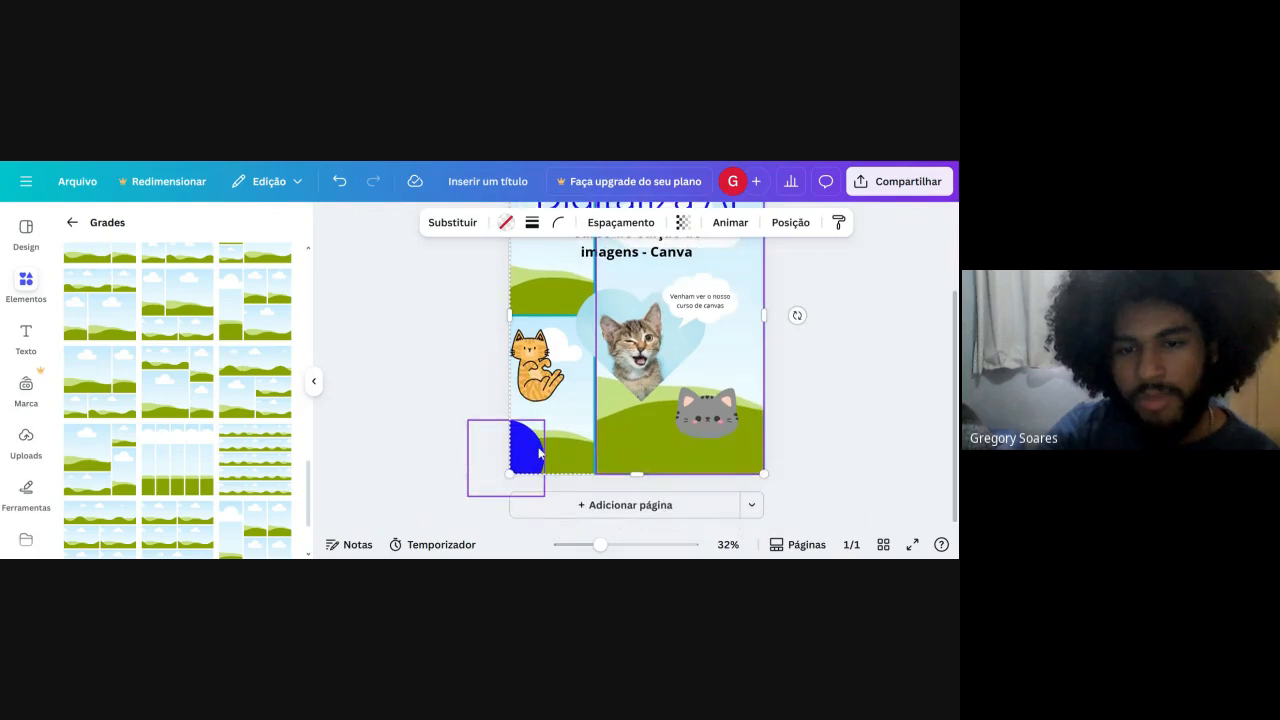
left_click(539, 450)
left_click(570, 437)
scroll(38, 450, "down", 2)
scroll(143, 390, "down", 1)
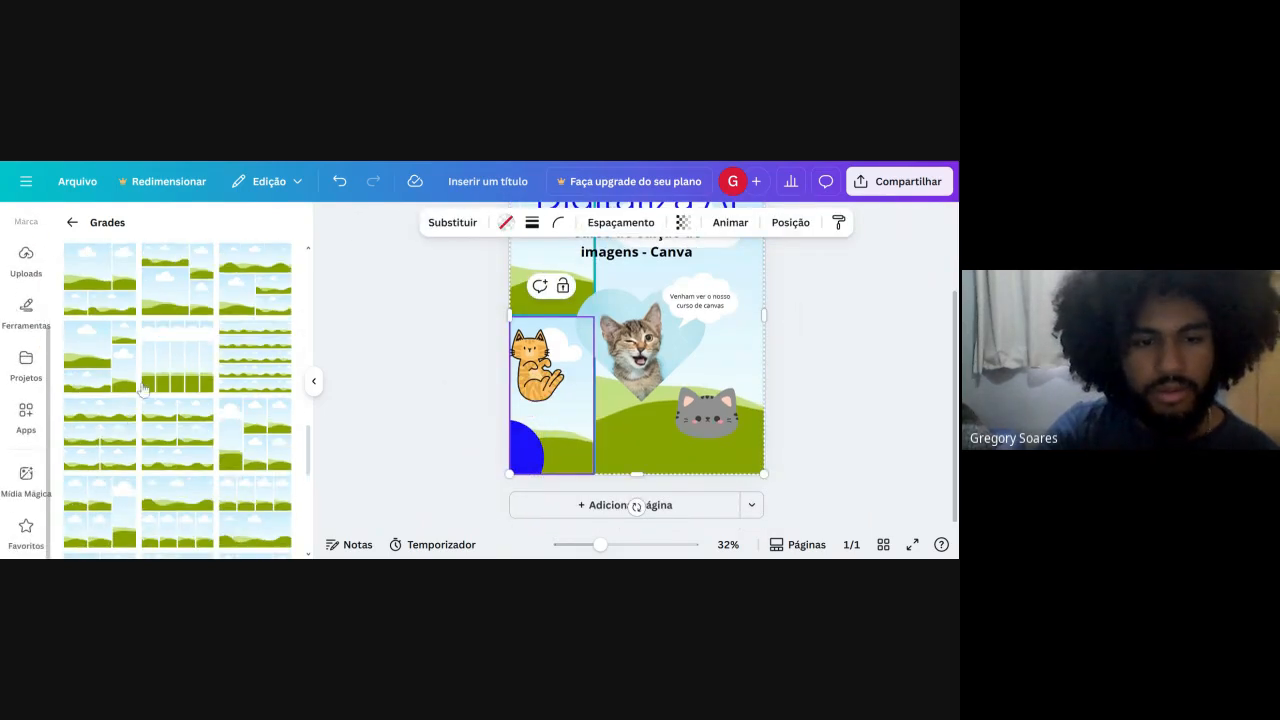
Try out a grid of stacked full-width horizontal strips on the page, and undo both grid insertions.
left_click(260, 357)
scroll(522, 335, "up", 2)
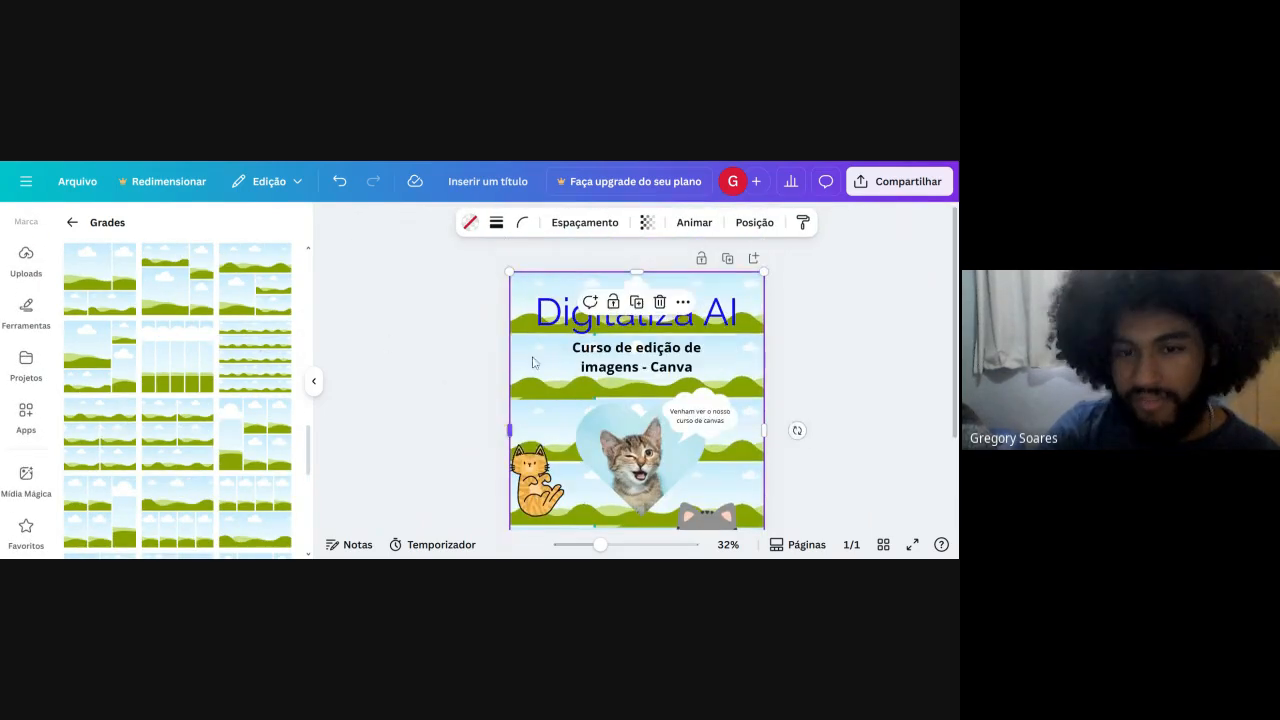
left_click(539, 370)
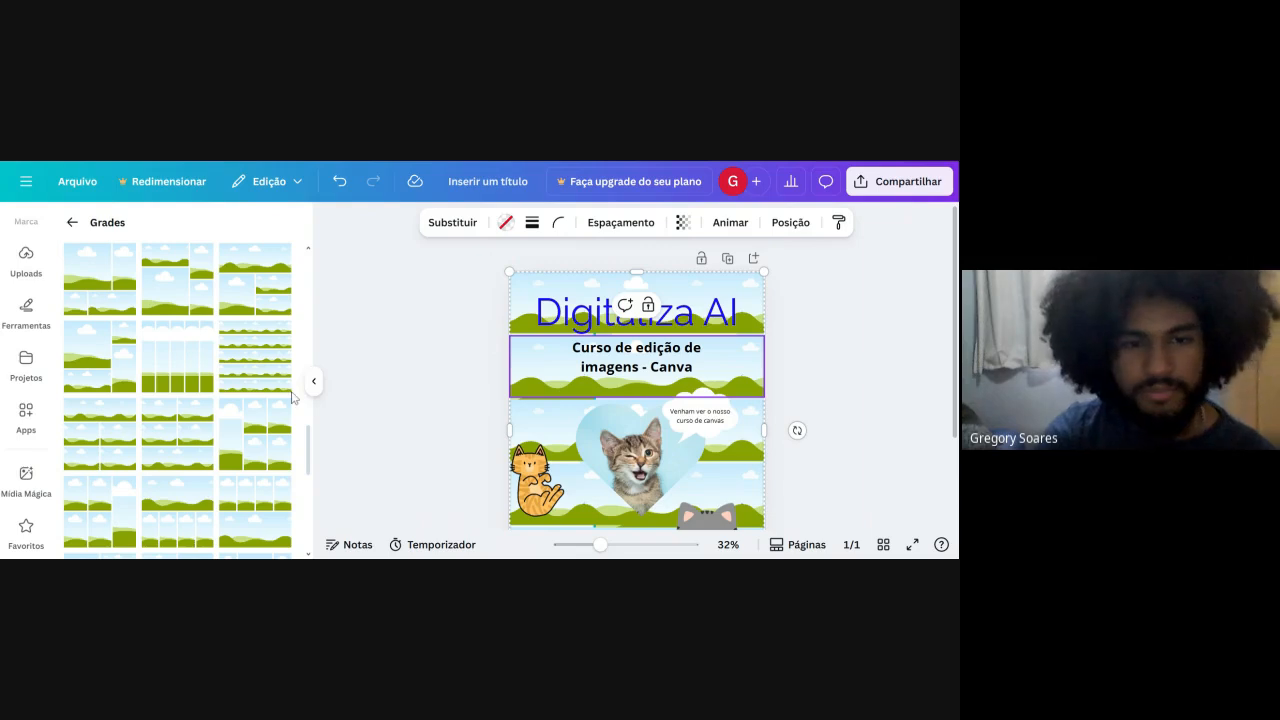
key("ctrl+z")
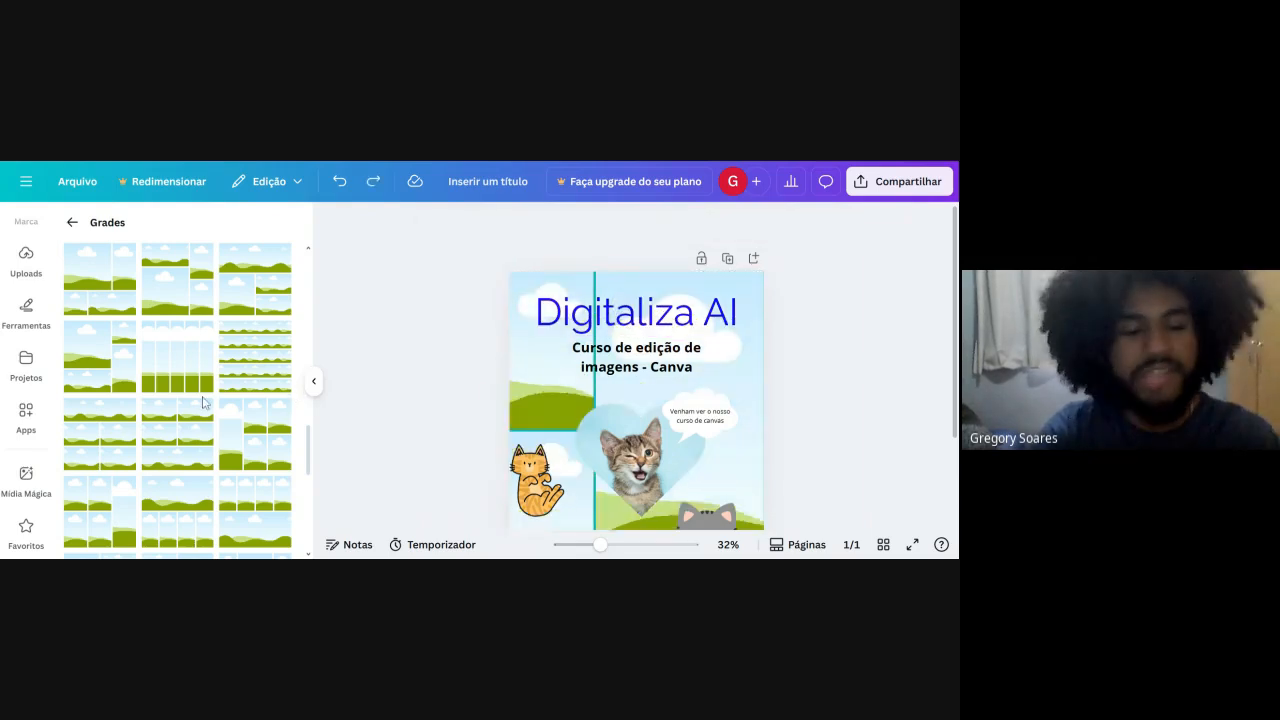
key("ctrl+z")
Add the purple sleeping cat sticker (Figurinhas), scale it down and place it at the page's bottom between the blue circle and grey cat.
scroll(66, 414, "up", 5)
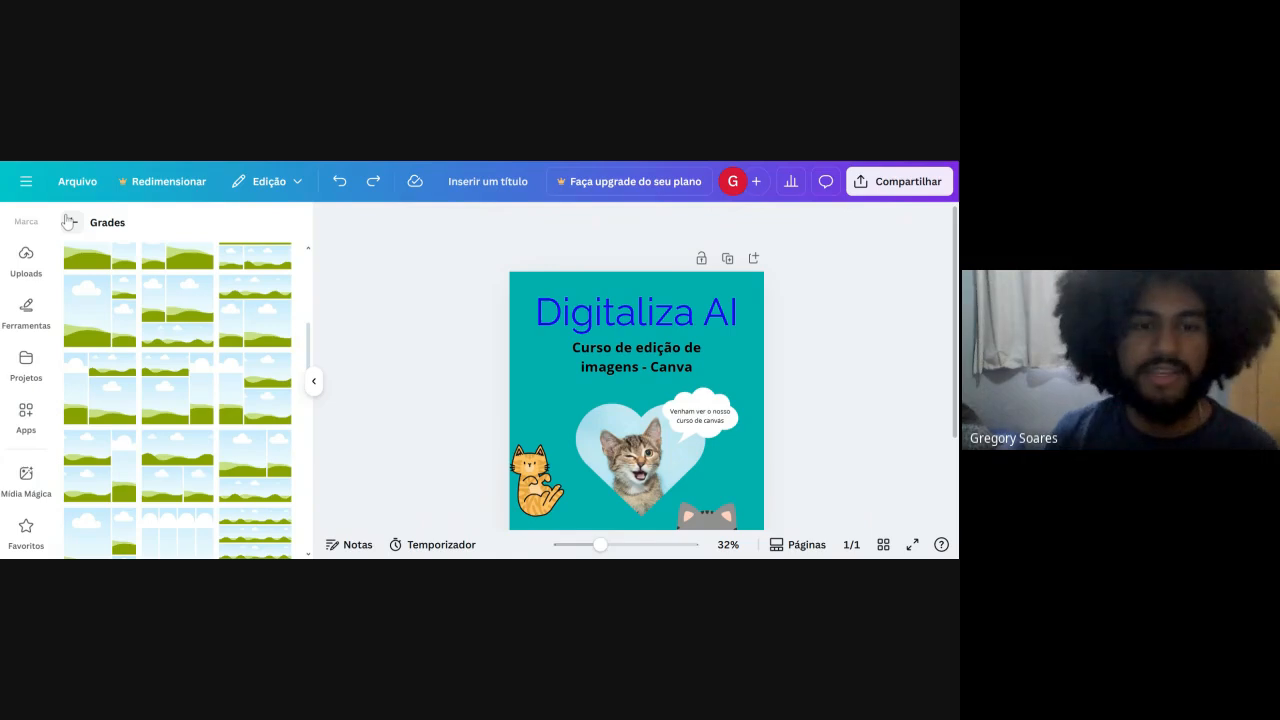
left_click(70, 222)
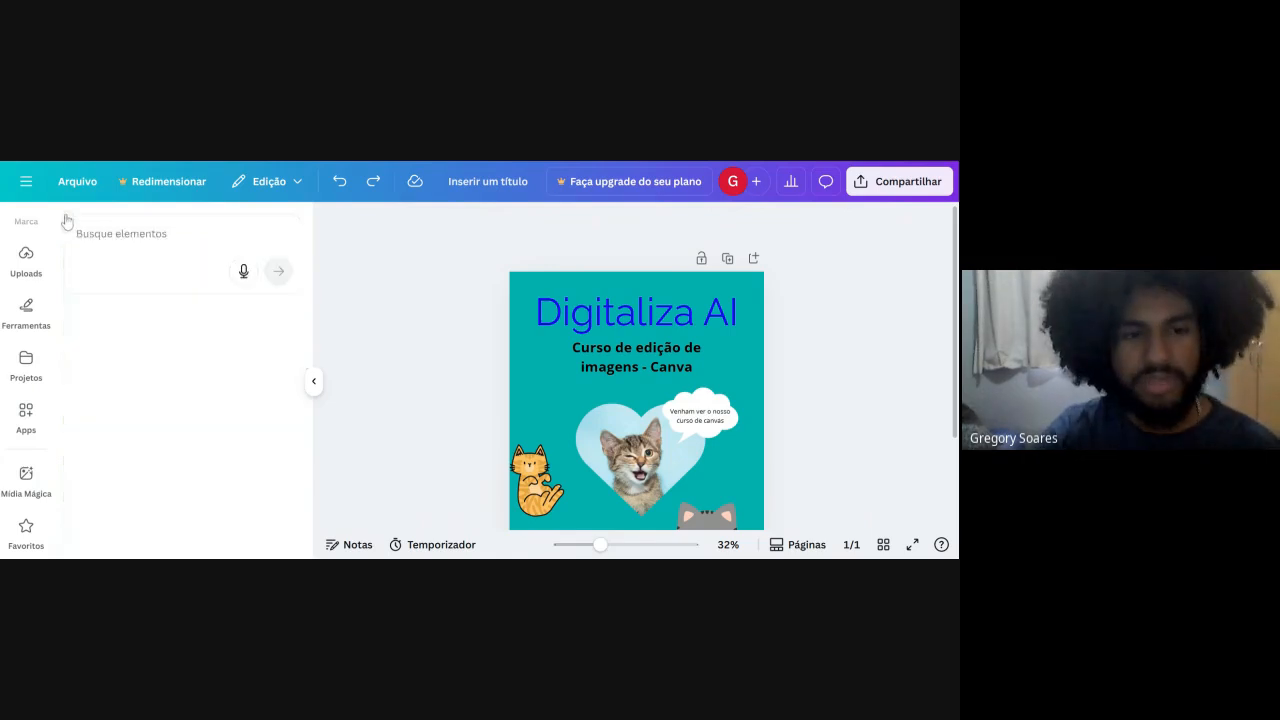
scroll(140, 420, "down", 2)
left_click(100, 360)
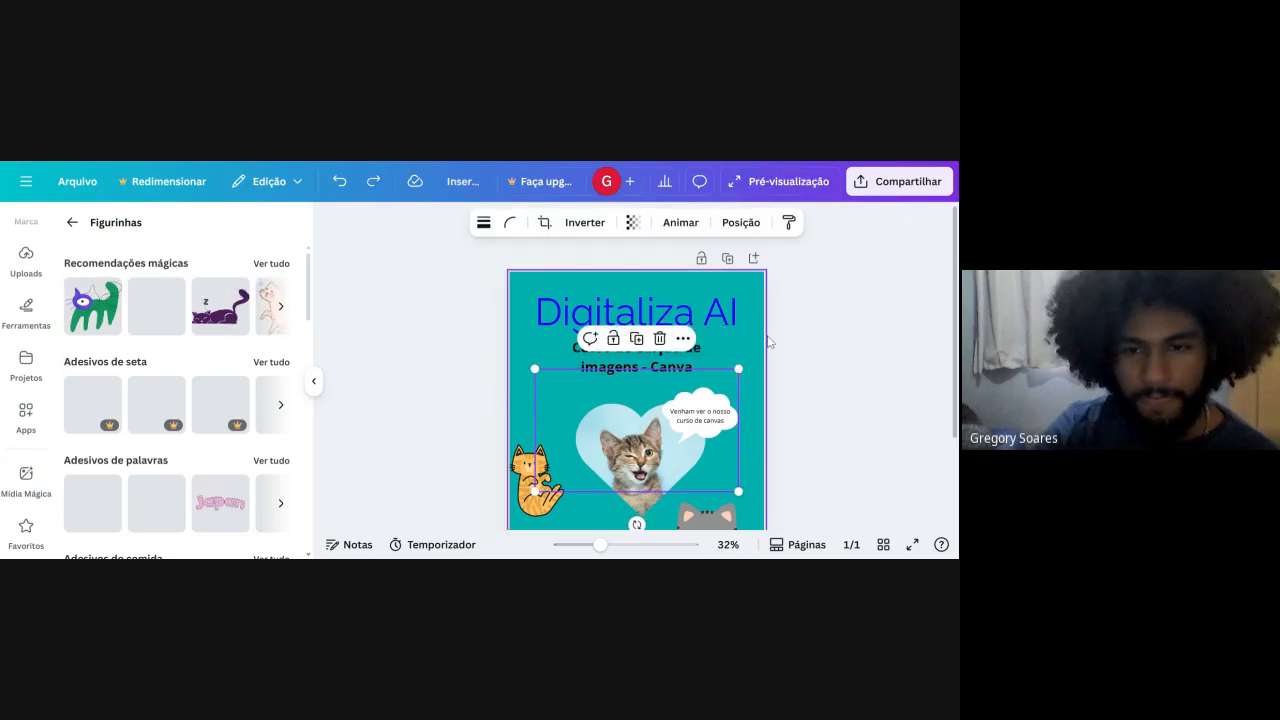
scroll(768, 342, "down", 1)
left_click_drag(658, 422, 623, 483)
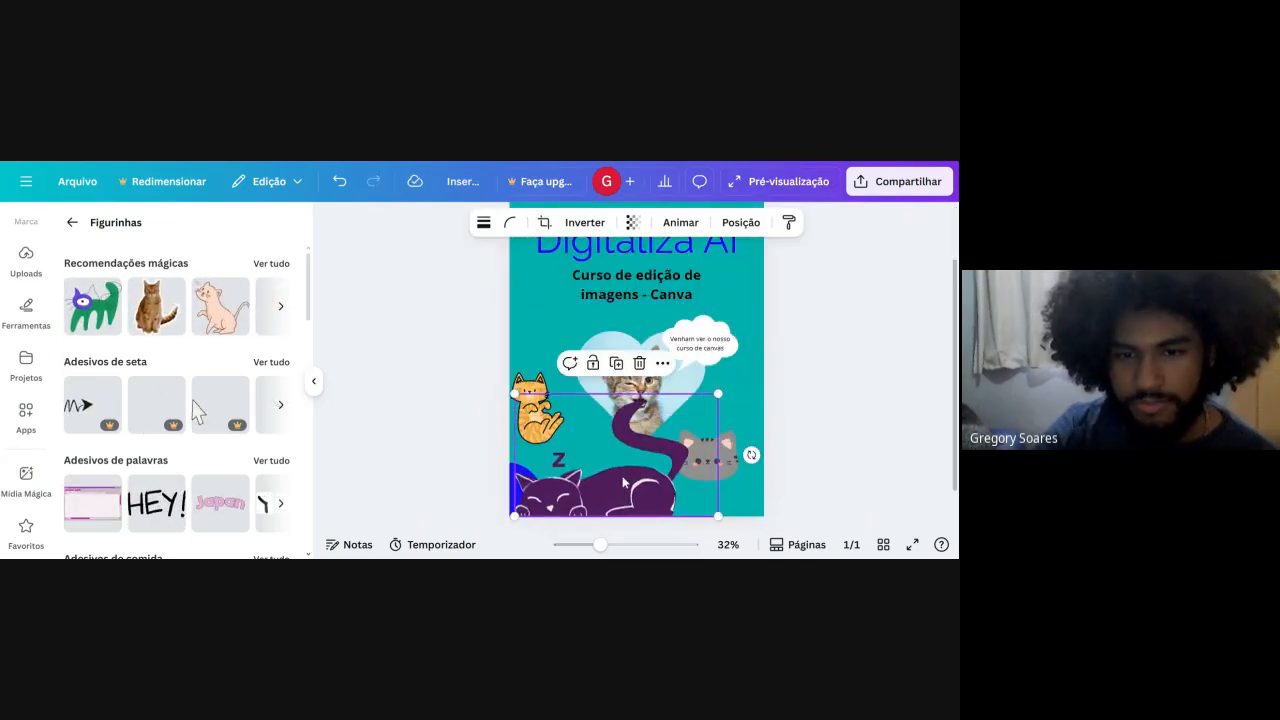
left_click_drag(514, 394, 582, 434)
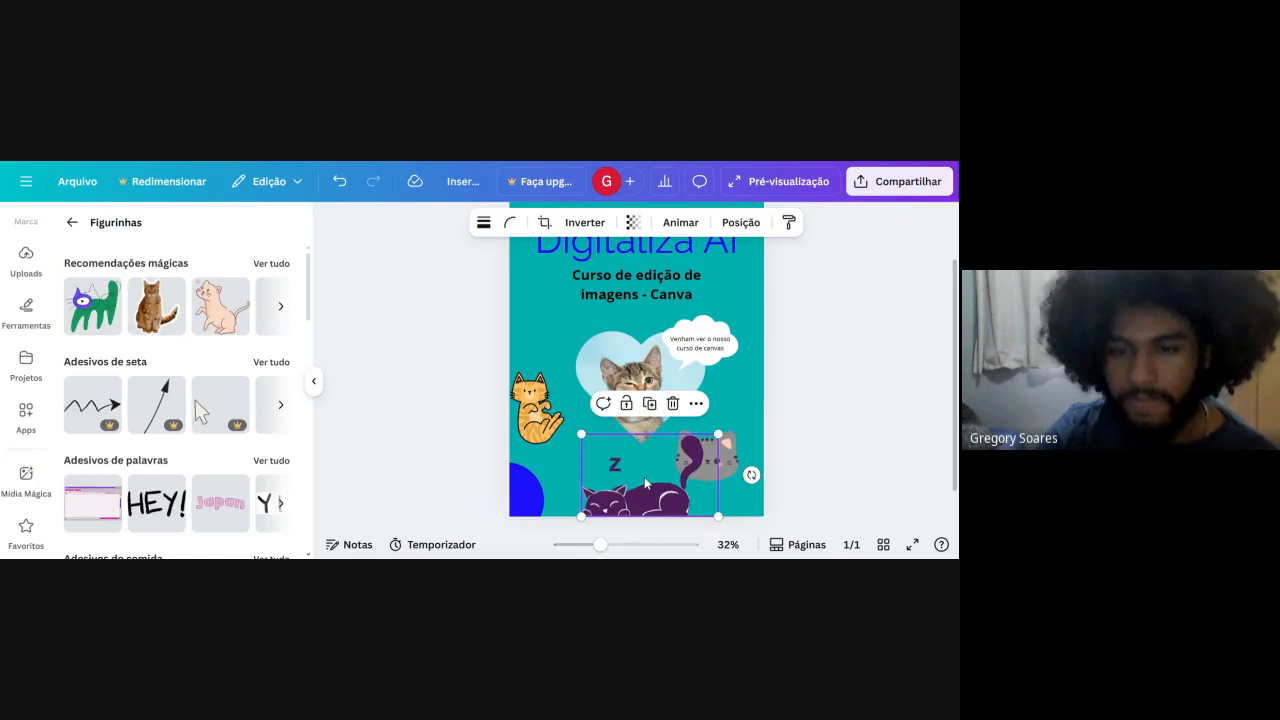
left_click_drag(644, 476, 611, 470)
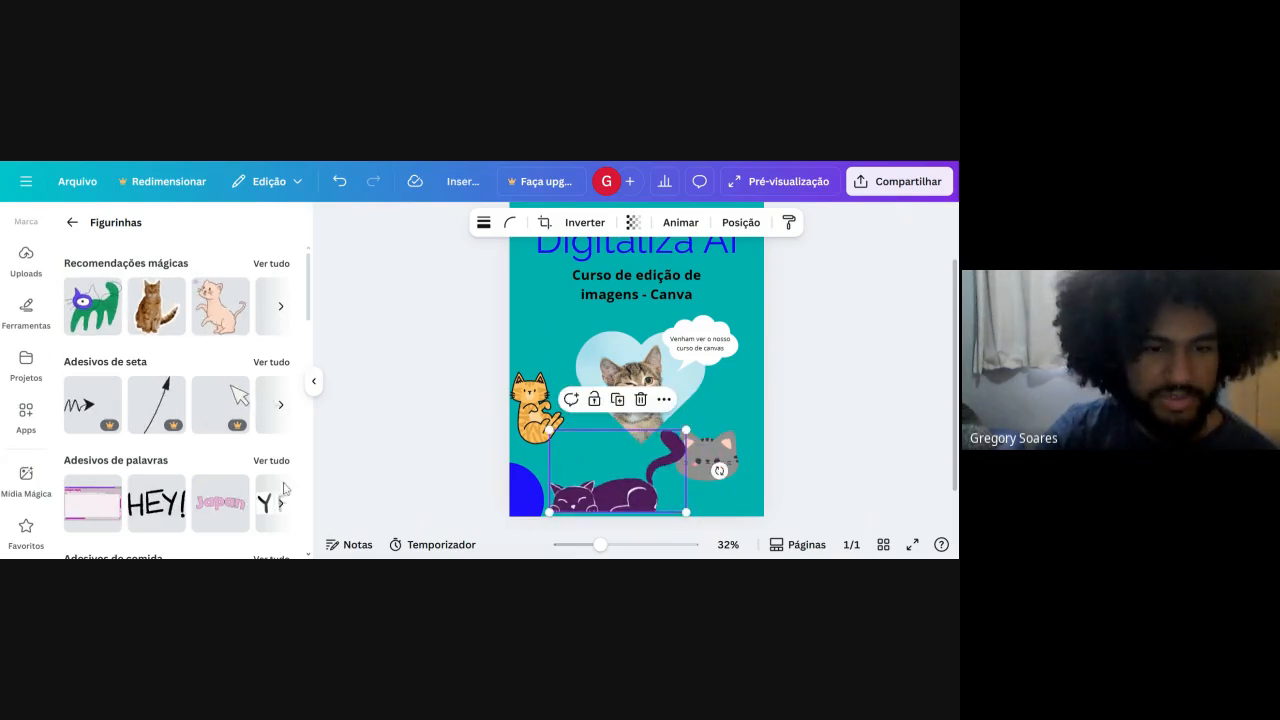
Add the black "HEY!" word sticker, scale it down and place it at the page's left edge above the orange cat.
left_click(160, 503)
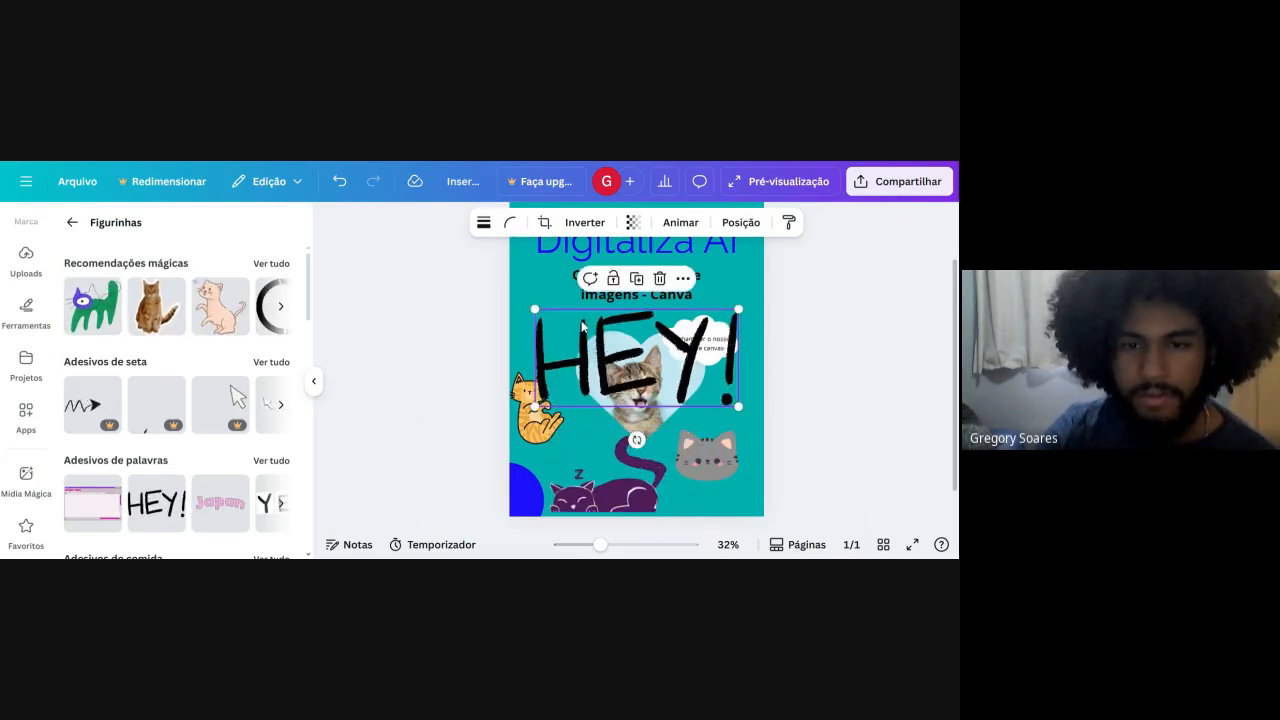
left_click_drag(538, 310, 607, 343)
left_click_drag(680, 388, 592, 308)
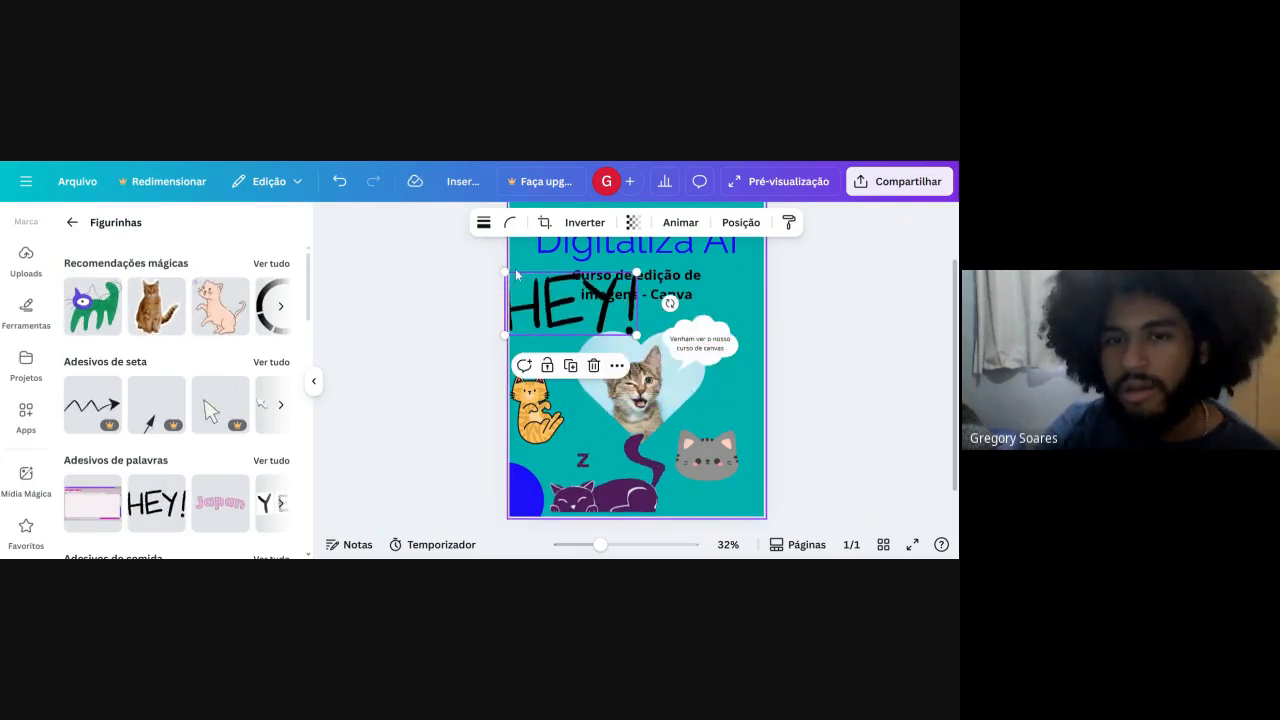
left_click_drag(507, 273, 550, 323)
left_click(478, 367)
left_click(405, 330)
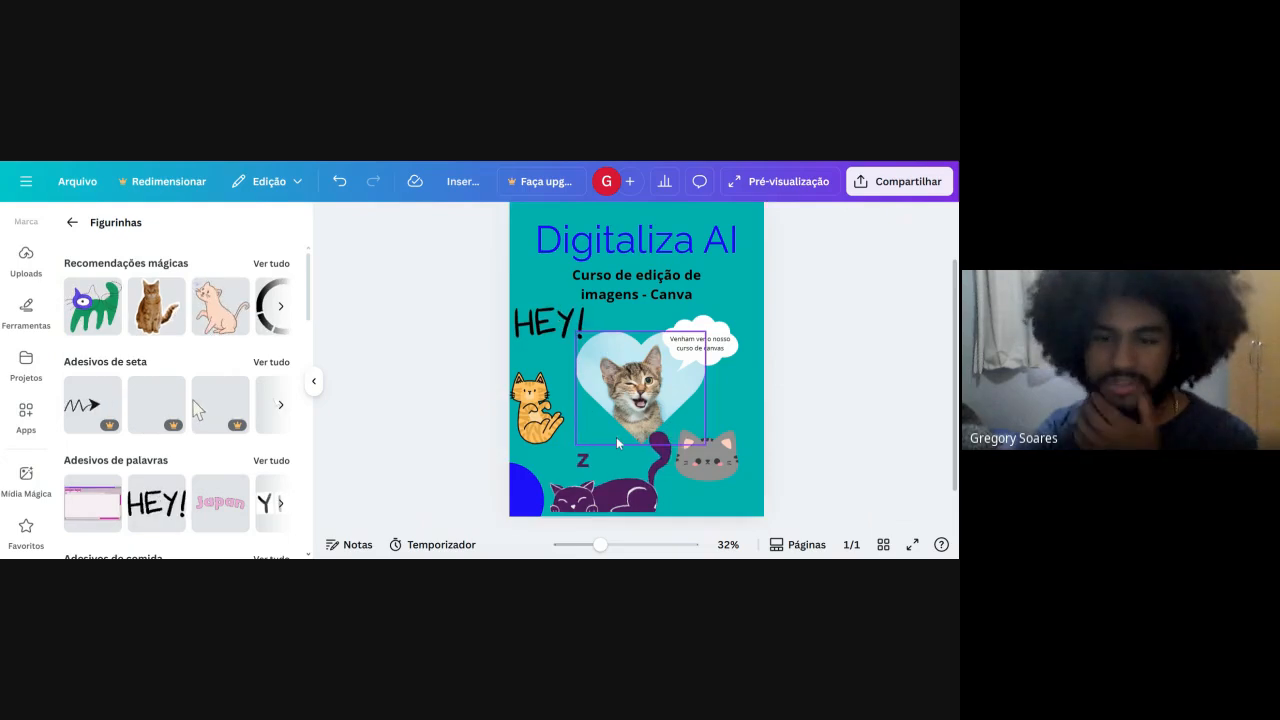
Undo the recent edits one by one until only the title, subtitle and heart-framed kitten remain on the page.
left_click(339, 183)
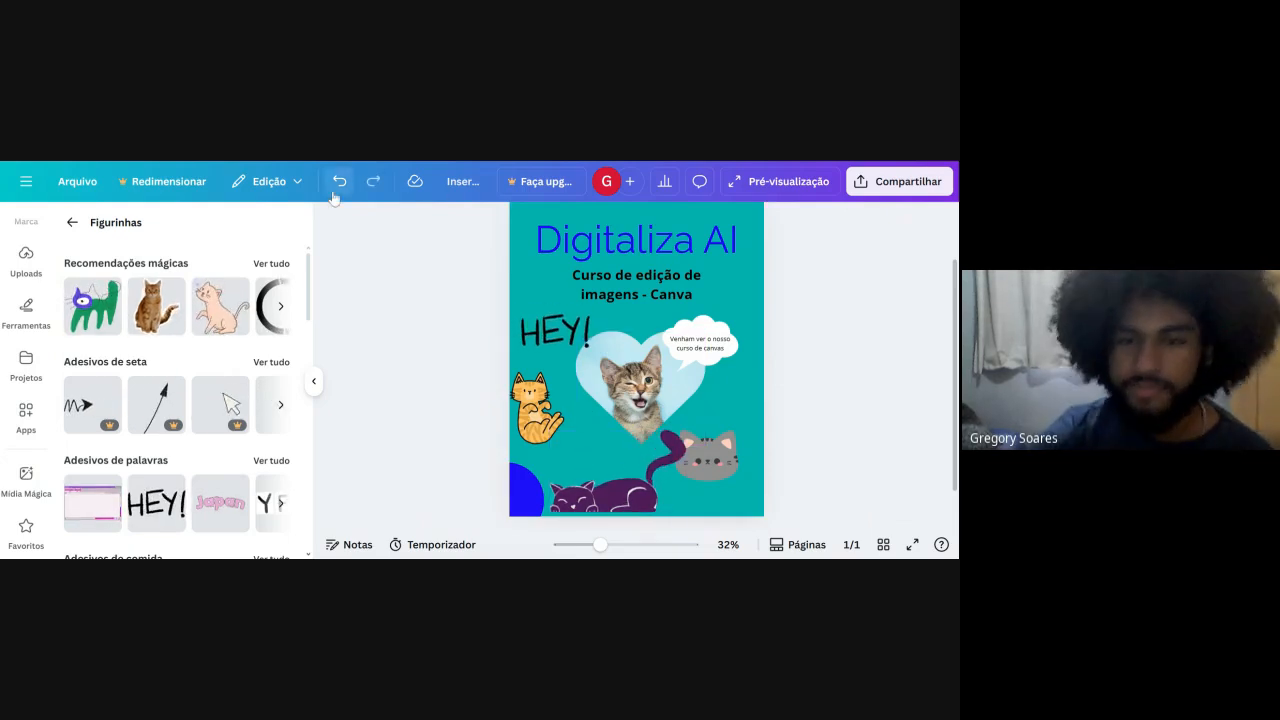
left_click(339, 183)
left_click(339, 185)
left_click(337, 186)
left_click(337, 186)
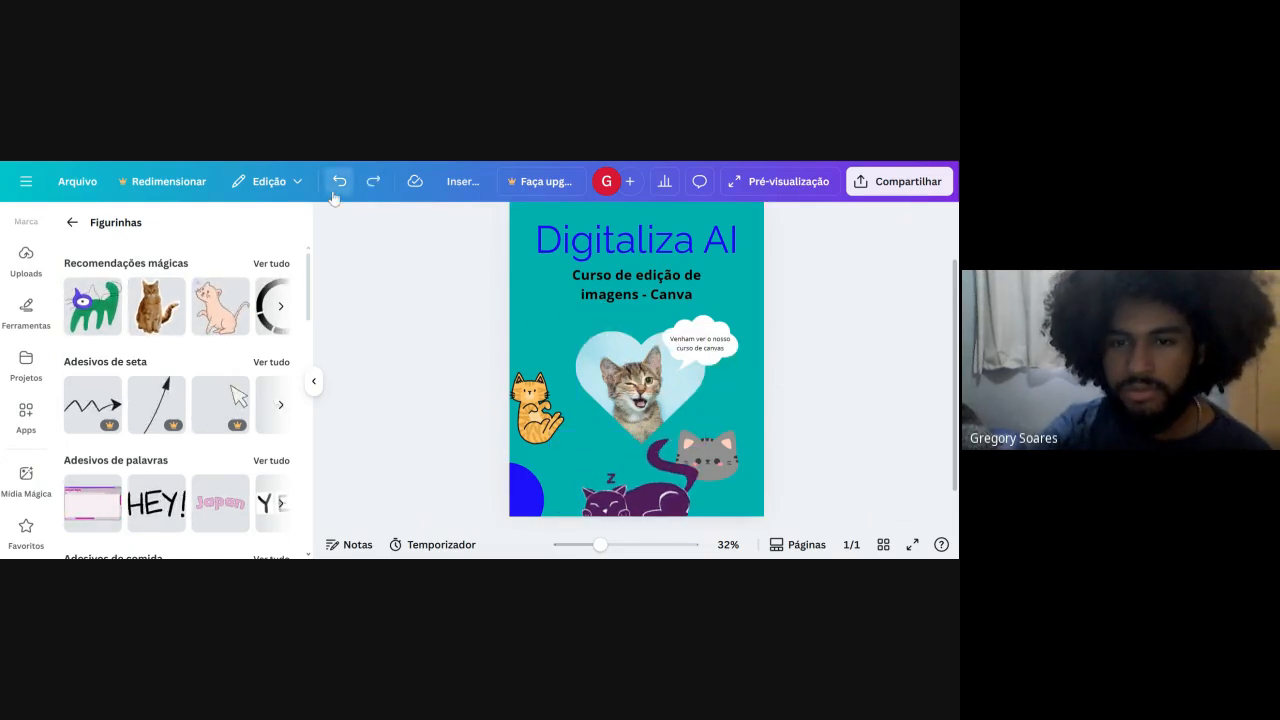
left_click(337, 186)
left_click(337, 186)
left_click(337, 186)
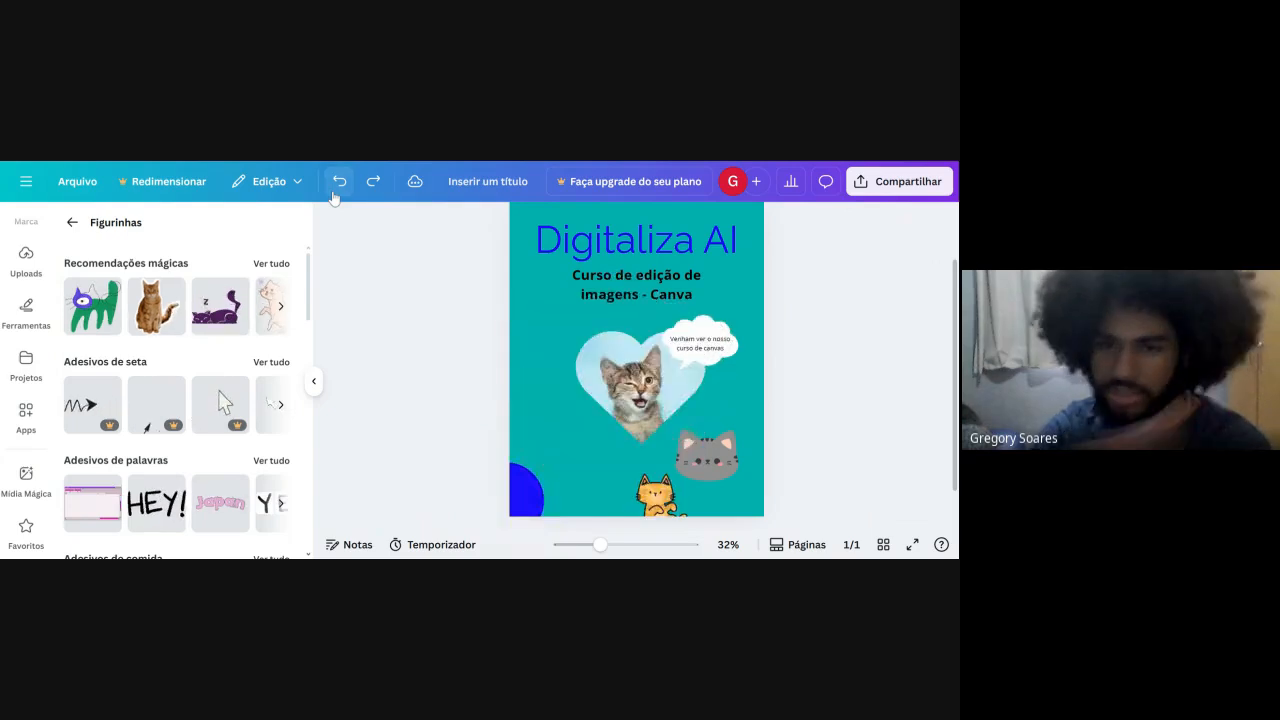
left_click(337, 186)
left_click(337, 186)
left_click(337, 186)
left_click(337, 186)
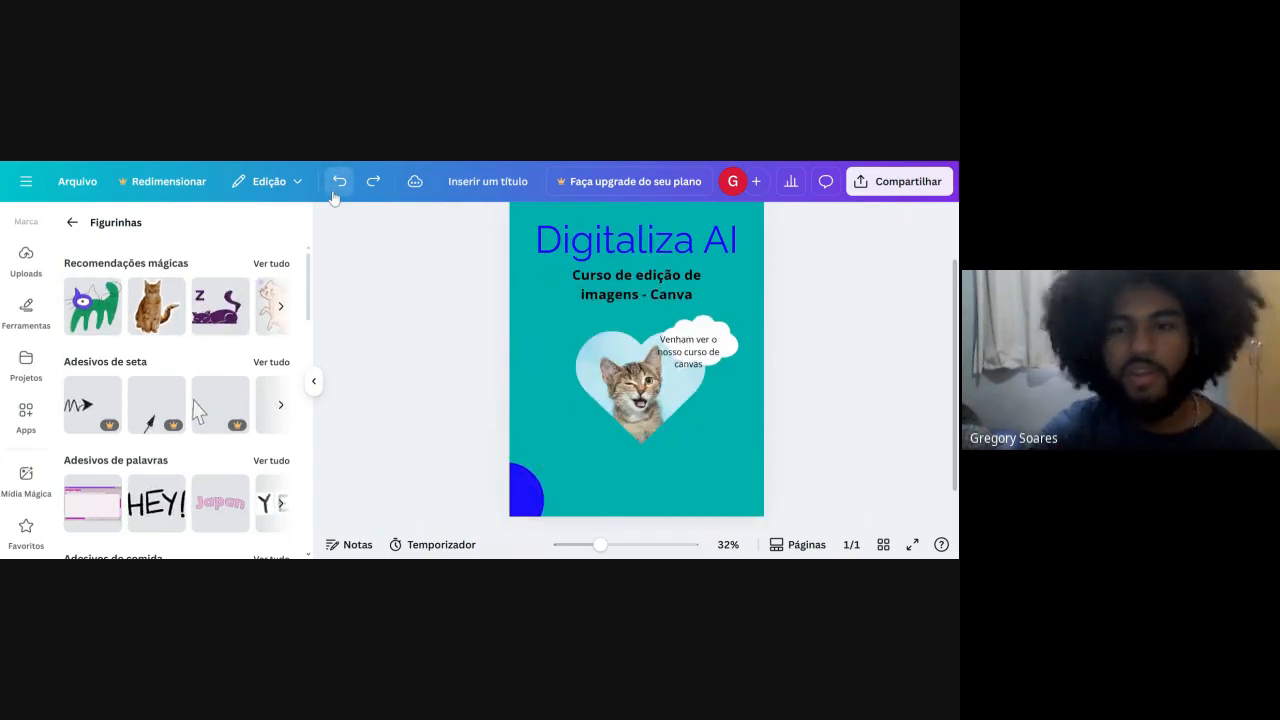
left_click(337, 186)
left_click(337, 186)
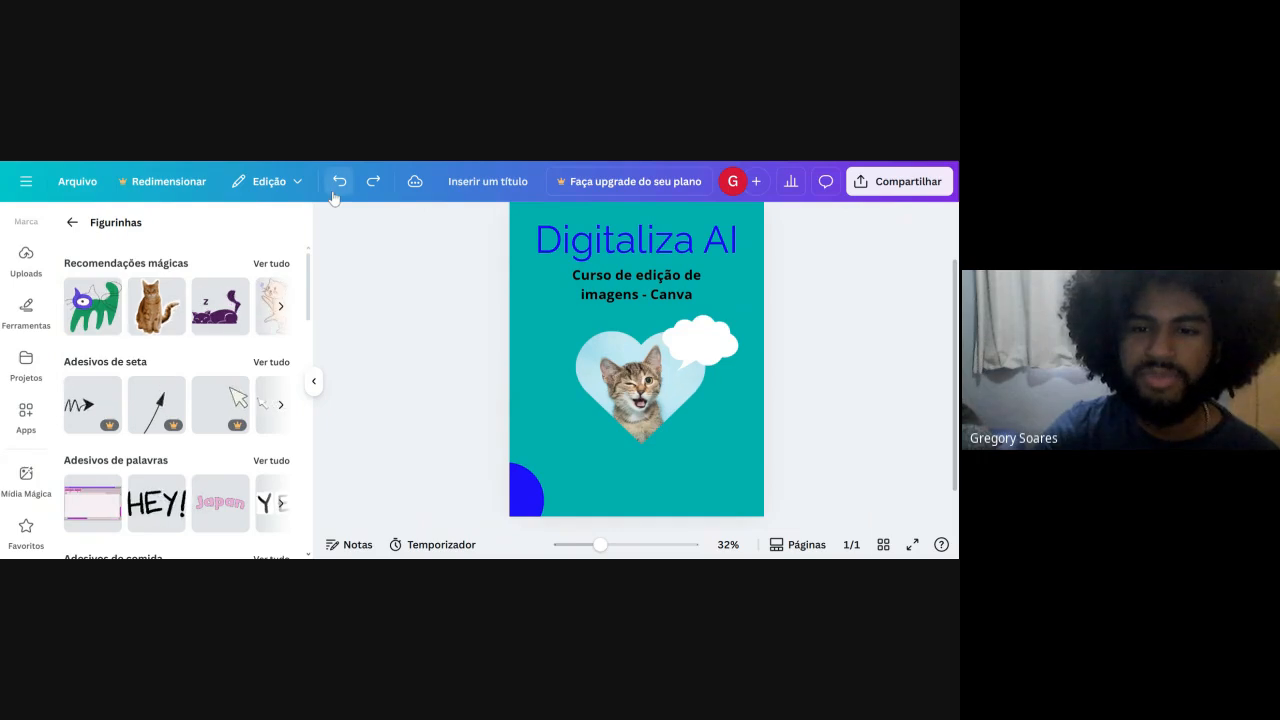
left_click(335, 195)
left_click(335, 195)
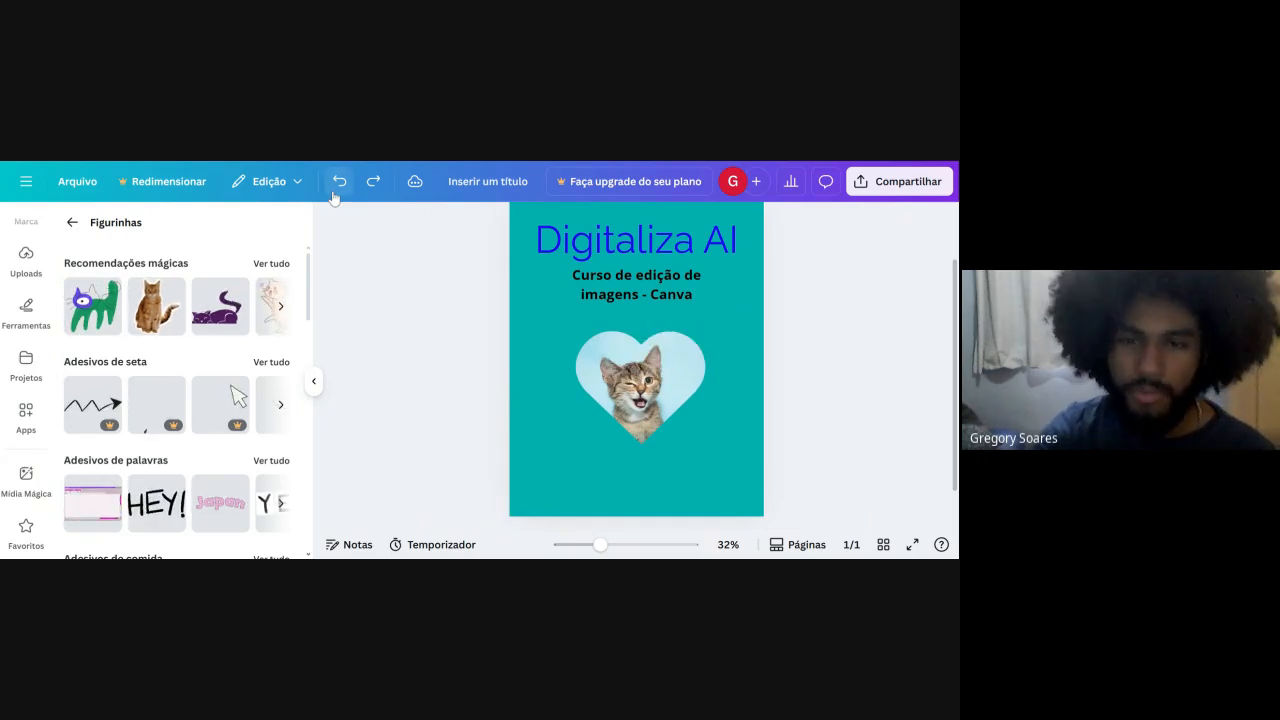
Redo all the undone edits, up to the placement of the "HEY!" sticker.
left_click(375, 194)
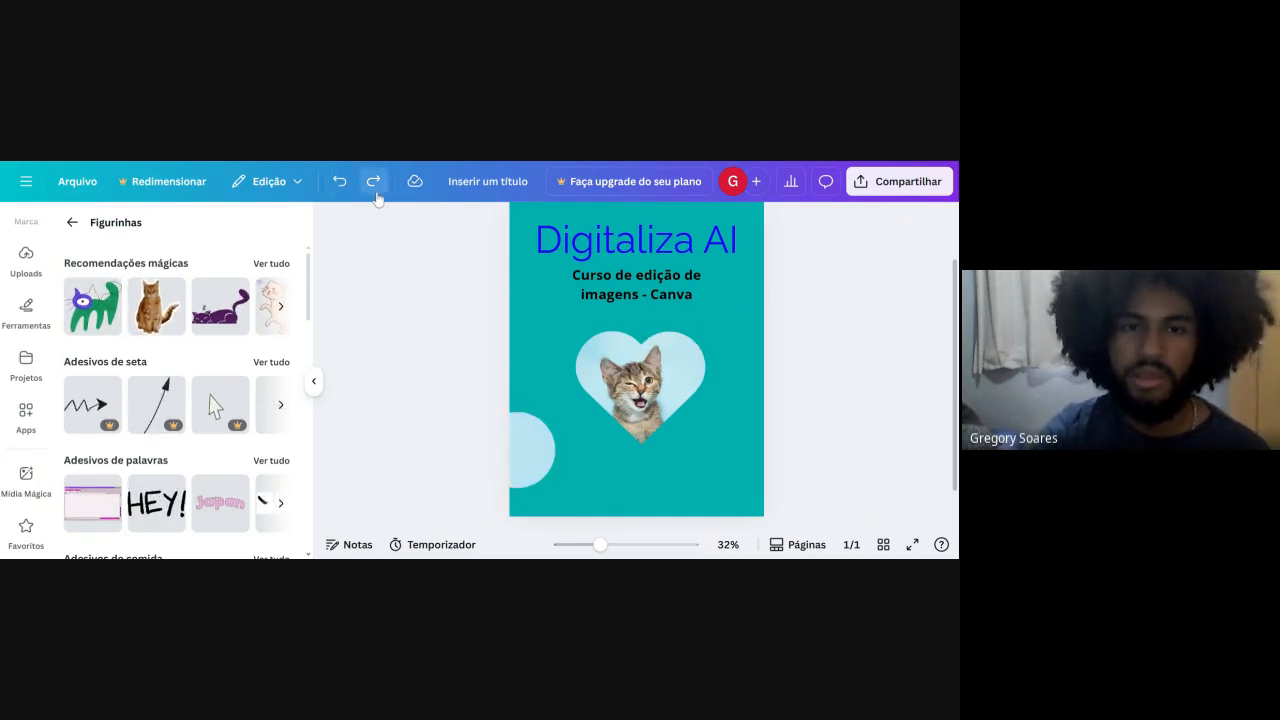
left_click(375, 194)
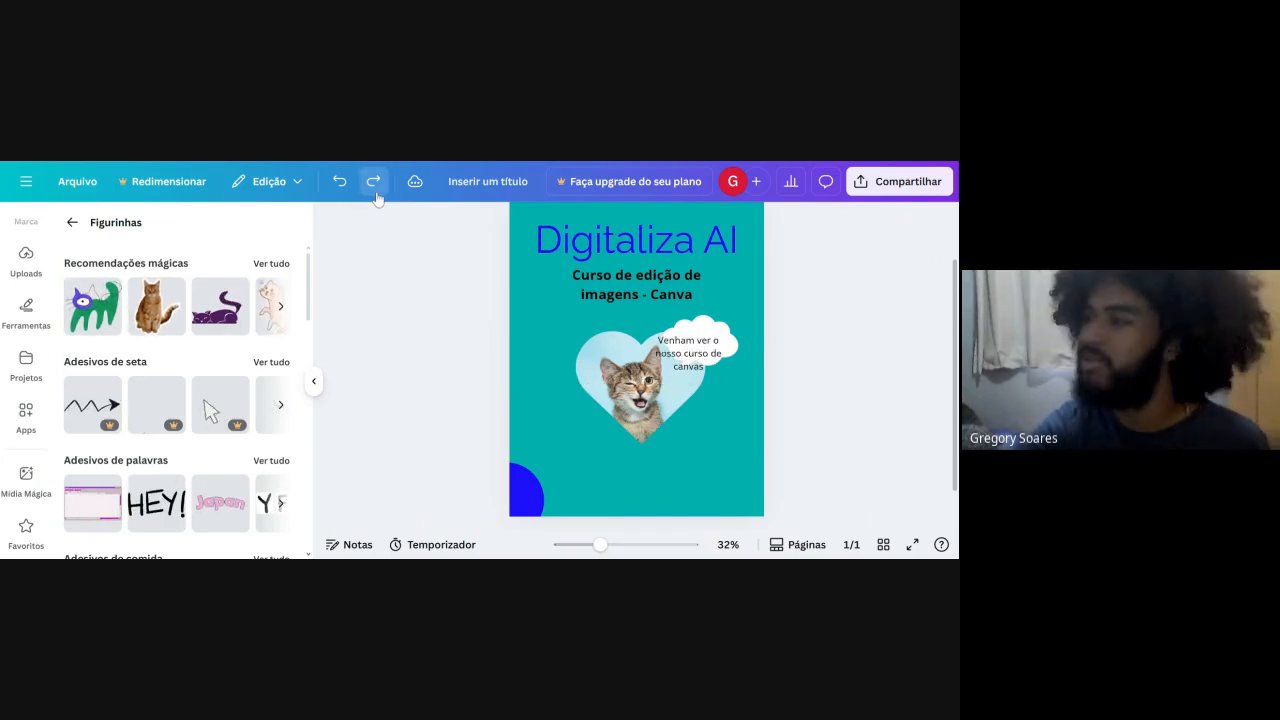
left_click(375, 194)
left_click(375, 194)
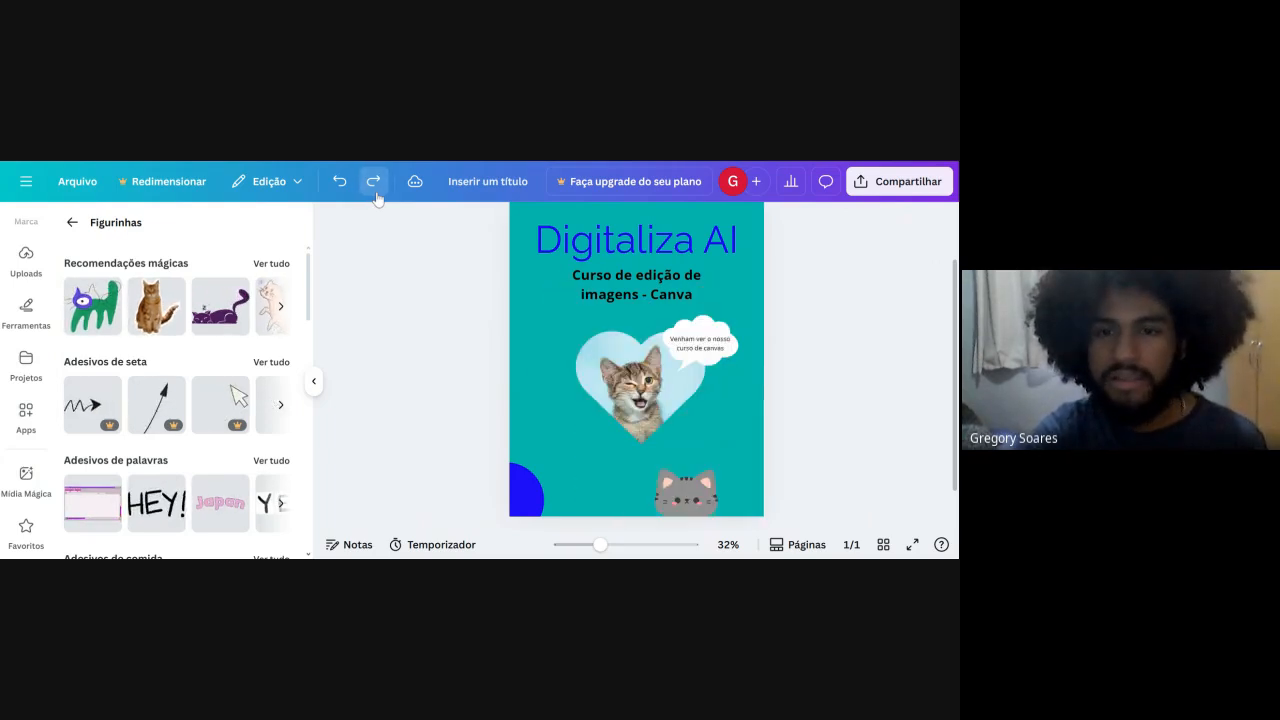
left_click(375, 194)
left_click(375, 194)
left_click(375, 194)
left_click(375, 194)
left_click(375, 194)
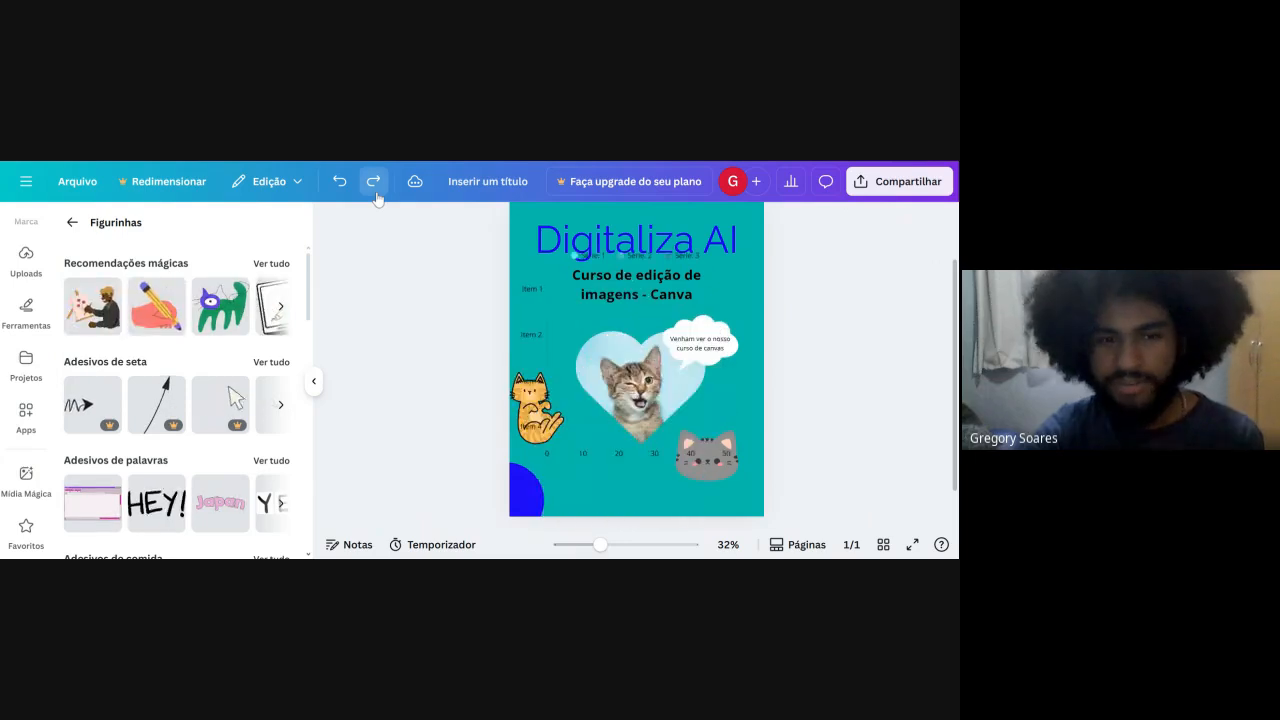
left_click(375, 194)
left_click(375, 194)
left_click(375, 194)
left_click(375, 194)
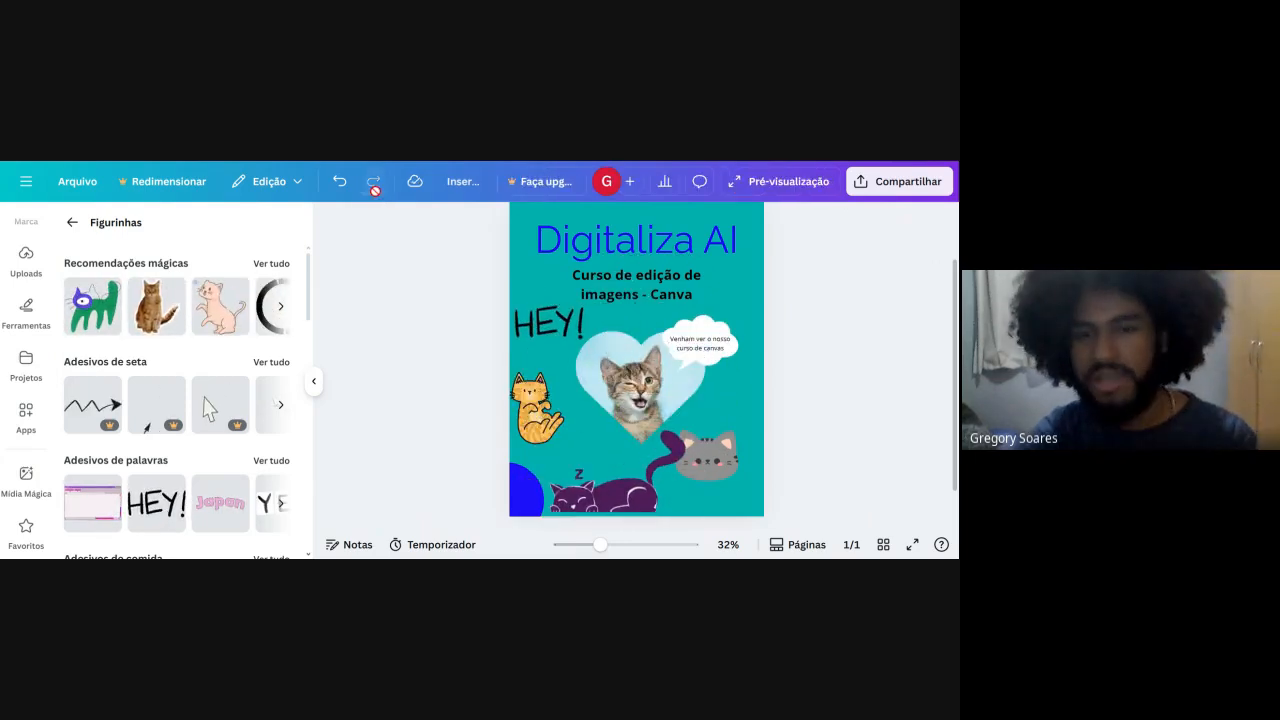
Duplicate the finished page and lock the copy on page 2.
scroll(433, 300, "up", 2)
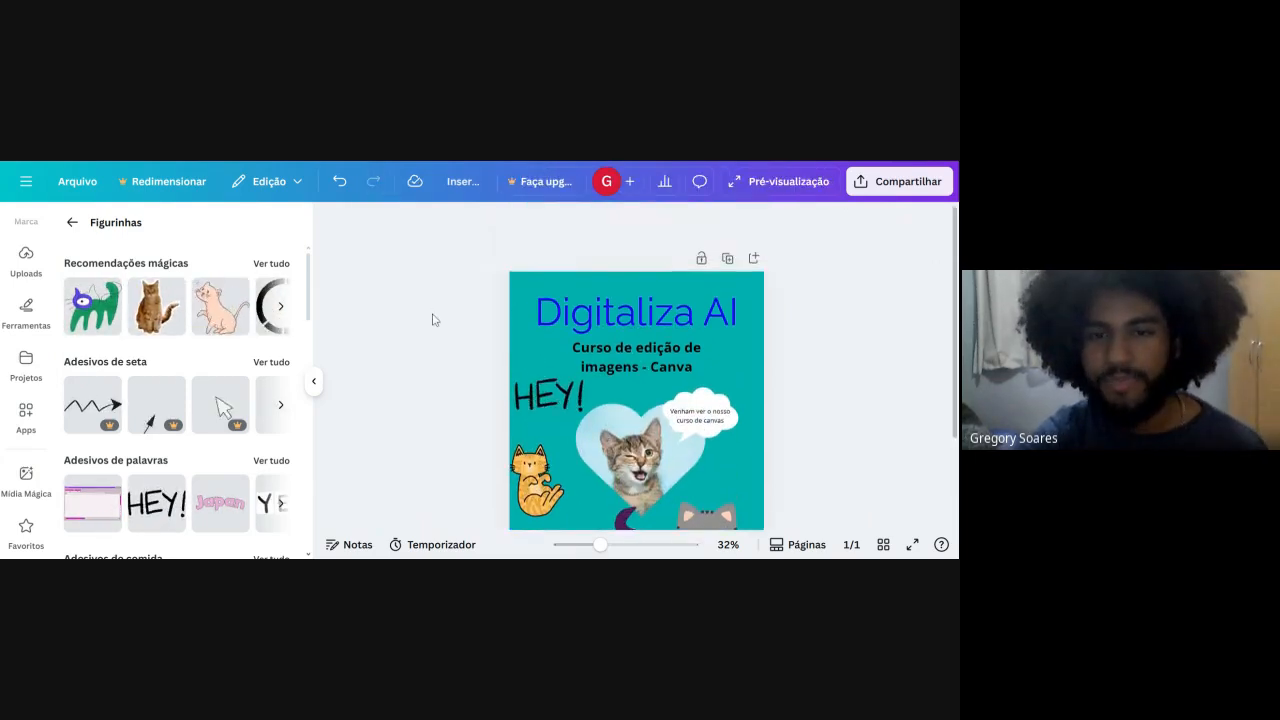
left_click(728, 260)
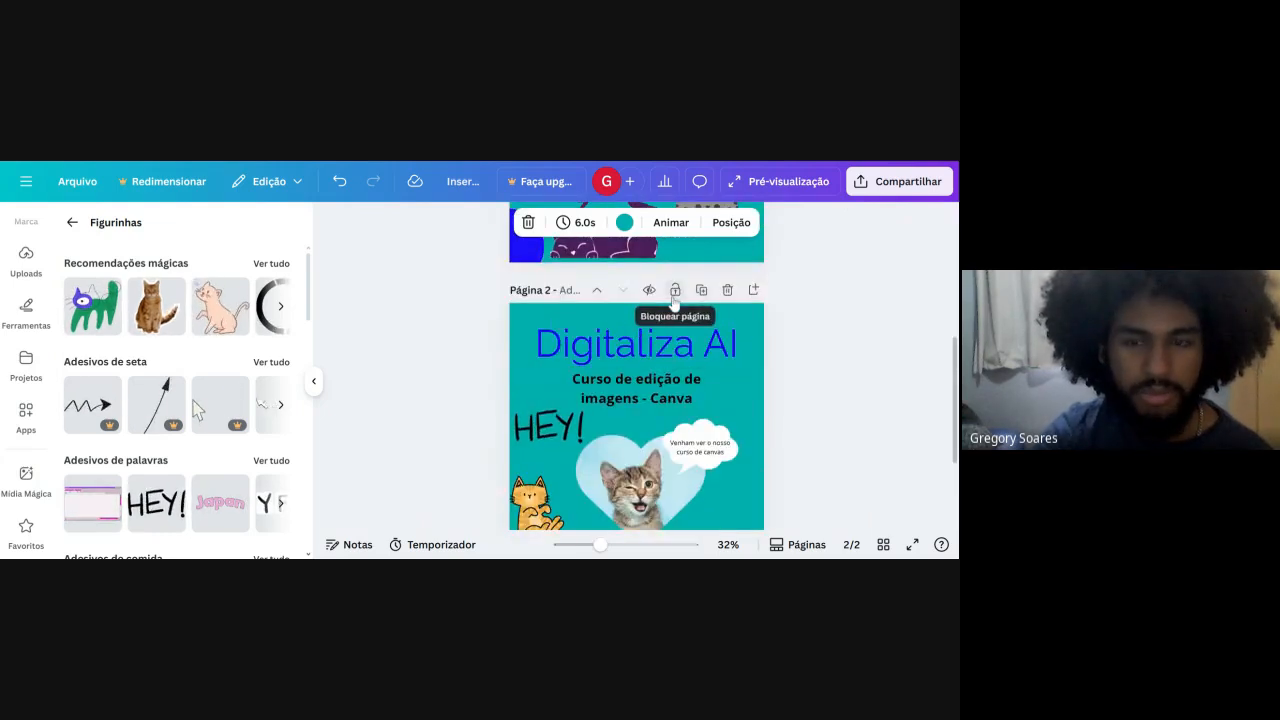
left_click(675, 290)
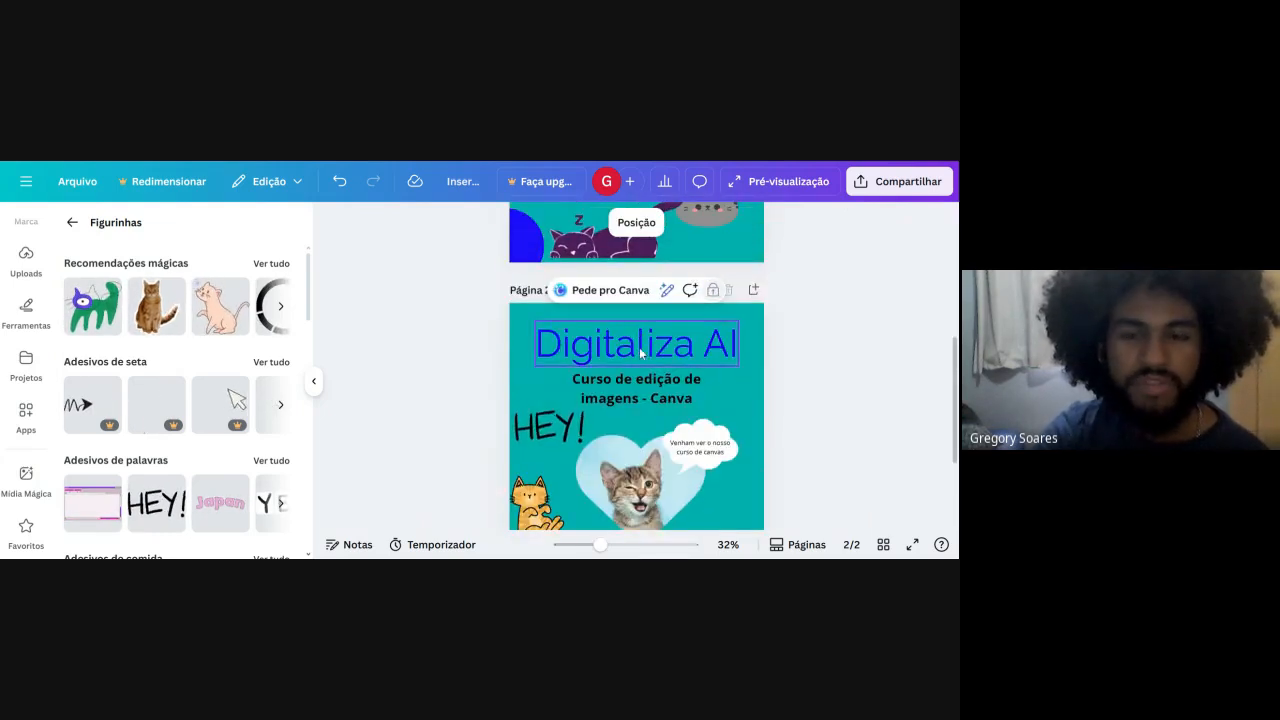
scroll(641, 352, "up", 4)
scroll(646, 342, "down", 4)
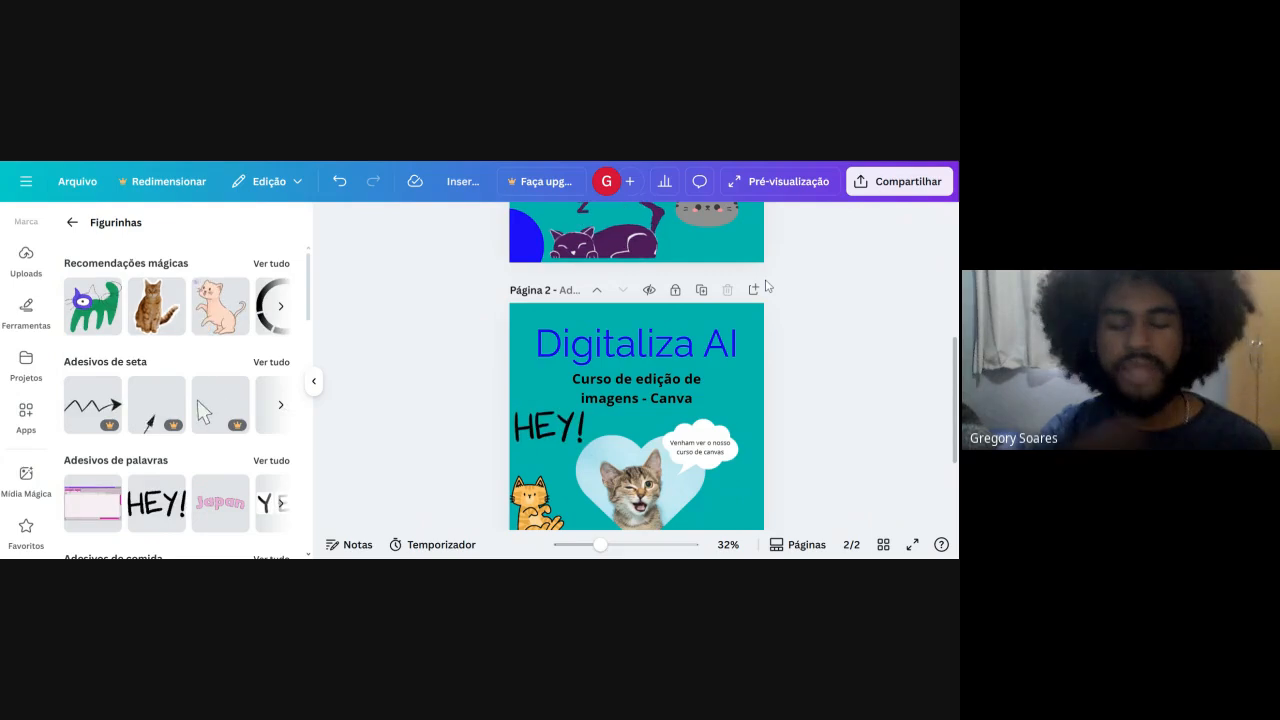
Return to page 1 and open the design's sharing options.
scroll(590, 330, "up", 1)
scroll(590, 330, "up", 2)
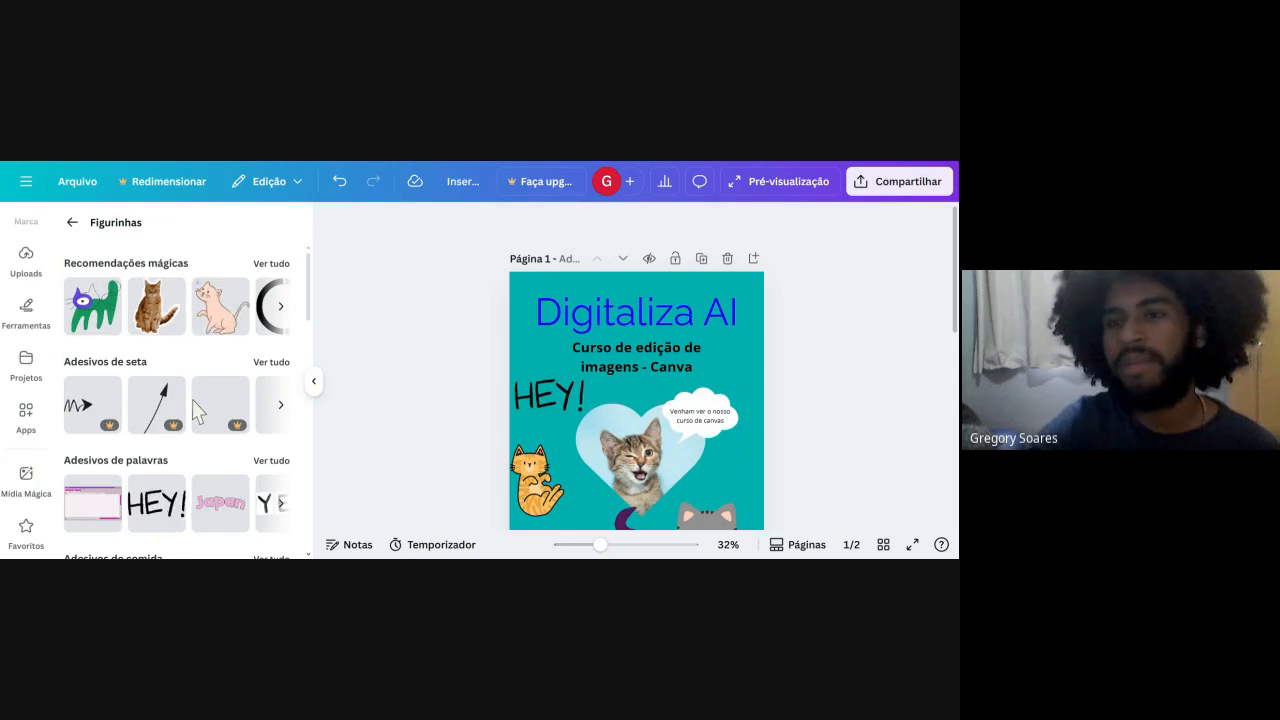
left_click(895, 185)
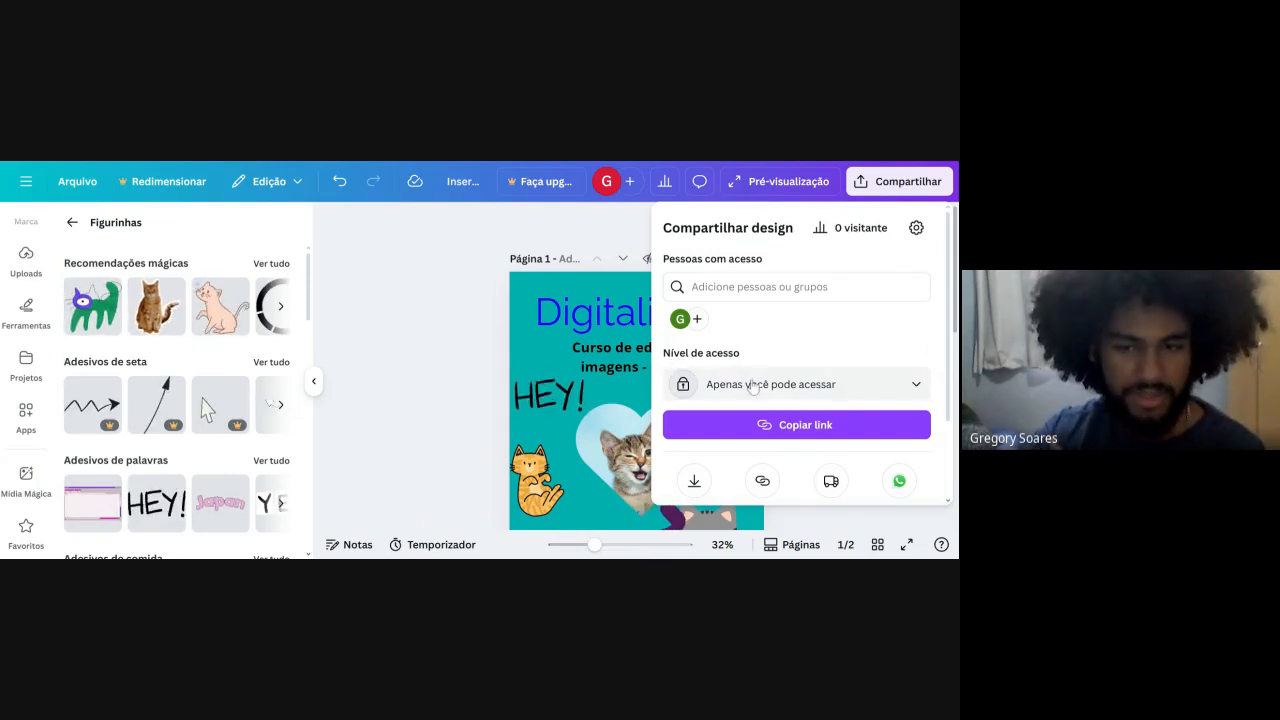
Set the design's access level to "Qualquer pessoa com o link".
left_click(826, 400)
scroll(826, 404, "down", 1)
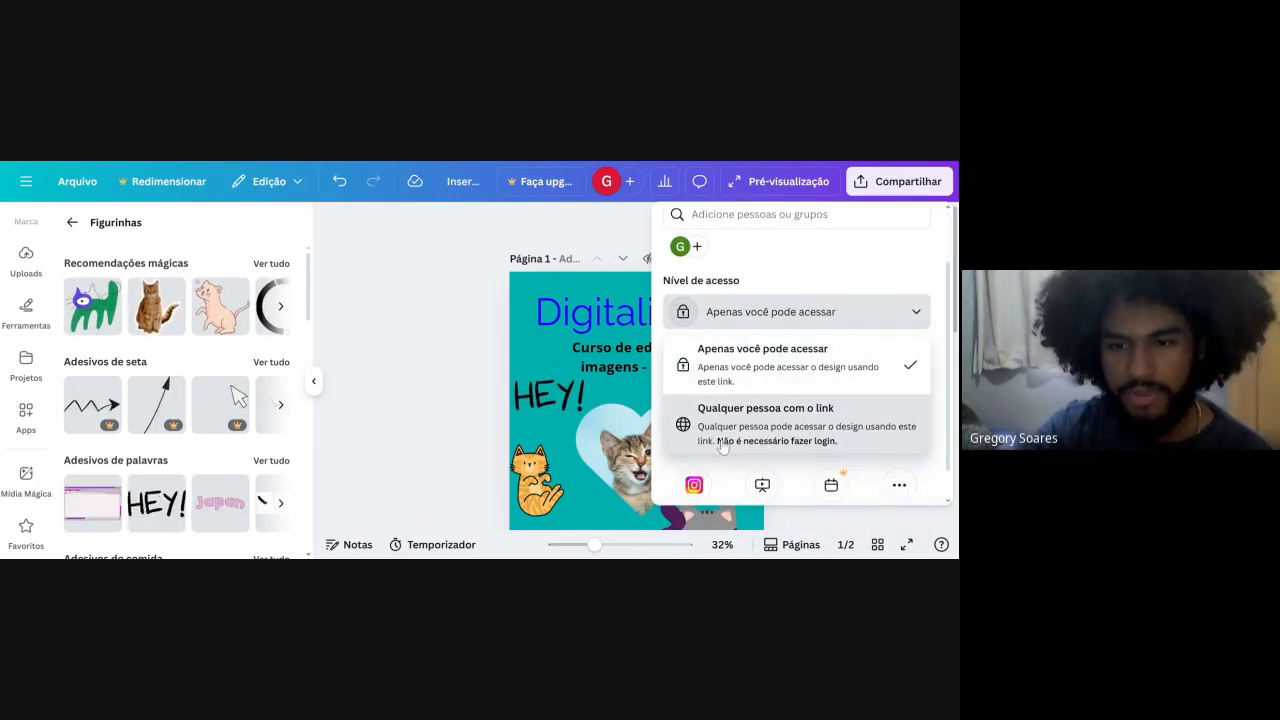
left_click(750, 447)
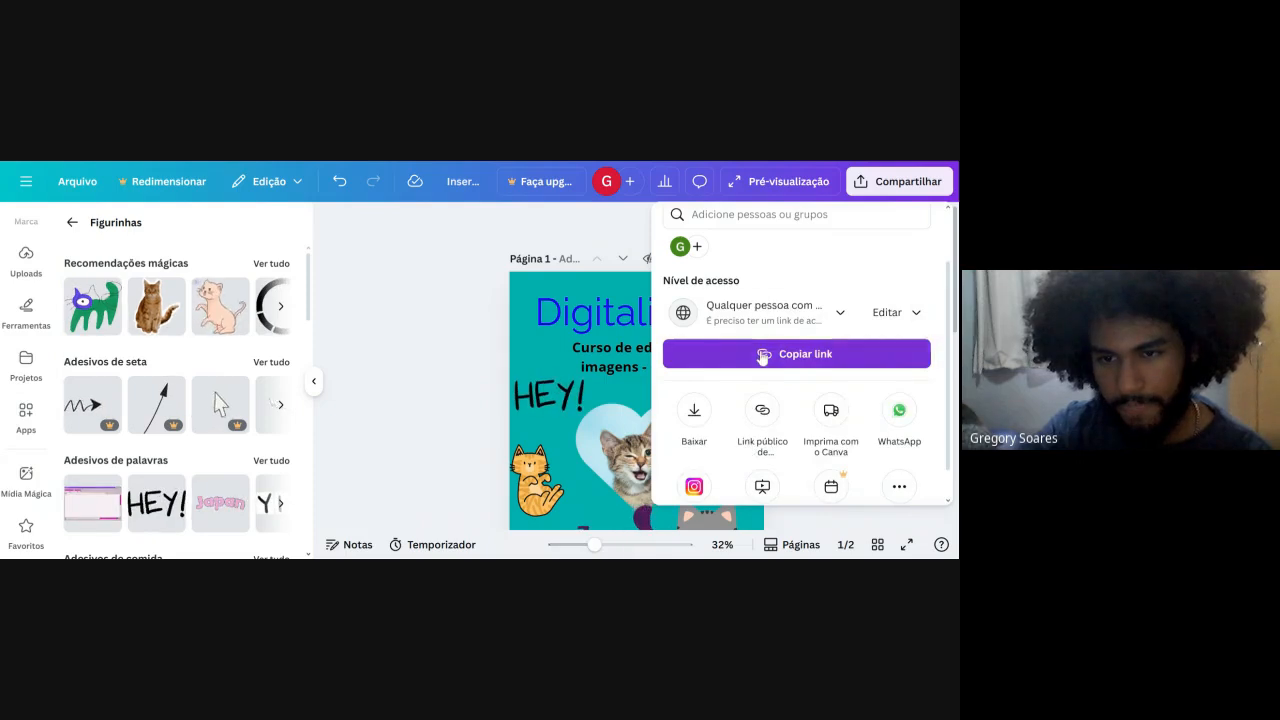
Try the "Pode visualizar" and "Pode comentar" permissions for people with the link.
left_click(889, 316)
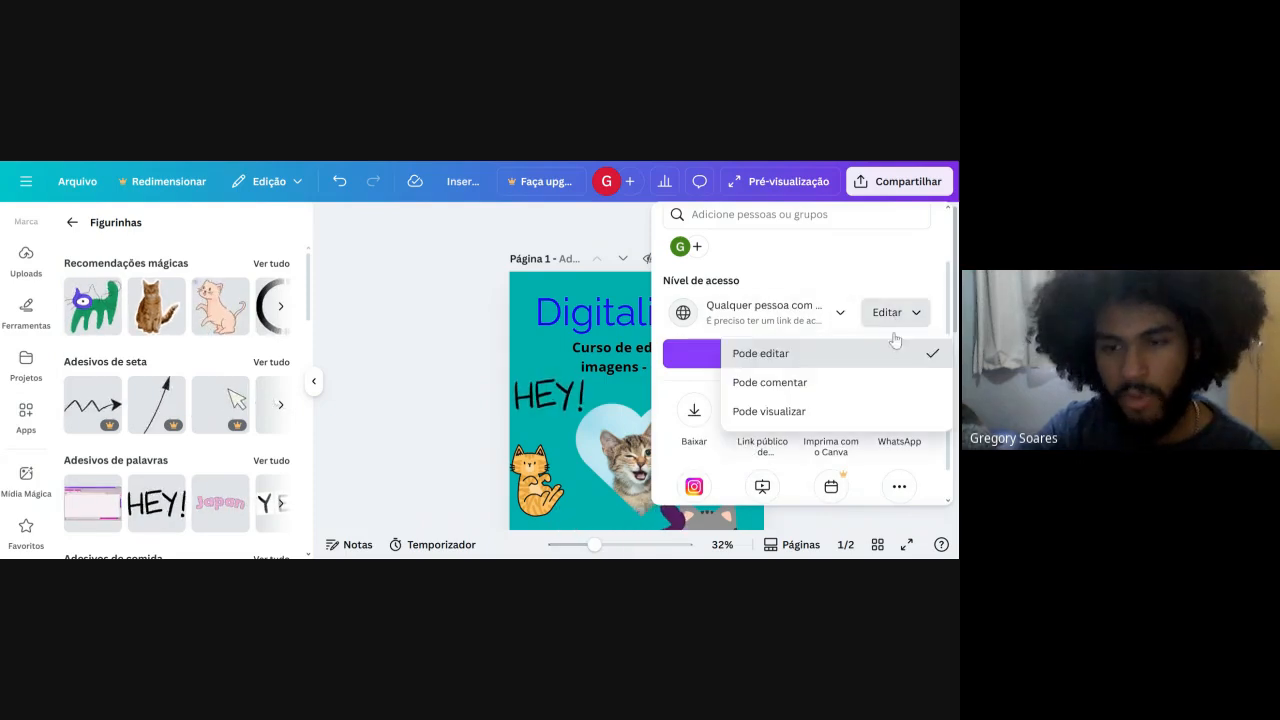
left_click(835, 420)
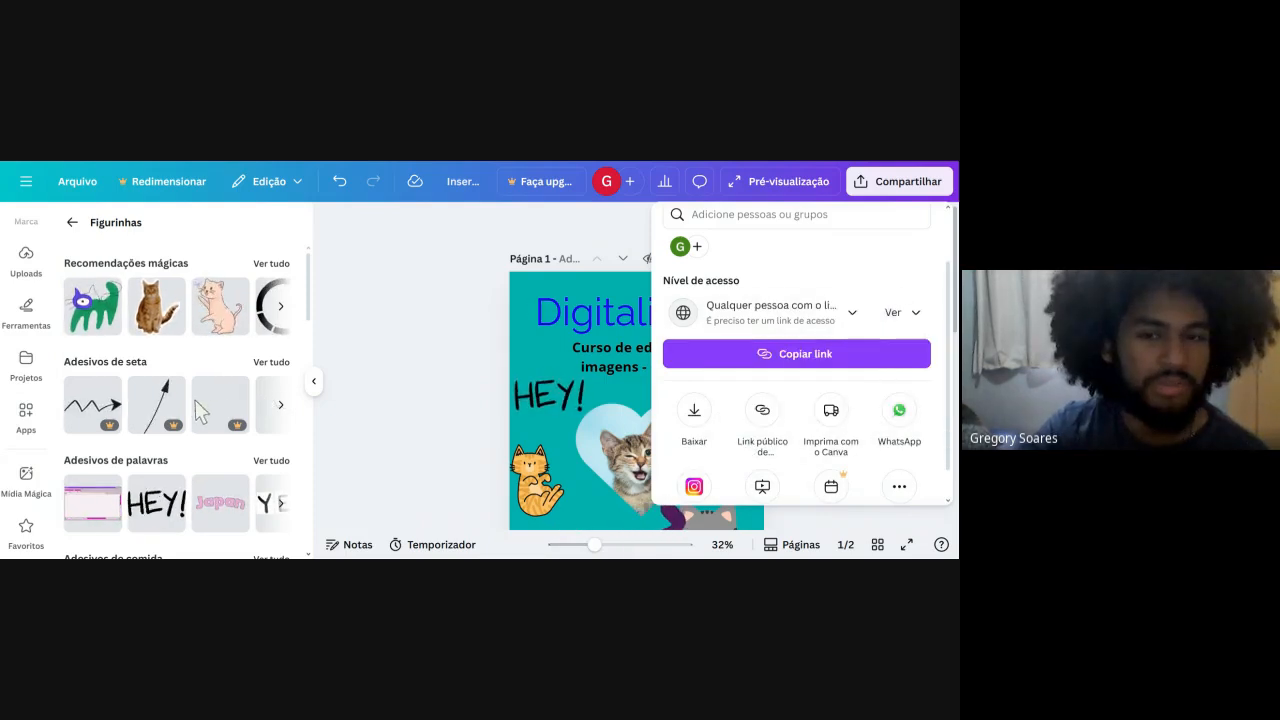
left_click(893, 312)
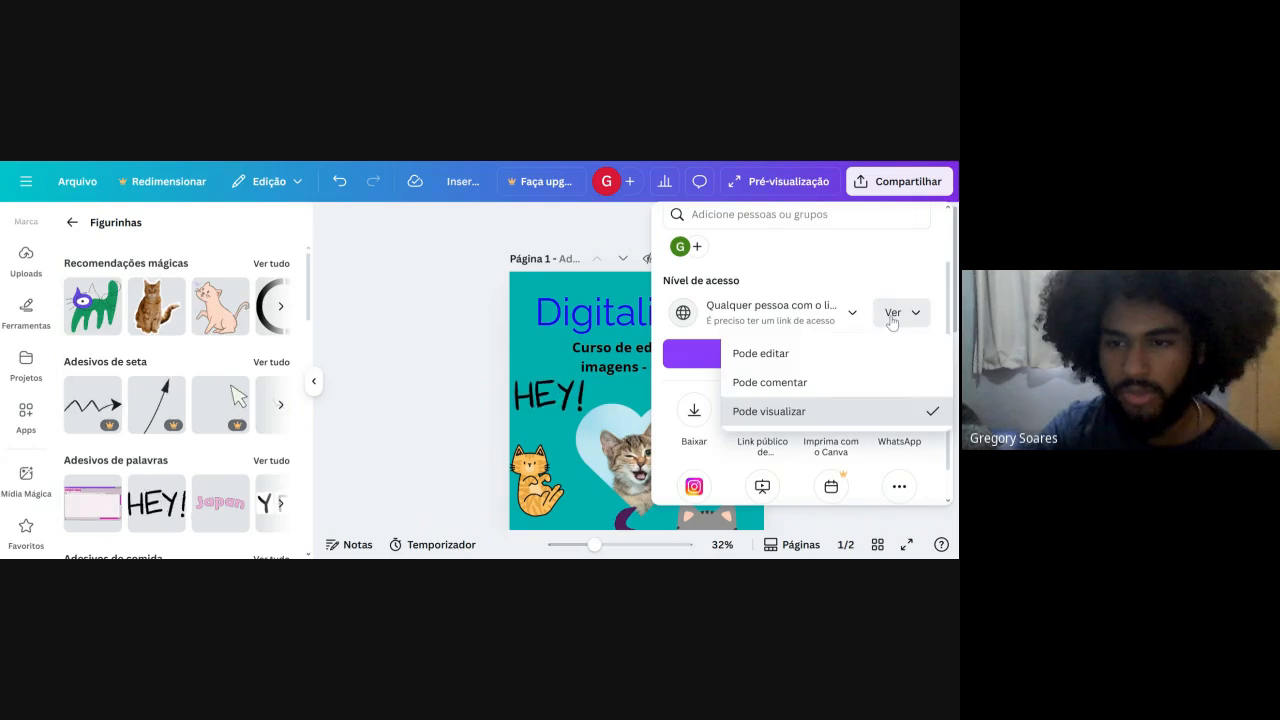
left_click(840, 384)
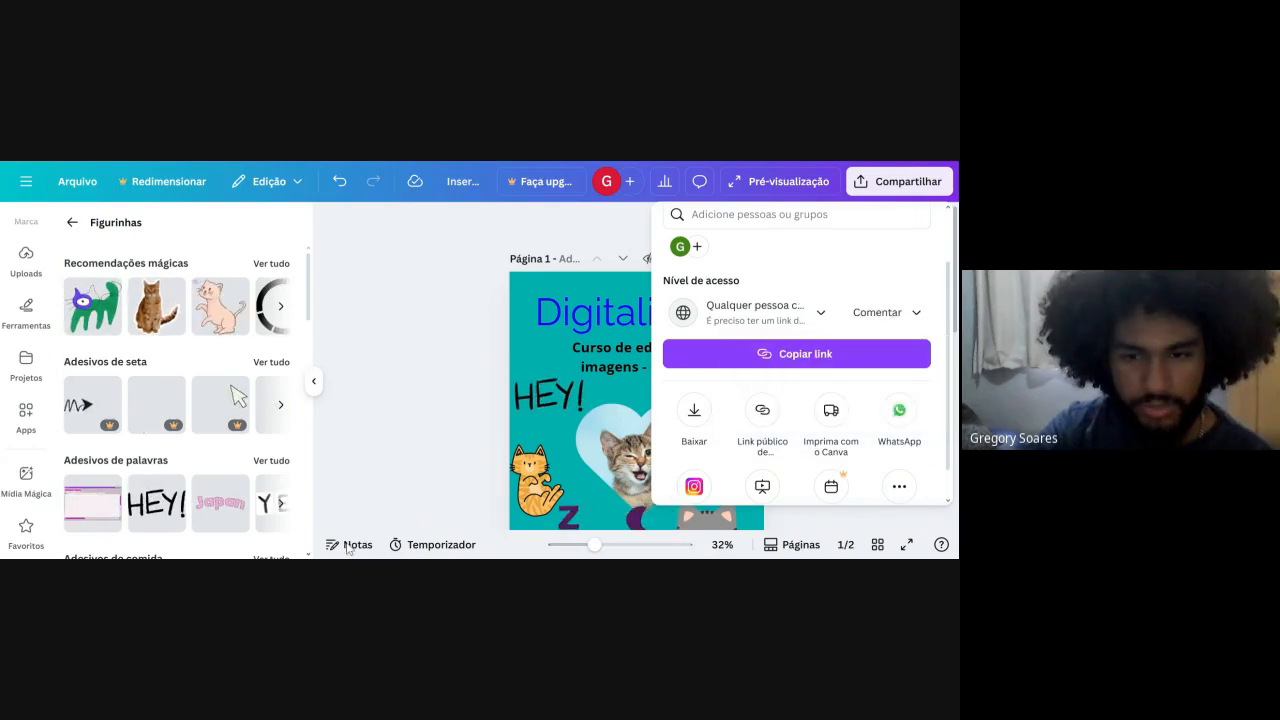
Set the link permission to "Pode editar", copy the design link and close the sharing options.
left_click(886, 312)
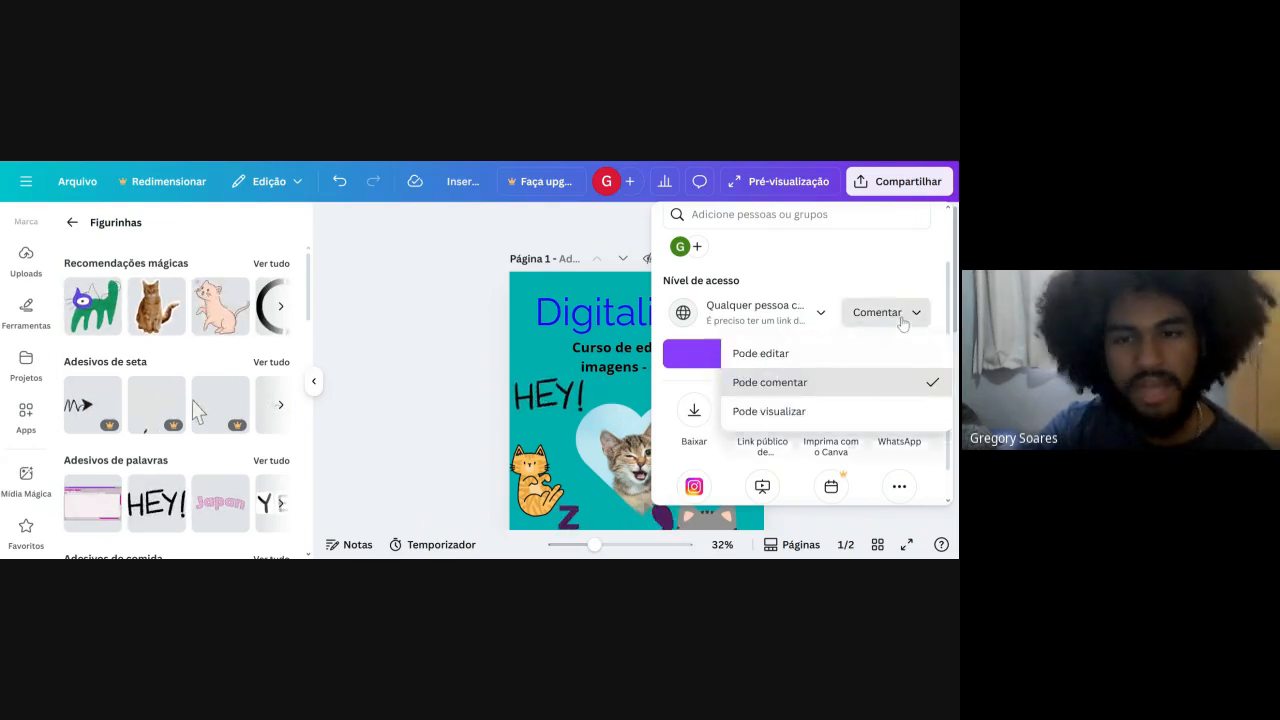
left_click(823, 358)
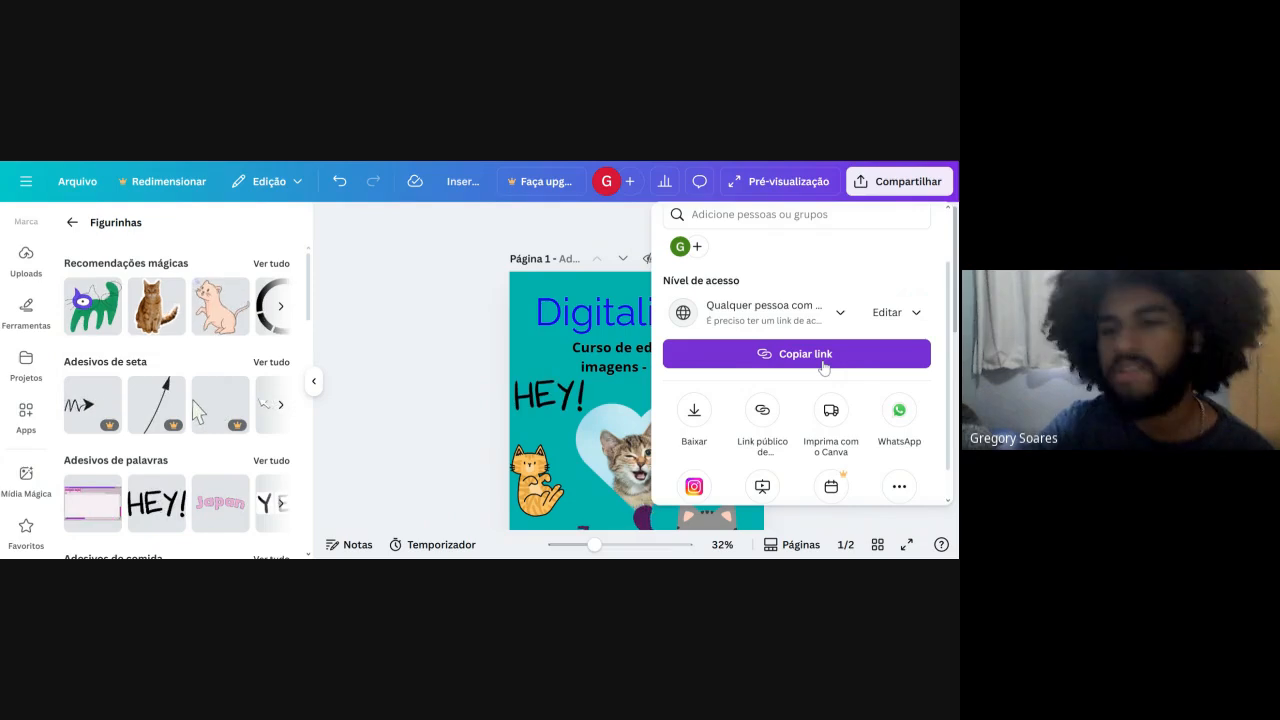
left_click(823, 354)
left_click(490, 425)
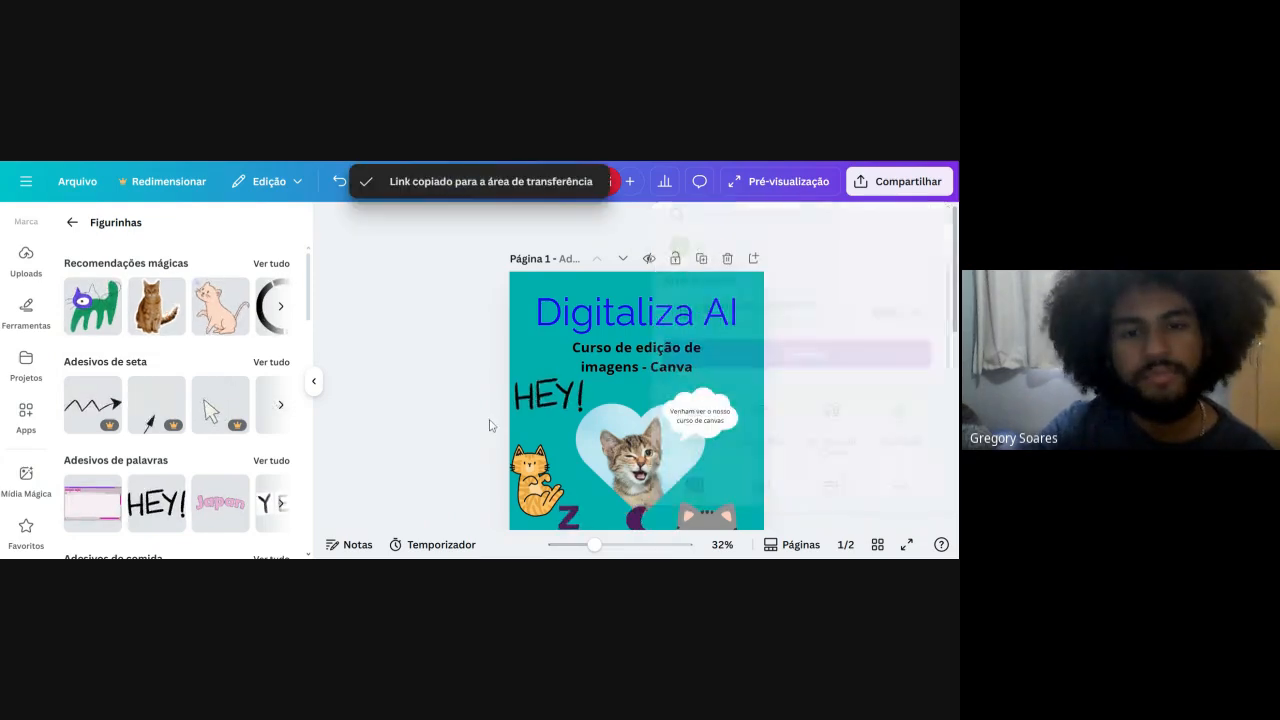
Add a text box to page 1 and paste the copied design link into it.
scroll(12, 370, "up", 3)
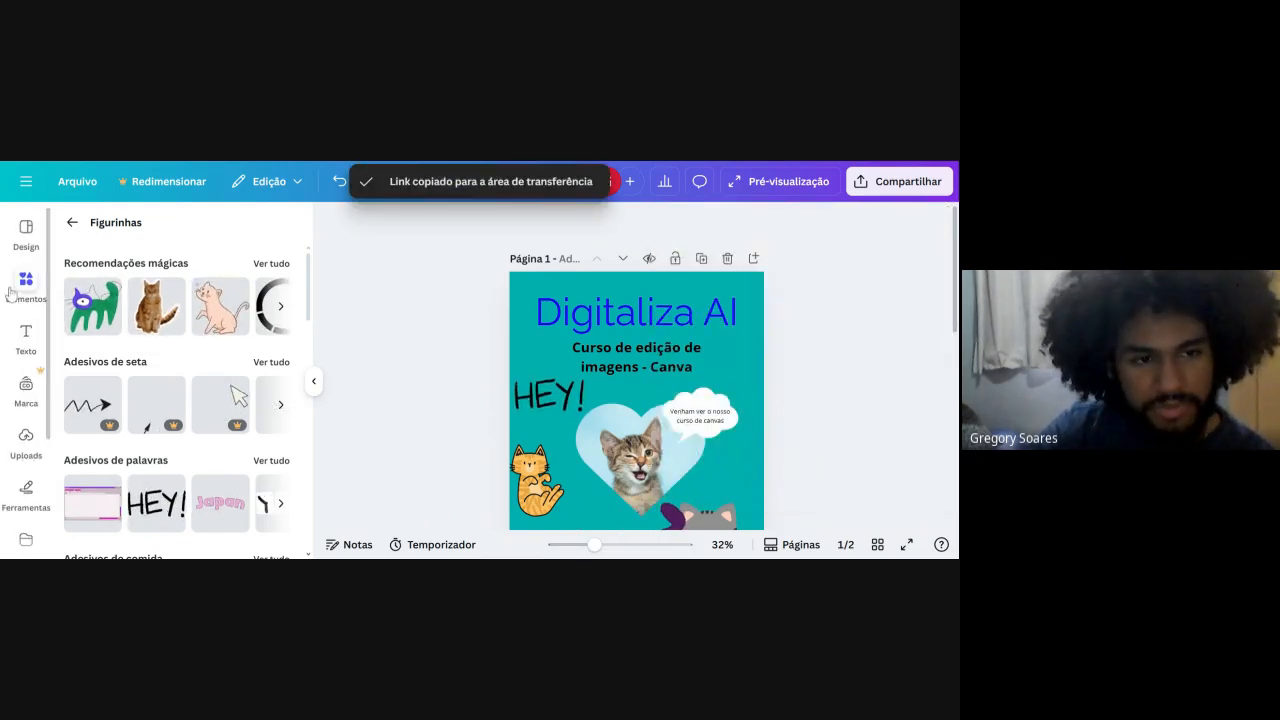
left_click(26, 335)
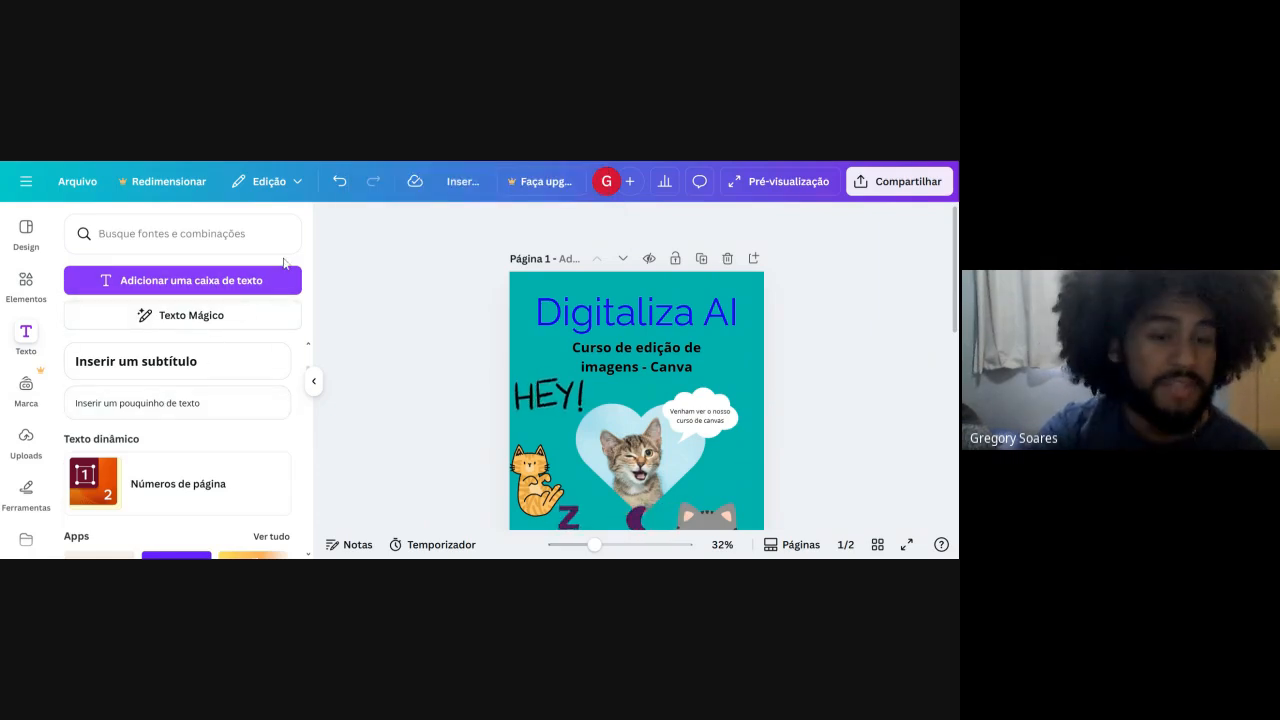
left_click(265, 283)
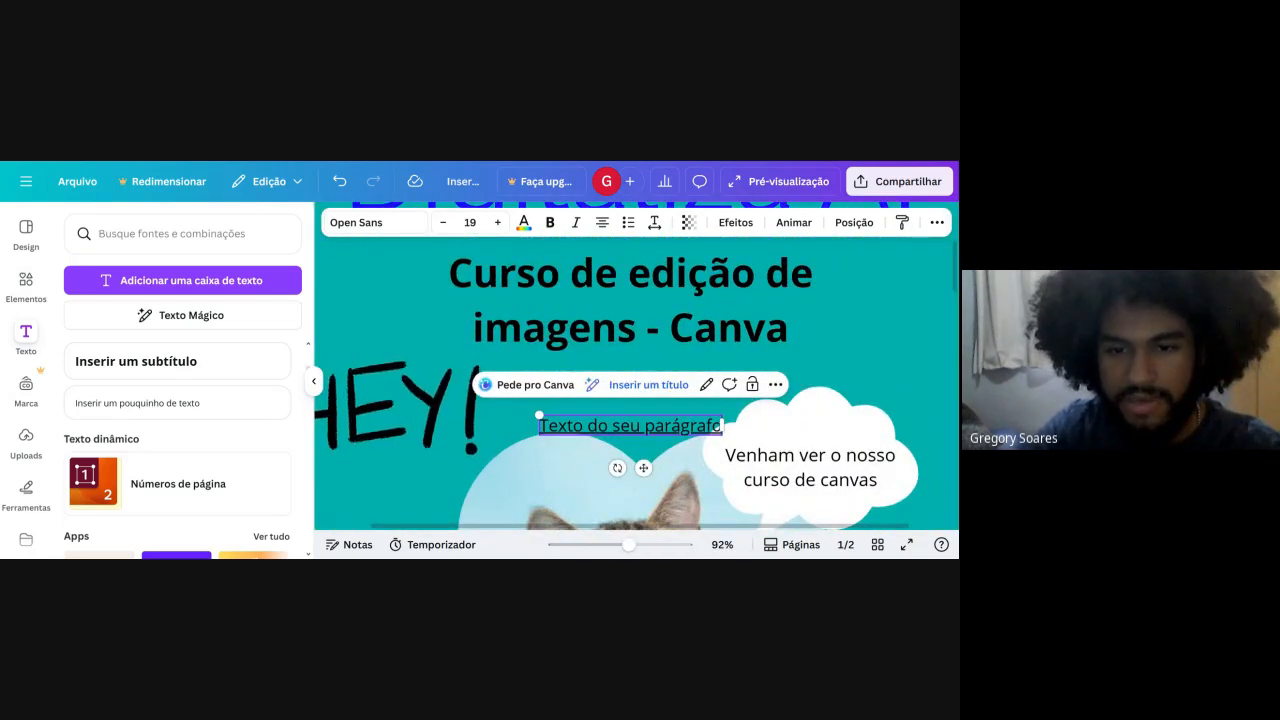
left_click(718, 426)
key("BackSpace")
key("BackSpace")
key("BackSpace")
key("BackSpace")
key("BackSpace")
key("BackSpace")
key("BackSpace")
key("BackSpace")
key("BackSpace")
key("BackSpace")
key("BackSpace")
key("BackSpace")
key("BackSpace")
key("BackSpace")
key("BackSpace")
key("BackSpace")
key("BackSpace")
key("BackSpace")
key("BackSpace")
key("BackSpace")
key("BackSpace")
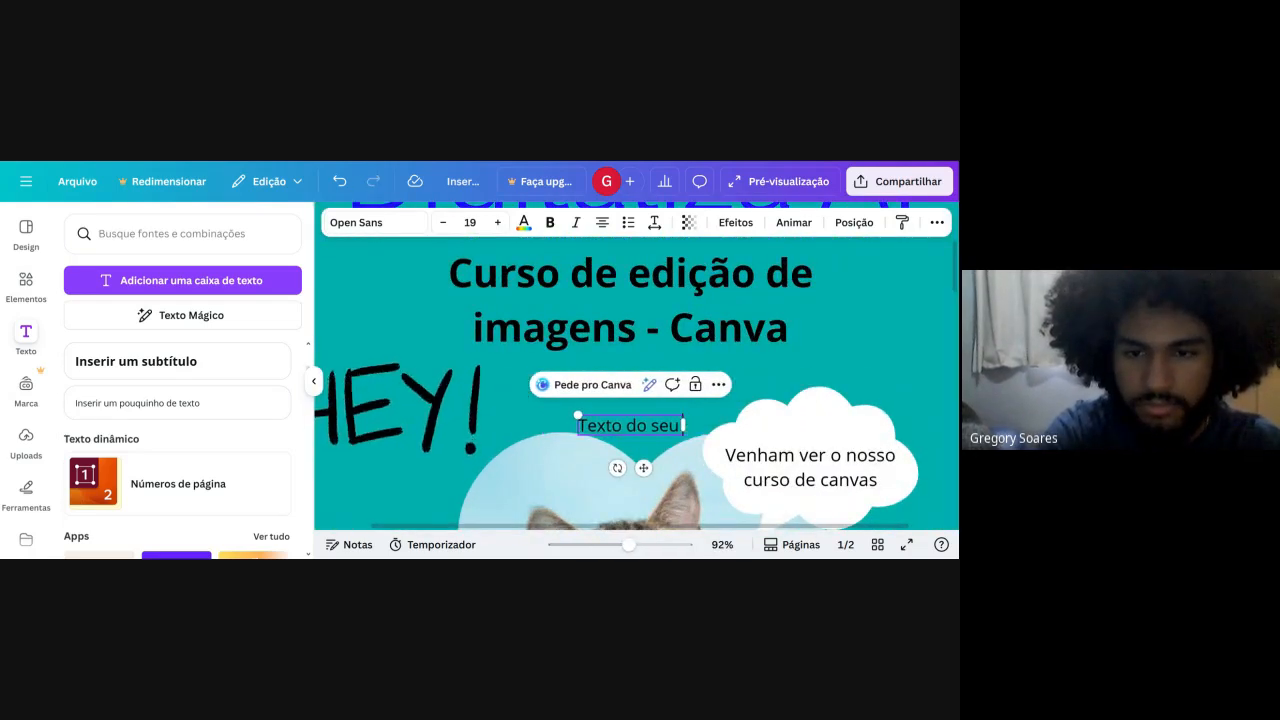
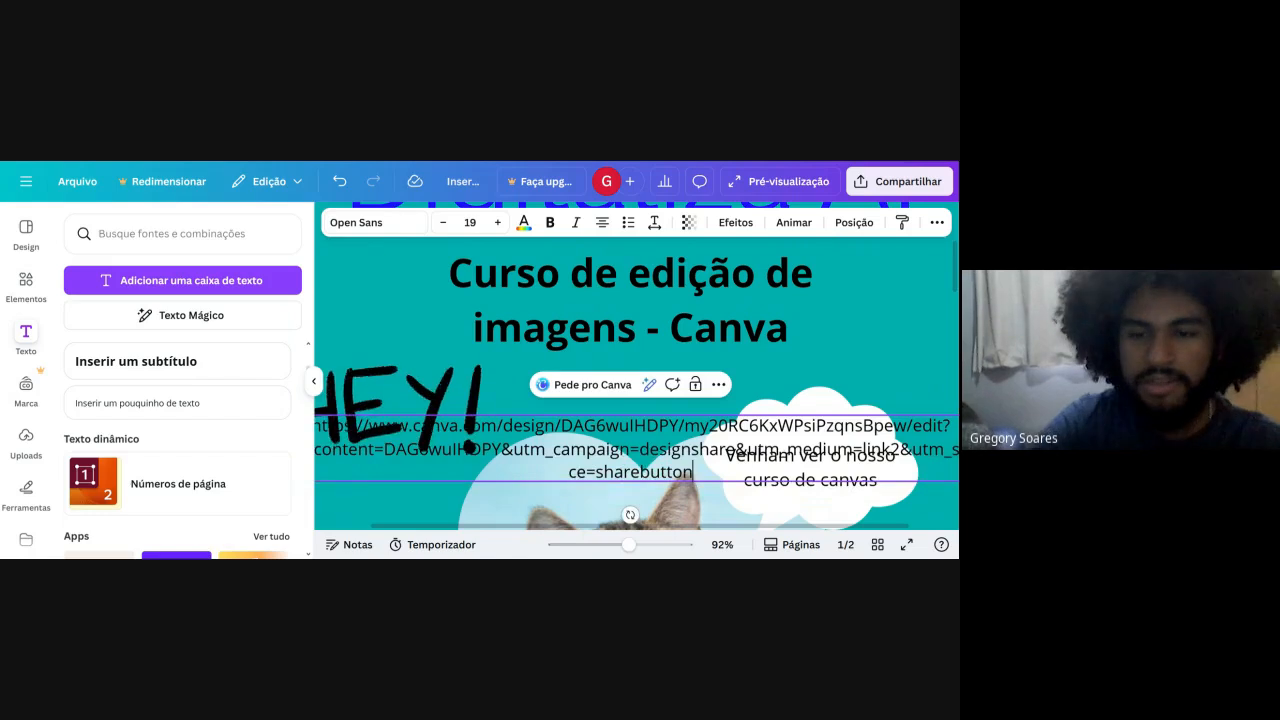
Delete the text box holding the pasted design link from page 1.
scroll(638, 327, "down", 5)
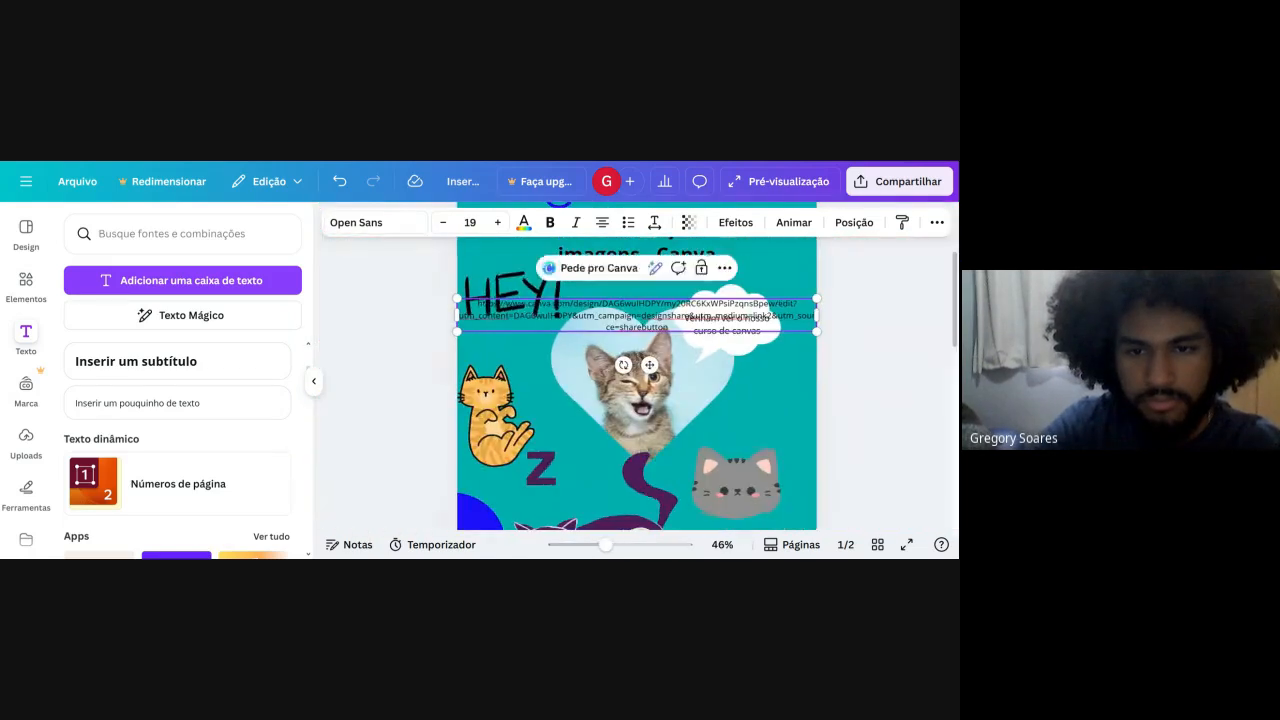
left_click(705, 334)
left_click_drag(664, 319, 703, 497)
key("Delete")
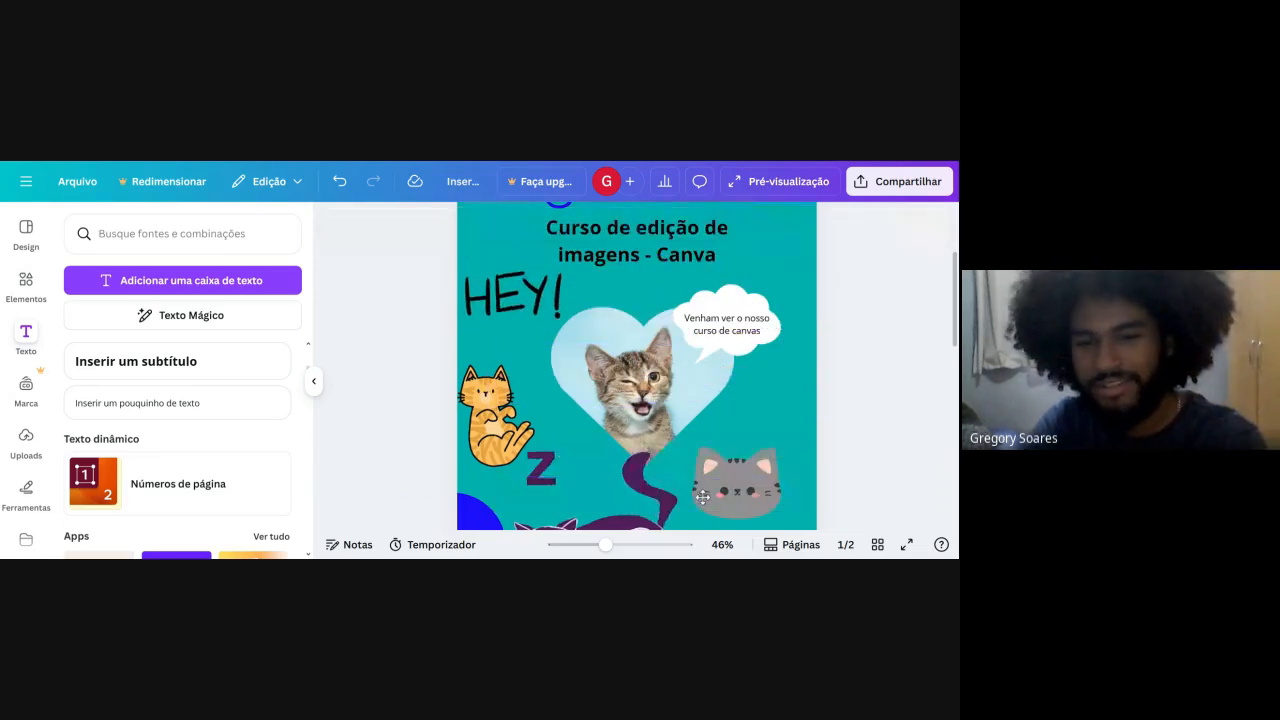
Move the grey cat face on page 1 slightly towards the page's lower-right corner.
scroll(727, 478, "down", 3)
scroll(728, 482, "down", 5)
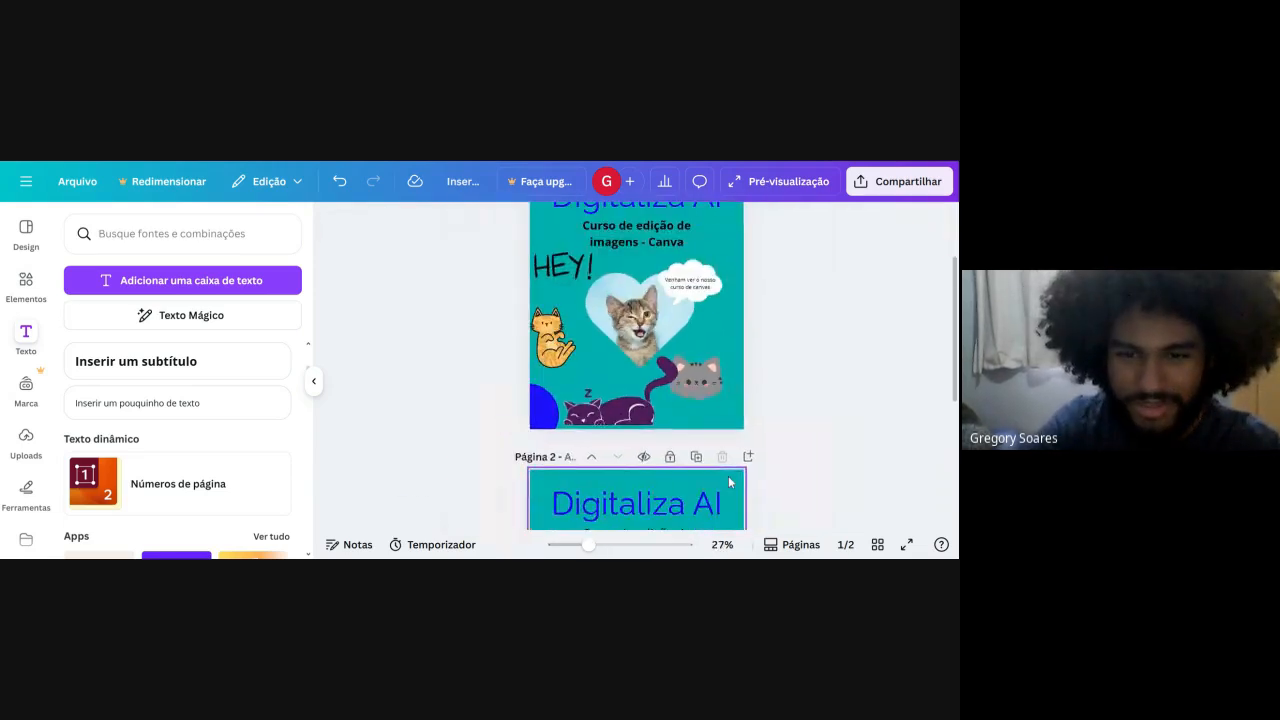
left_click_drag(703, 383, 719, 399)
left_click(815, 368)
scroll(815, 368, "up", 2)
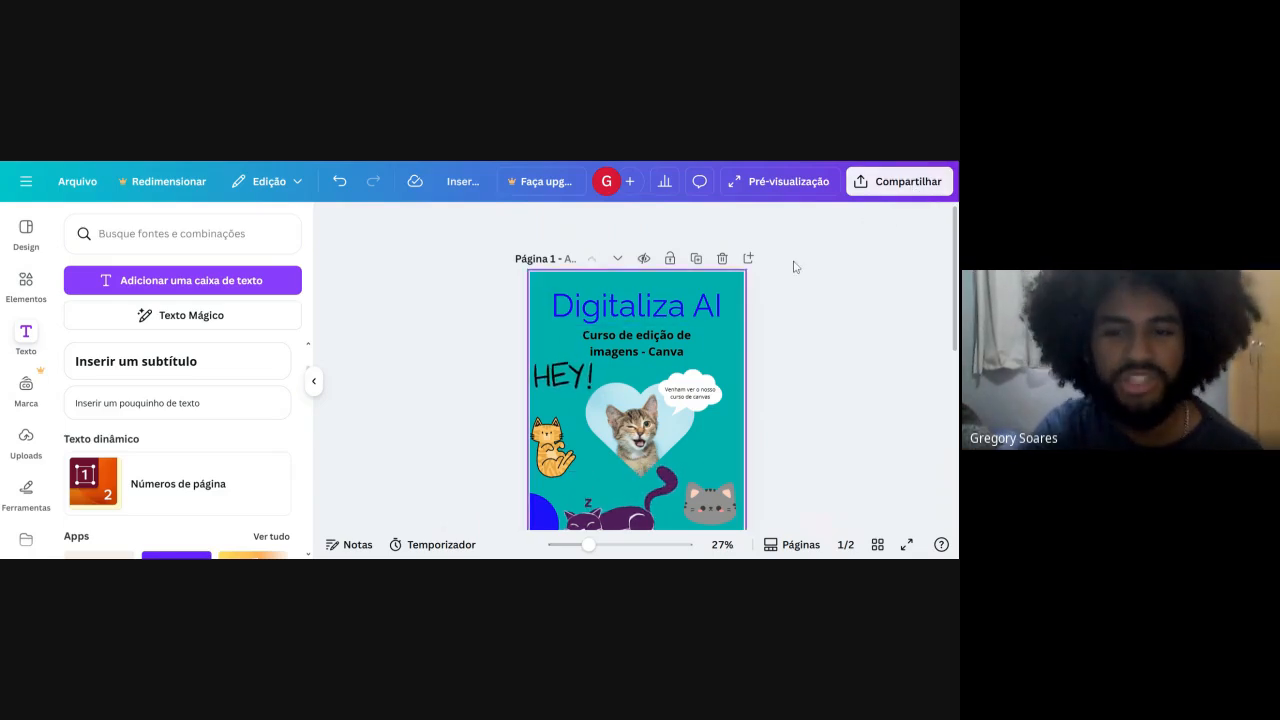
Look at the Instagram publishing option for the design and return to the sharing options.
left_click(898, 181)
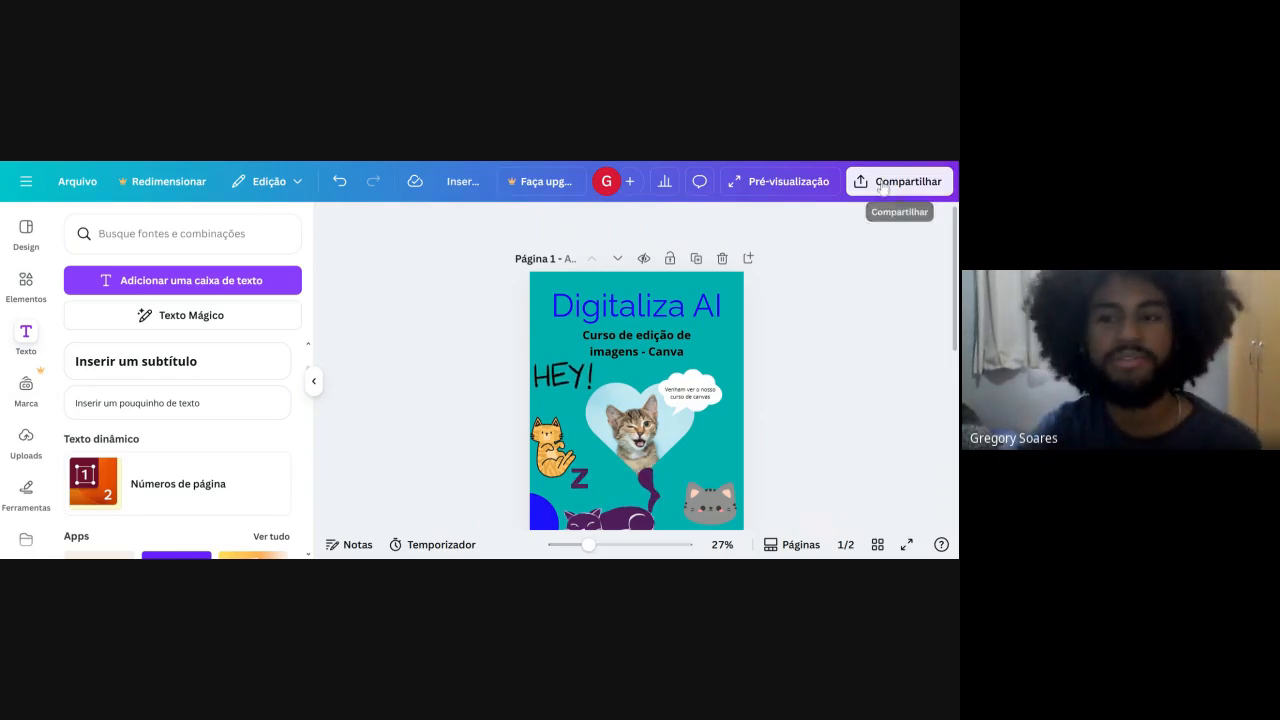
scroll(746, 390, "down", 1)
scroll(746, 390, "down", 2)
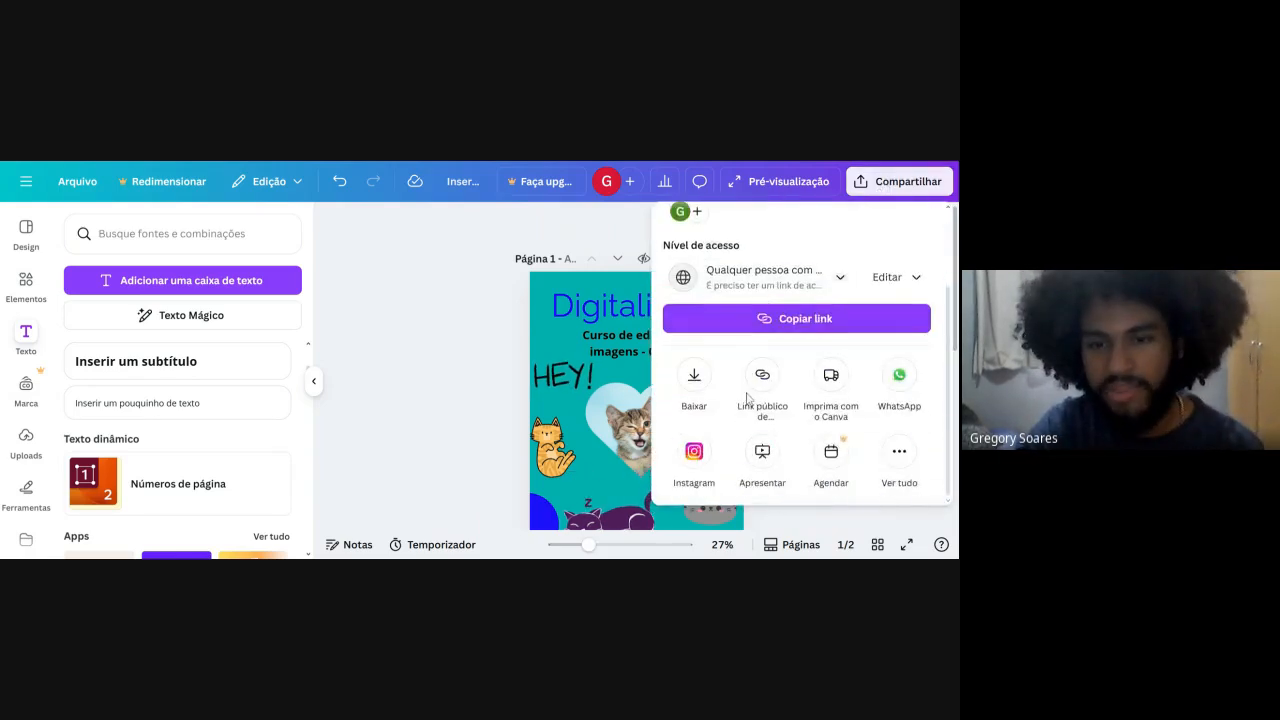
left_click(703, 455)
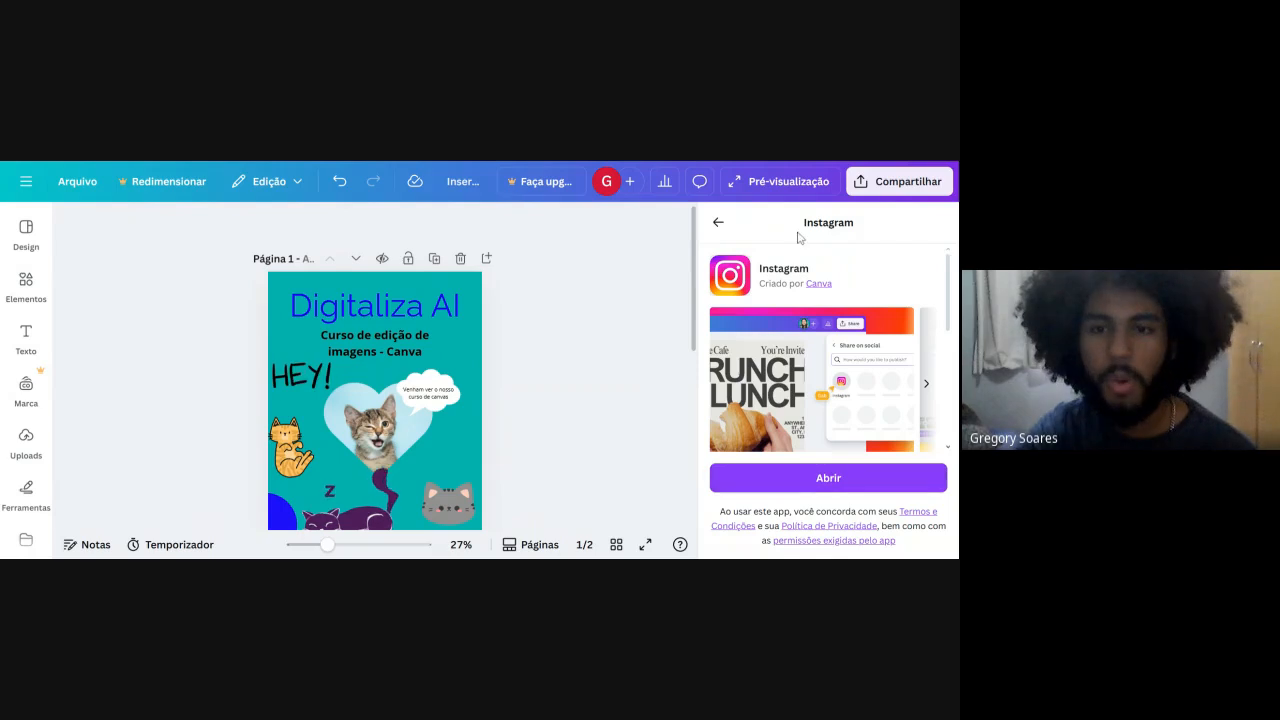
left_click(717, 222)
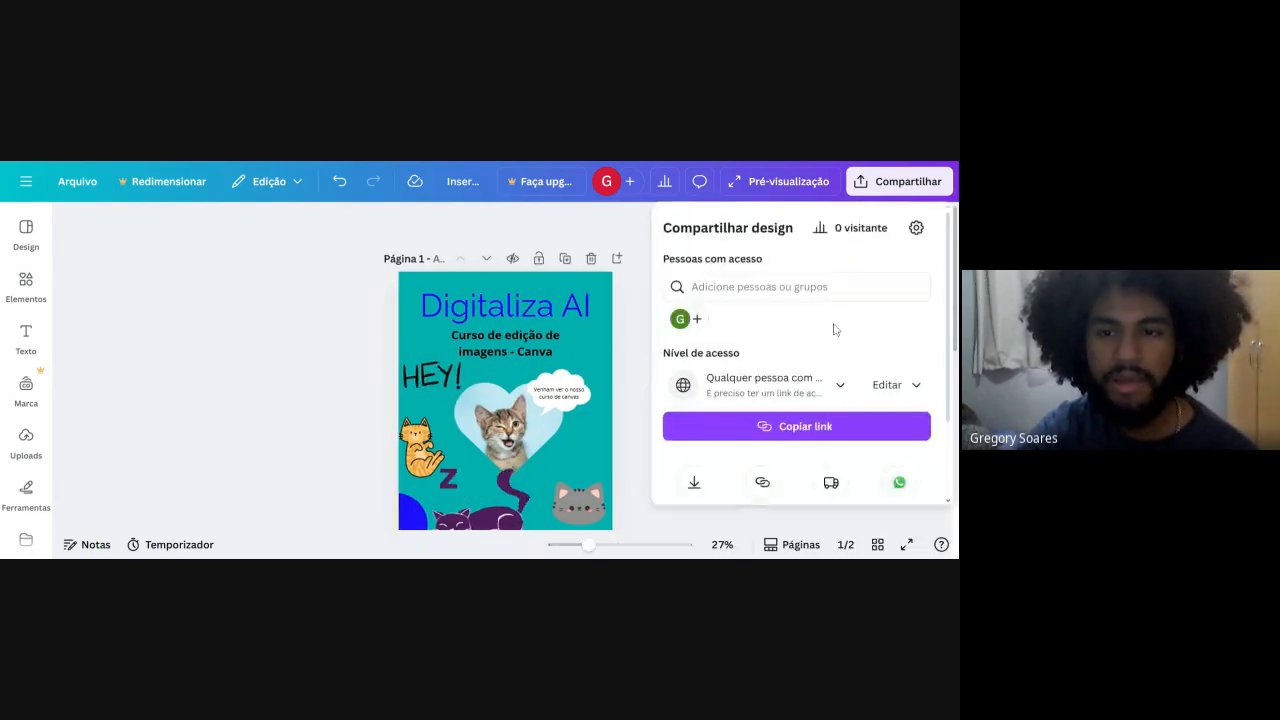
Open the design's download settings and set the file format to JPG.
scroll(704, 443, "down", 2)
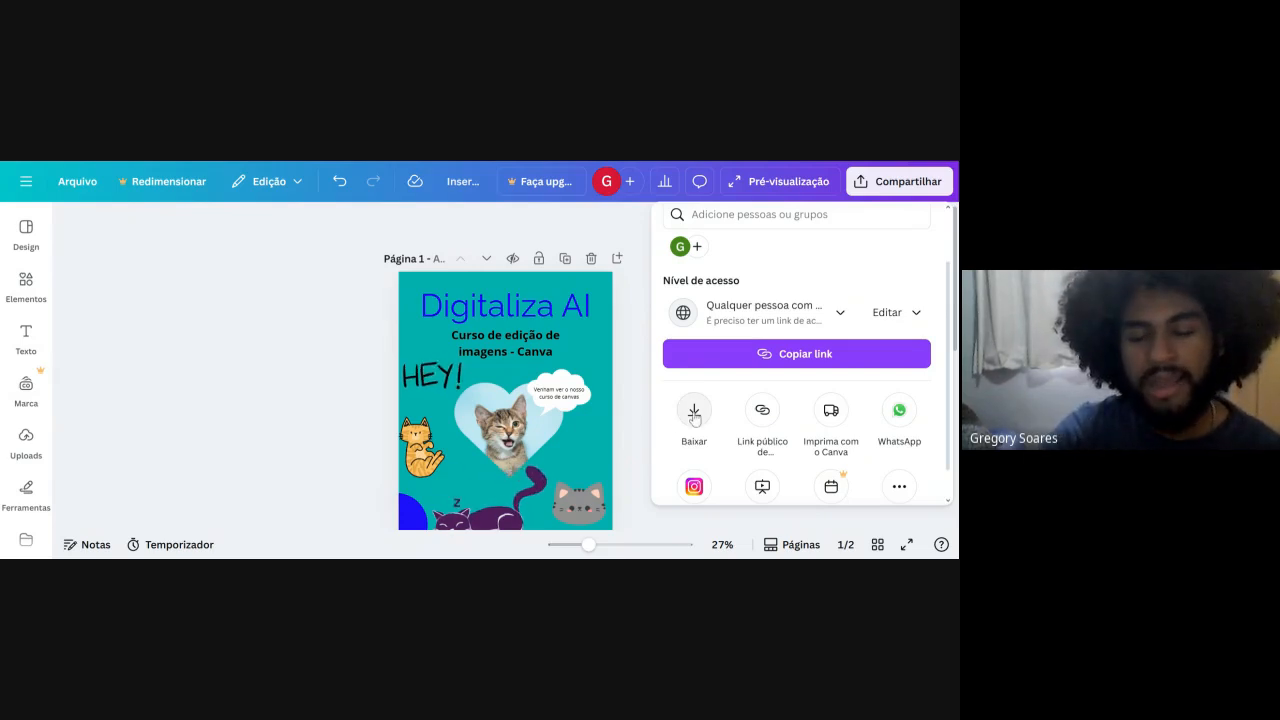
left_click(694, 418)
scroll(748, 286, "down", 1)
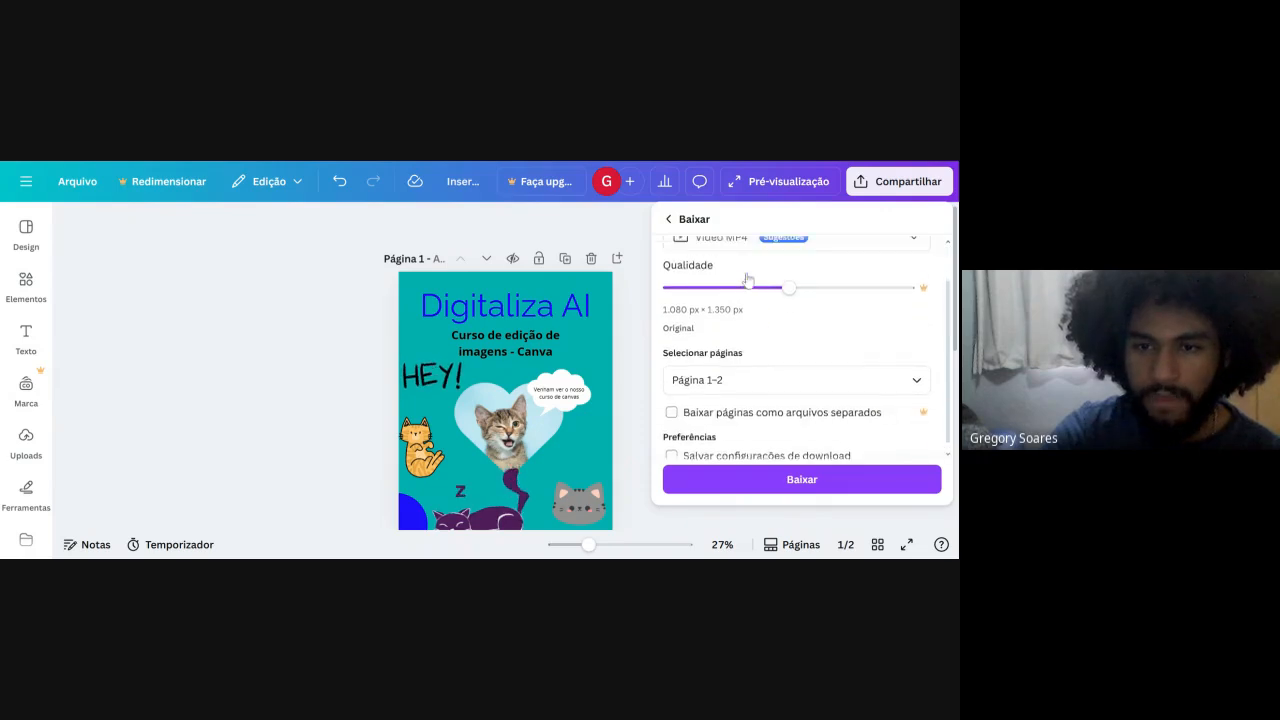
scroll(748, 280, "up", 1)
left_click(740, 283)
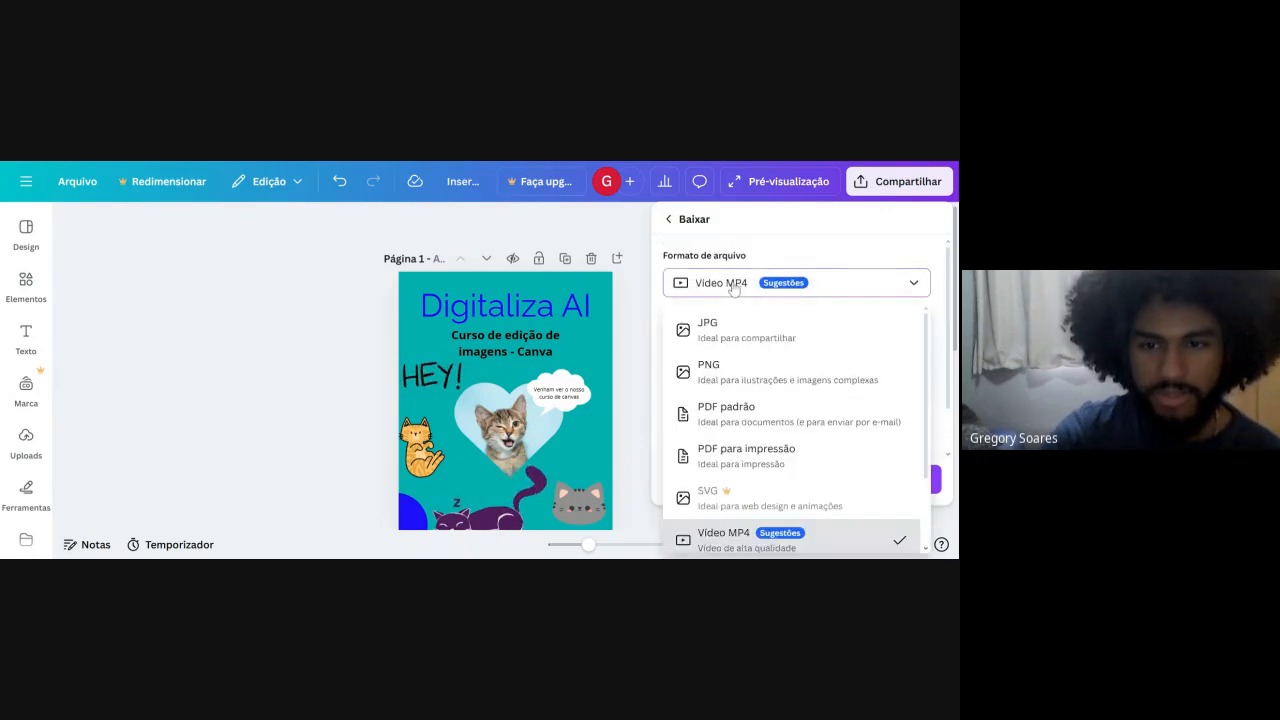
left_click(799, 340)
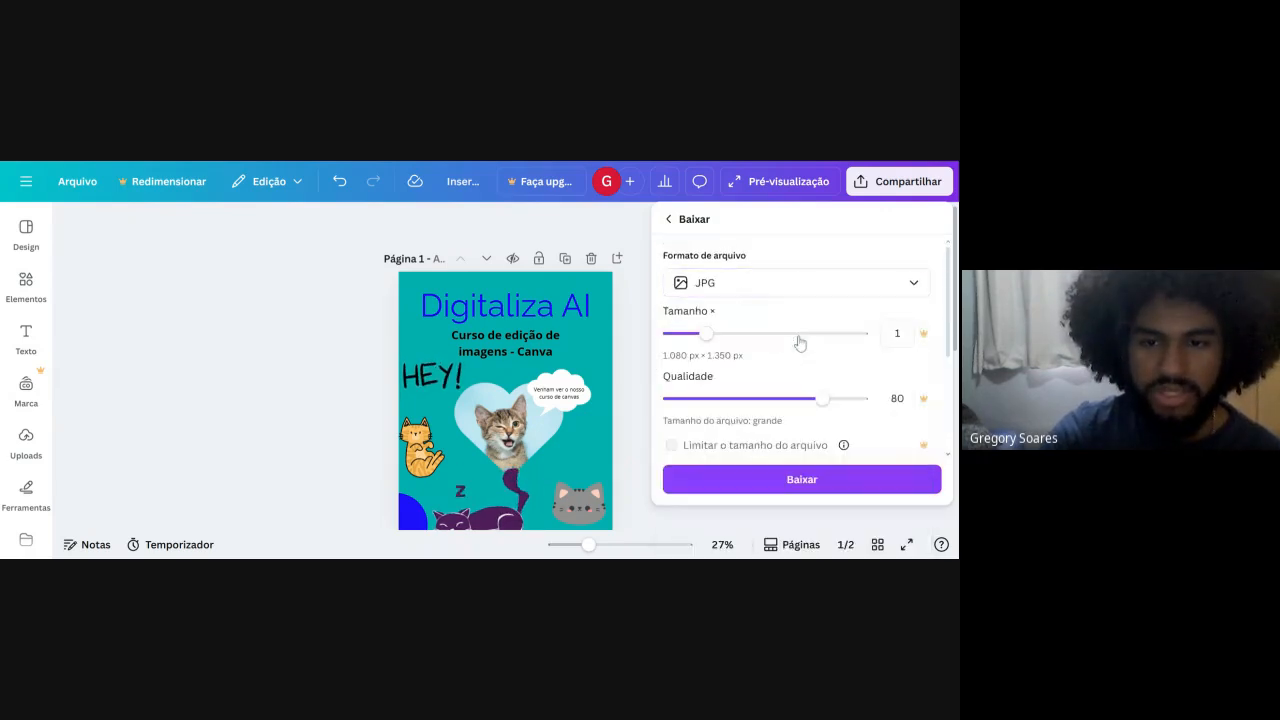
Switch the download format through Vídeo MP4, JPG, PNG and PDF padrão, and set it back to JPG.
left_click(830, 284)
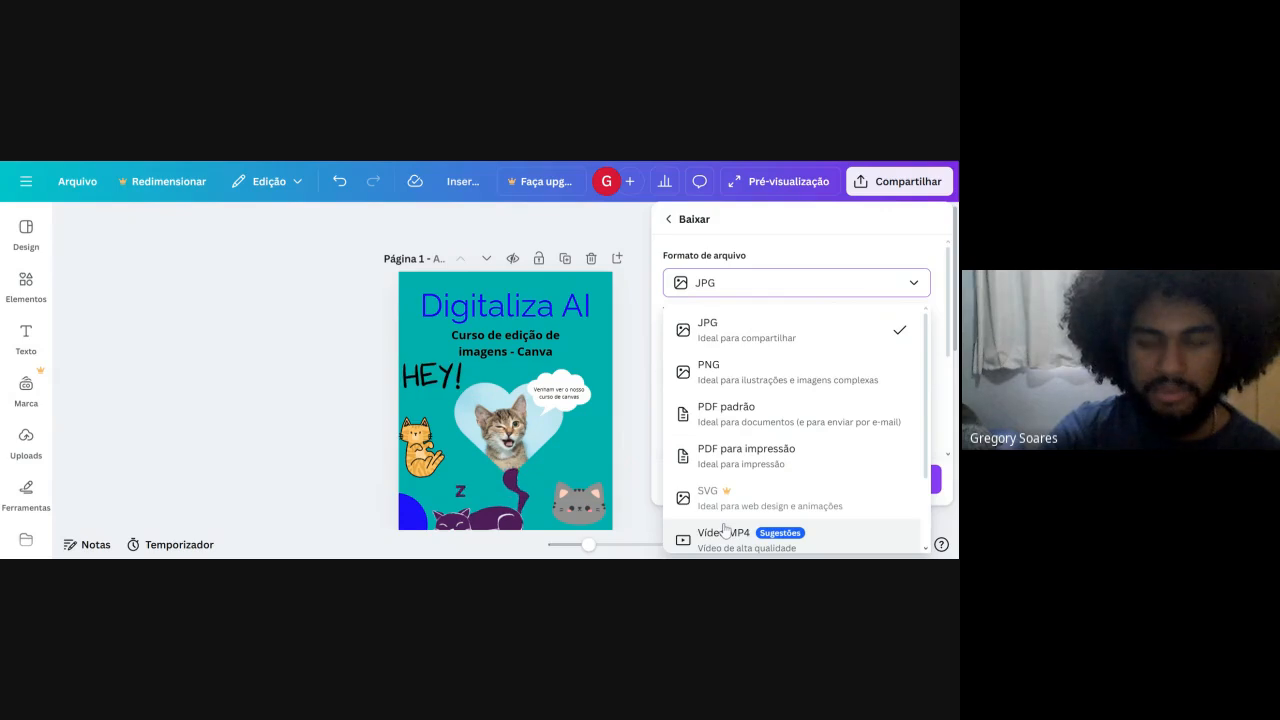
left_click(724, 532)
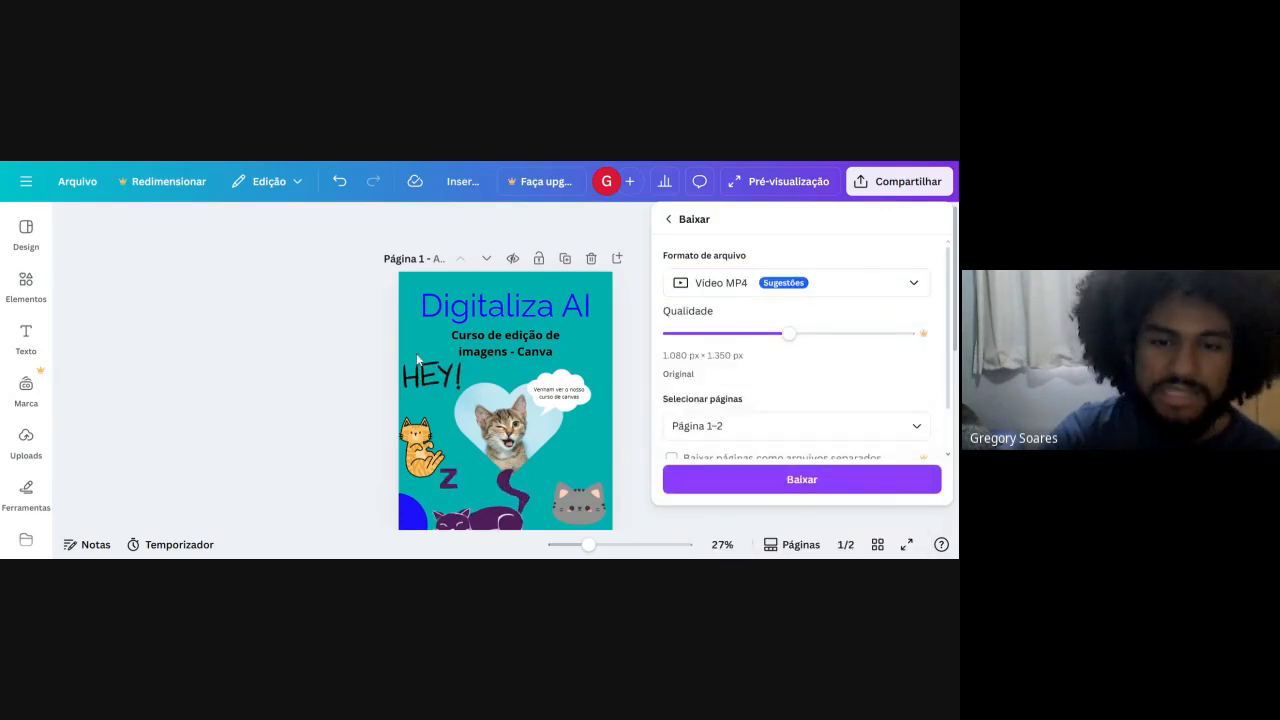
left_click(784, 296)
left_click(763, 325)
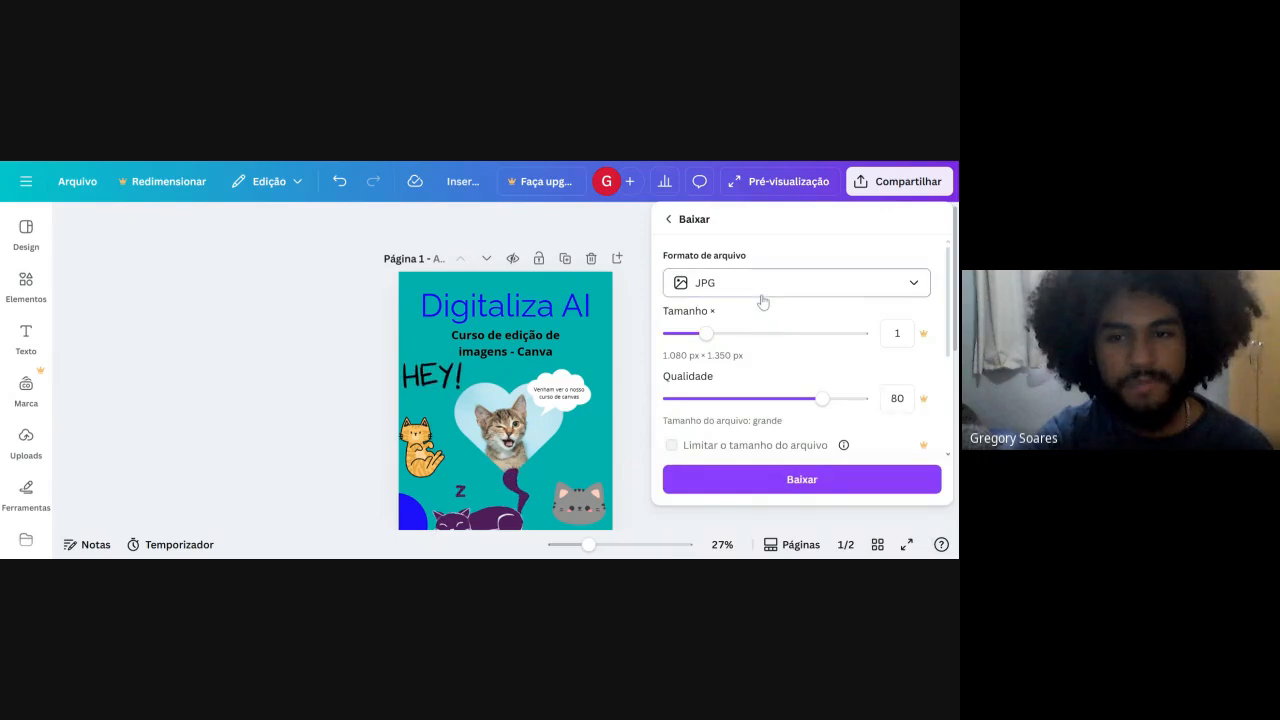
left_click(762, 290)
left_click(760, 371)
left_click(777, 284)
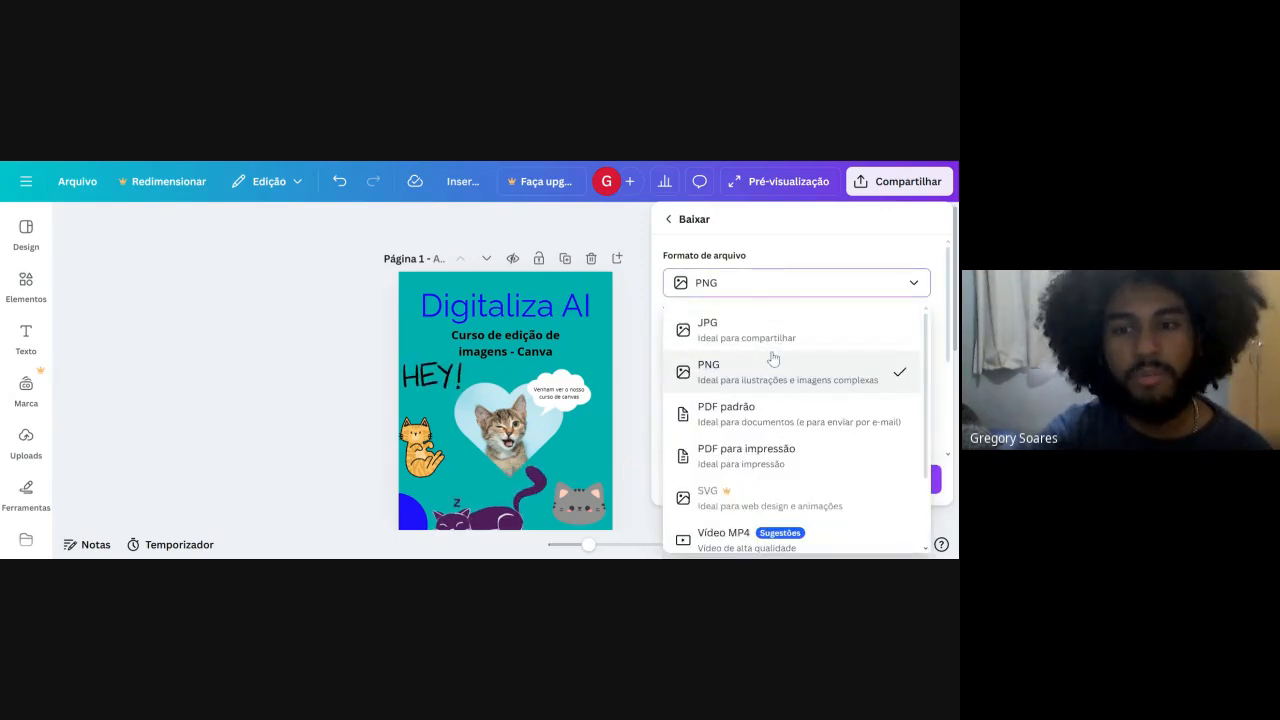
left_click(804, 411)
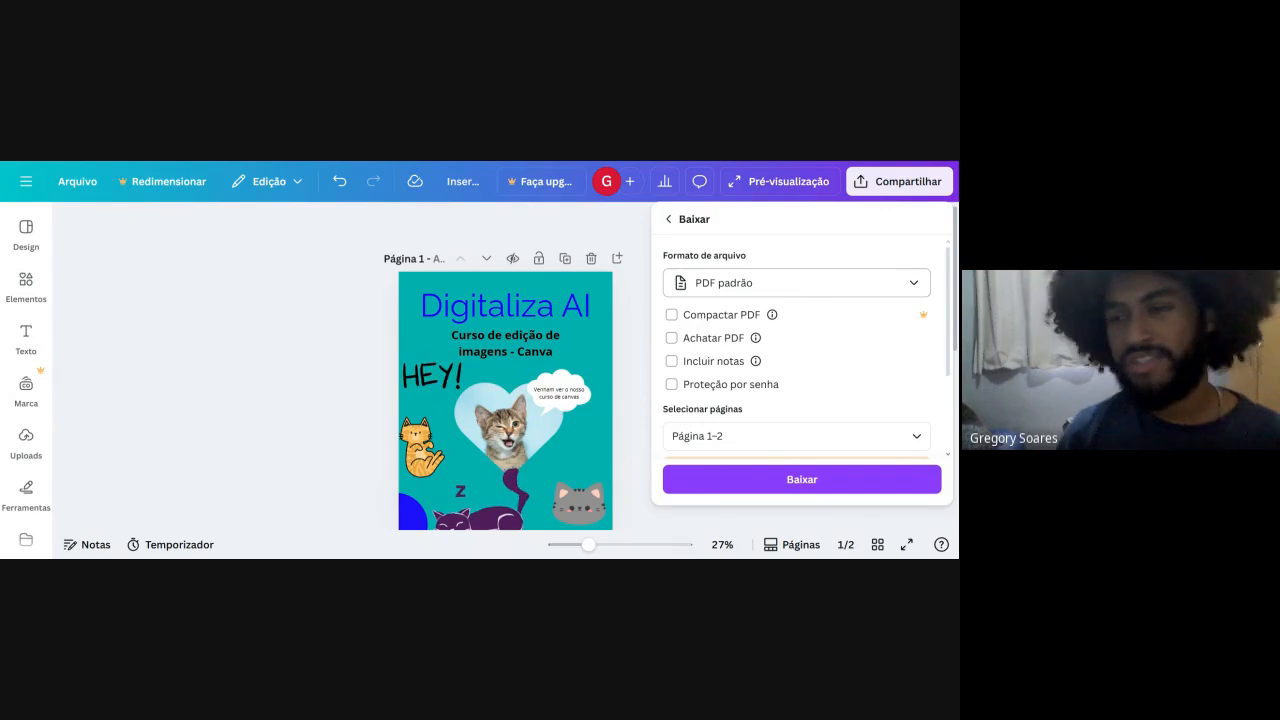
left_click(817, 291)
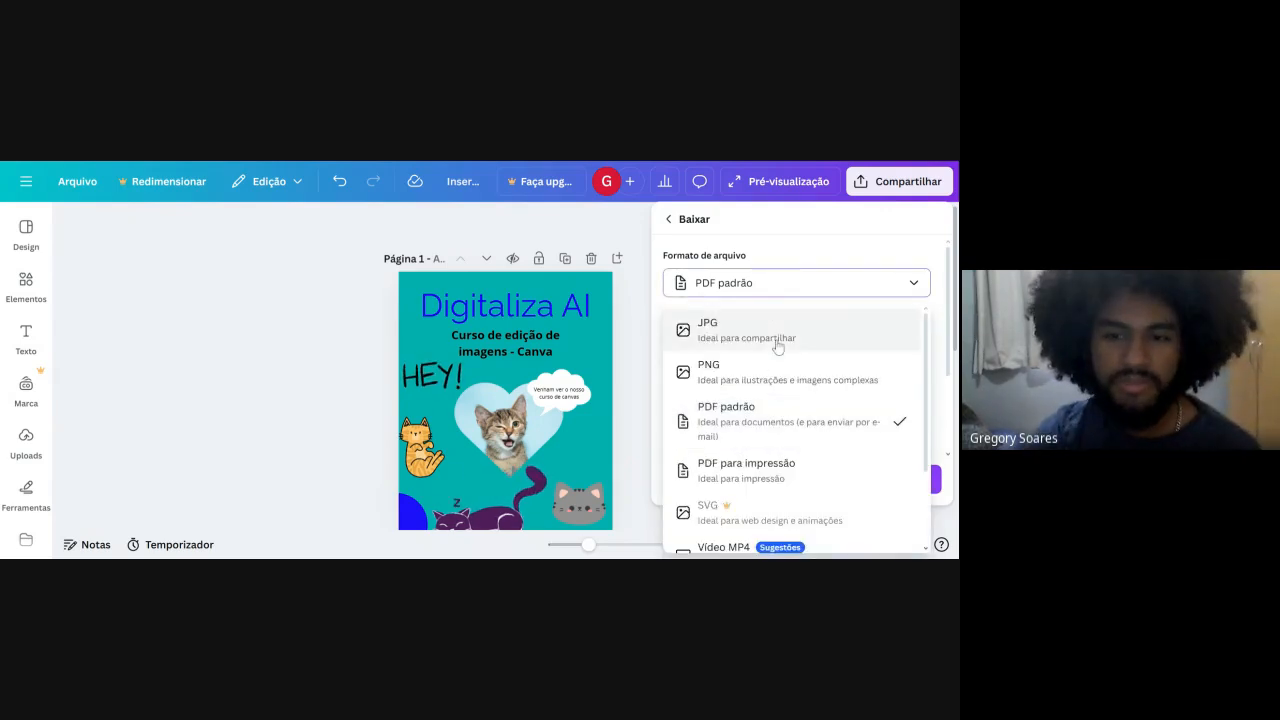
left_click(778, 340)
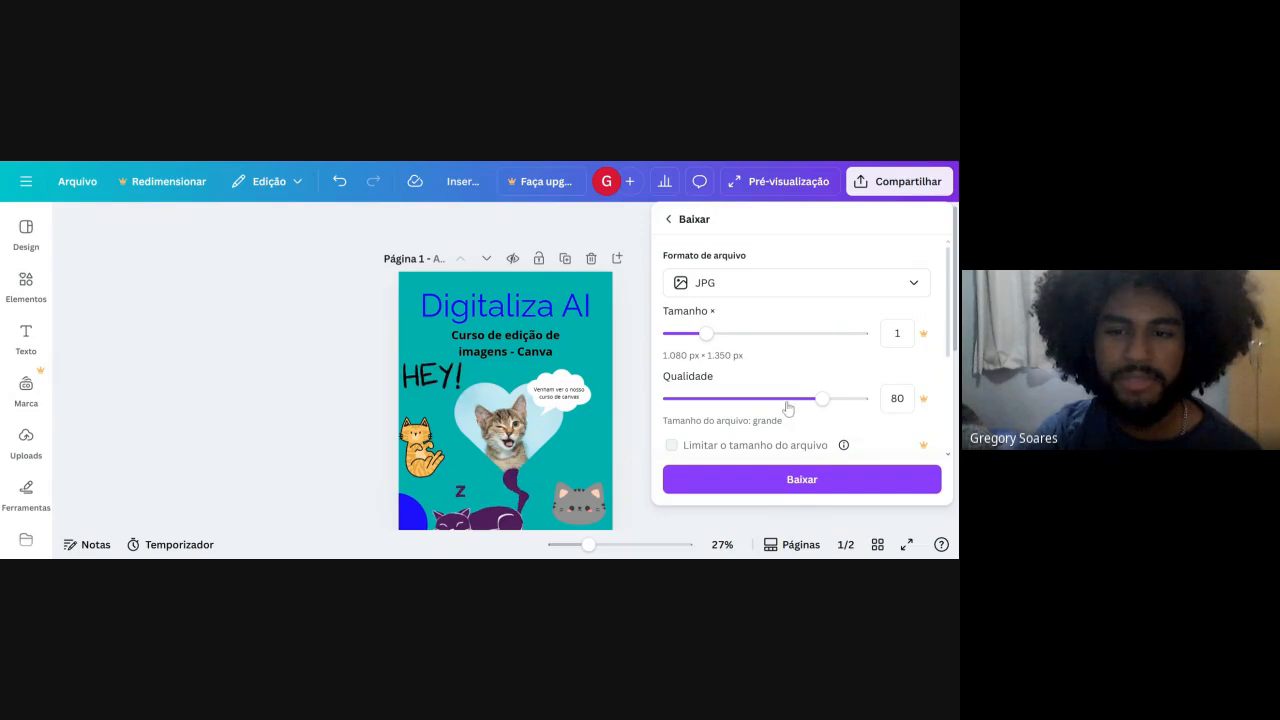
Limit the pages included in the download to the current page, Page 1, and apply the selection.
scroll(789, 406, "down", 3)
left_click(780, 317)
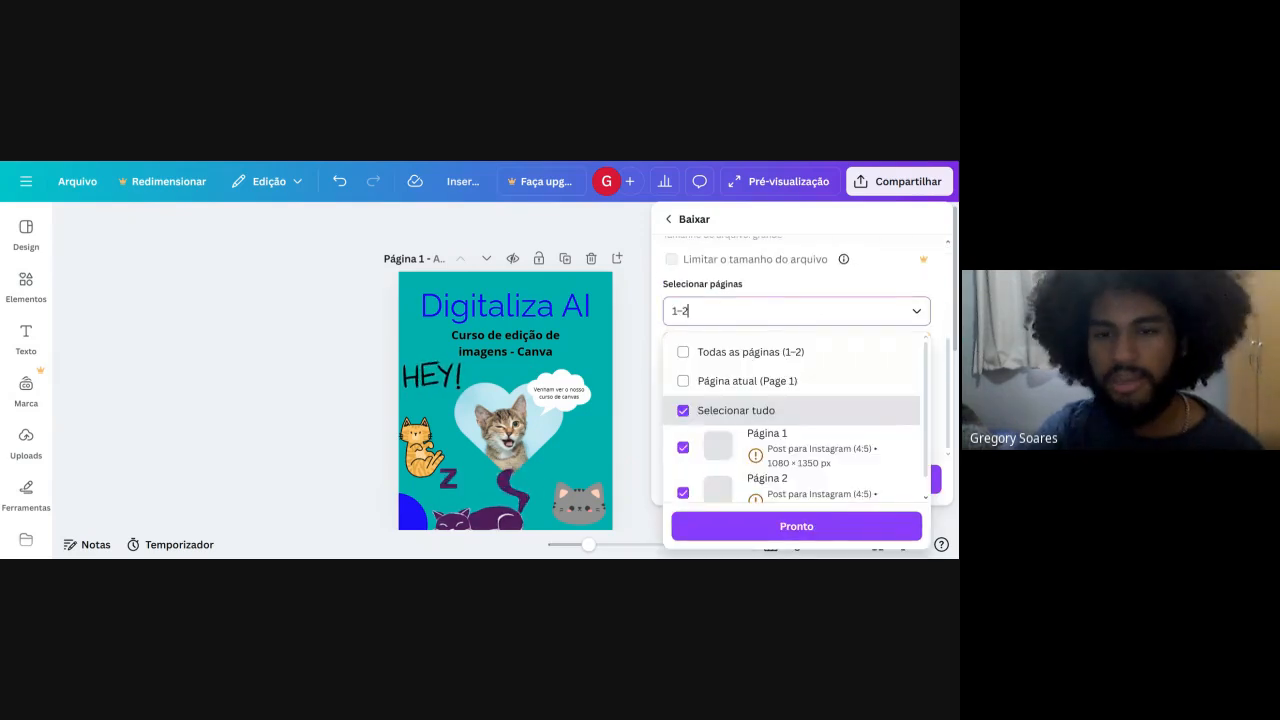
scroll(700, 420, "down", 1)
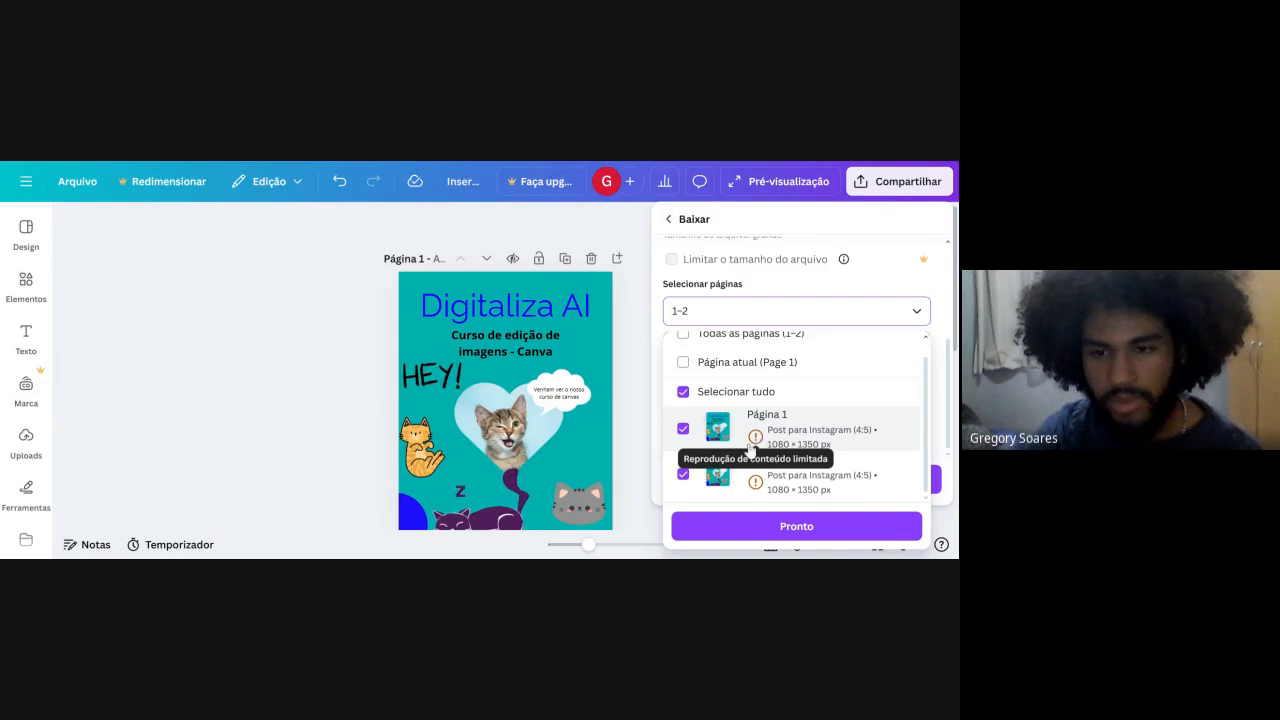
mouse_move(755, 437)
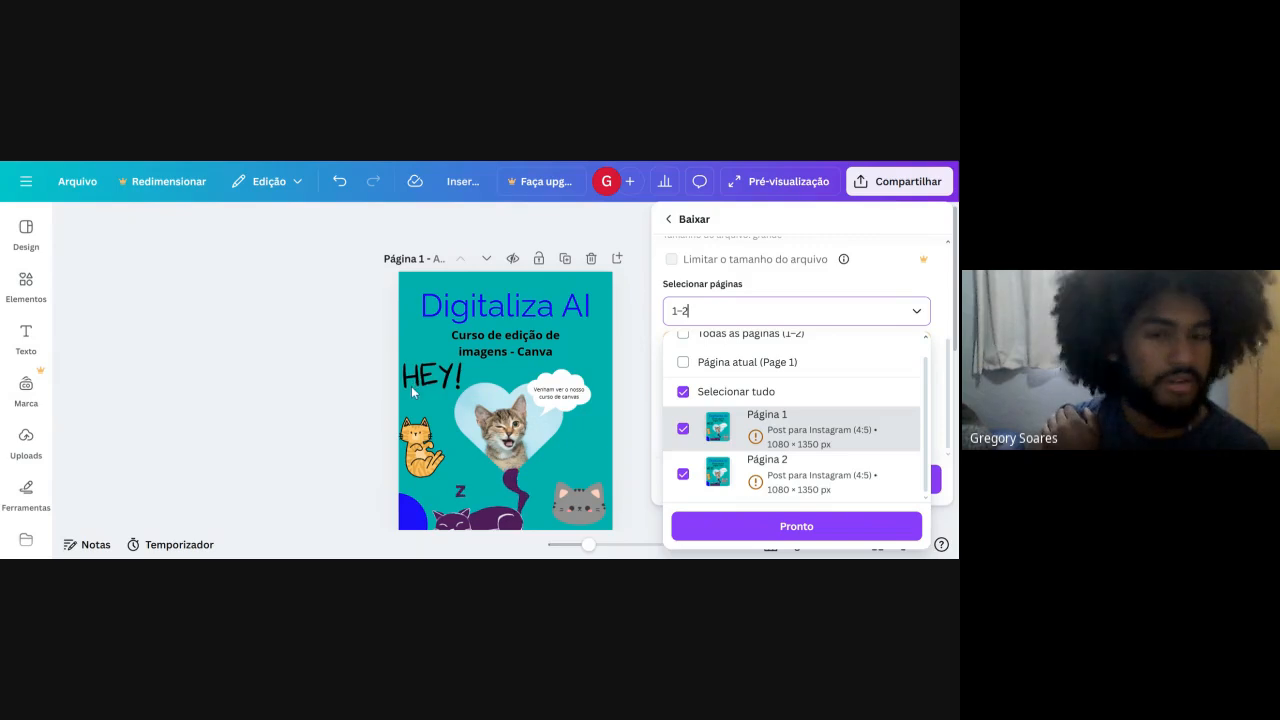
scroll(702, 372, "up", 2)
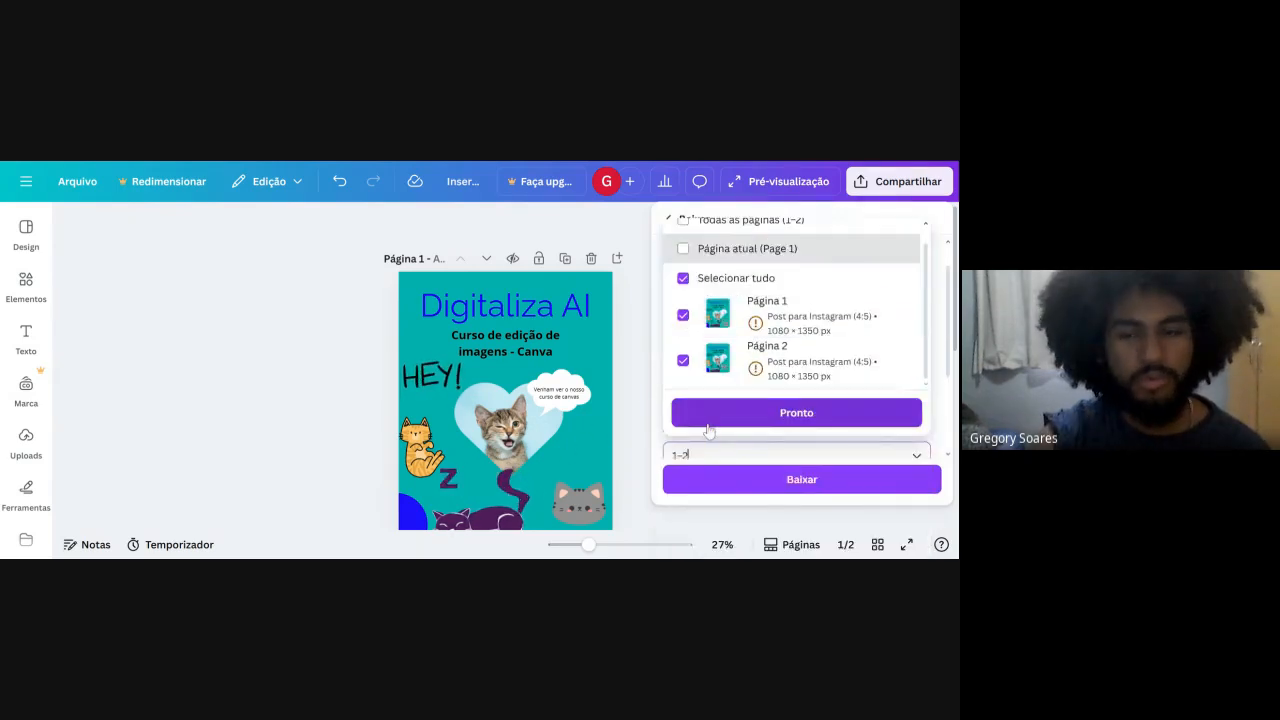
scroll(684, 342, "up", 1)
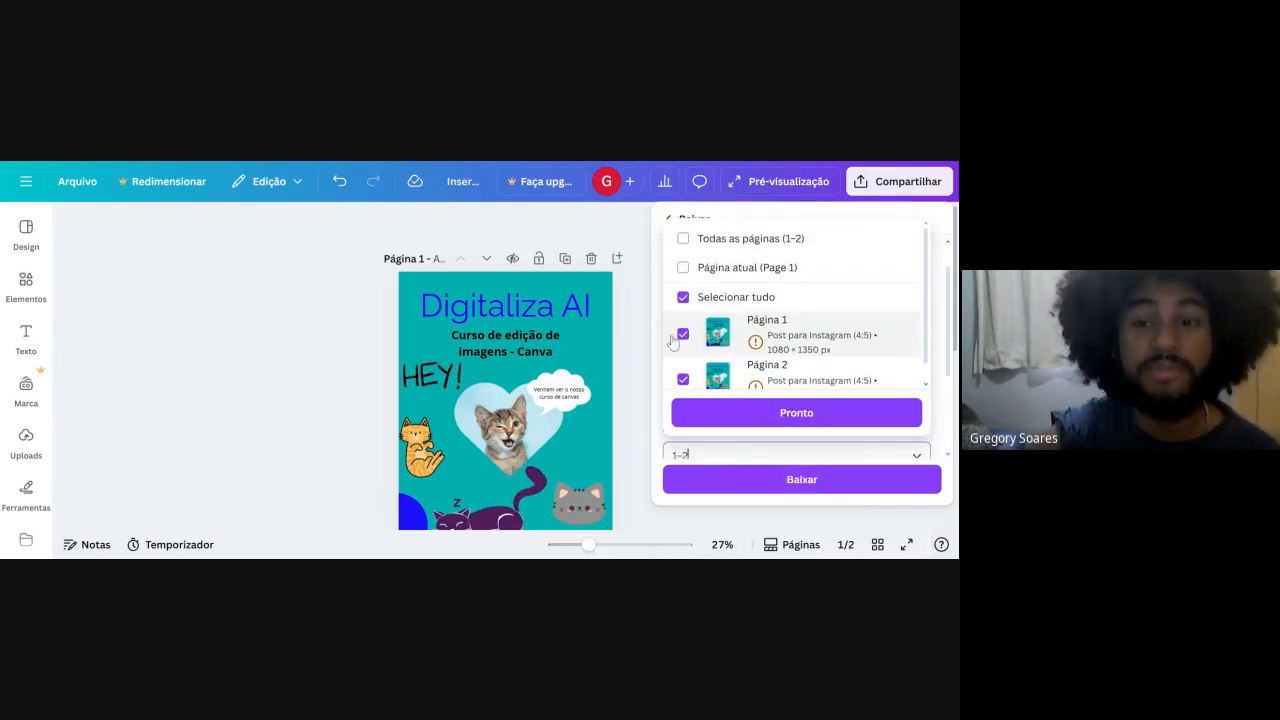
left_click(700, 270)
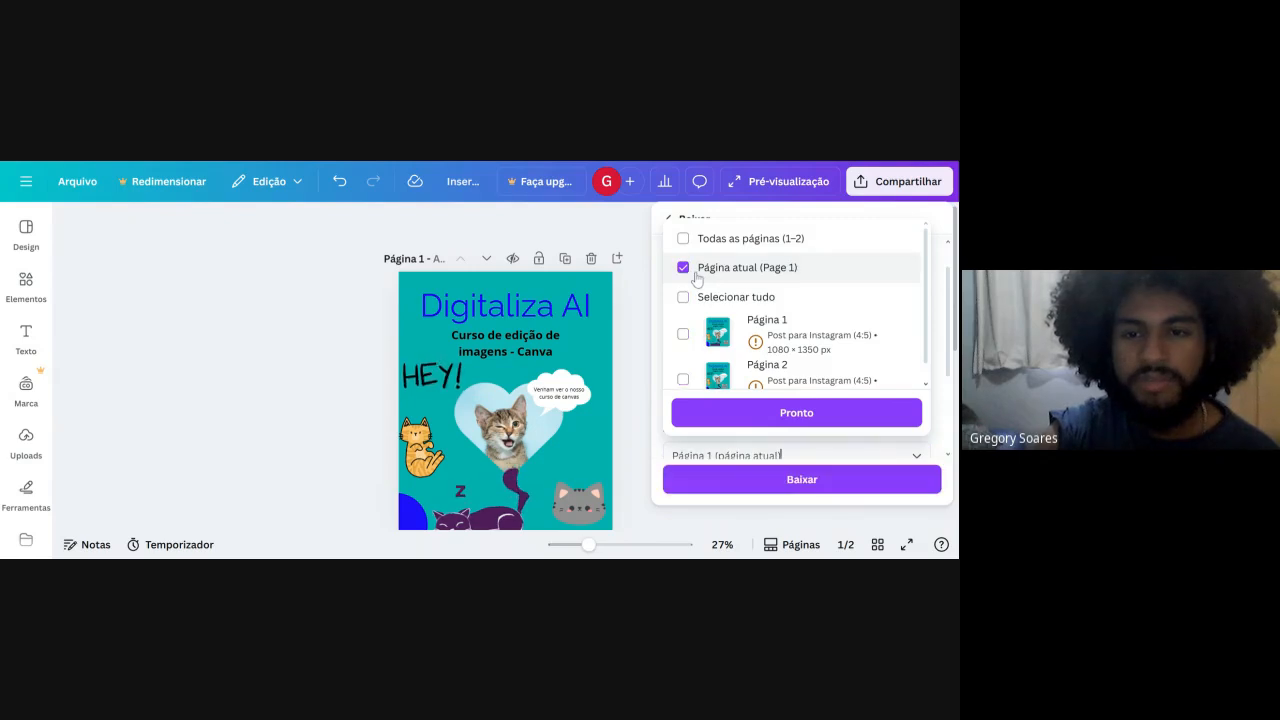
left_click(734, 414)
Download page 1 of the design as a JPG file.
scroll(731, 423, "down", 2)
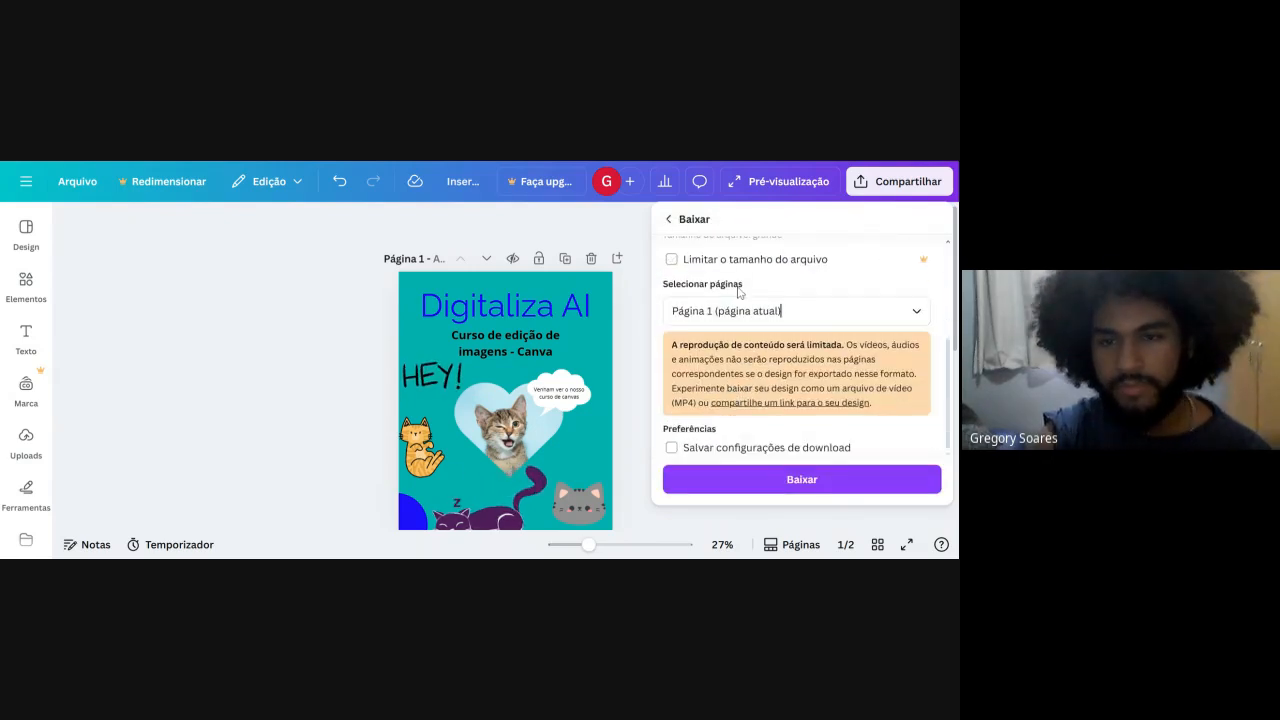
left_click(721, 450)
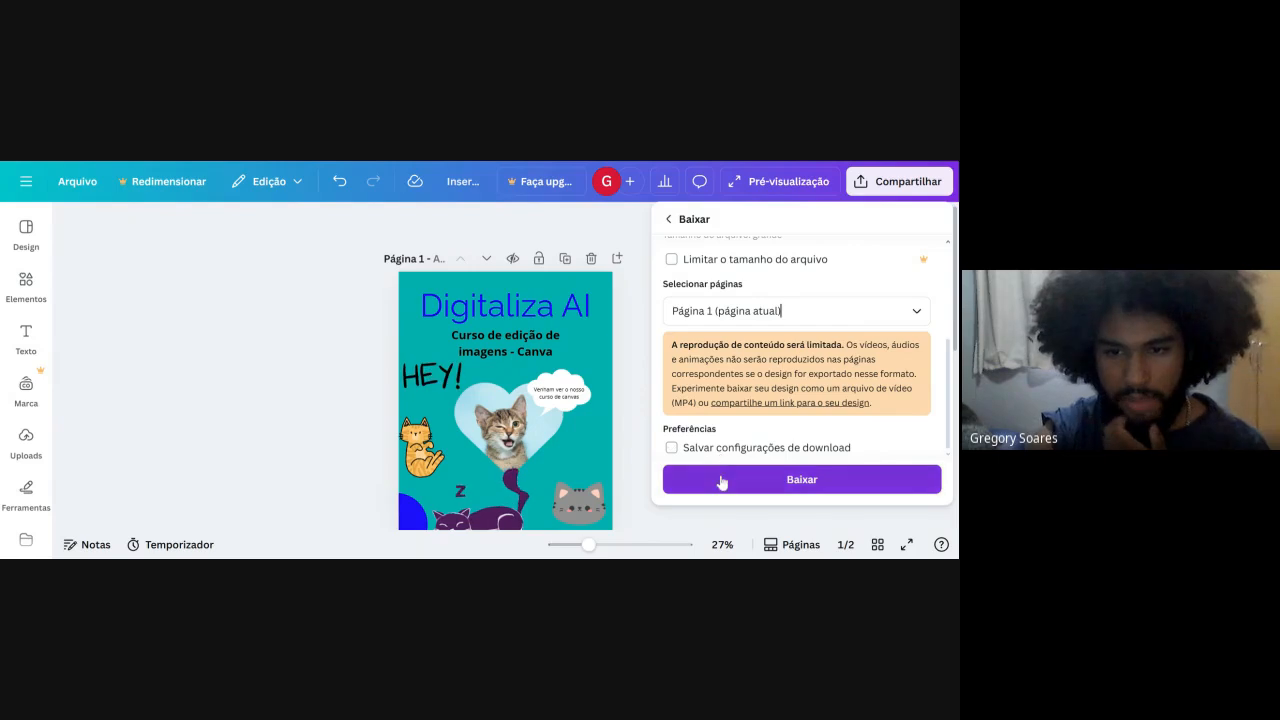
left_click(722, 480)
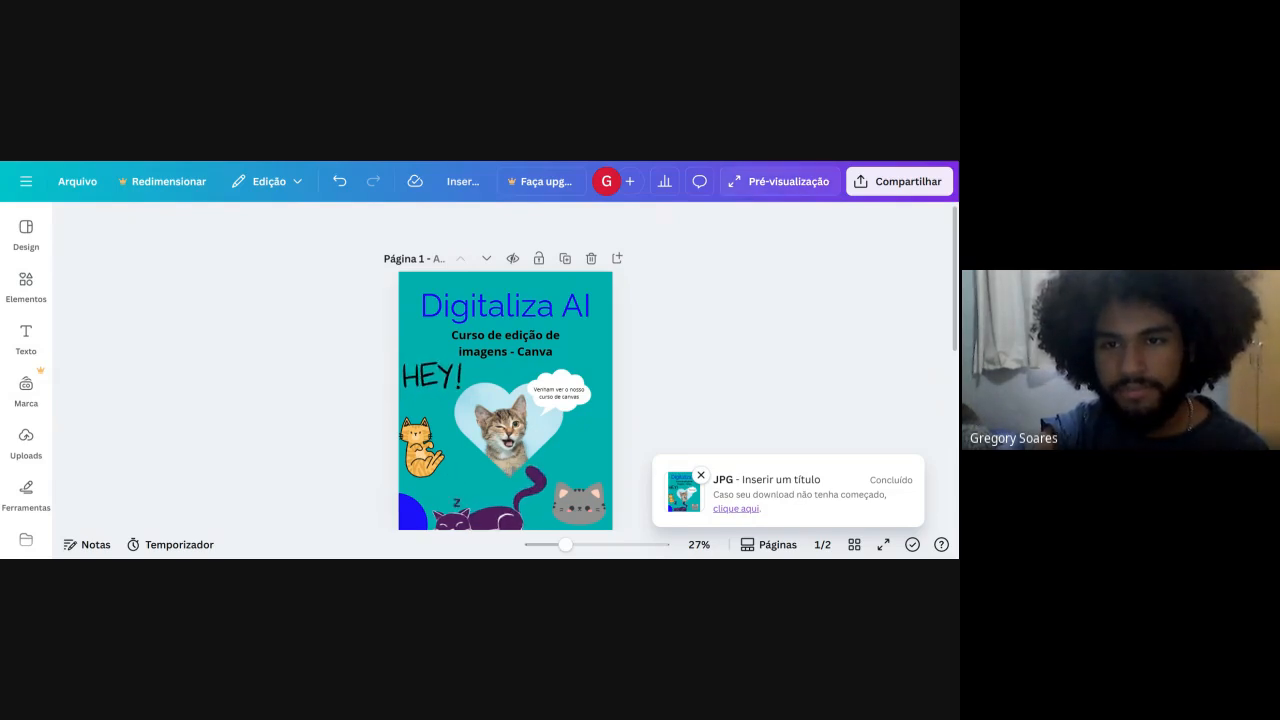
scroll(708, 243, "down", 2)
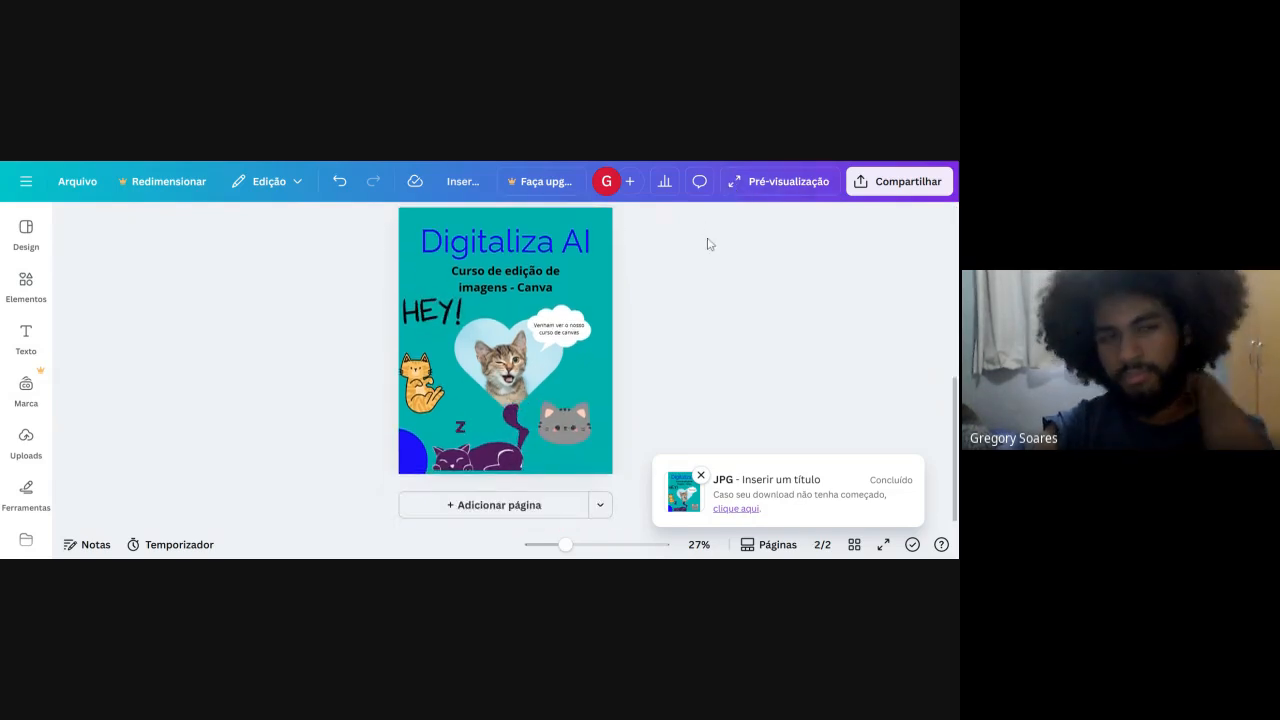